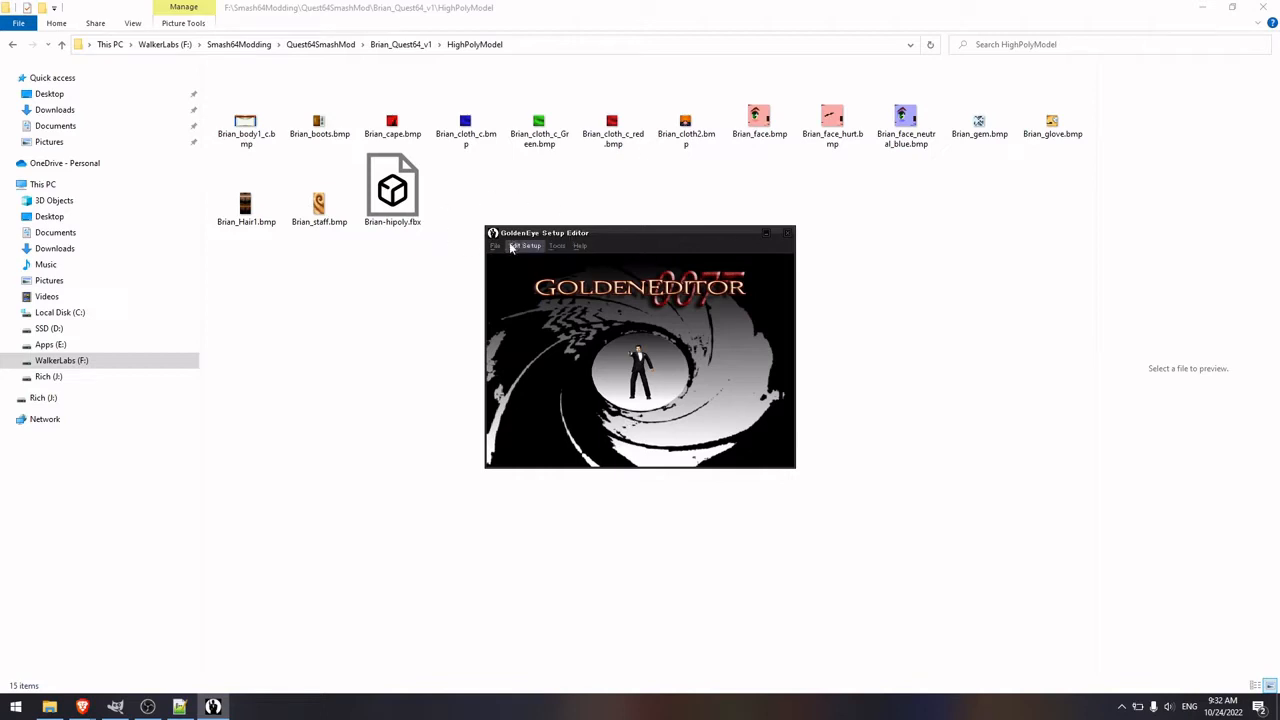
Step: Switch the setup editor's game to Super Smash Bros
{"action": "left_click", "coordinate": [540, 247]}
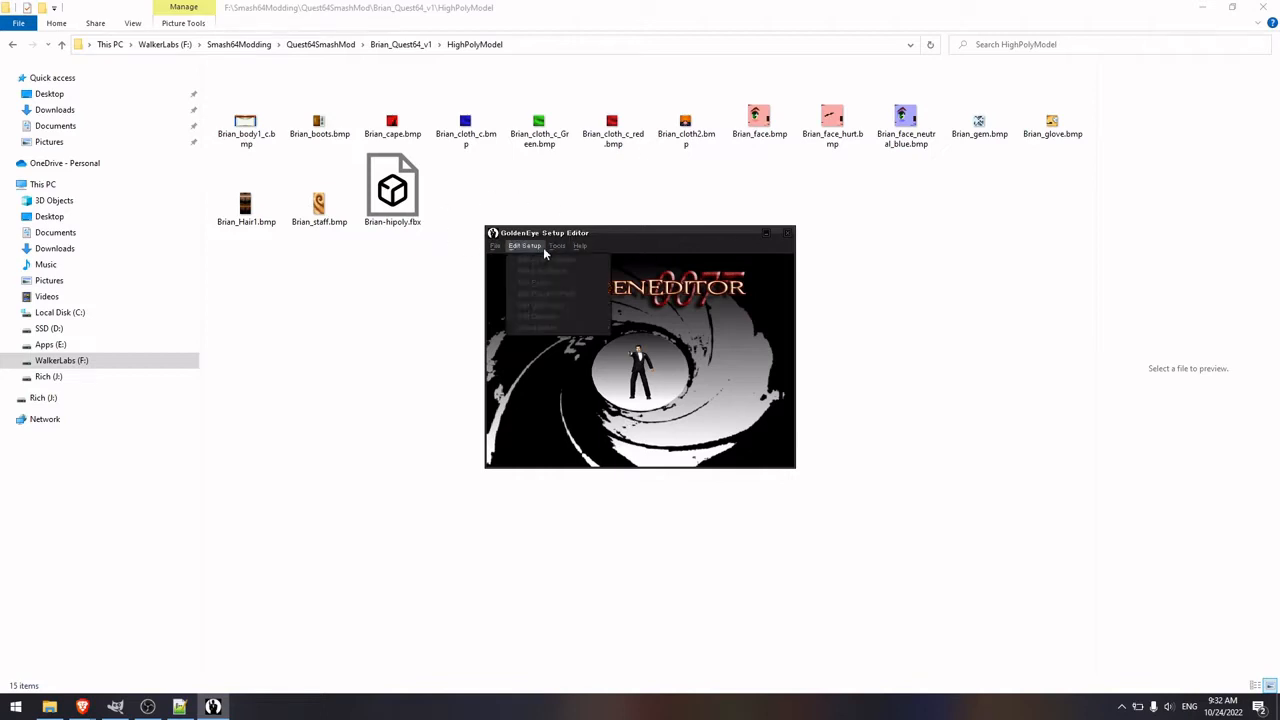
{"action": "left_click", "coordinate": [557, 246]}
{"action": "mouse_move", "coordinate": [645, 527]}
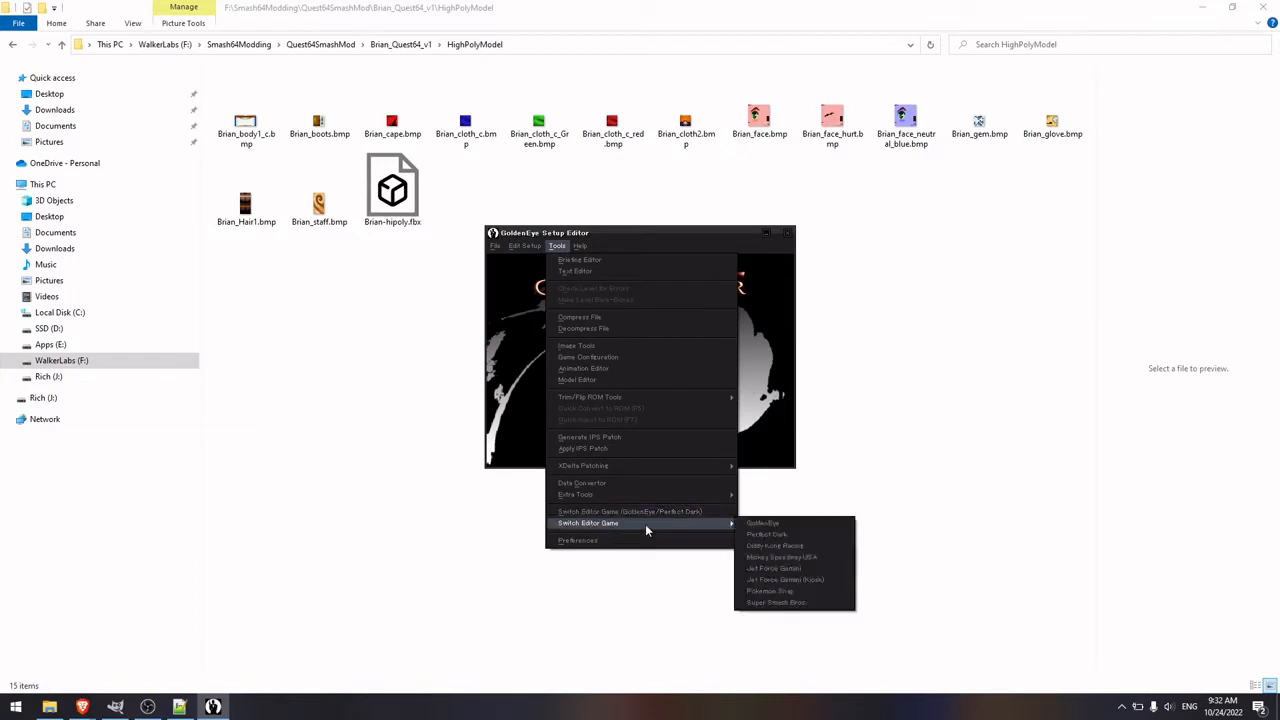
{"action": "left_click", "coordinate": [772, 603]}
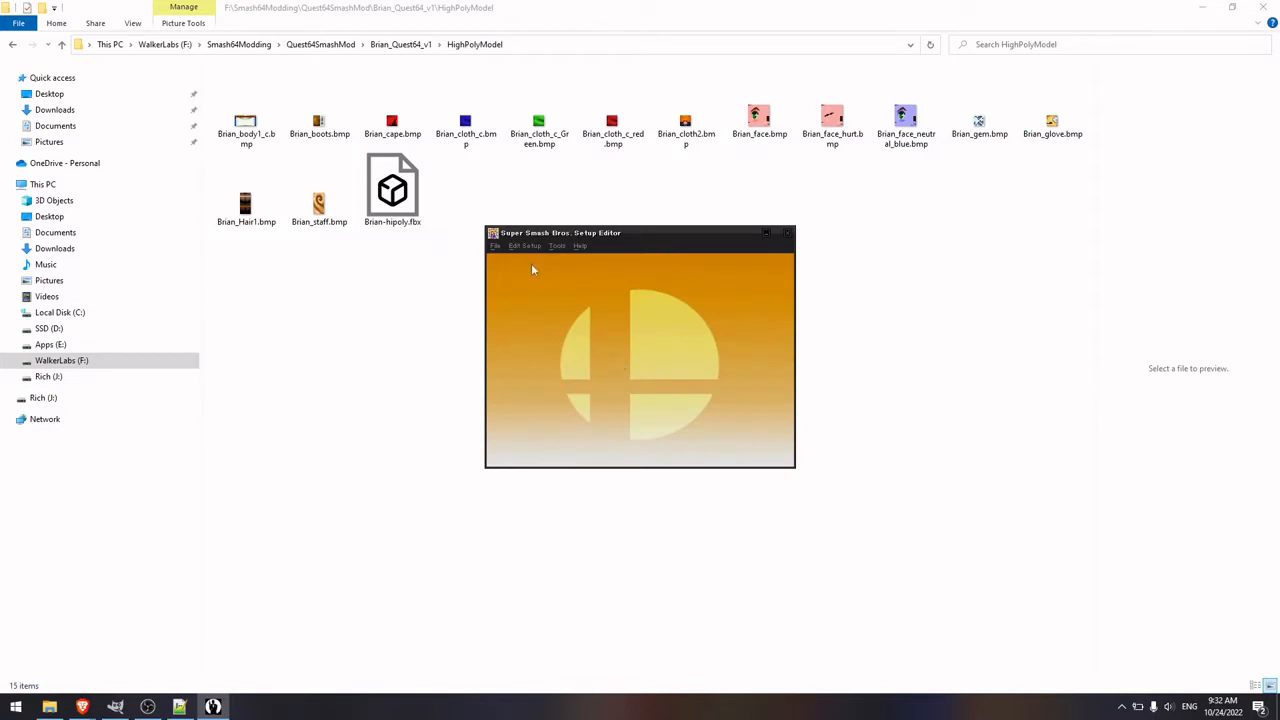
Step: Open the model editor and load the Ness Character object for editing
{"action": "left_click", "coordinate": [556, 247]}
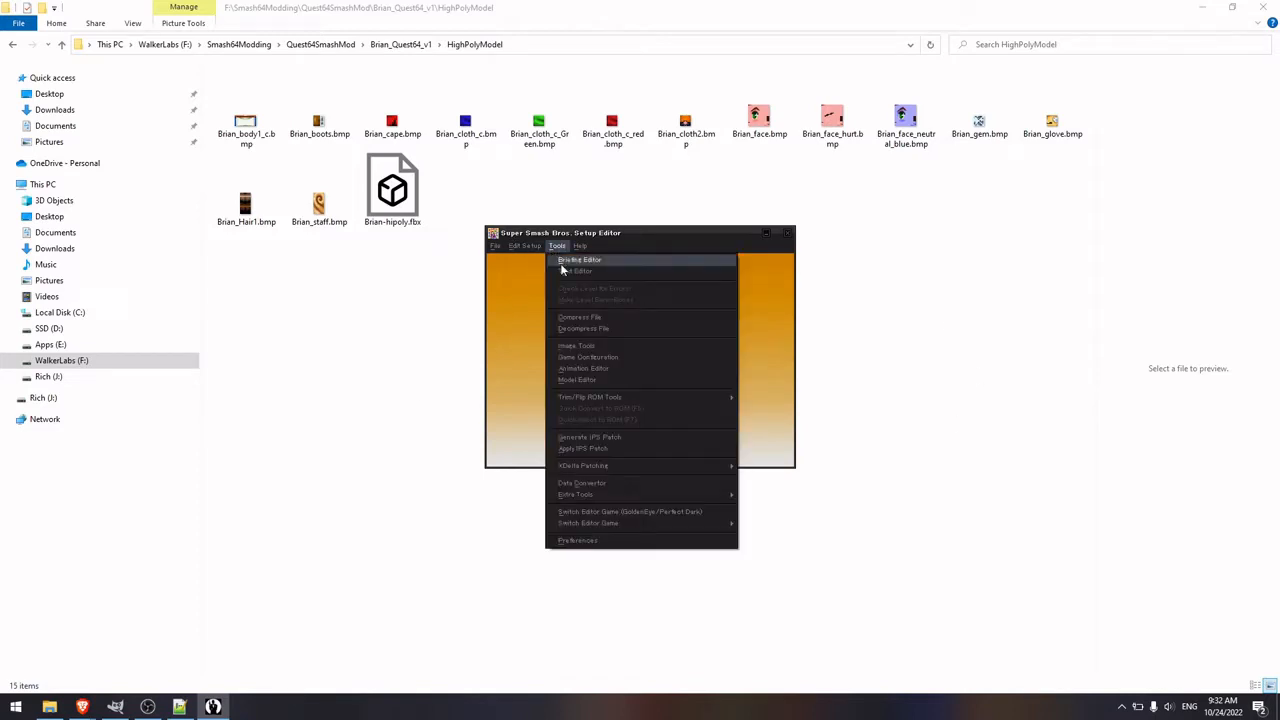
{"action": "left_click", "coordinate": [603, 369]}
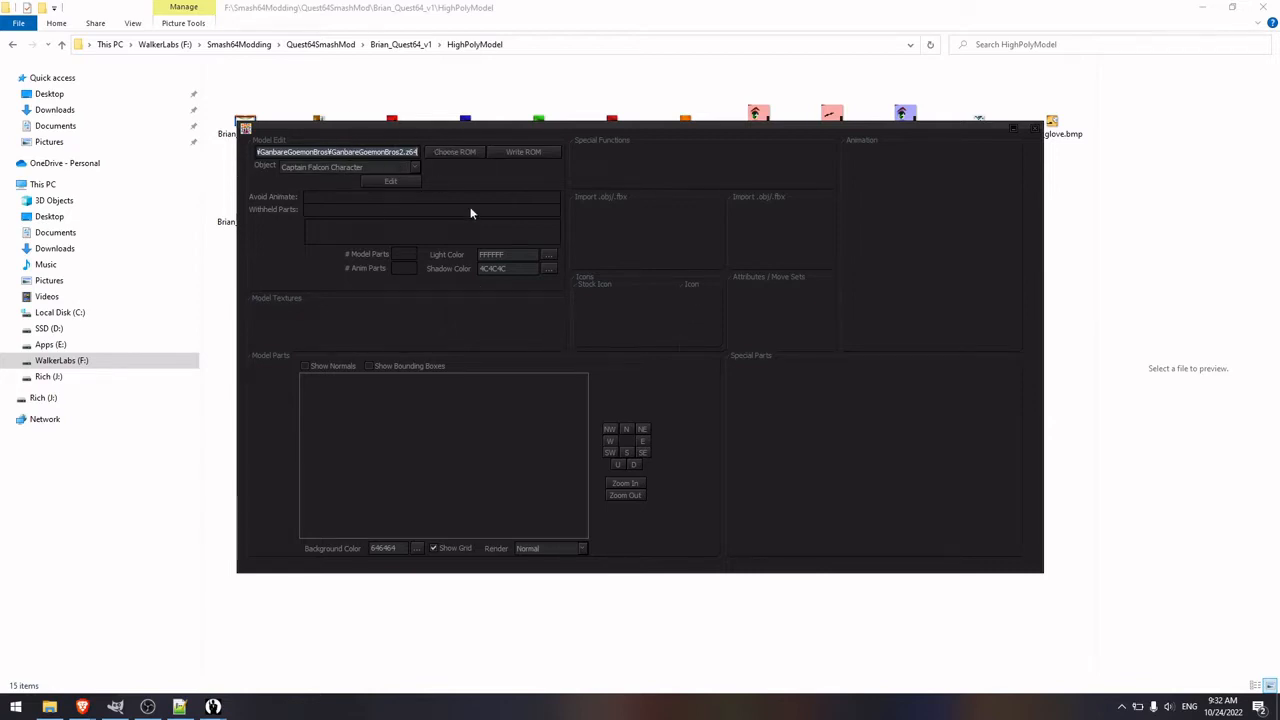
{"action": "left_click", "coordinate": [414, 167]}
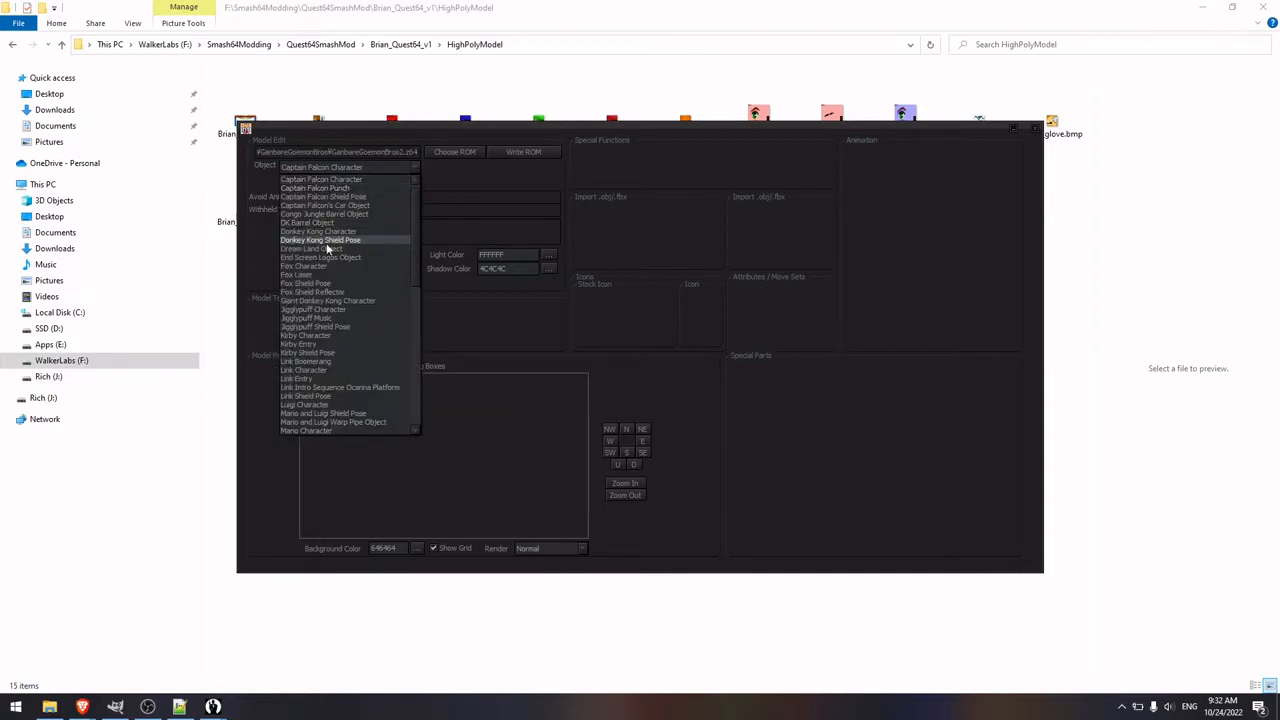
{"action": "scroll", "coordinate": [325, 345], "scroll_direction": "down", "scroll_amount": 3}
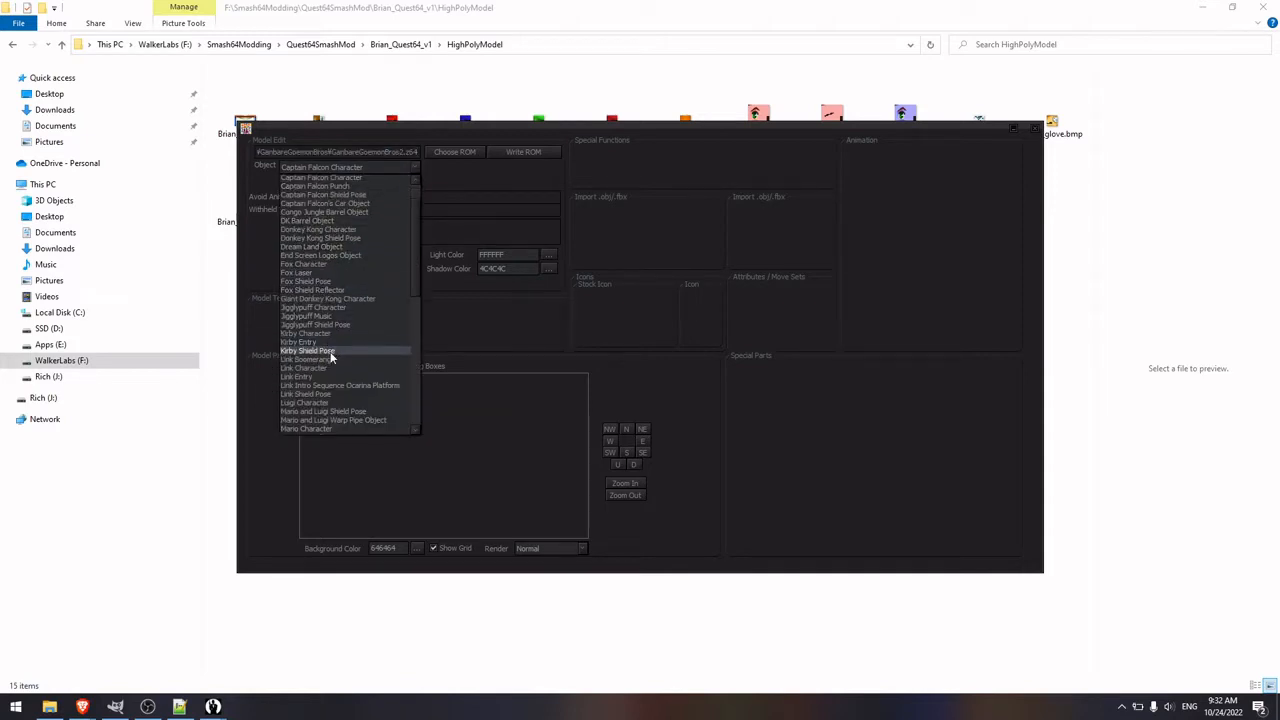
{"action": "scroll", "coordinate": [328, 357], "scroll_direction": "down", "scroll_amount": 3}
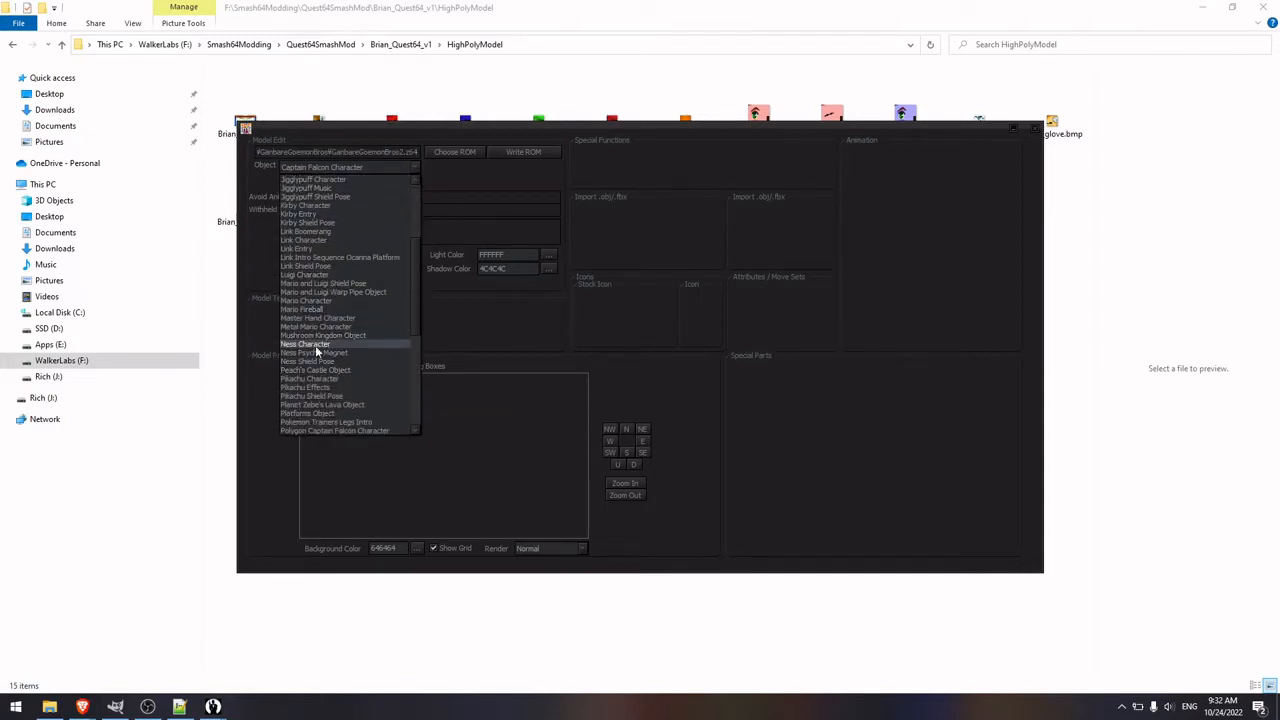
{"action": "left_click", "coordinate": [311, 345]}
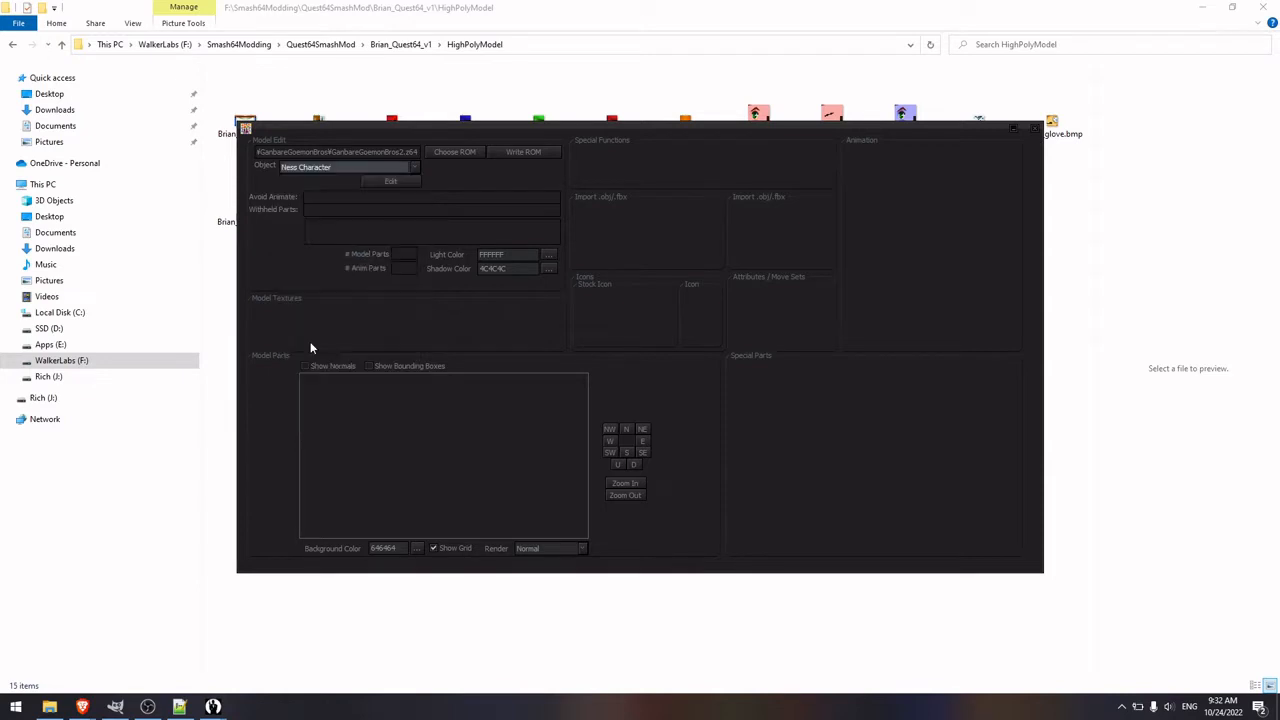
{"action": "left_click", "coordinate": [405, 181]}
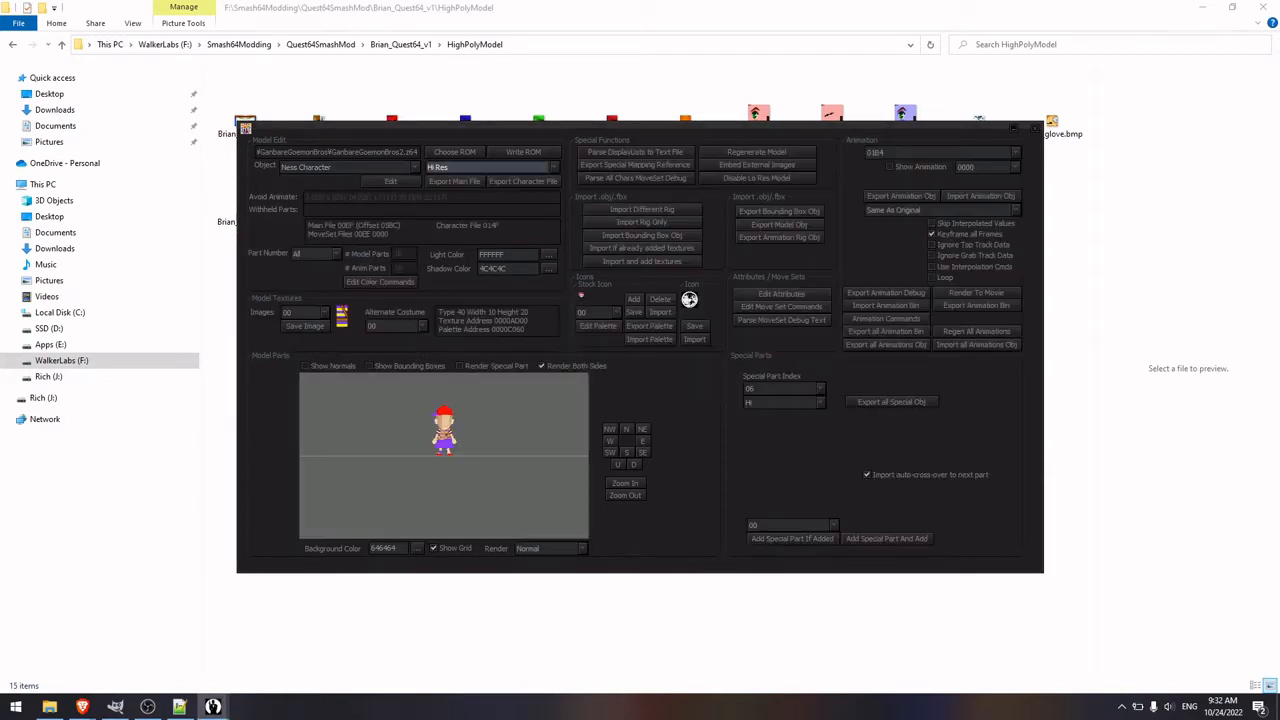
{"action": "scroll", "coordinate": [430, 445], "scroll_direction": "up", "scroll_amount": 3}
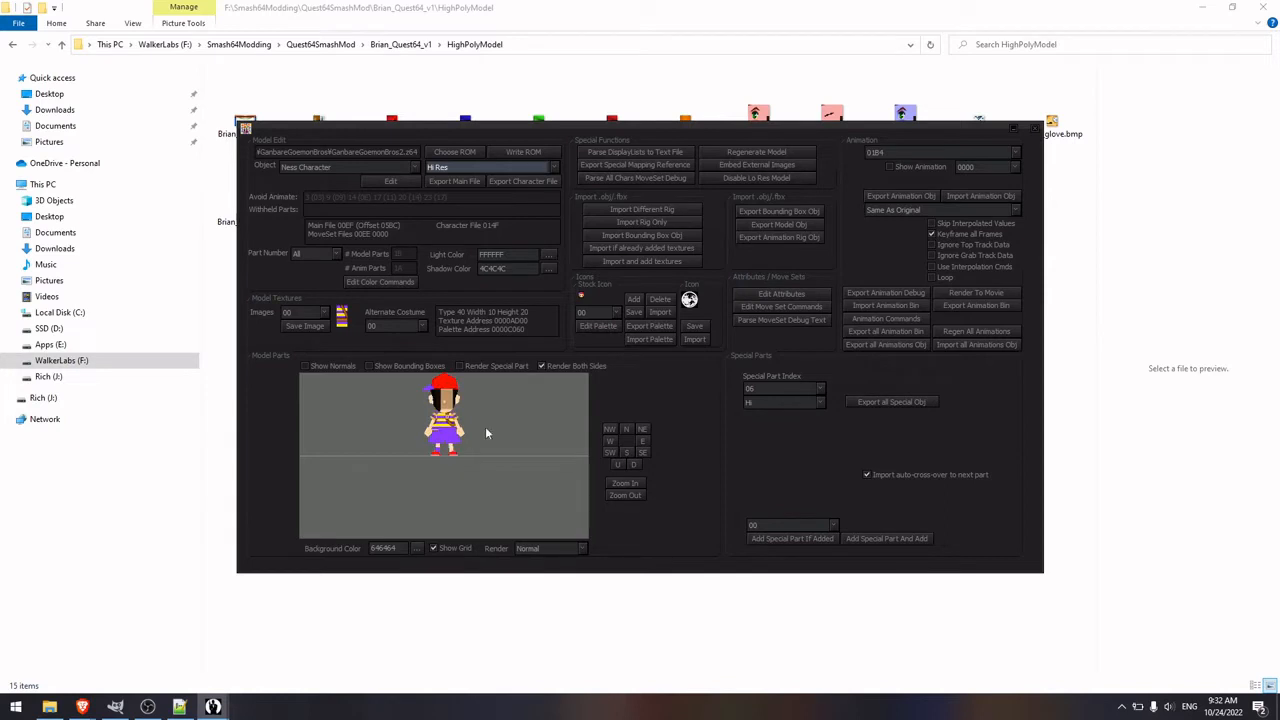
{"action": "left_click_drag", "start_coordinate": [487, 432], "coordinate": [468, 484]}
{"action": "scroll", "coordinate": [473, 487], "scroll_direction": "up", "scroll_amount": 2}
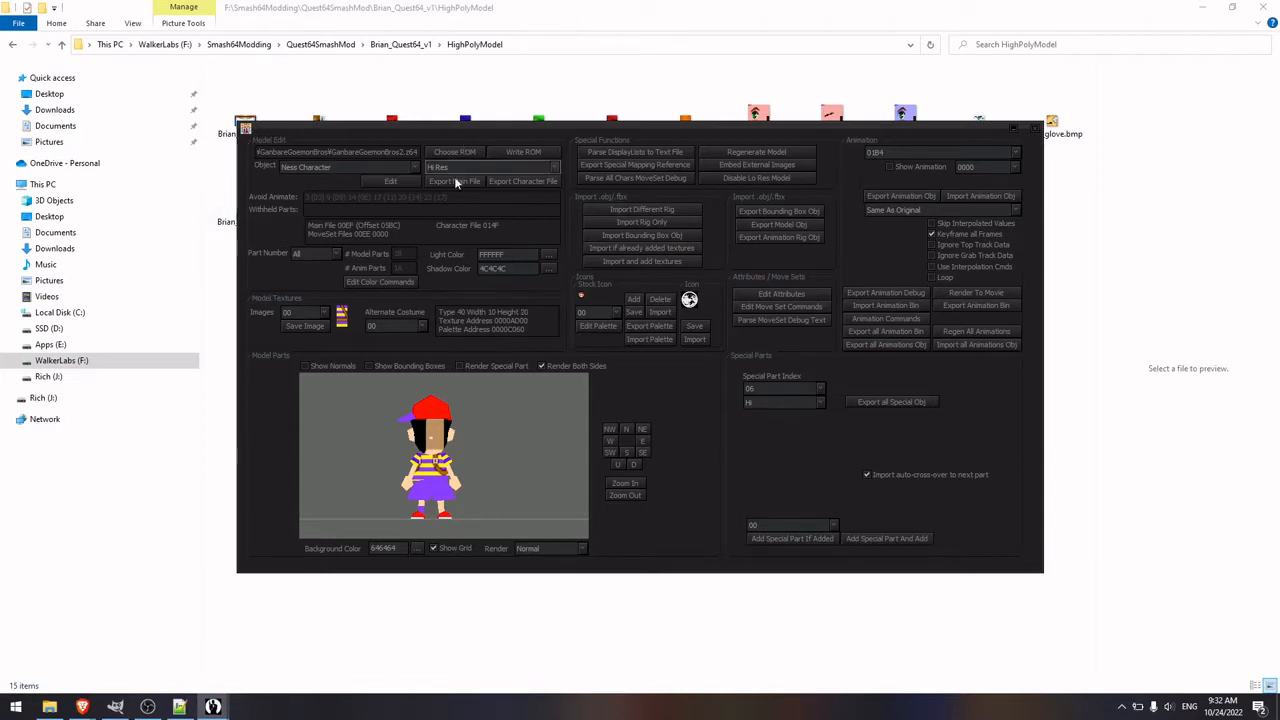
{"action": "left_click", "coordinate": [556, 167]}
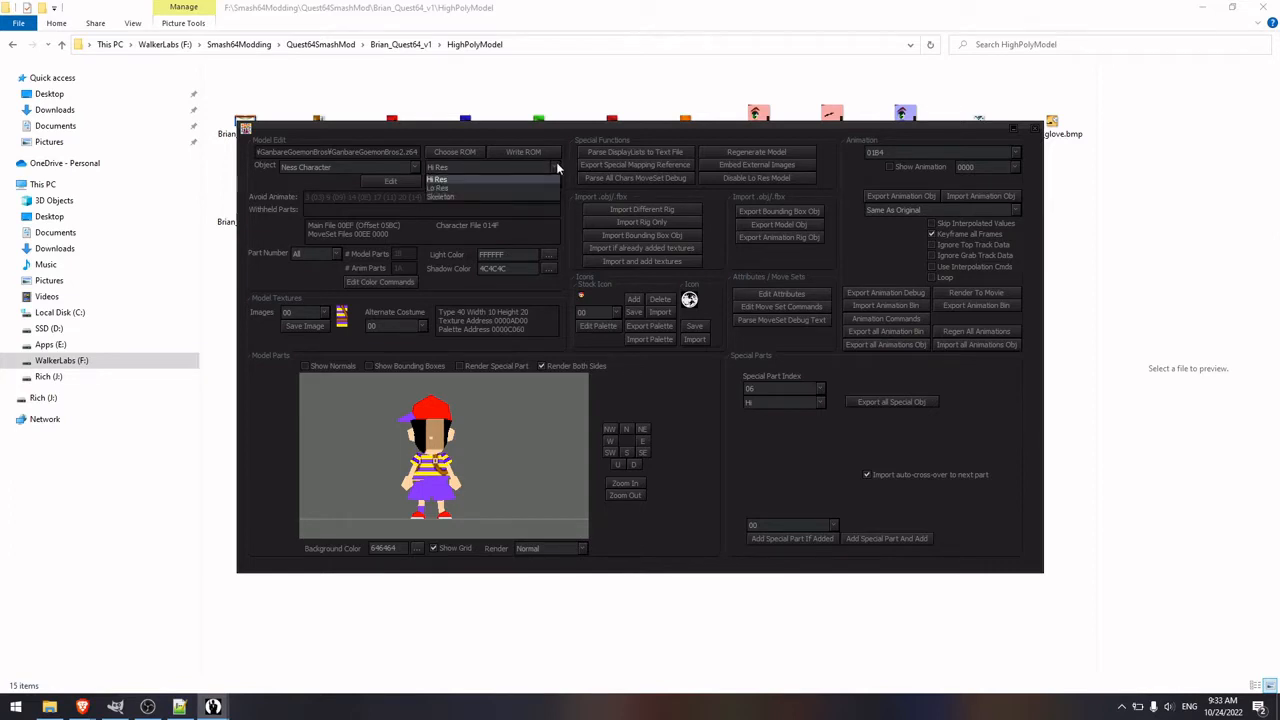
{"action": "left_click", "coordinate": [558, 168]}
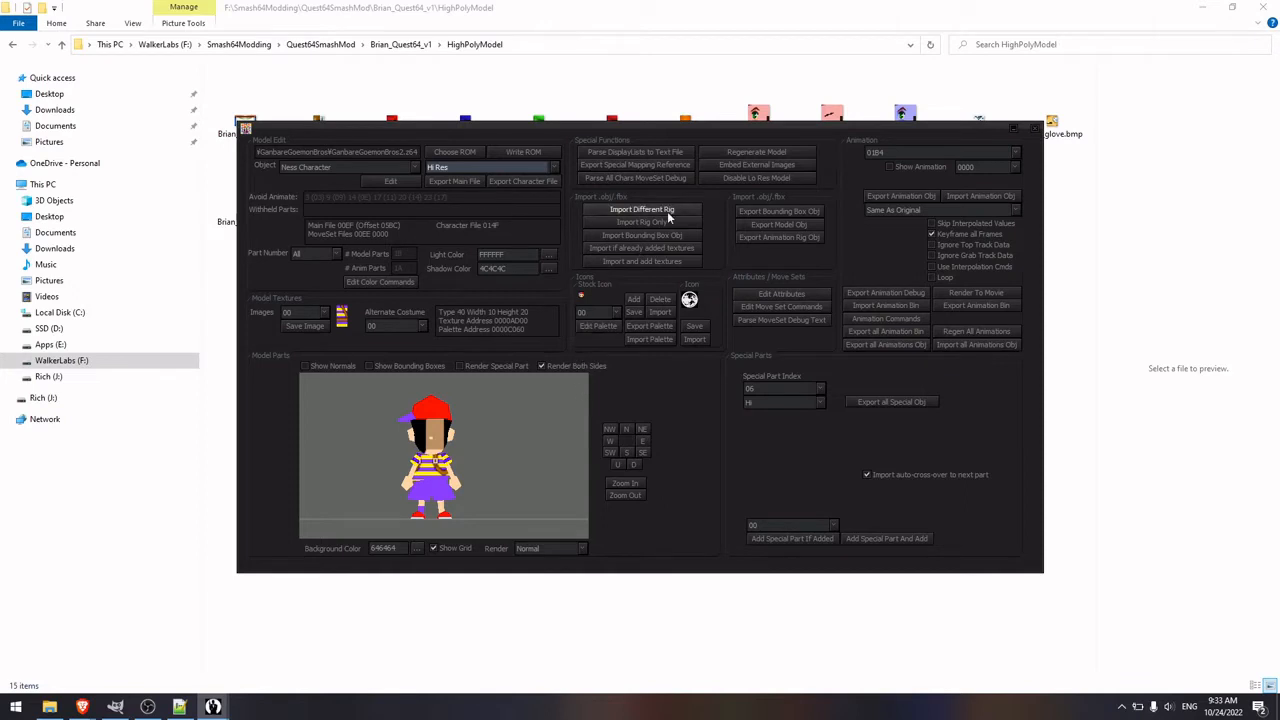
{"action": "left_click", "coordinate": [643, 262]}
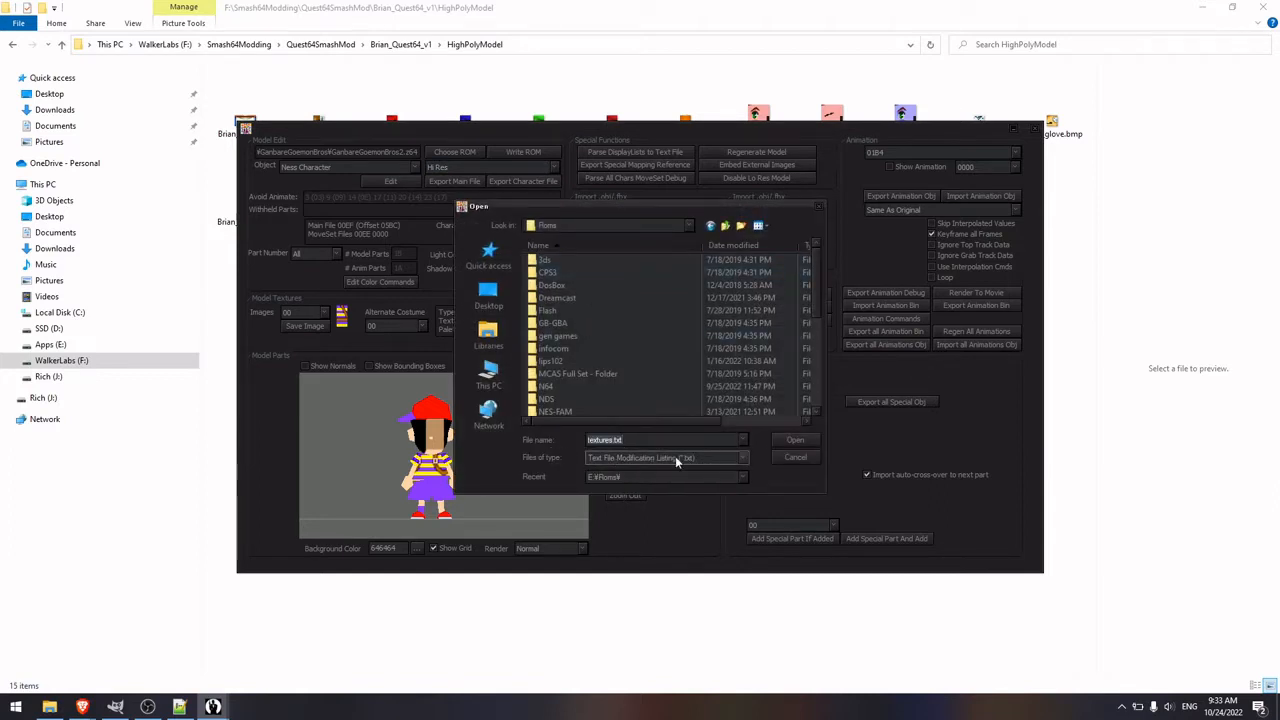
{"action": "left_click", "coordinate": [802, 461]}
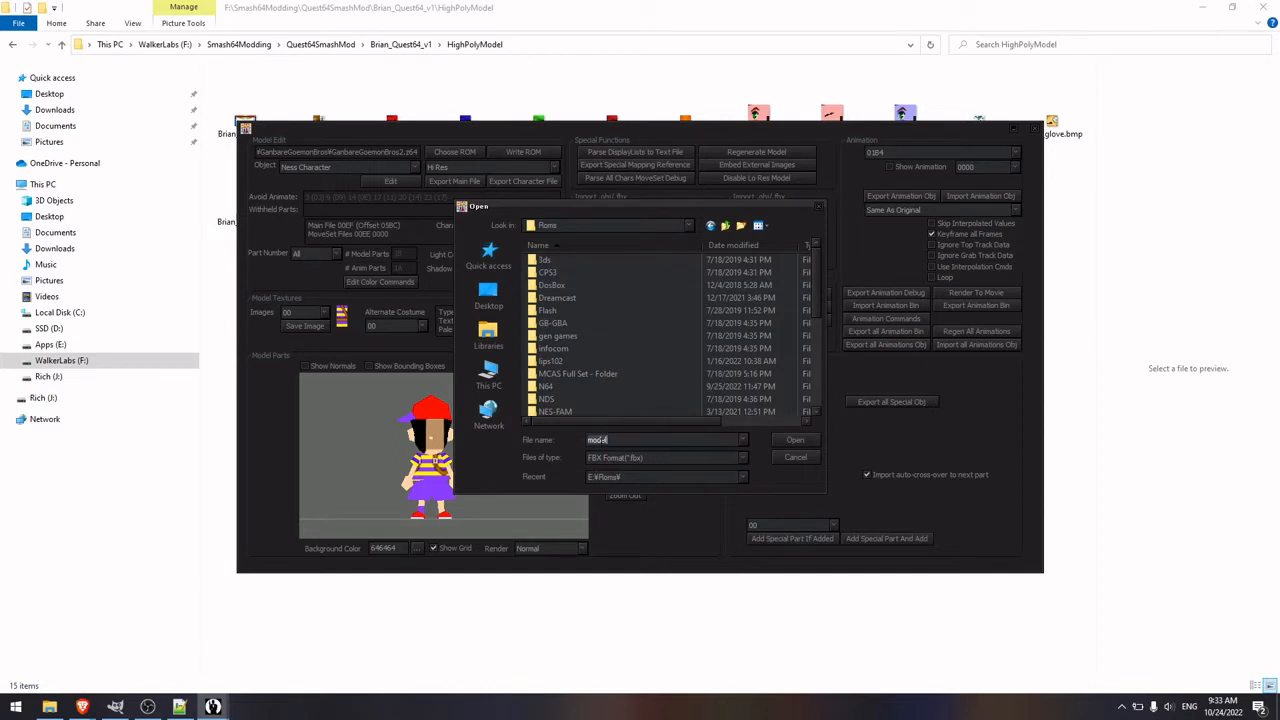
{"action": "left_click", "coordinate": [792, 457]}
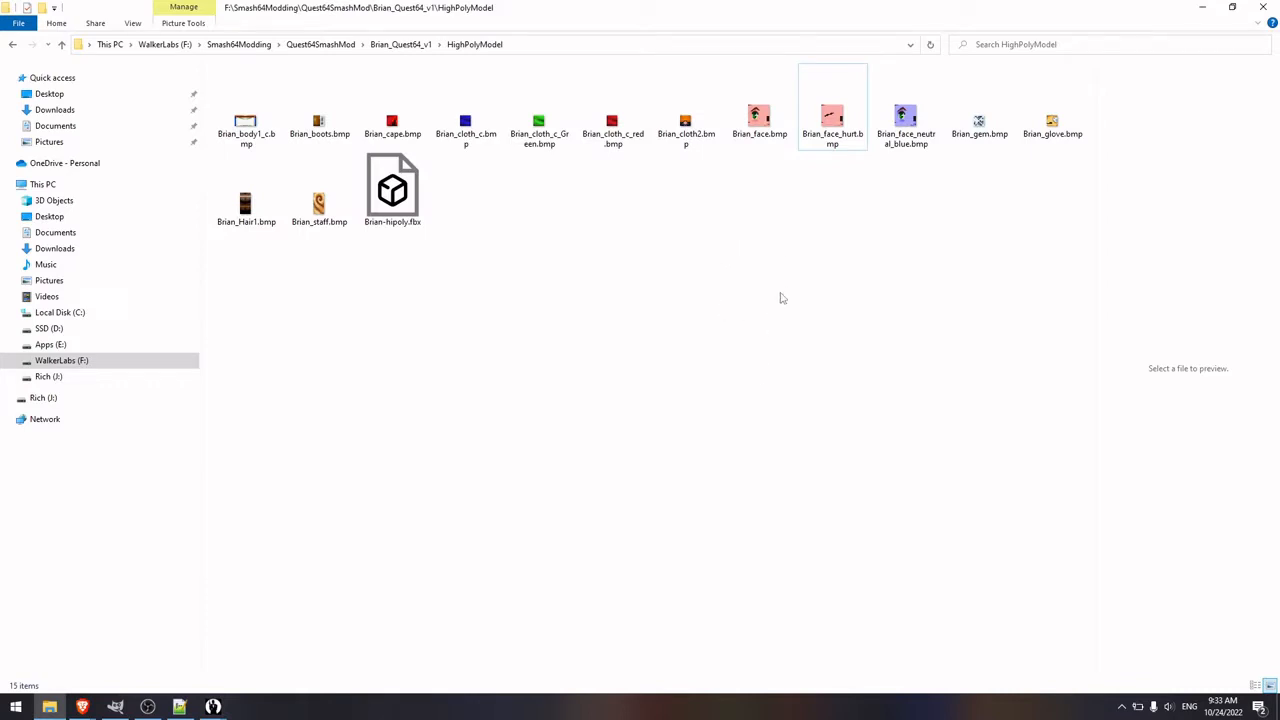
Step: Switch to File Explorer and move texture.txt from the Brian_Quest64_v1 folder into its HighPolyModel subfolder
{"action": "right_click", "coordinate": [459, 347]}
{"action": "left_click", "coordinate": [406, 412]}
{"action": "key", "text": "alt+Up"}
{"action": "left_click", "coordinate": [602, 140]}
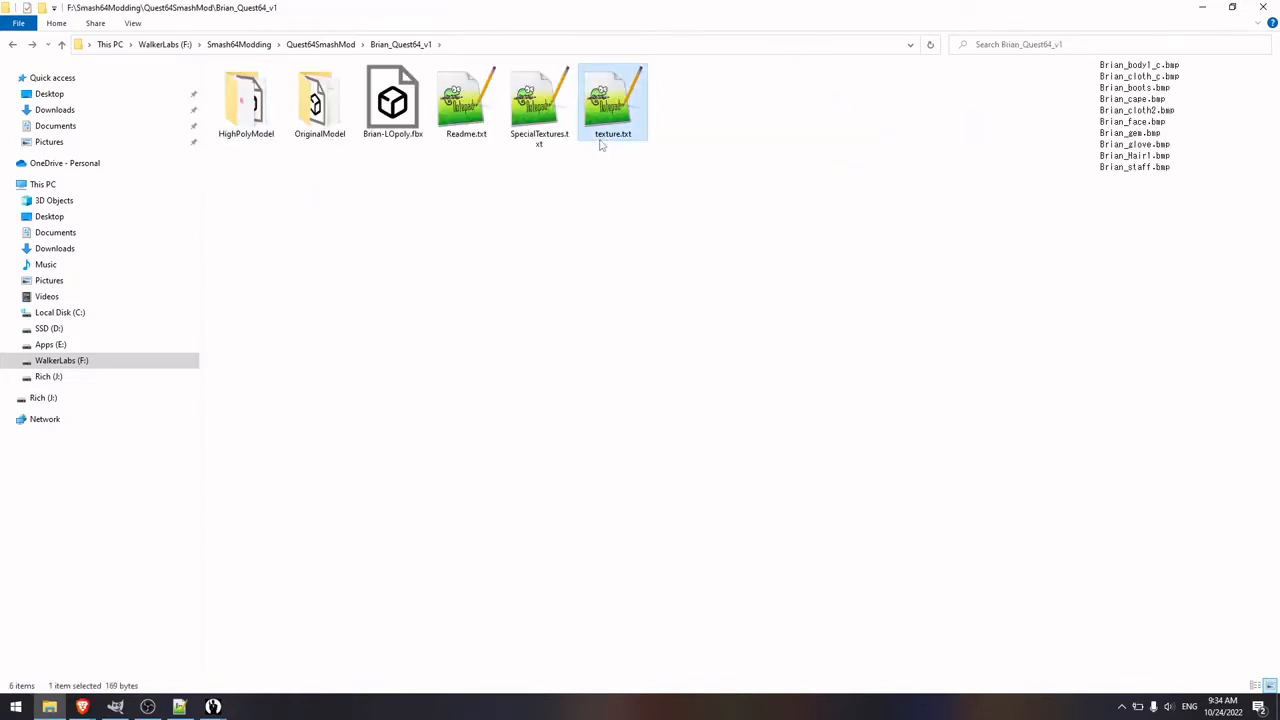
{"action": "left_click", "coordinate": [606, 244]}
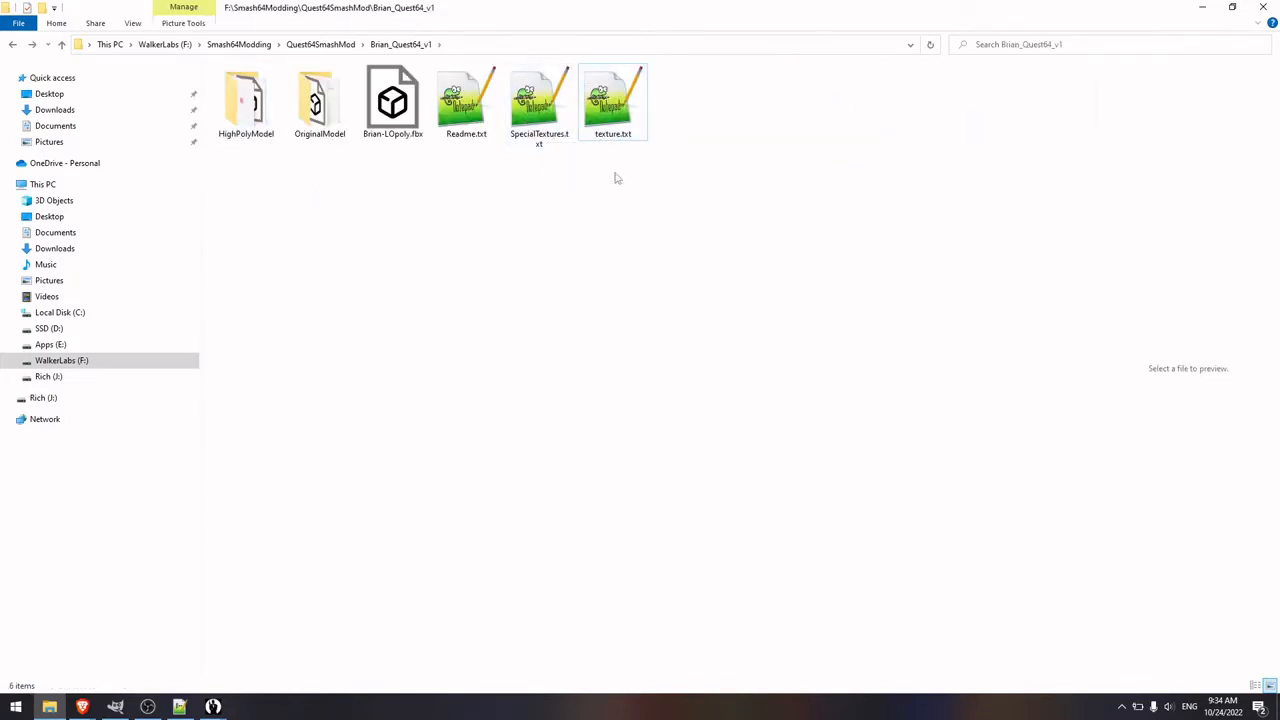
{"action": "left_click", "coordinate": [608, 115]}
{"action": "double_click", "coordinate": [247, 120]}
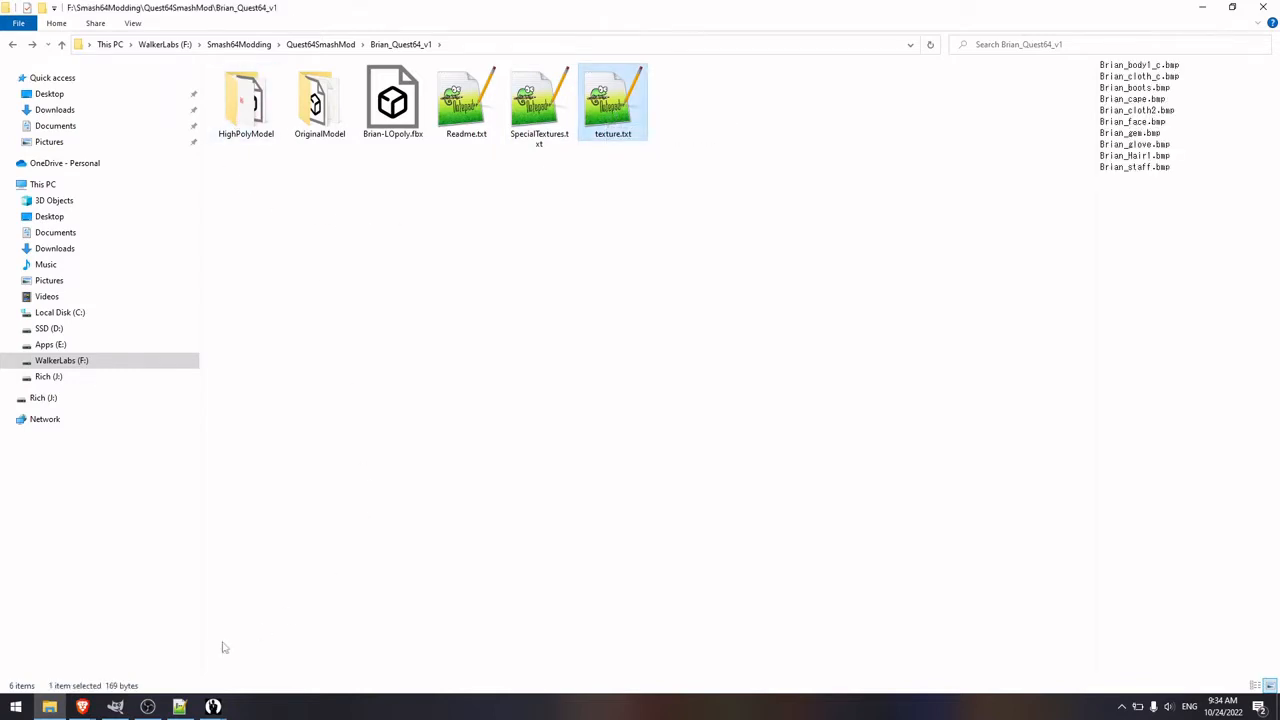
Step: Open texture.txt in Notepad++, place its window clear of the image files, and highlight the full list of texture names
{"action": "double_click", "coordinate": [473, 200]}
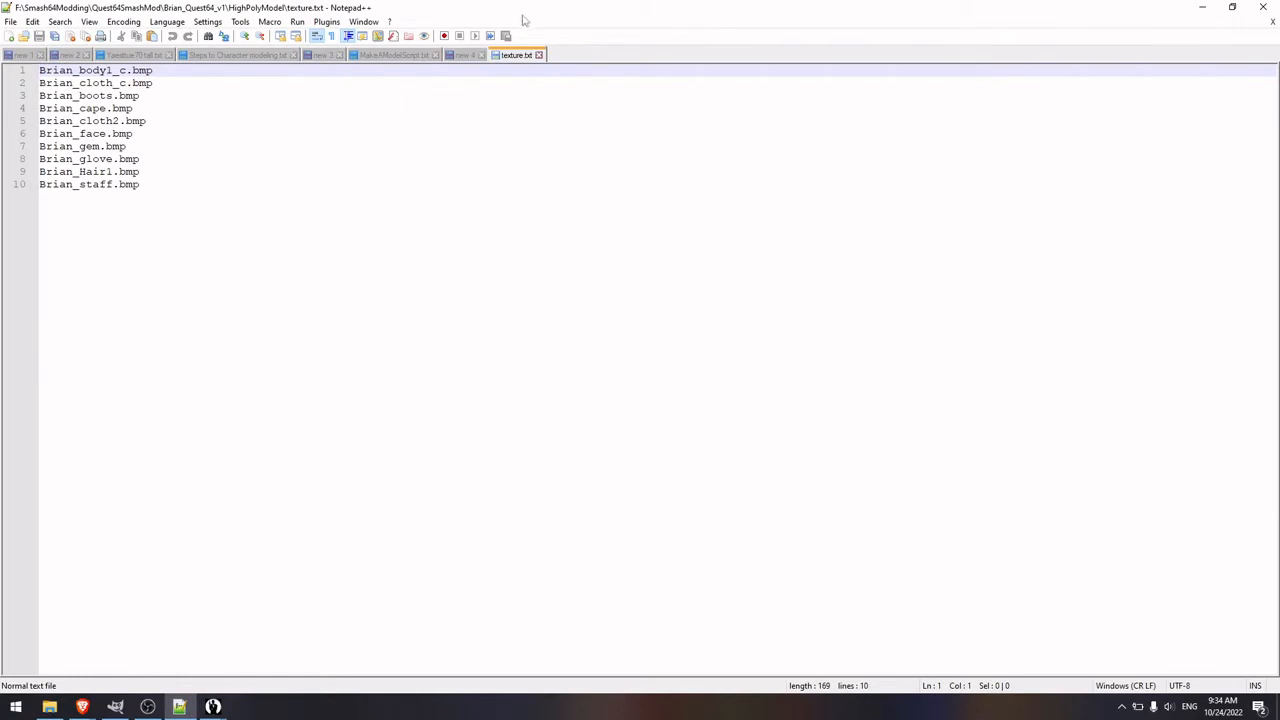
{"action": "left_click_drag", "start_coordinate": [523, 17], "coordinate": [845, 239]}
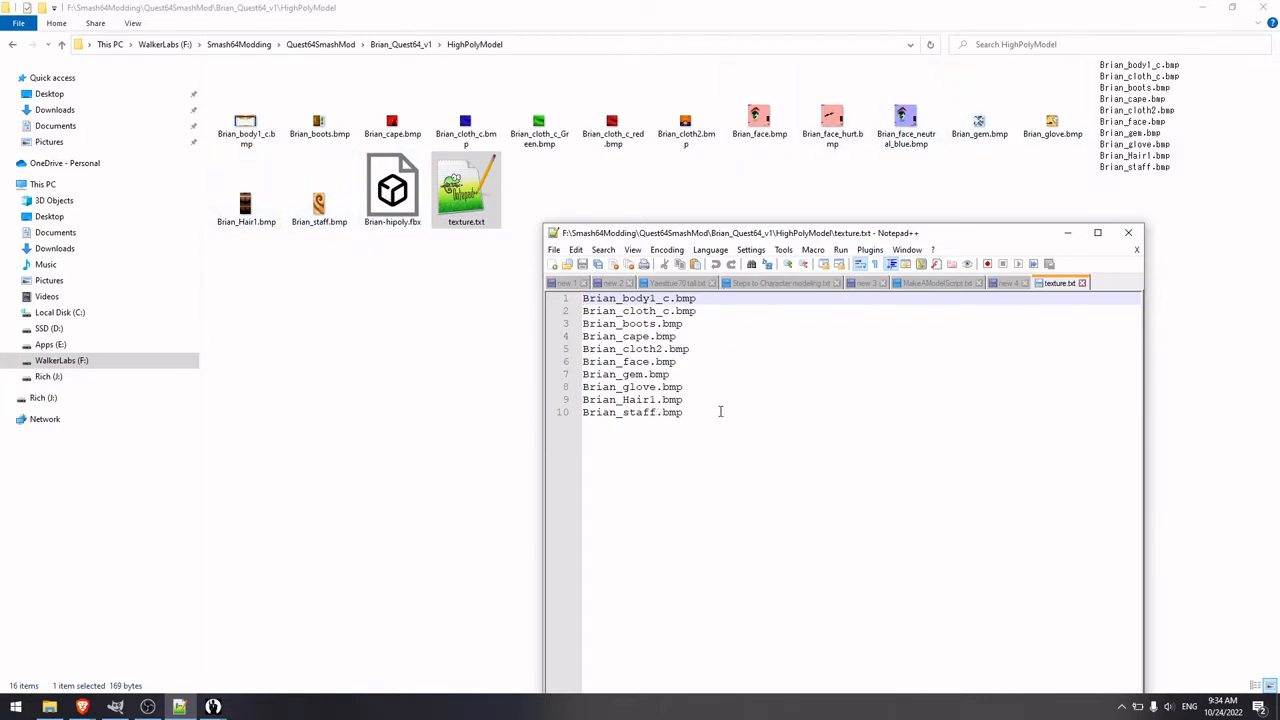
{"action": "key", "text": "ctrl+a"}
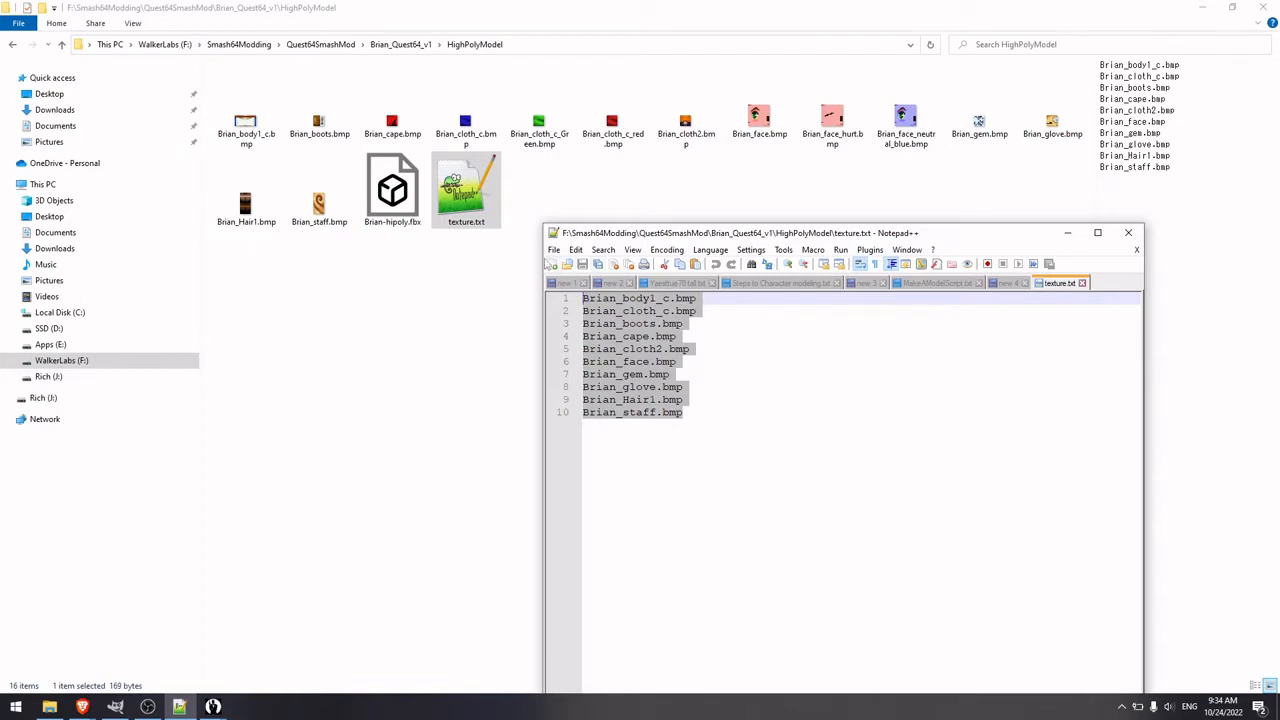
Step: Put the file name Brian_face.bmp into a new text document and discard the document without saving
{"action": "left_click", "coordinate": [553, 249]}
{"action": "left_click", "coordinate": [614, 225]}
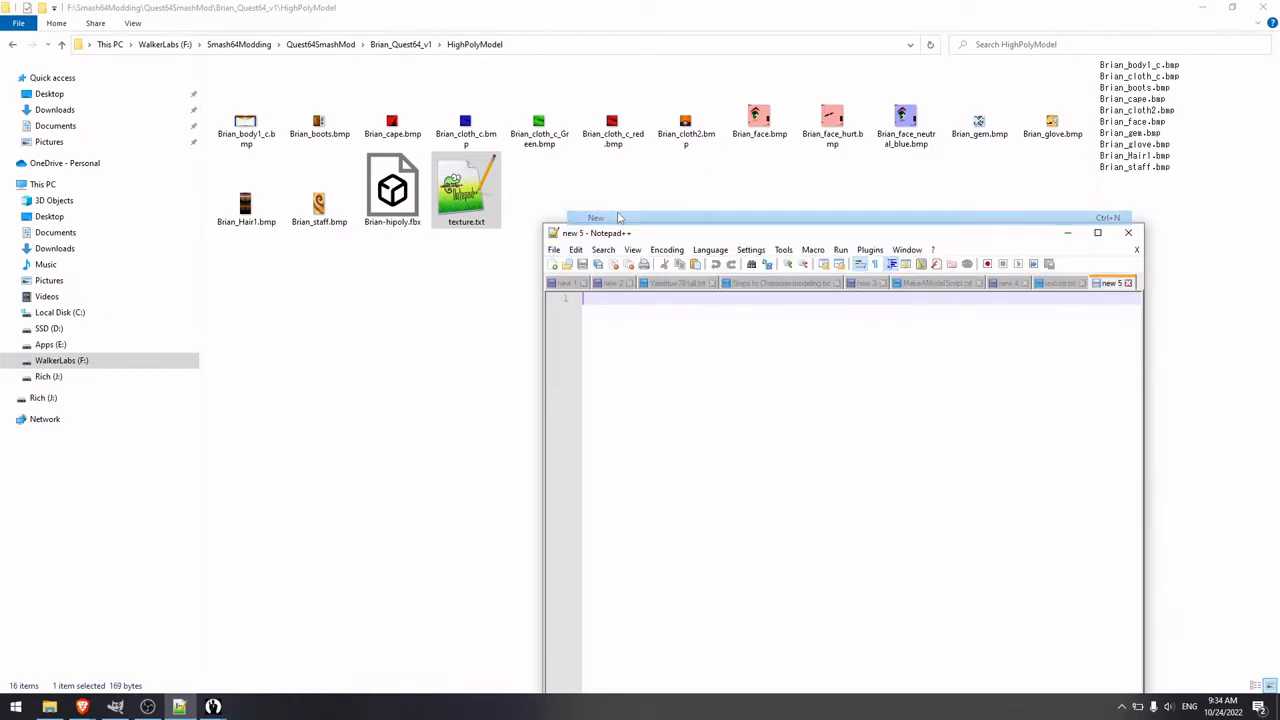
{"action": "left_click", "coordinate": [1058, 284]}
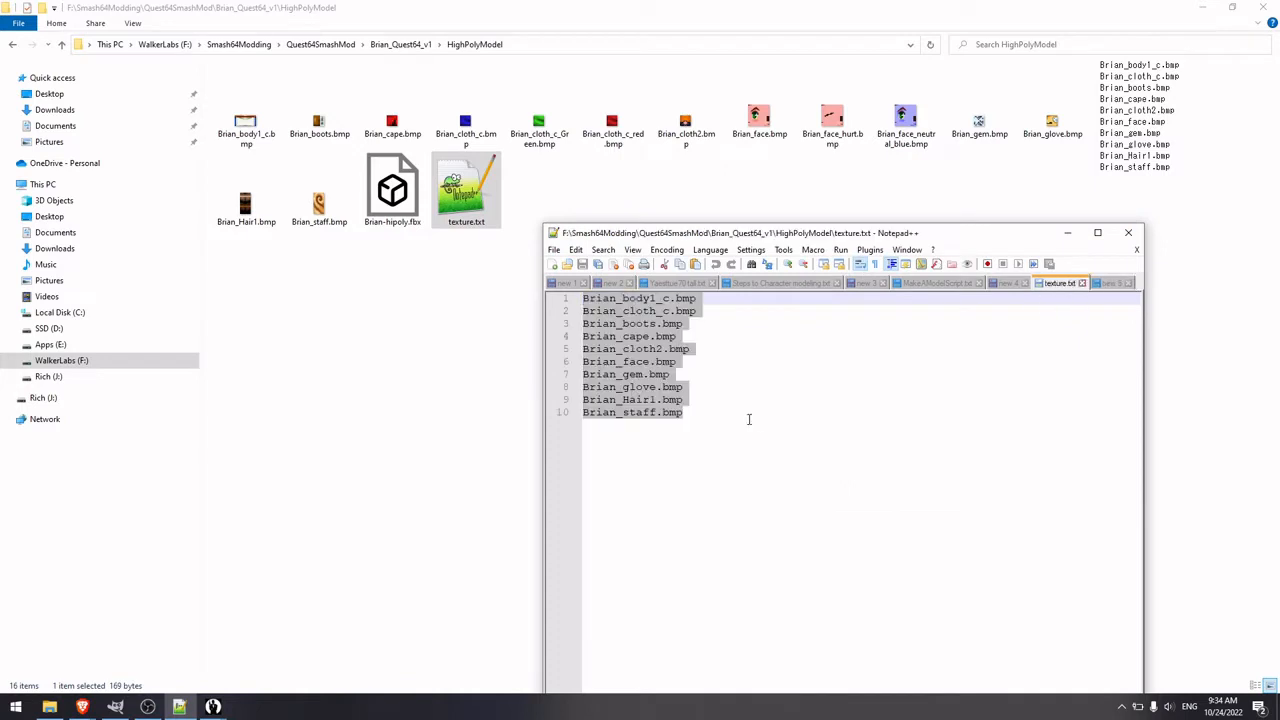
{"action": "left_click_drag", "start_coordinate": [720, 411], "coordinate": [556, 288]}
{"action": "left_click", "coordinate": [1111, 289]}
{"action": "left_click", "coordinate": [760, 128]}
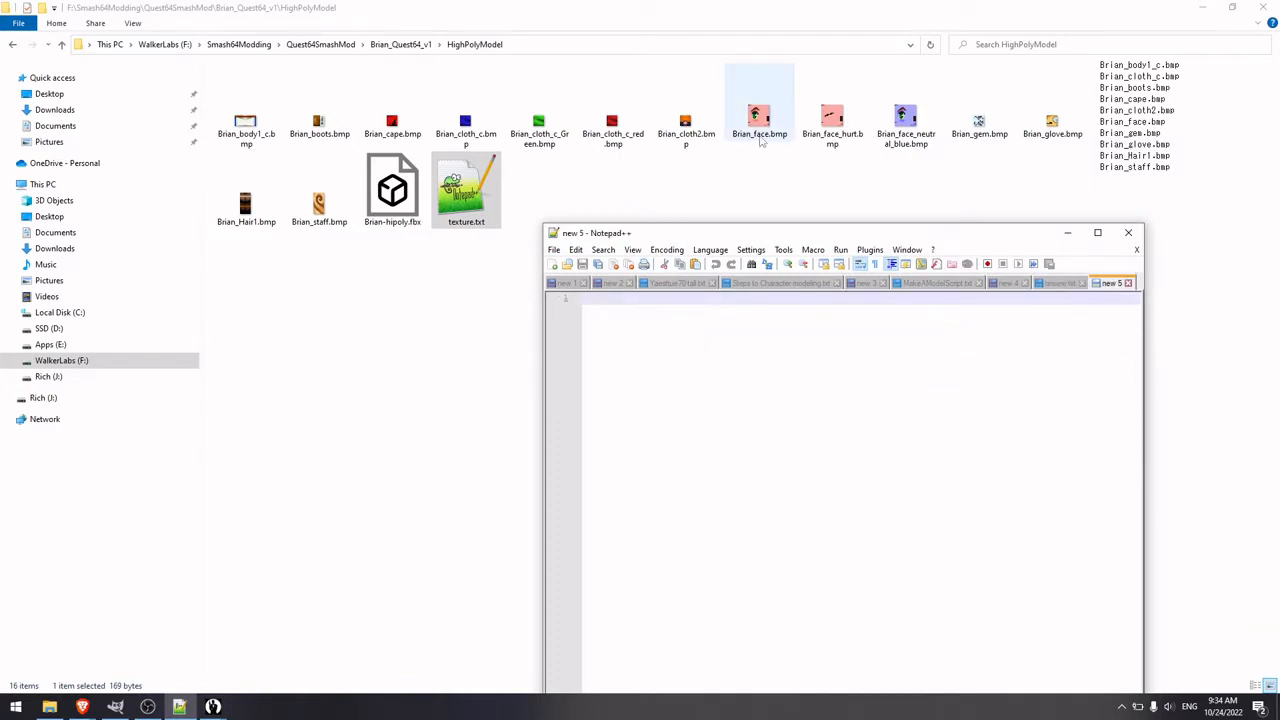
{"action": "left_click", "coordinate": [768, 140]}
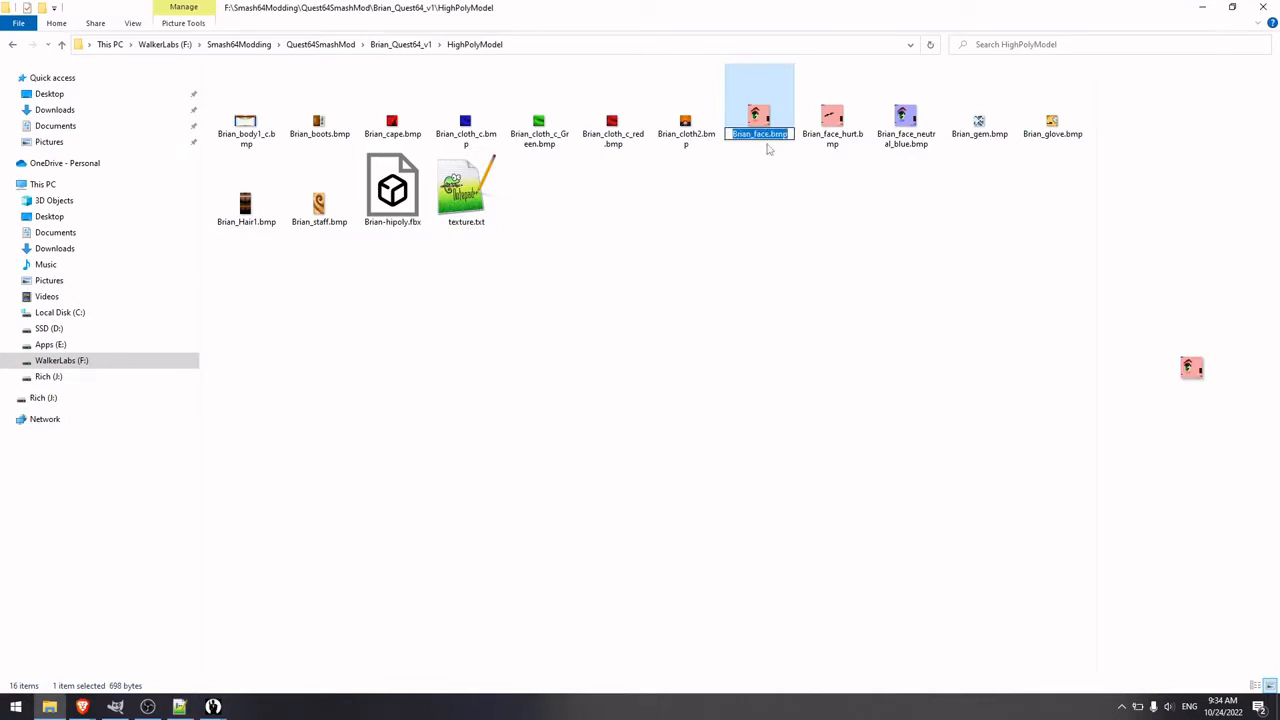
{"action": "left_click", "coordinate": [179, 707]}
{"action": "type", "text": "Brian_face.bmp"}
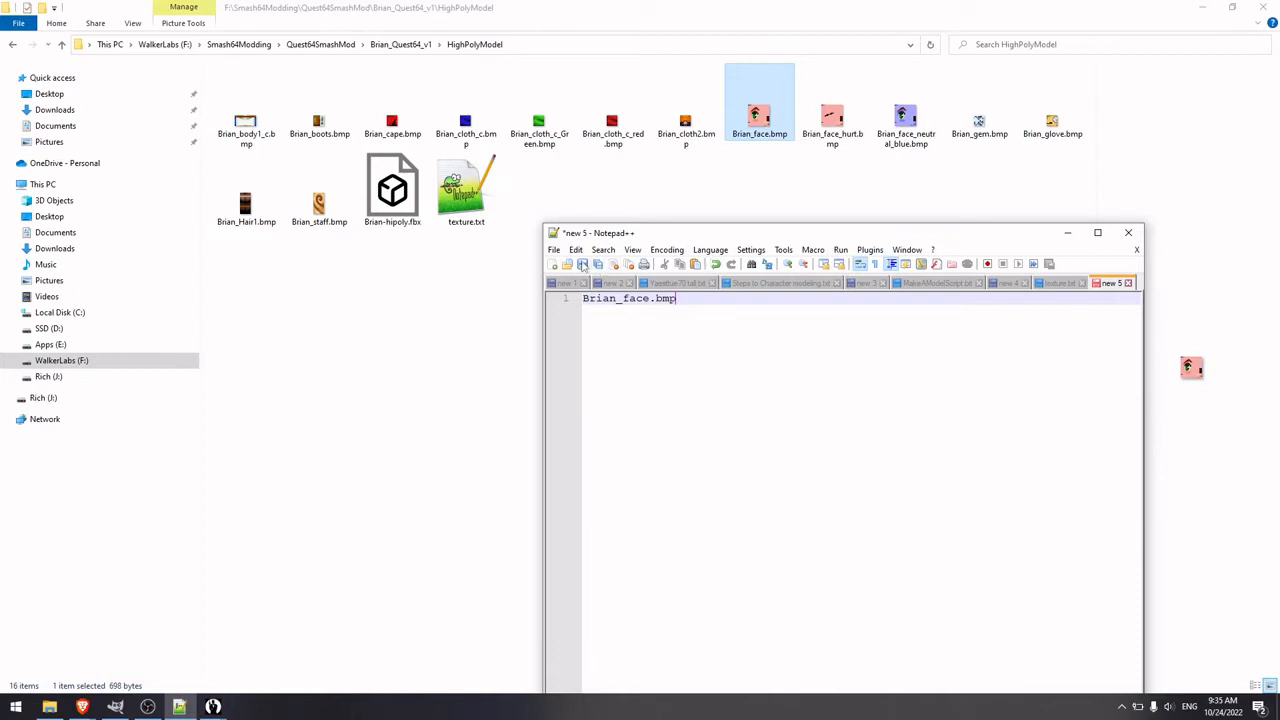
{"action": "left_click", "coordinate": [1127, 283]}
{"action": "left_click", "coordinate": [647, 397]}
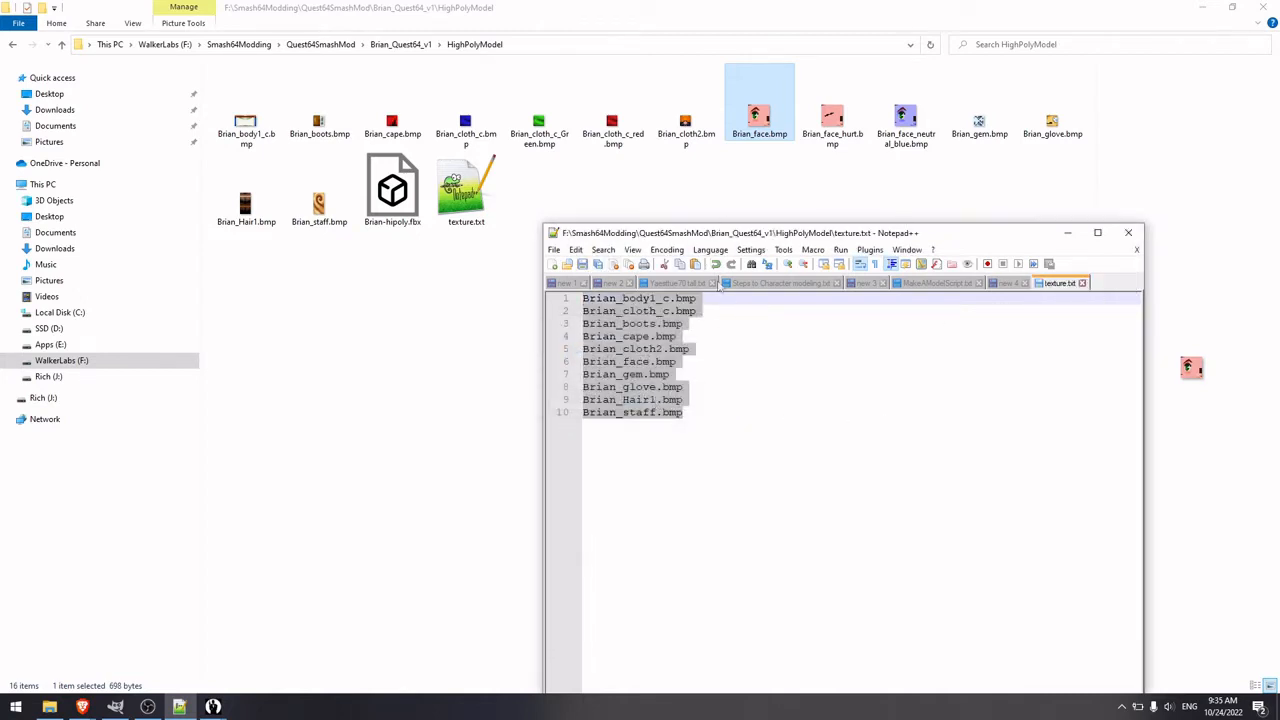
Step: Move SpecialTextures.txt from the Brian_Quest64_v1 folder into the HighPolyModel folder
{"action": "left_click", "coordinate": [851, 363]}
{"action": "left_click", "coordinate": [474, 380]}
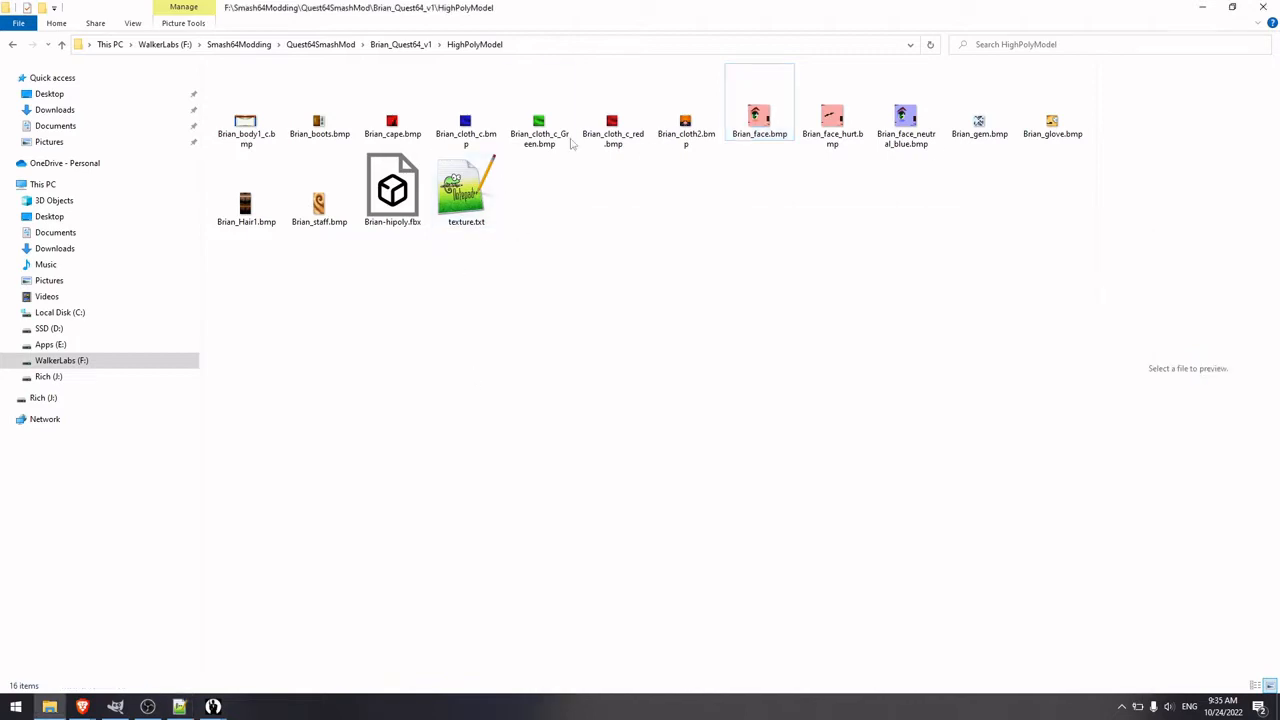
{"action": "key", "text": "alt+Up"}
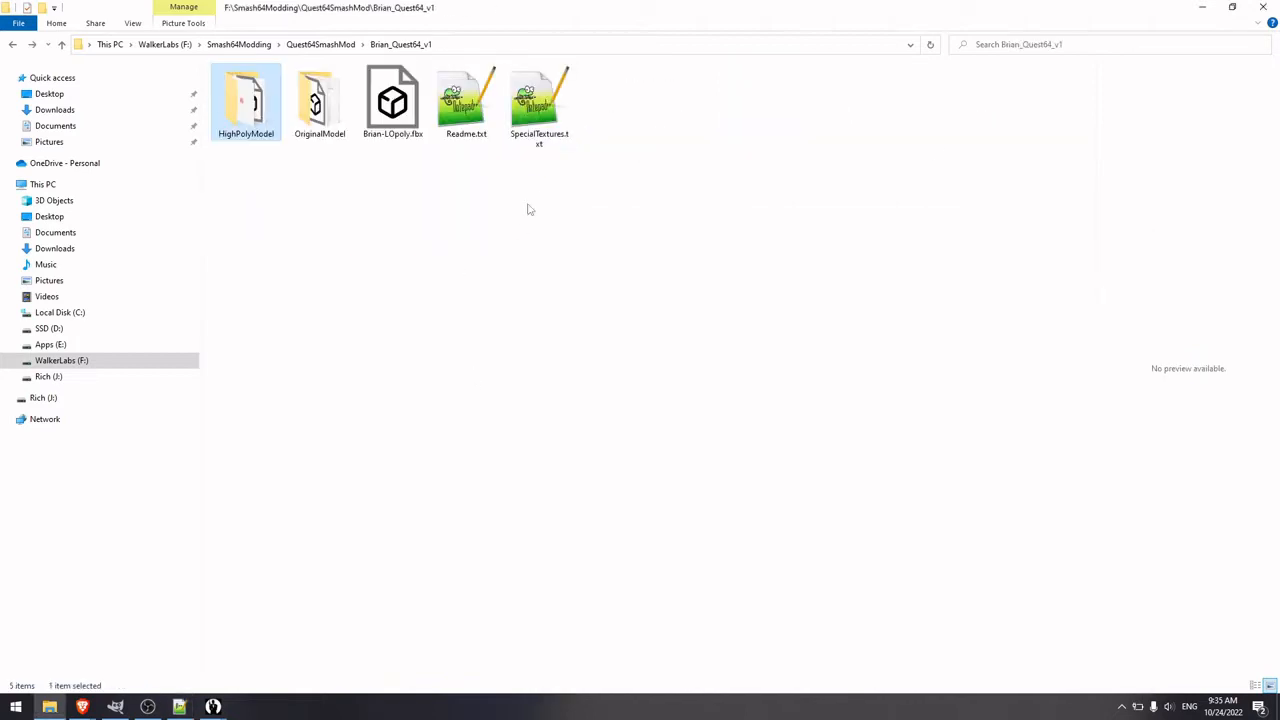
{"action": "left_click", "coordinate": [546, 115]}
{"action": "left_click_drag", "start_coordinate": [544, 102], "coordinate": [255, 118]}
Step: Open SpecialTextures.txt from the HighPolyModel folder and examine its special image lines and the alternate Brian_cloth_c palette lines
{"action": "double_click", "coordinate": [250, 105]}
{"action": "double_click", "coordinate": [466, 195]}
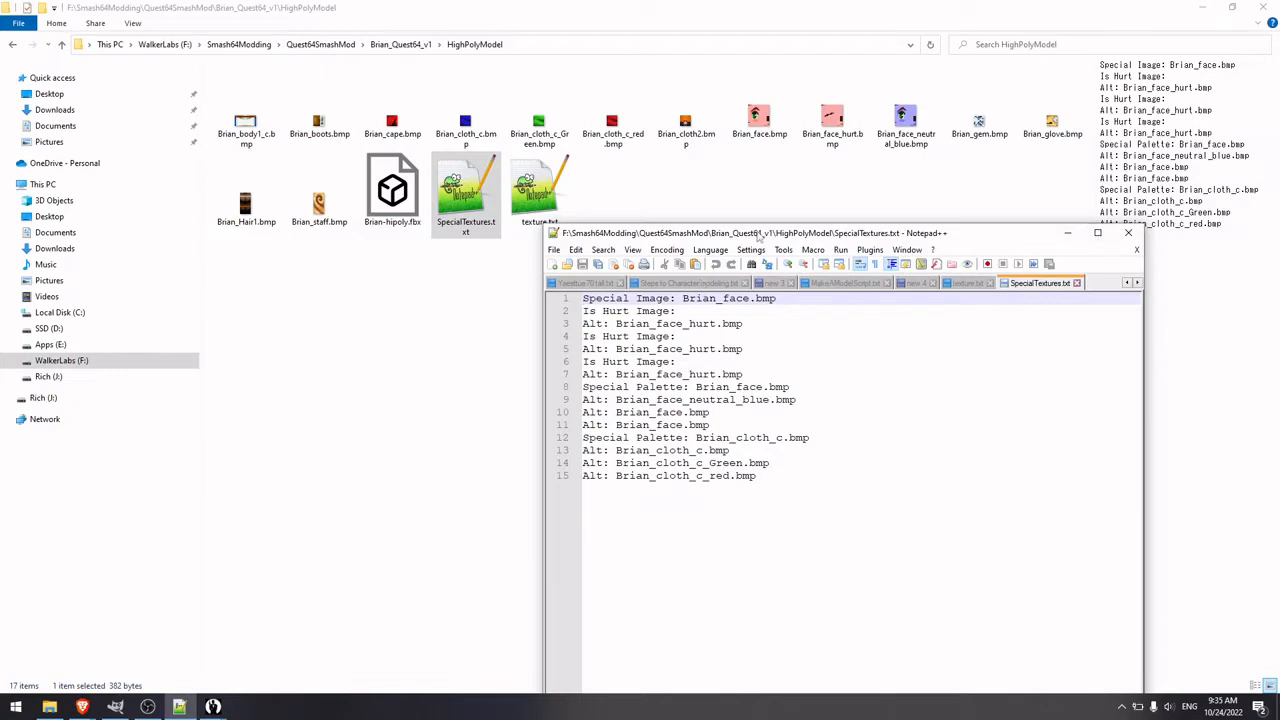
{"action": "left_click_drag", "start_coordinate": [761, 234], "coordinate": [797, 188]}
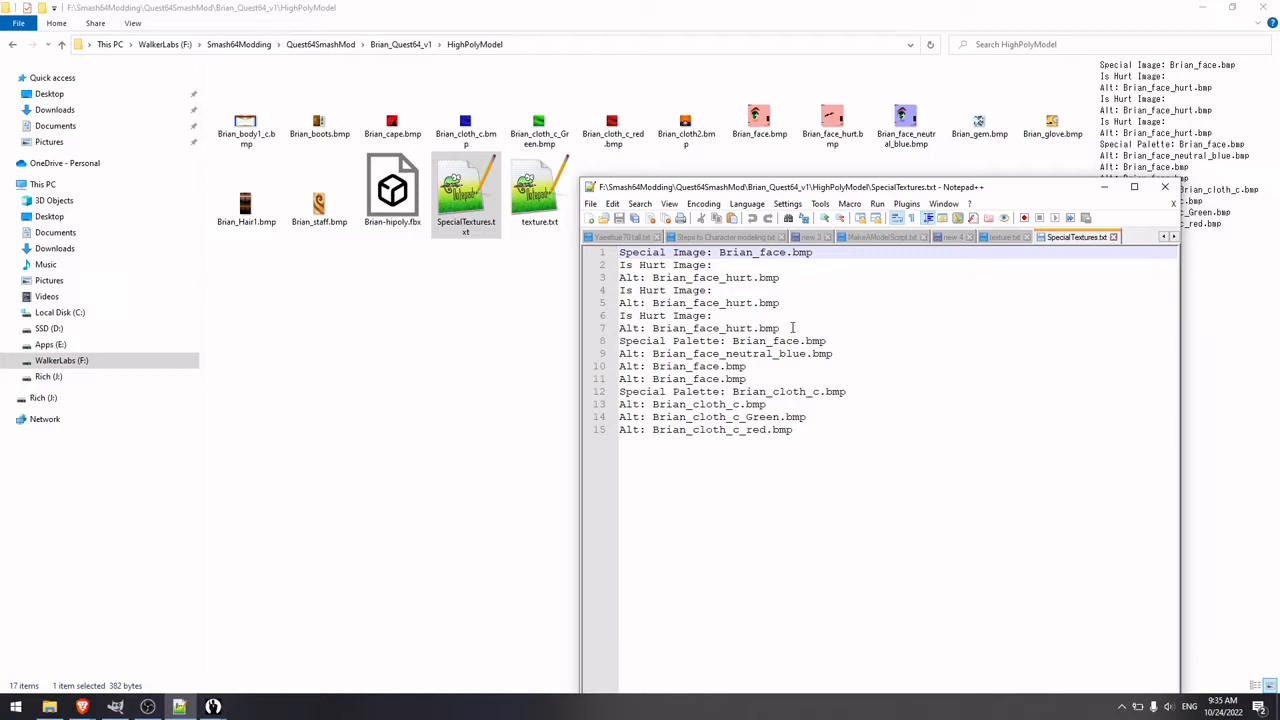
{"action": "left_click_drag", "start_coordinate": [794, 327], "coordinate": [617, 252]}
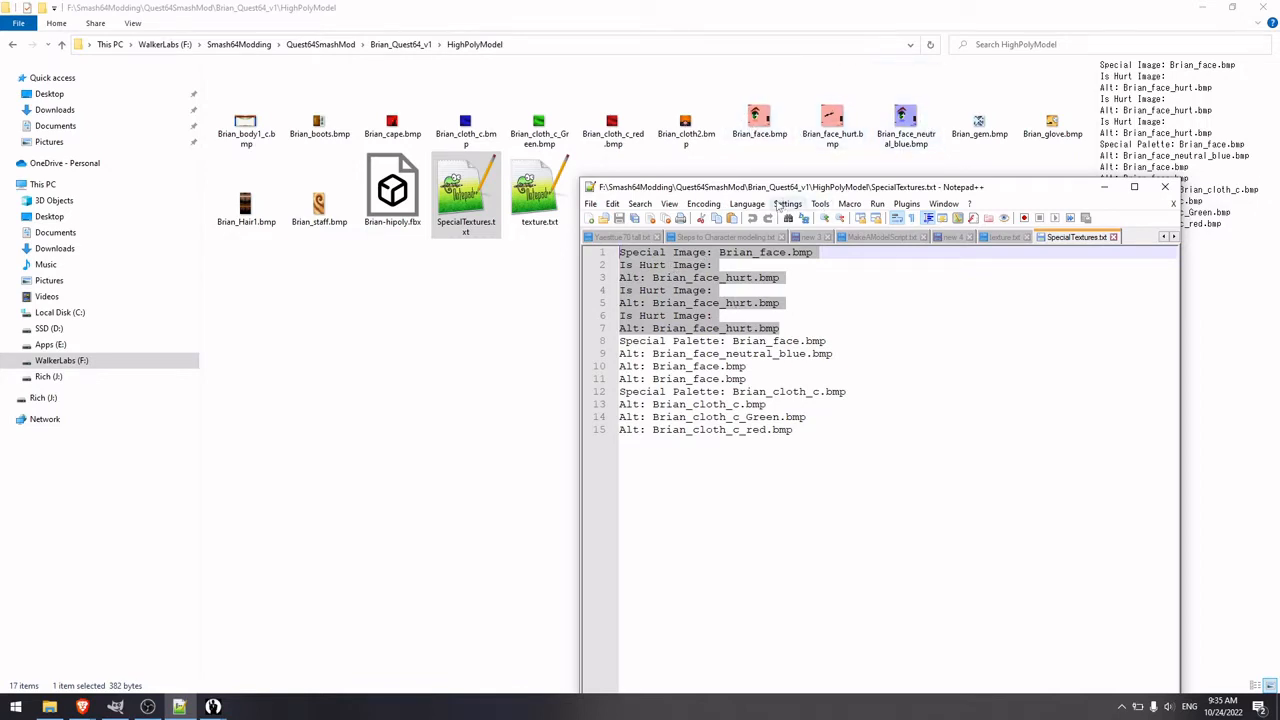
{"action": "left_click_drag", "start_coordinate": [820, 432], "coordinate": [648, 404]}
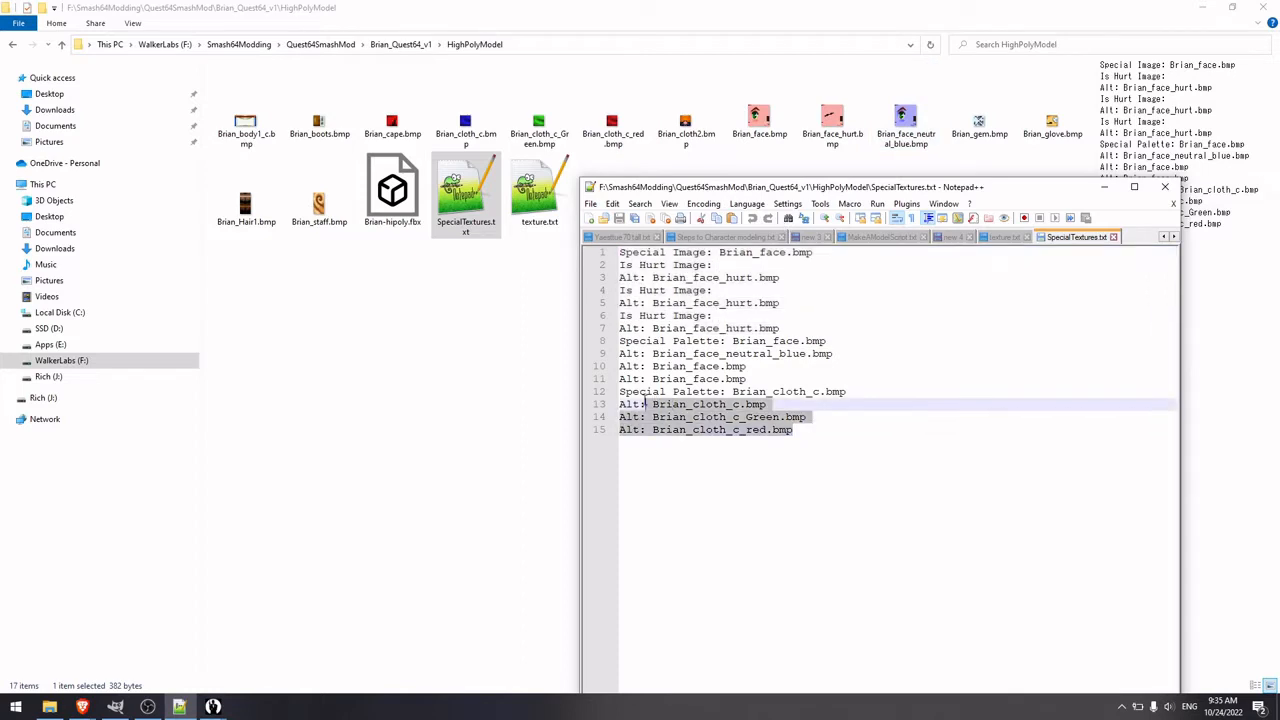
Step: Examine the special image line for Brian_face.bmp and the first hurt image entry with its alternate
{"action": "left_click", "coordinate": [819, 277]}
{"action": "left_click_drag", "start_coordinate": [621, 253], "coordinate": [853, 252]}
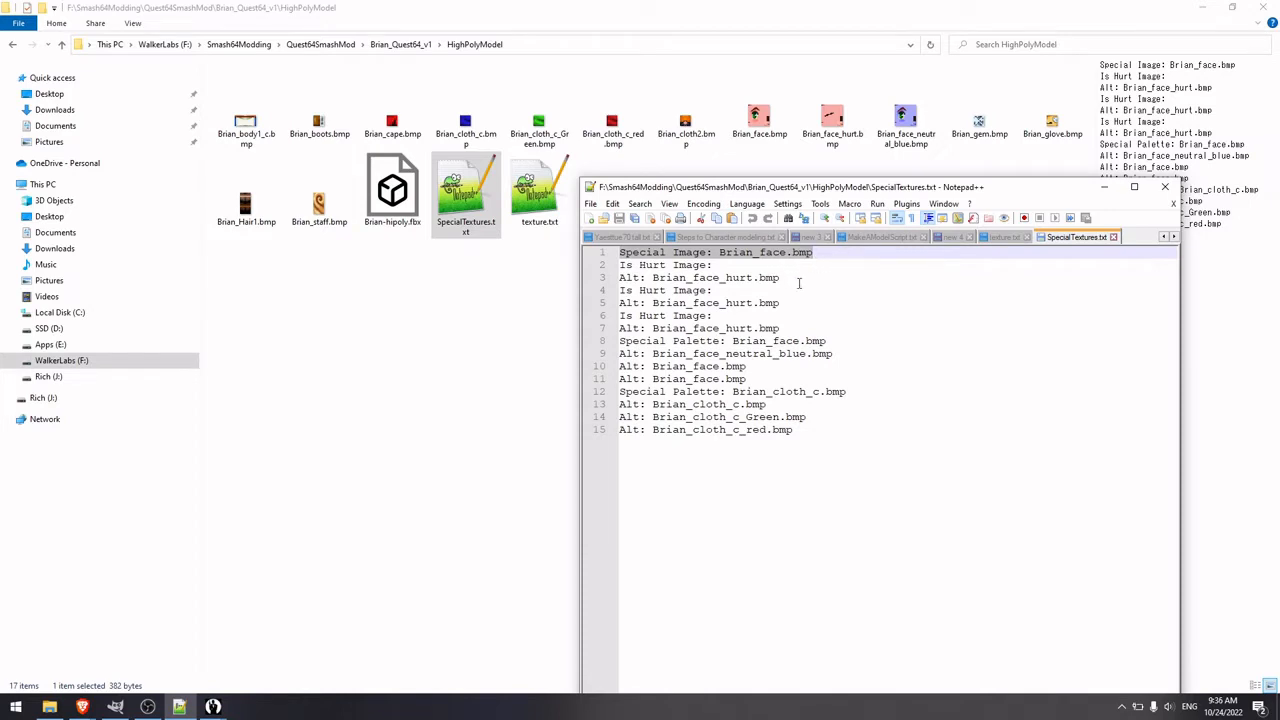
{"action": "left_click", "coordinate": [660, 265]}
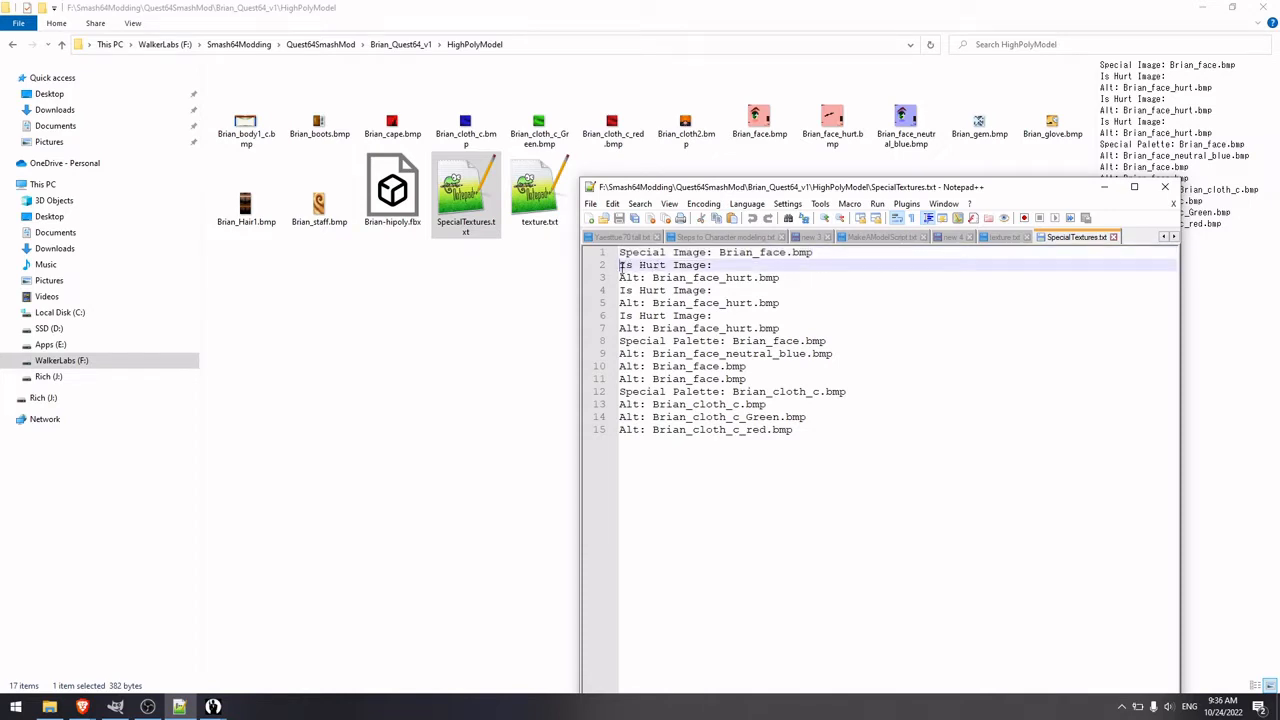
{"action": "left_click_drag", "start_coordinate": [621, 268], "coordinate": [792, 278]}
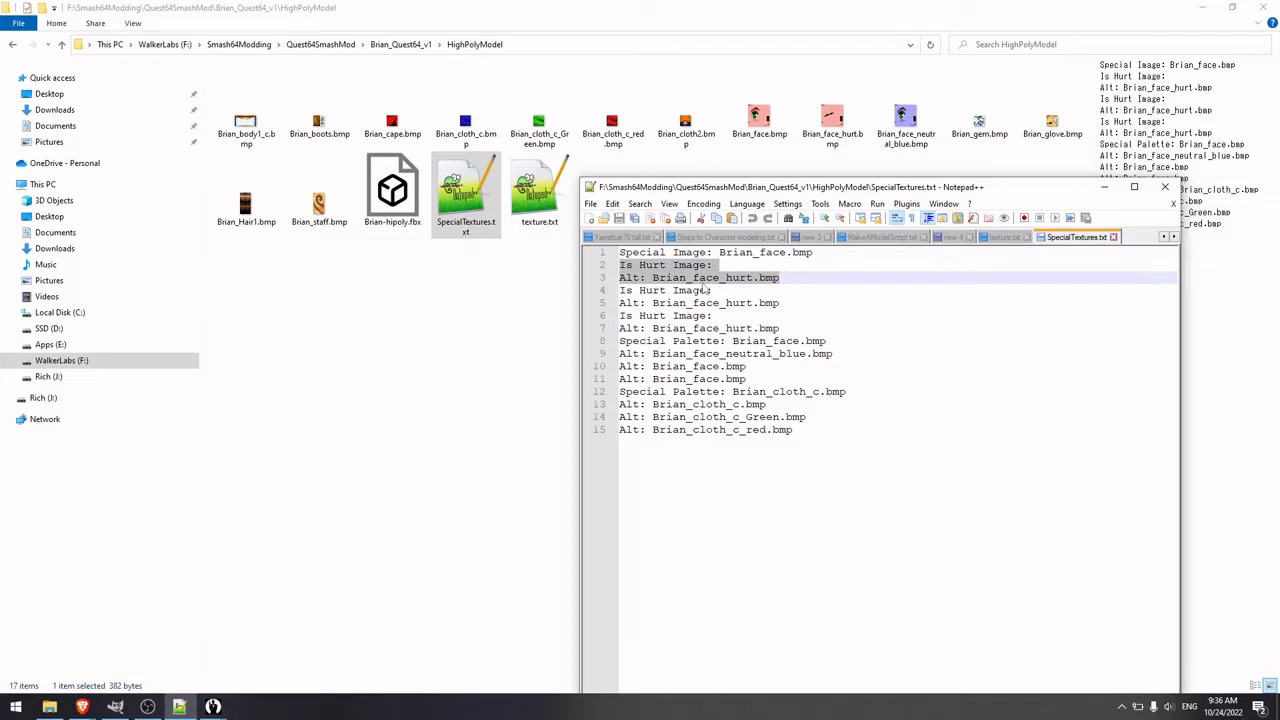
Step: Copy the file name Brian_face_hurt.bmp from the image file and paste it over the alternate name on line 3 of SpecialTextures.txt
{"action": "left_click", "coordinate": [834, 146]}
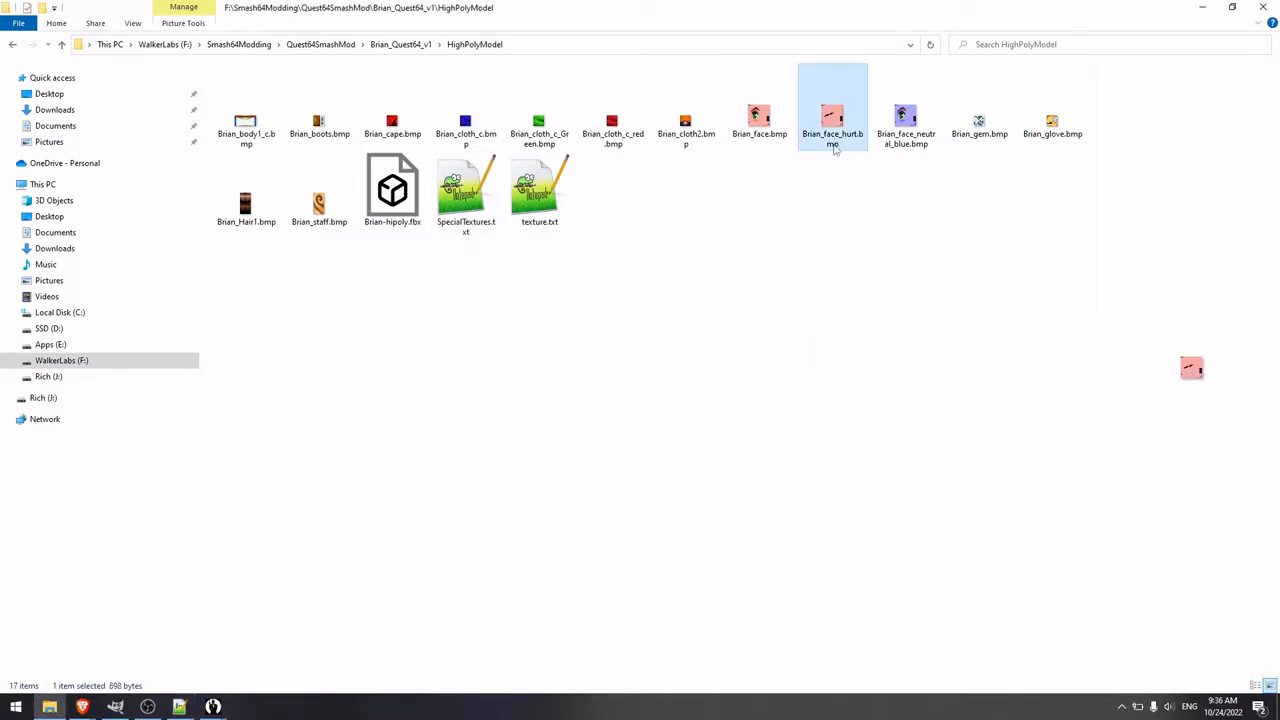
{"action": "key", "text": "ctrl+a"}
{"action": "left_click", "coordinate": [832, 146]}
{"action": "left_click", "coordinate": [832, 140]}
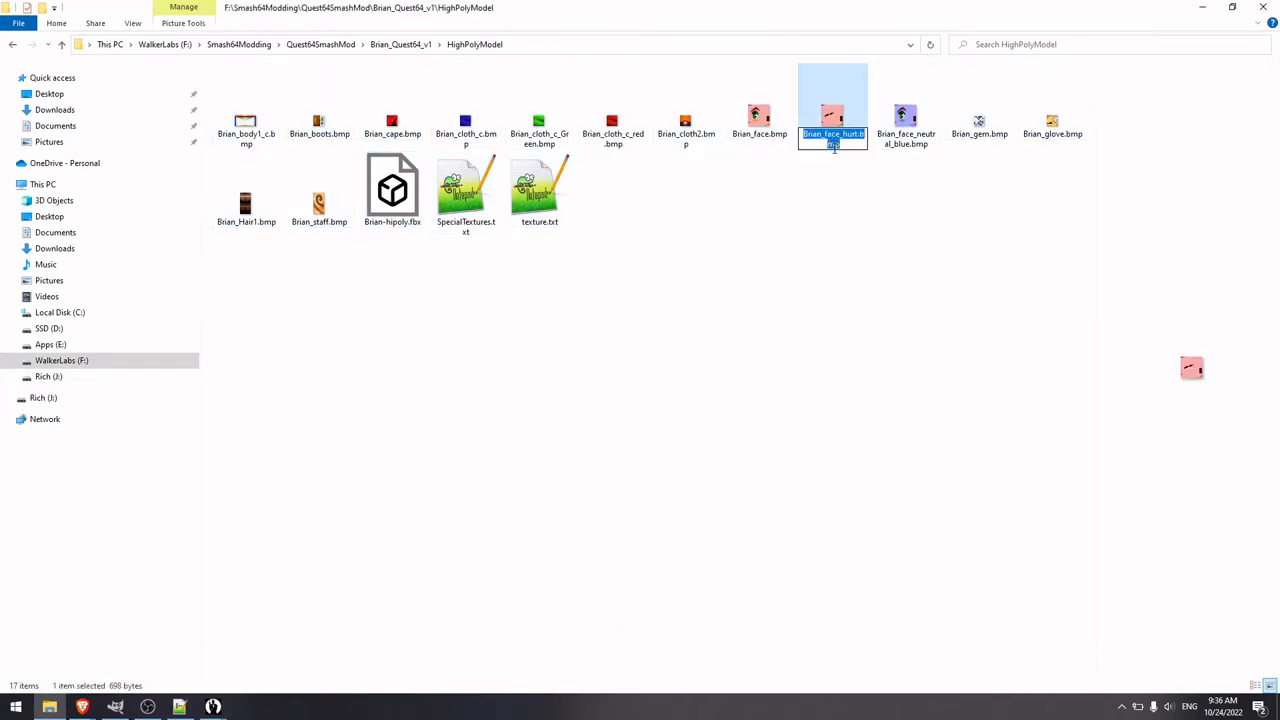
{"action": "left_click", "coordinate": [856, 225]}
{"action": "left_click", "coordinate": [179, 707]}
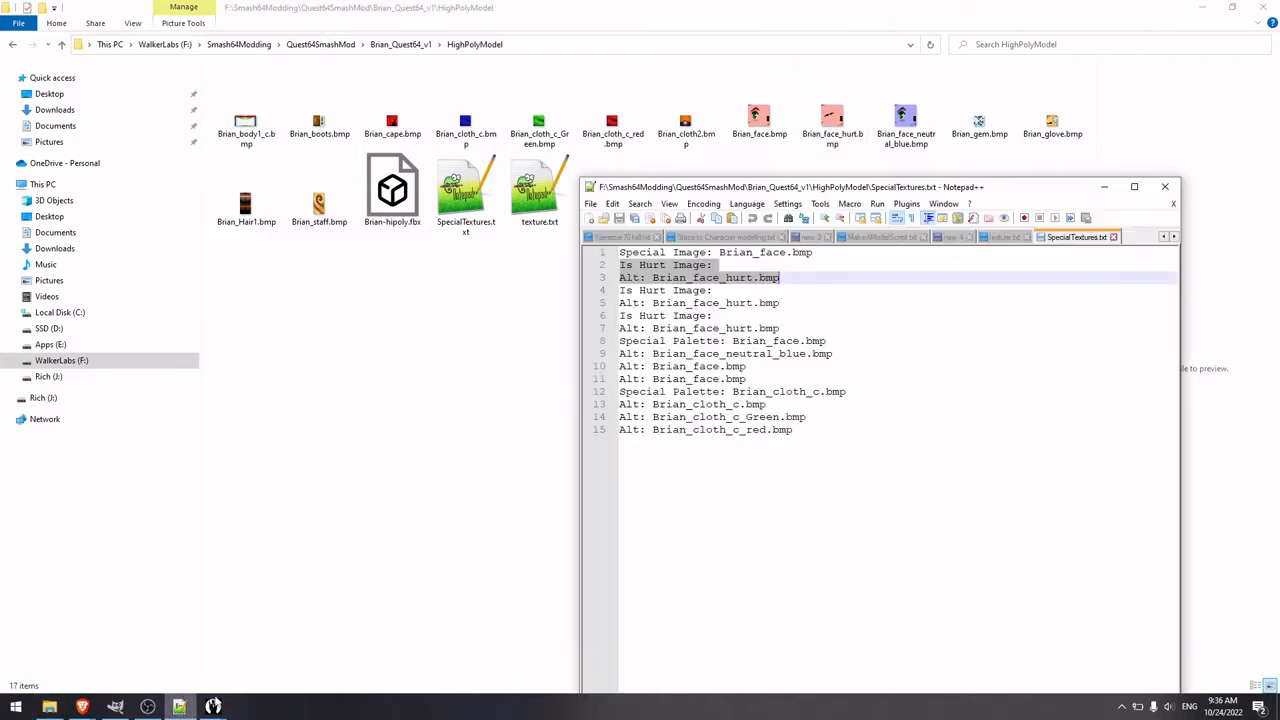
{"action": "left_click_drag", "start_coordinate": [776, 277], "coordinate": [654, 277]}
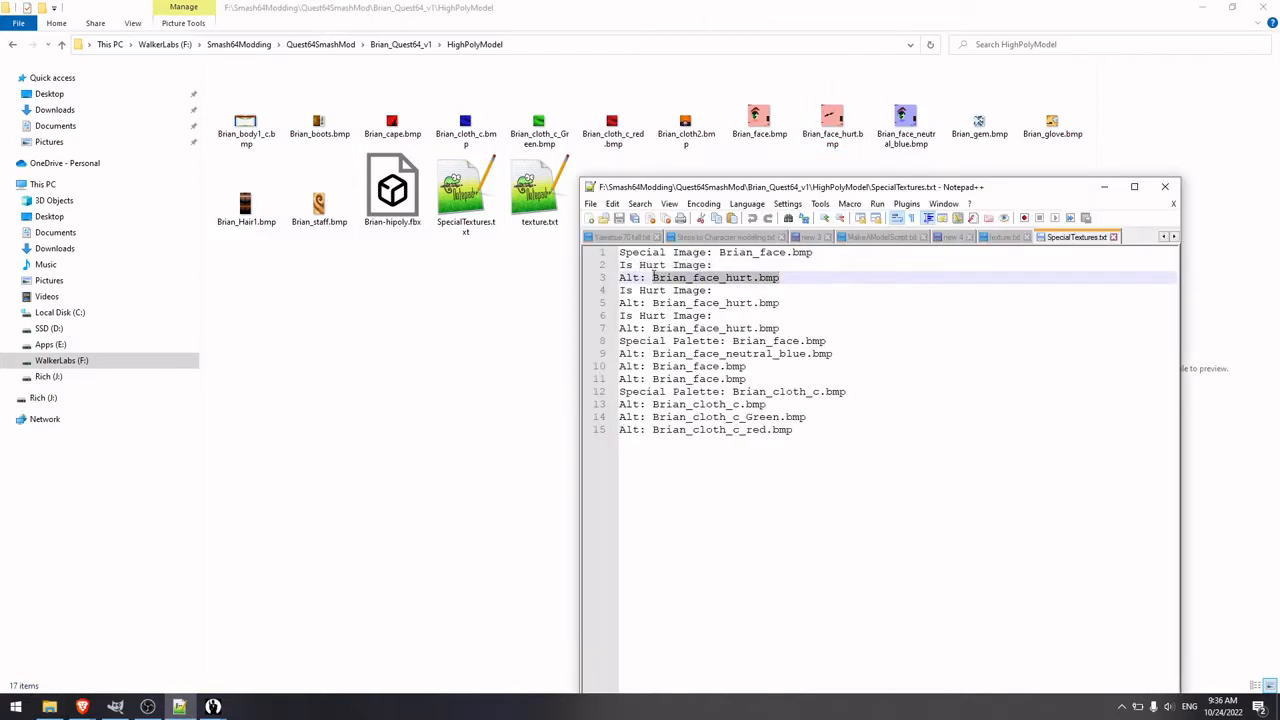
{"action": "type", "text": "Brian_face_hurt.bmp"}
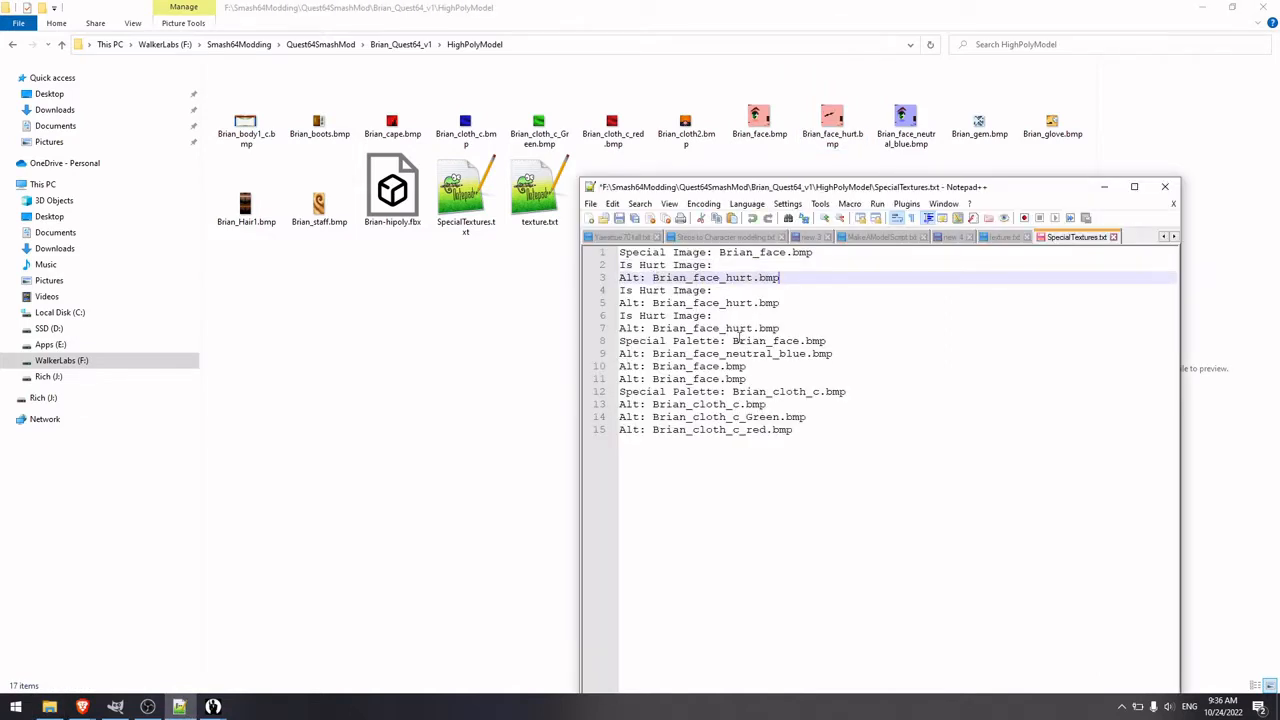
Step: Examine the Brian_face.bmp special image block with its hurt alternates, and the Brian_face.bmp special palette with its three alternates
{"action": "left_click_drag", "start_coordinate": [800, 331], "coordinate": [615, 252]}
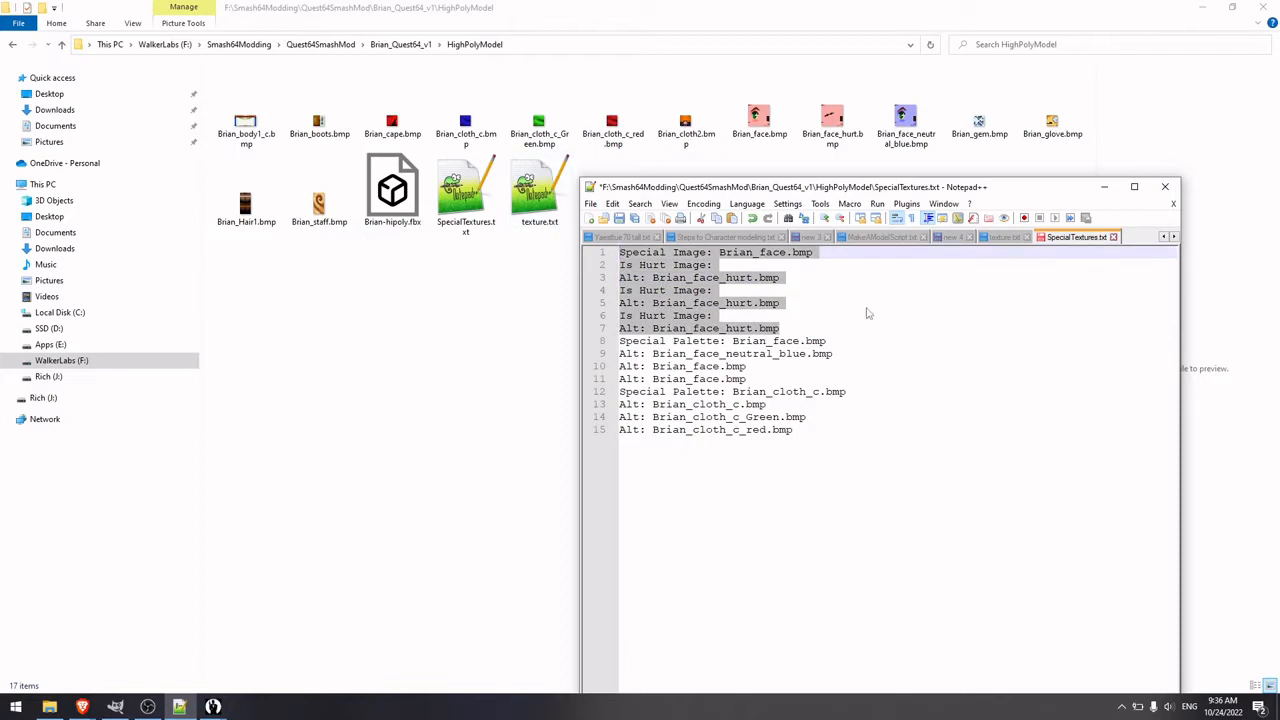
{"action": "left_click", "coordinate": [821, 318]}
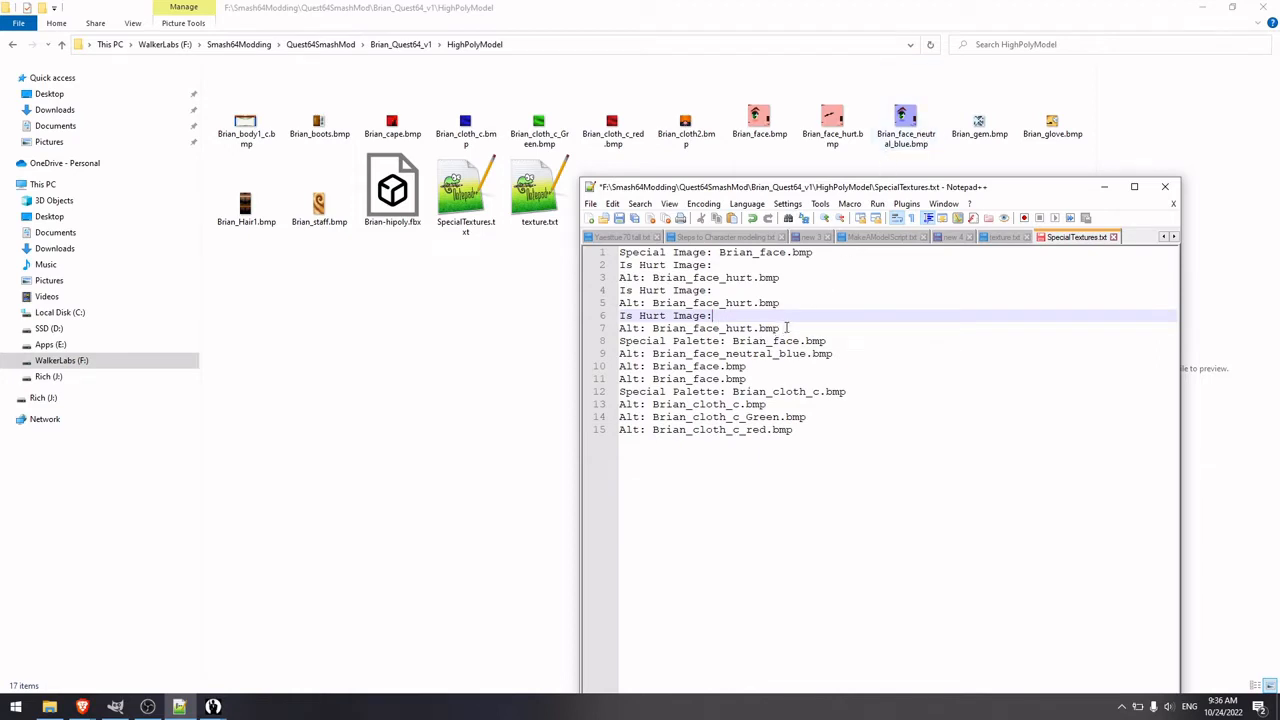
{"action": "left_click_drag", "start_coordinate": [798, 328], "coordinate": [598, 241]}
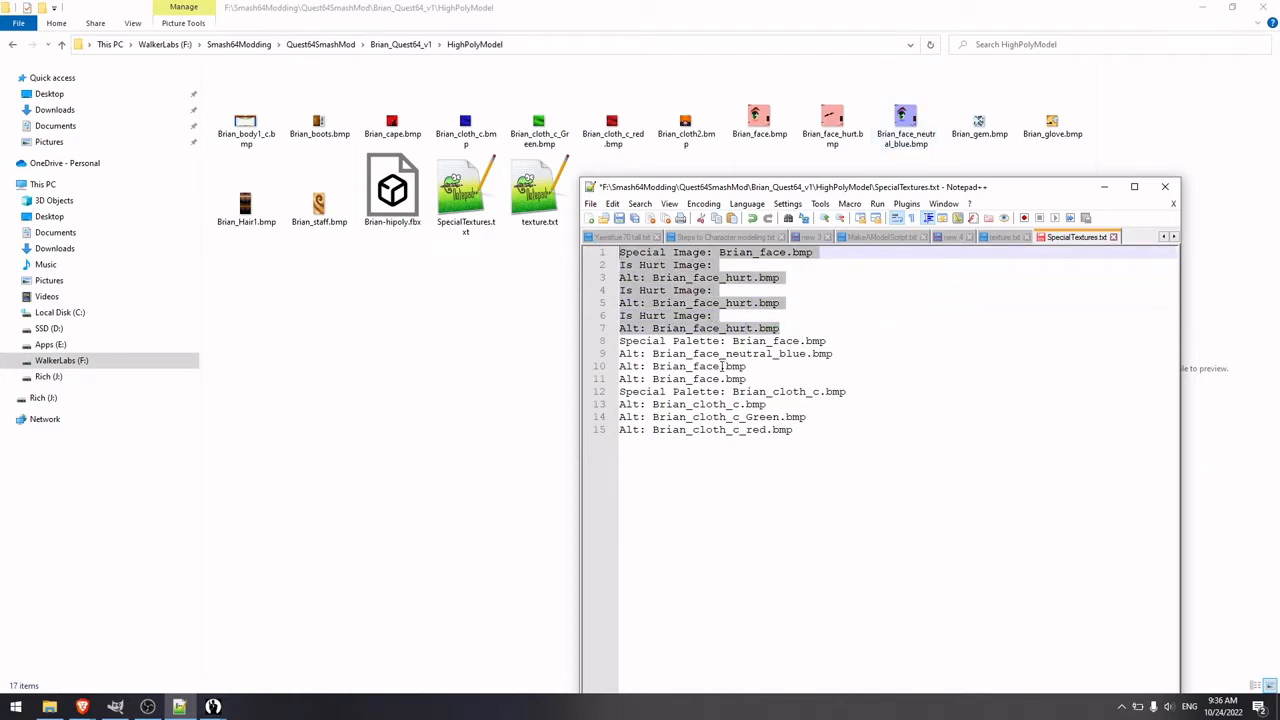
{"action": "left_click_drag", "start_coordinate": [770, 380], "coordinate": [527, 344]}
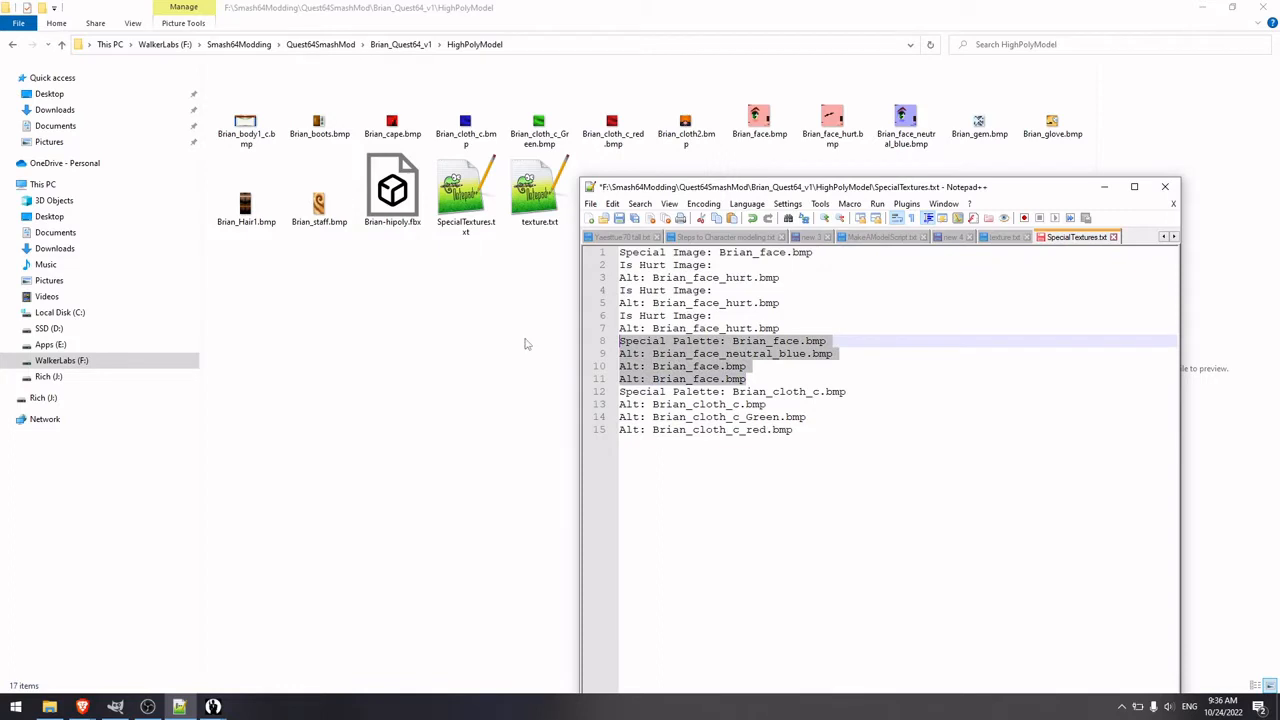
{"action": "left_click", "coordinate": [767, 383]}
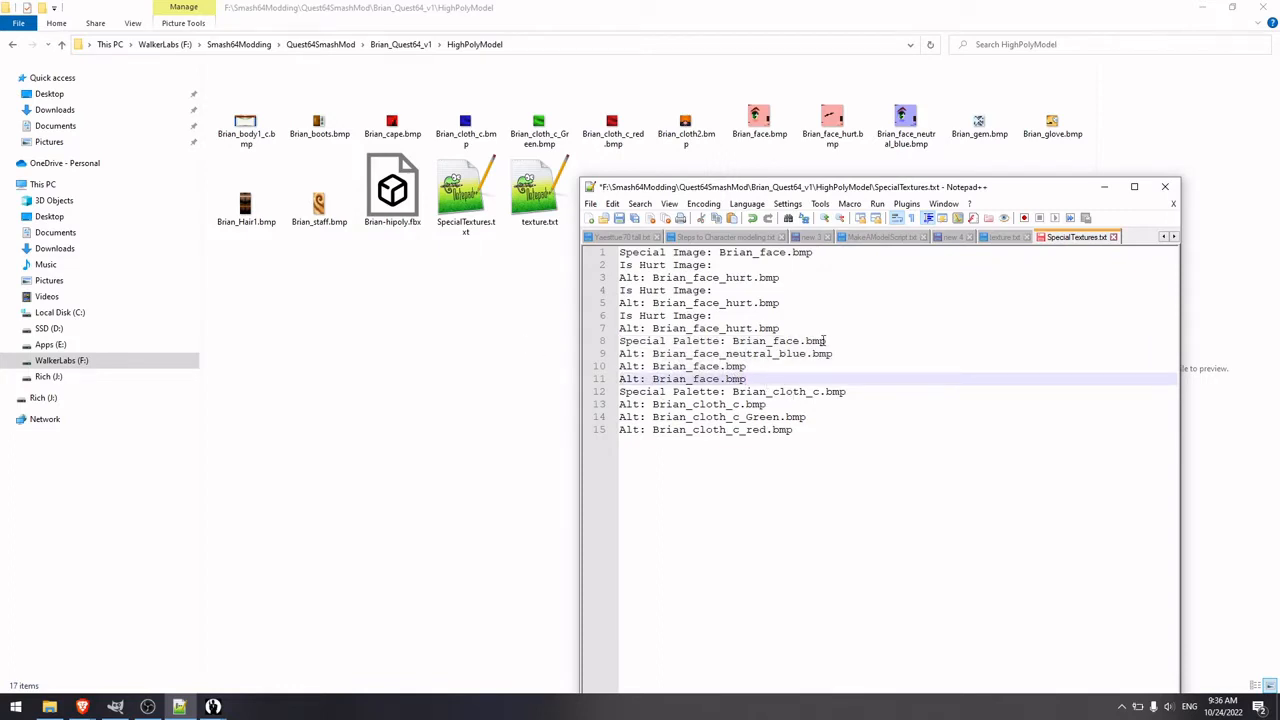
{"action": "left_click_drag", "start_coordinate": [846, 341], "coordinate": [618, 342]}
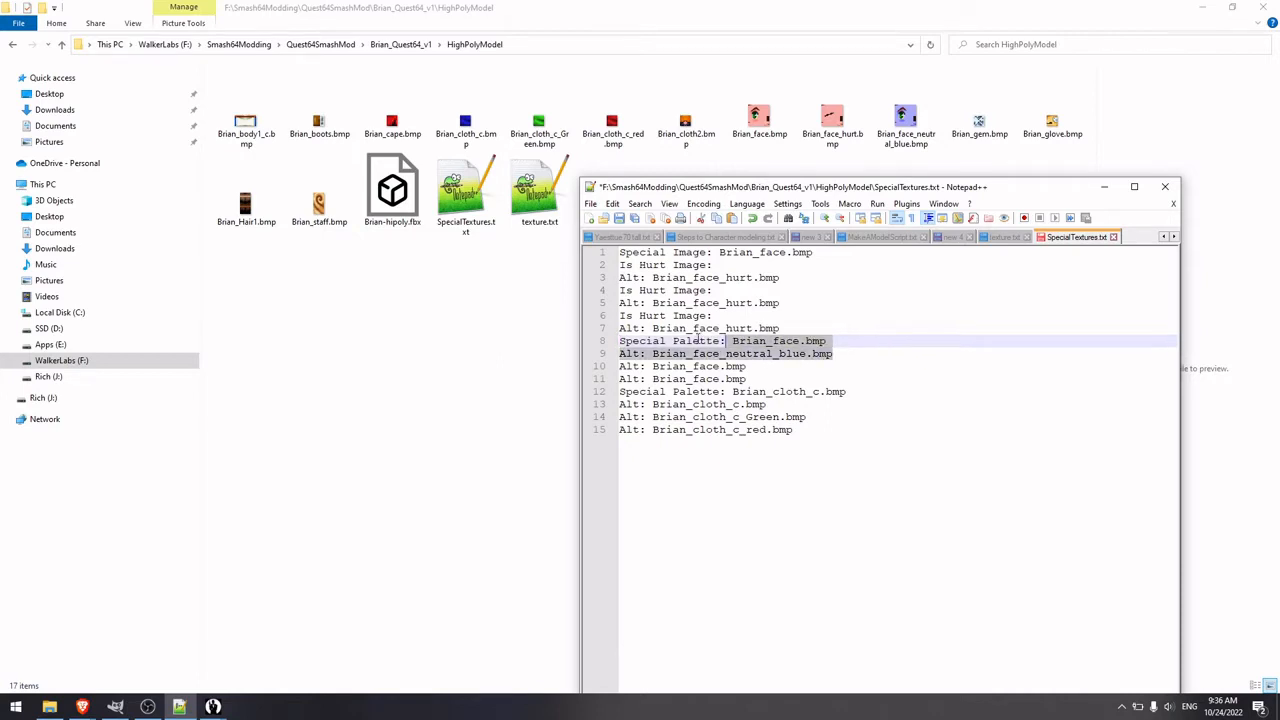
{"action": "left_click_drag", "start_coordinate": [812, 379], "coordinate": [605, 367]}
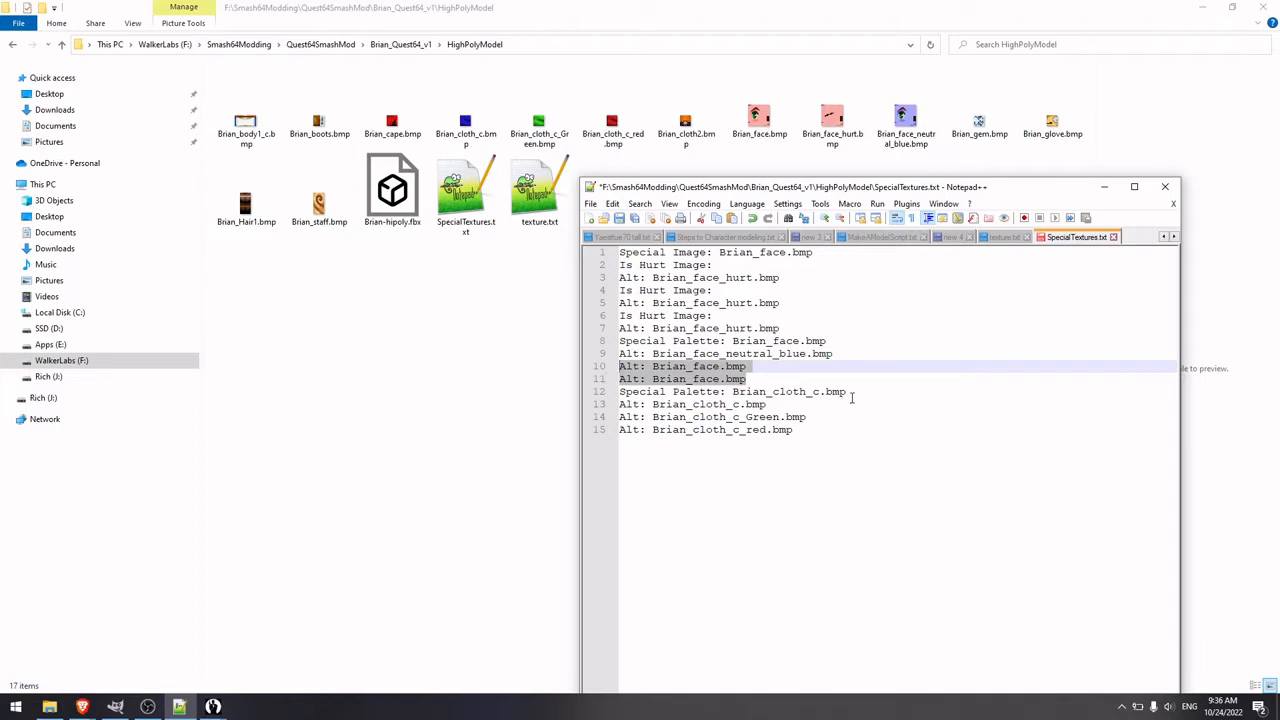
Step: Examine the Brian_cloth_c.bmp special palette lines, and compare them with the special image block and the full list
{"action": "left_click_drag", "start_coordinate": [852, 397], "coordinate": [597, 394]}
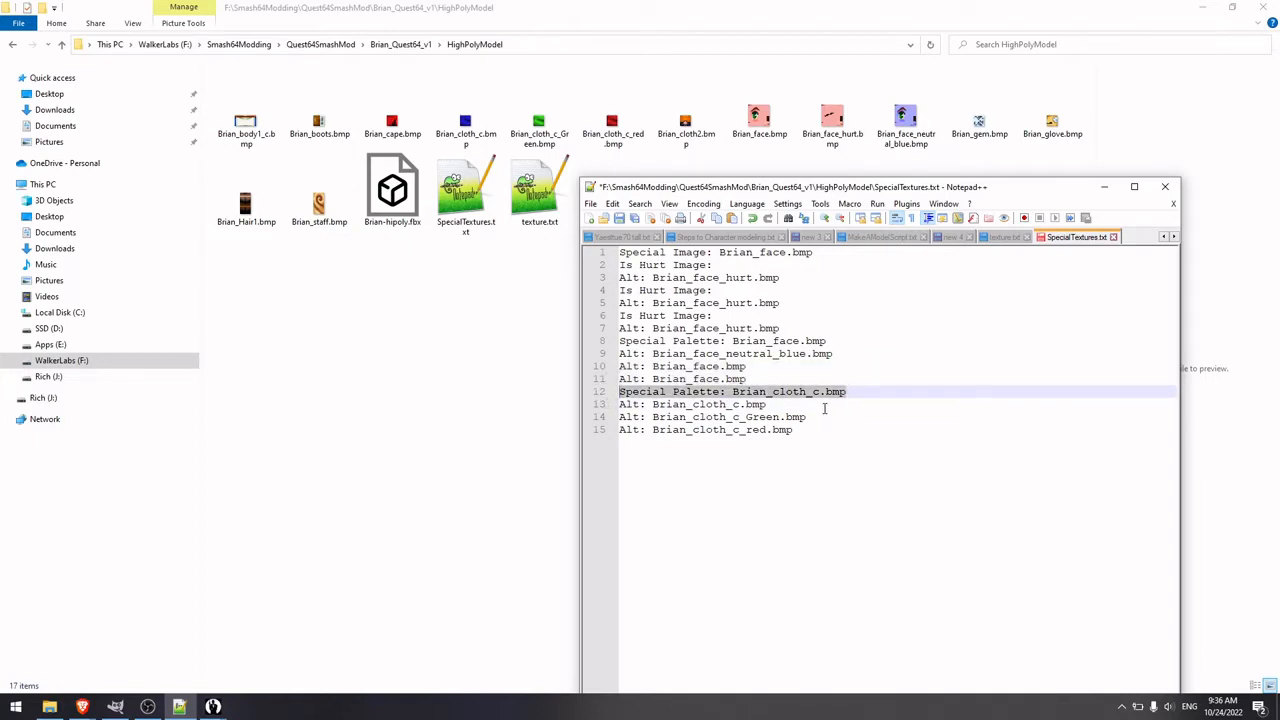
{"action": "left_click_drag", "start_coordinate": [810, 404], "coordinate": [612, 406]}
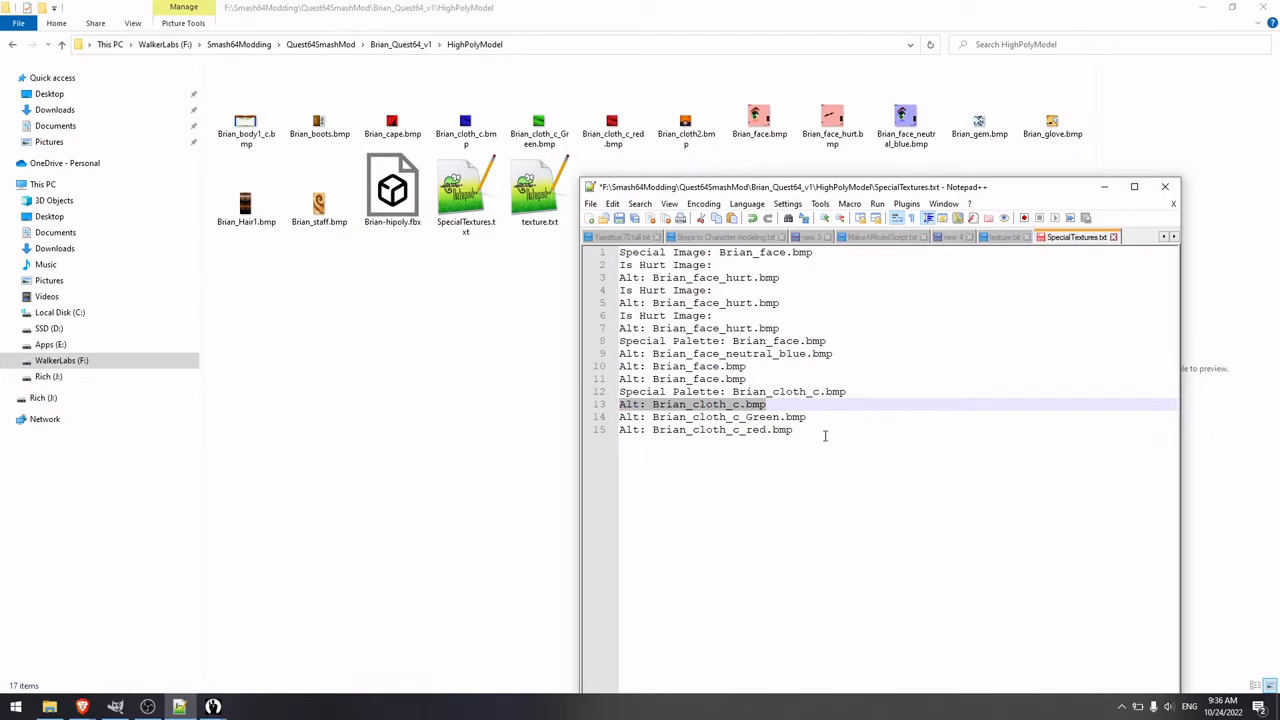
{"action": "left_click_drag", "start_coordinate": [807, 429], "coordinate": [605, 393]}
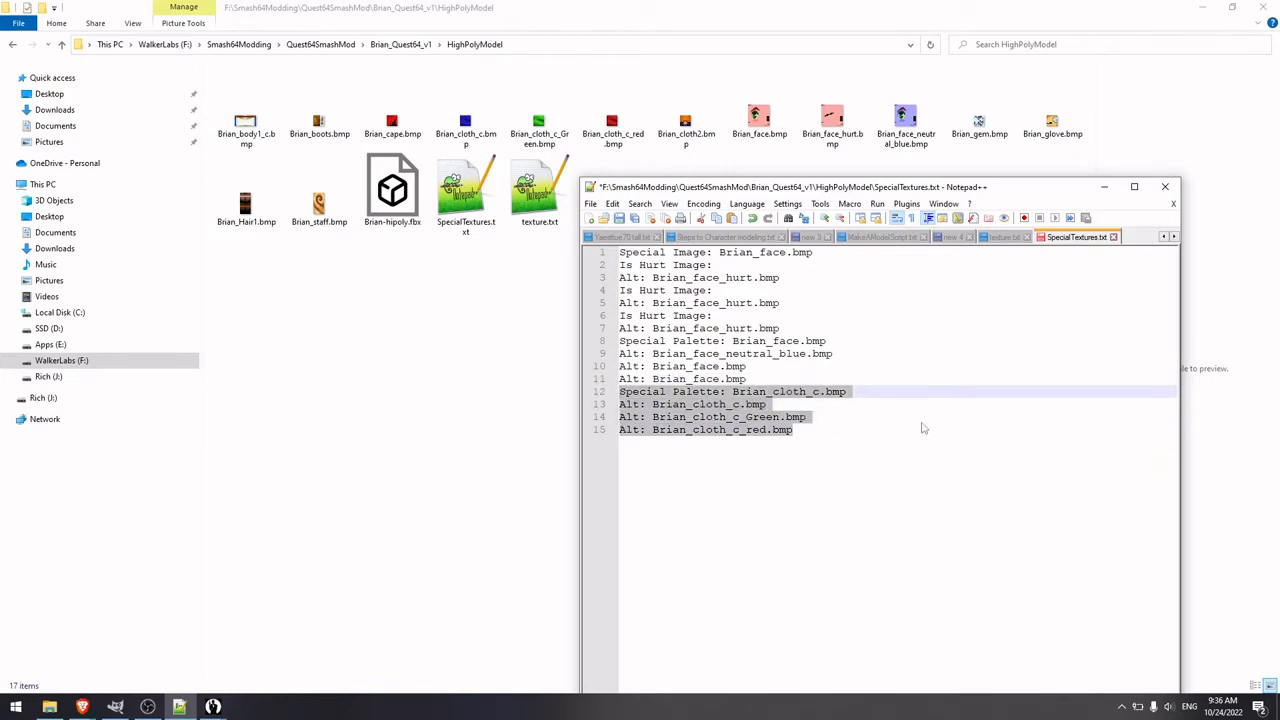
{"action": "left_click_drag", "start_coordinate": [787, 328], "coordinate": [605, 252]}
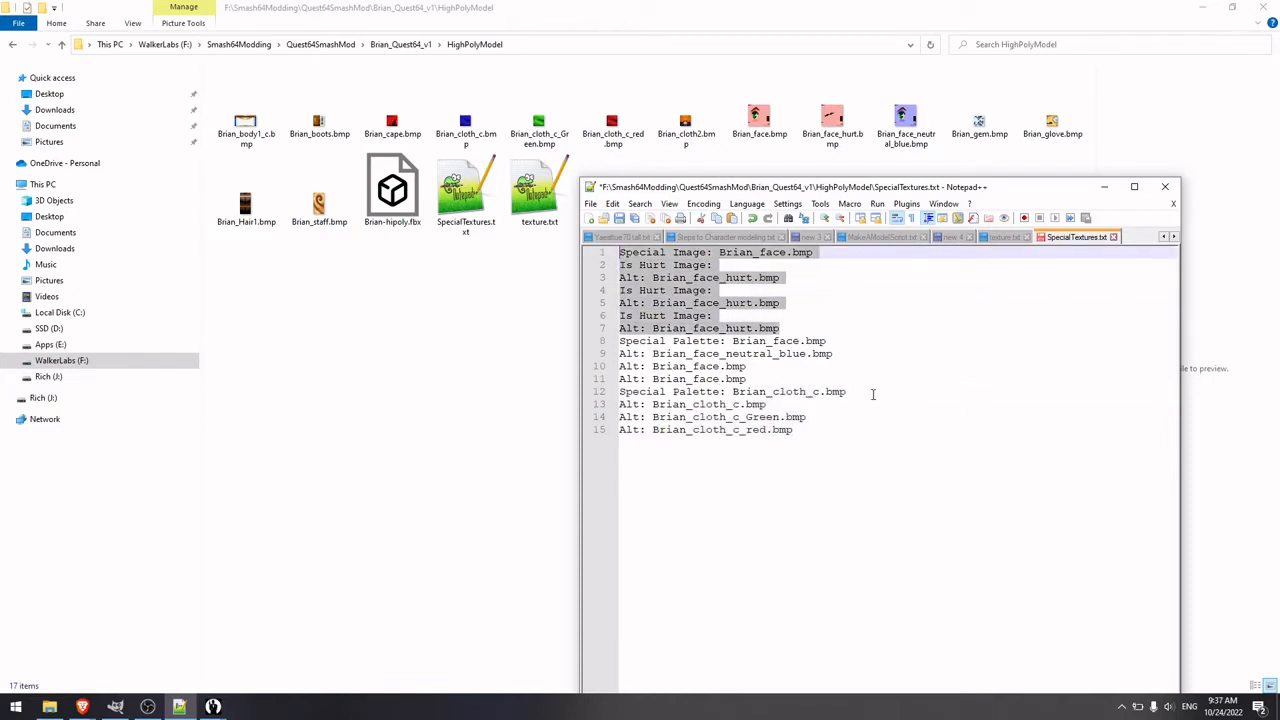
{"action": "left_click", "coordinate": [804, 305]}
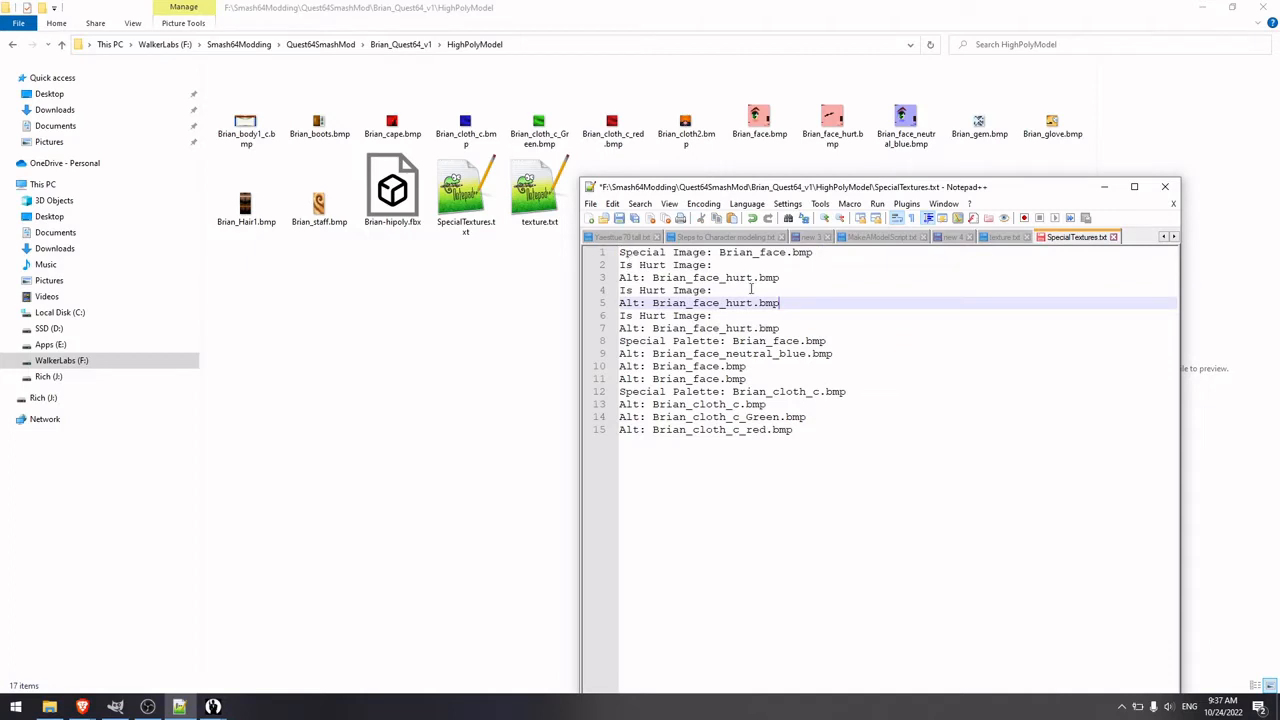
{"action": "left_click_drag", "start_coordinate": [782, 278], "coordinate": [672, 265]}
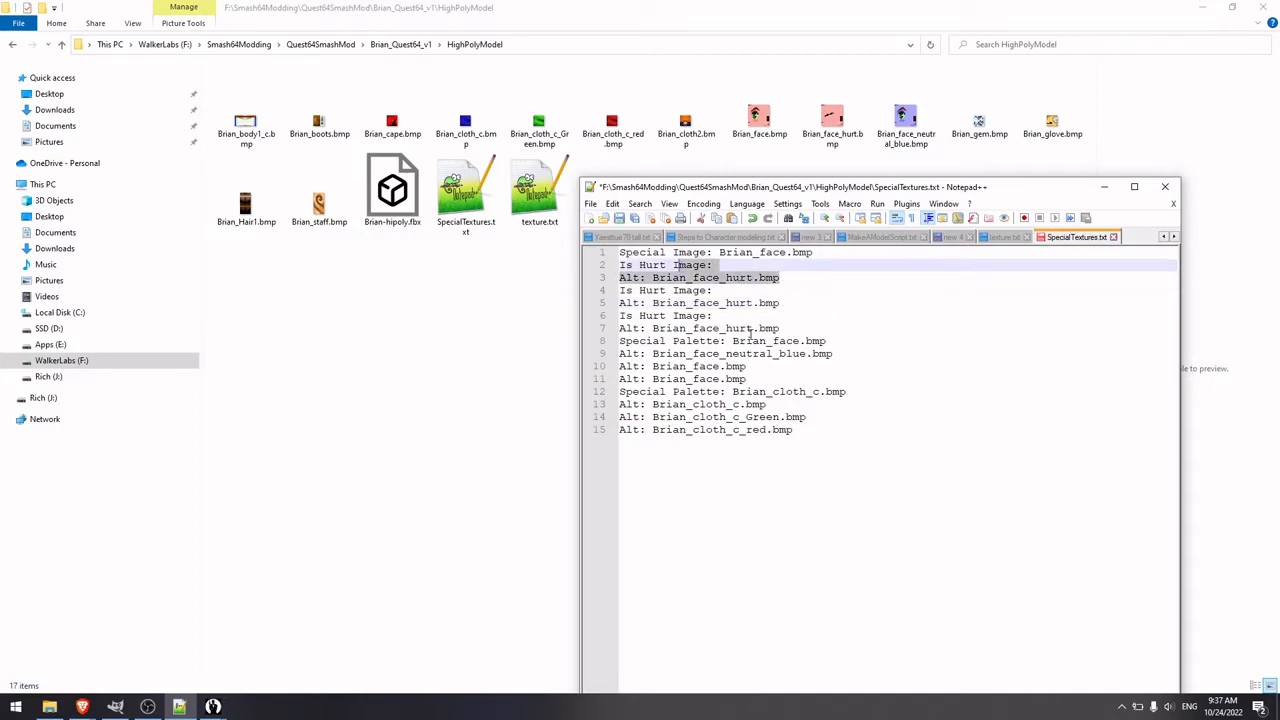
{"action": "left_click_drag", "start_coordinate": [834, 432], "coordinate": [605, 252]}
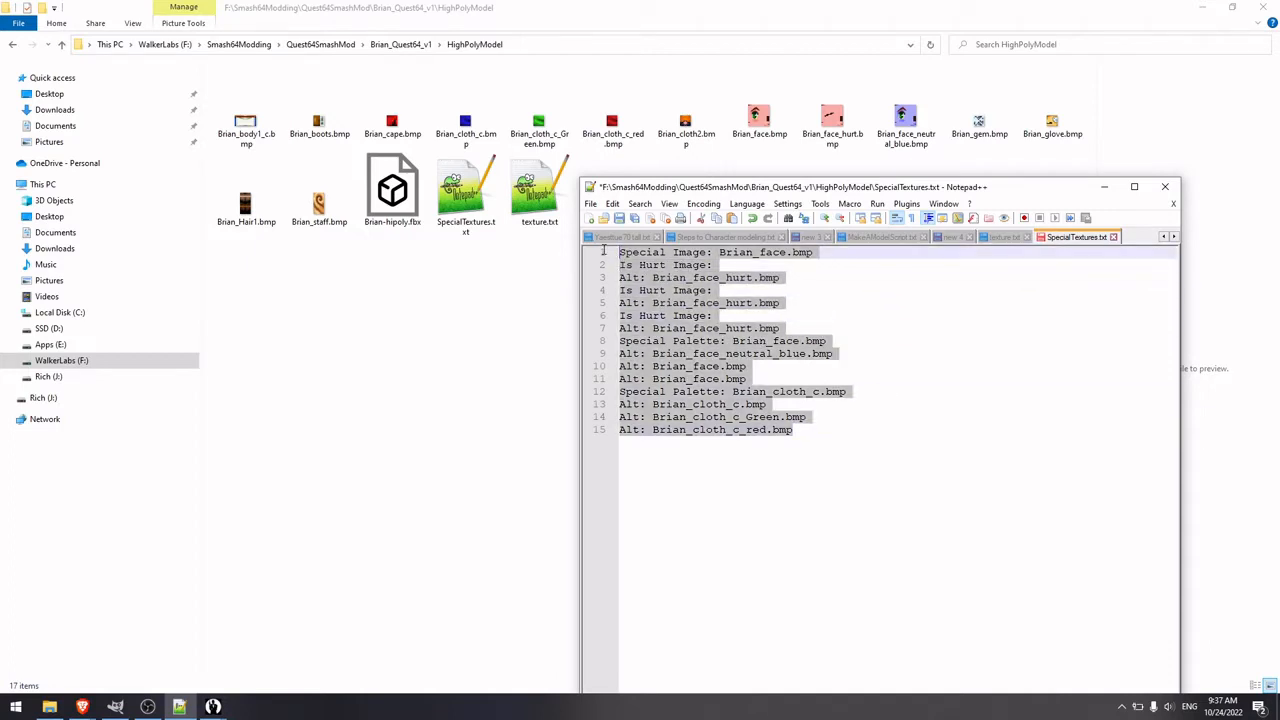
Step: Try removing the Brian_face.bmp special image block with its hurt image lines, and undo the deletion
{"action": "left_click", "coordinate": [795, 318]}
{"action": "left_click_drag", "start_coordinate": [790, 330], "coordinate": [612, 250]}
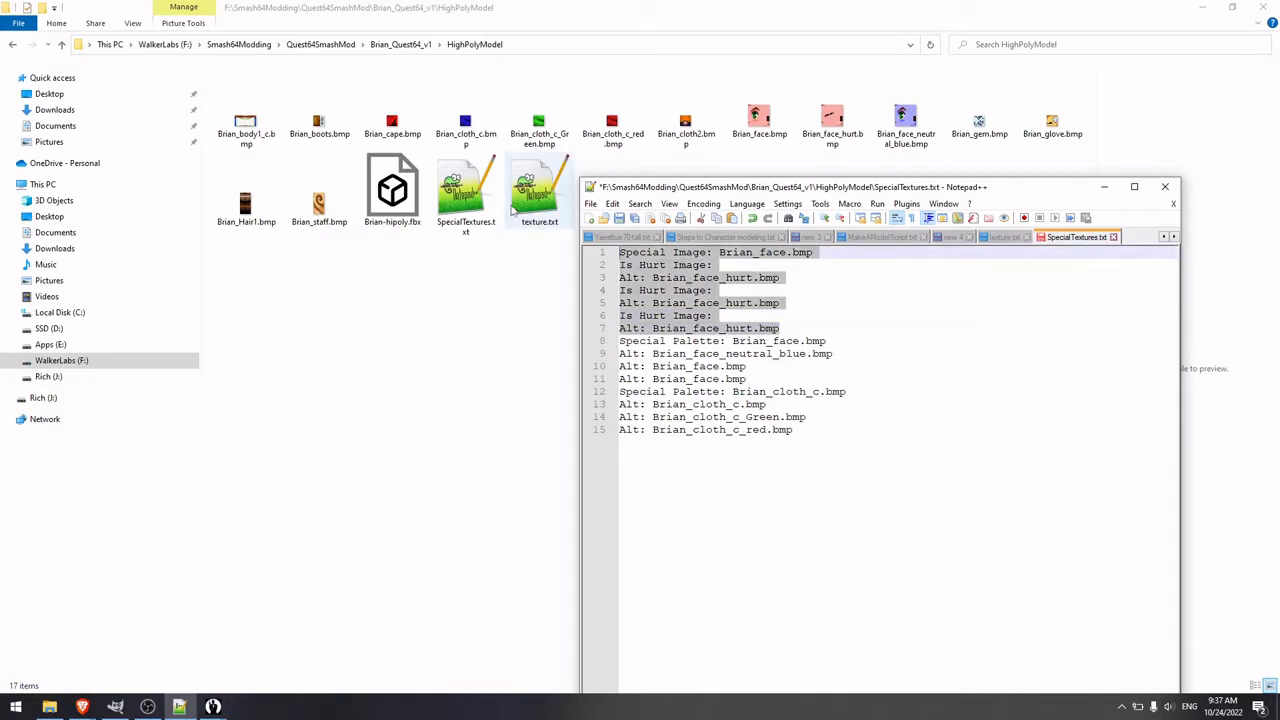
{"action": "key", "text": "Delete"}
{"action": "key", "text": "Delete"}
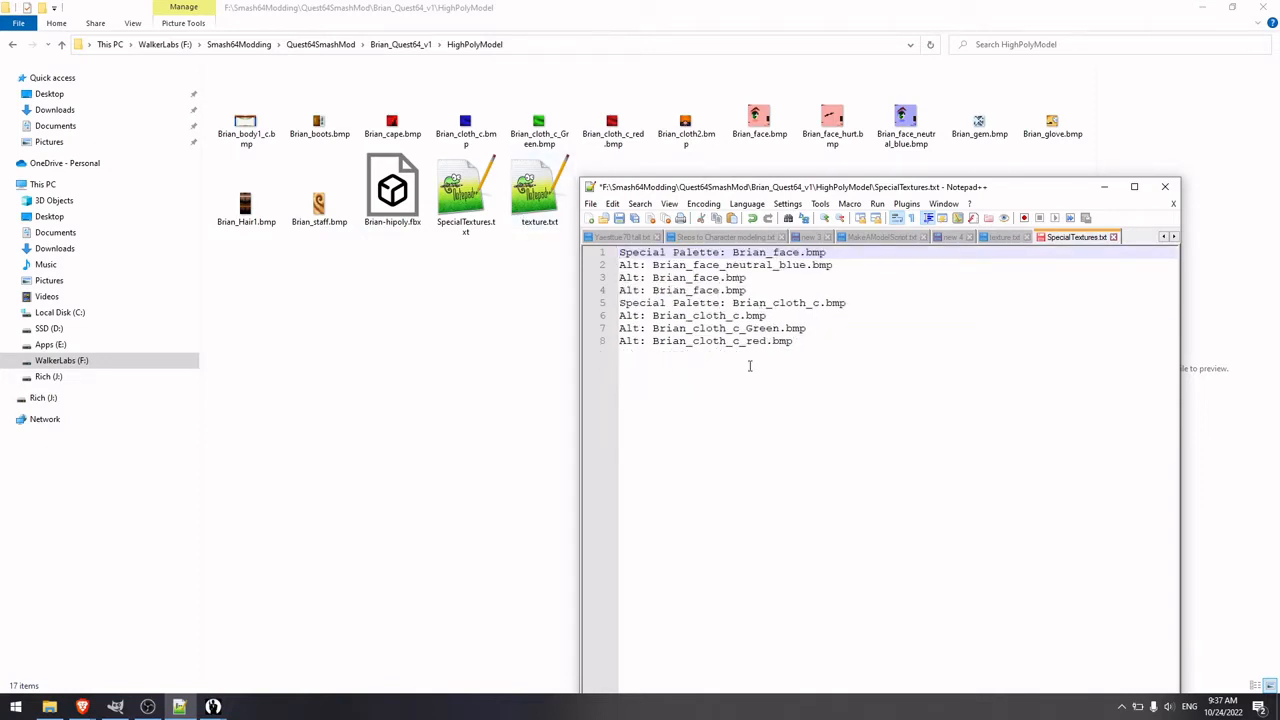
{"action": "key", "text": "ctrl+z"}
{"action": "key", "text": "ctrl+z"}
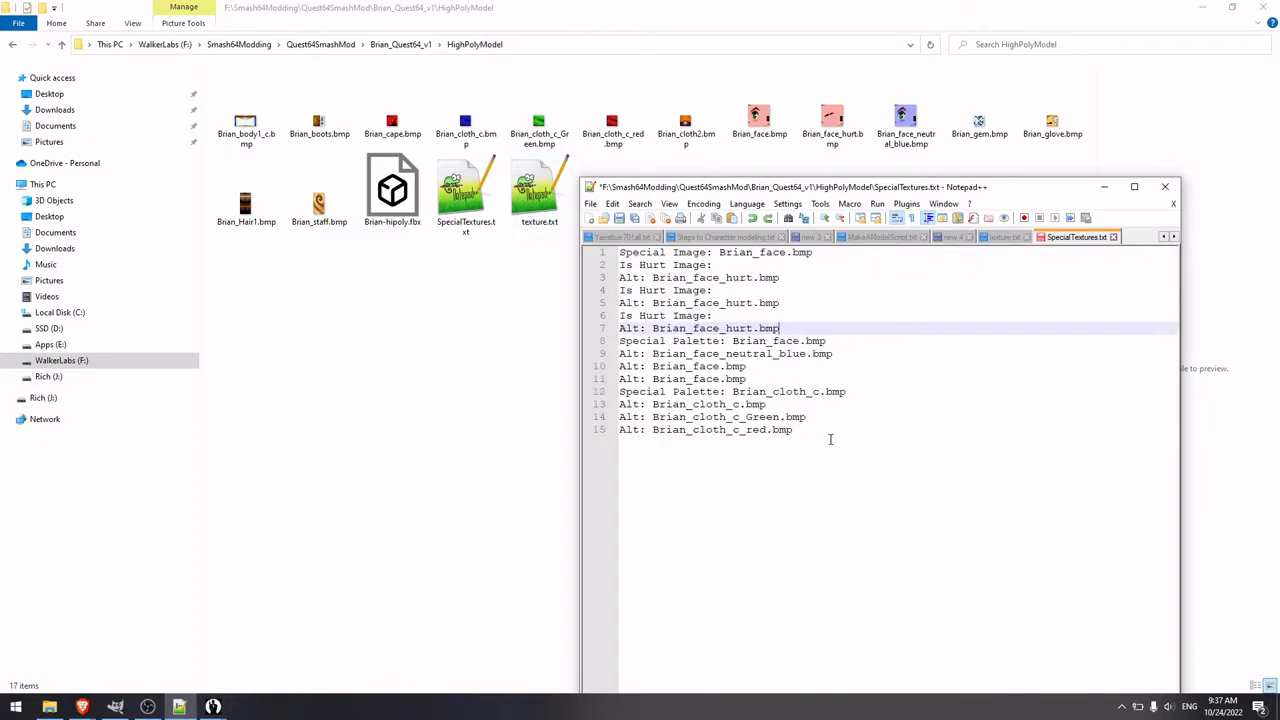
Step: Try removing the Brian_face.bmp and Brian_cloth_c.bmp special palette blocks, and undo the deletion
{"action": "left_click_drag", "start_coordinate": [826, 430], "coordinate": [578, 343]}
{"action": "key", "text": "Delete"}
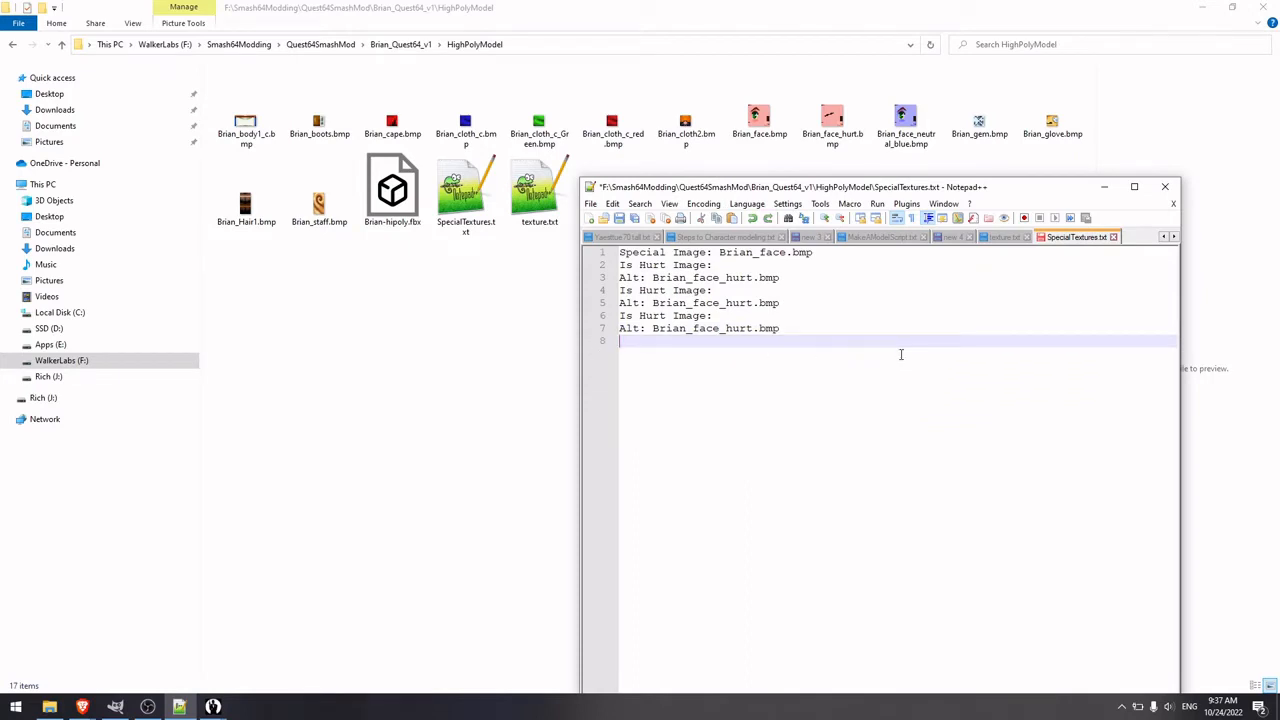
{"action": "key", "text": "ctrl+z"}
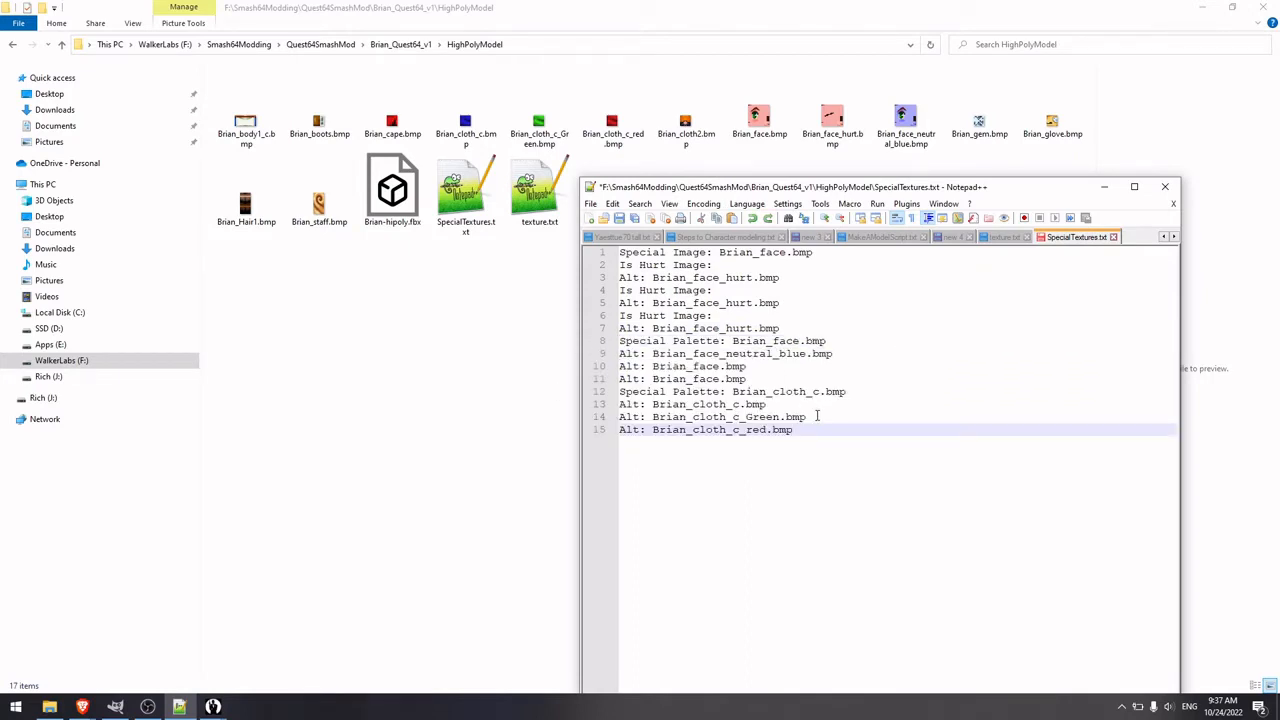
{"action": "left_click", "coordinate": [840, 419]}
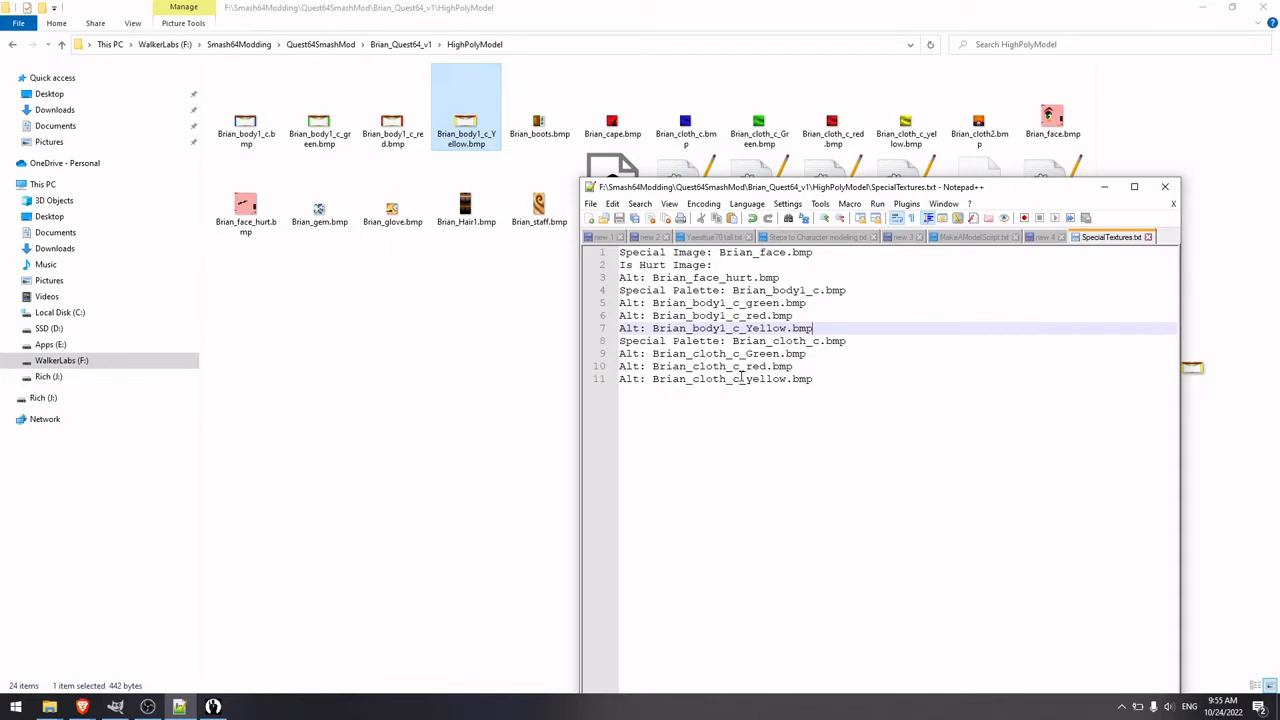
Step: Examine the Brian_body1_c.bmp and Brian_cloth_c.bmp special palette lines and the green, red and yellow alternates in the revised SpecialTextures.txt
{"action": "left_click", "coordinate": [824, 283]}
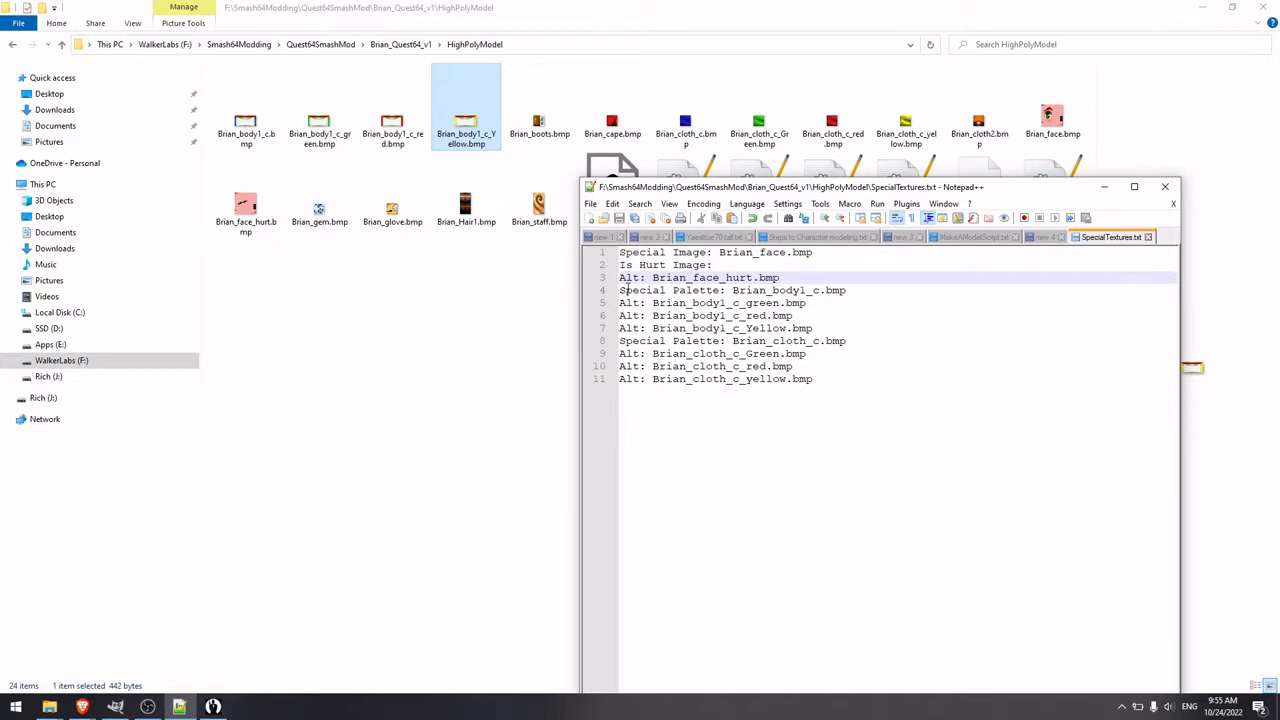
{"action": "left_click_drag", "start_coordinate": [620, 291], "coordinate": [855, 322]}
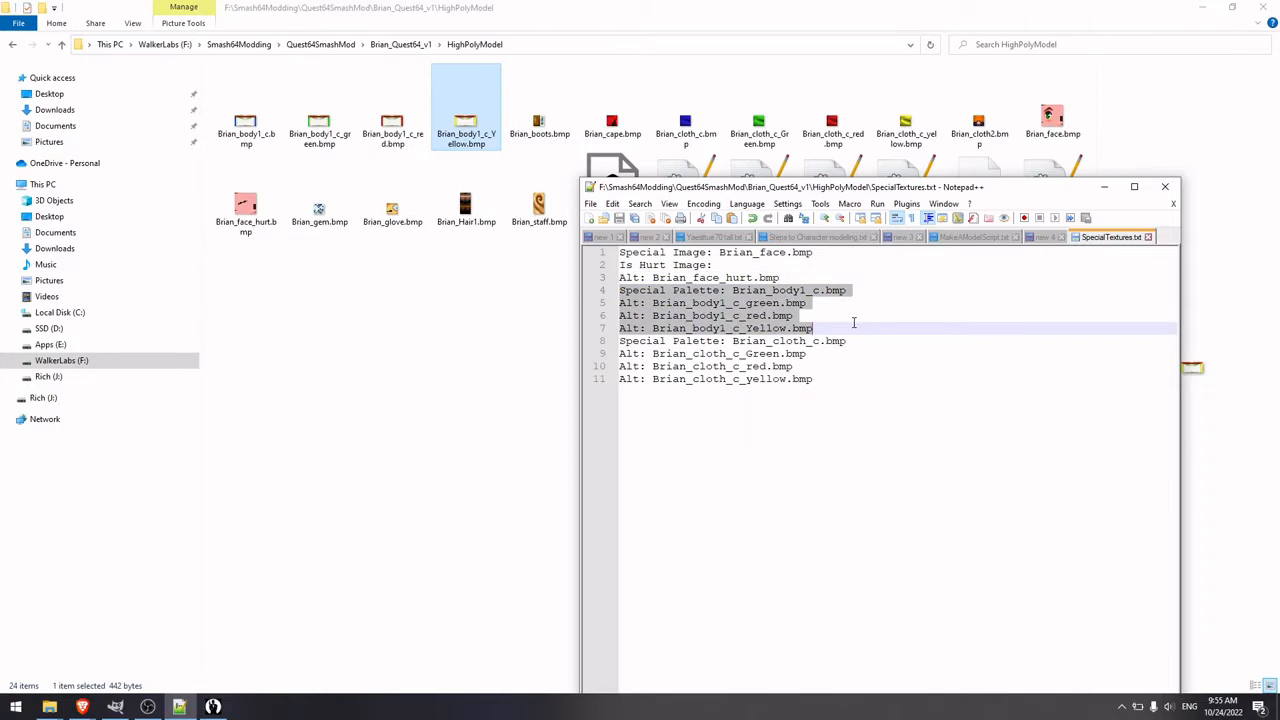
{"action": "left_click", "coordinate": [853, 322]}
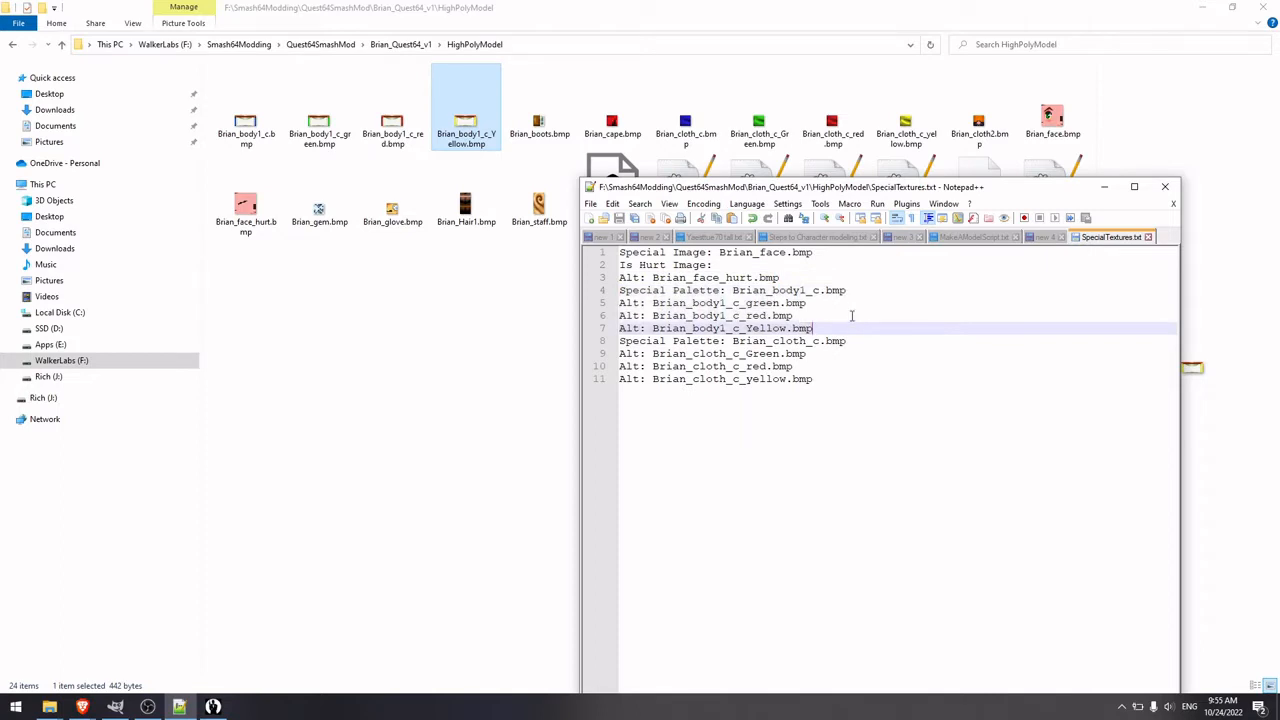
{"action": "left_click_drag", "start_coordinate": [850, 290], "coordinate": [613, 290]}
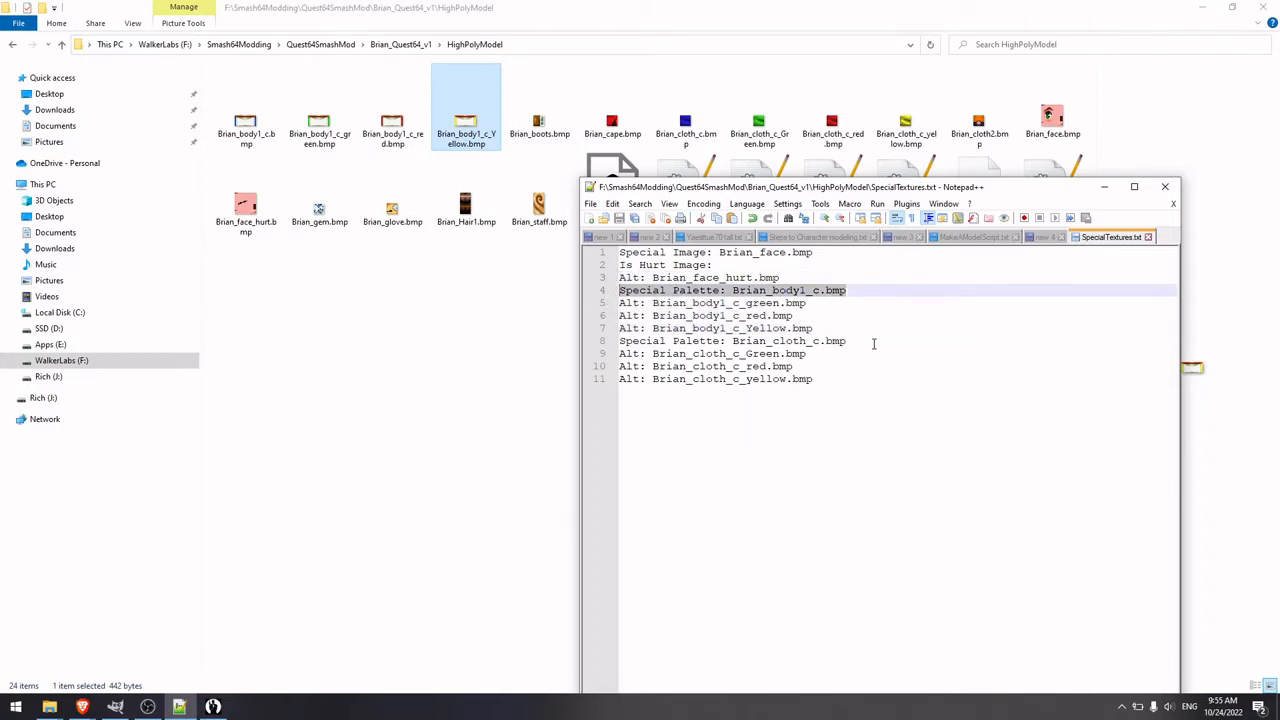
{"action": "left_click_drag", "start_coordinate": [866, 341], "coordinate": [601, 341]}
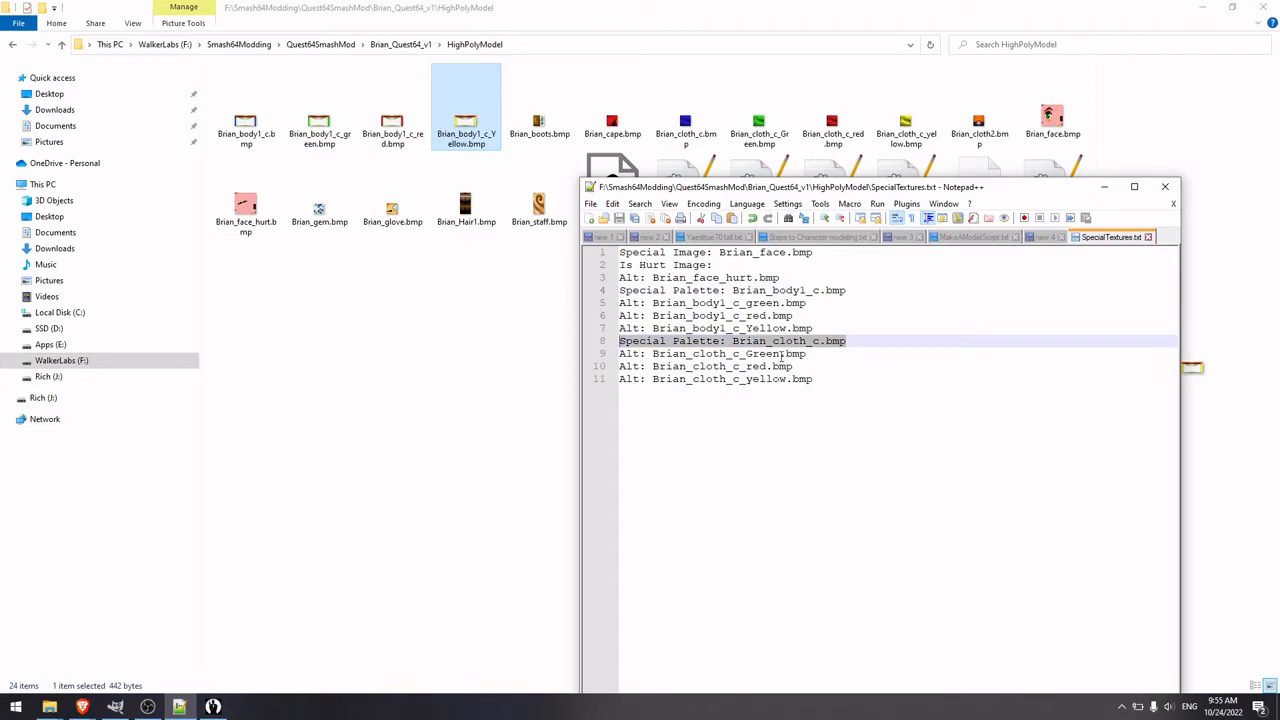
{"action": "left_click_drag", "start_coordinate": [810, 303], "coordinate": [614, 303]}
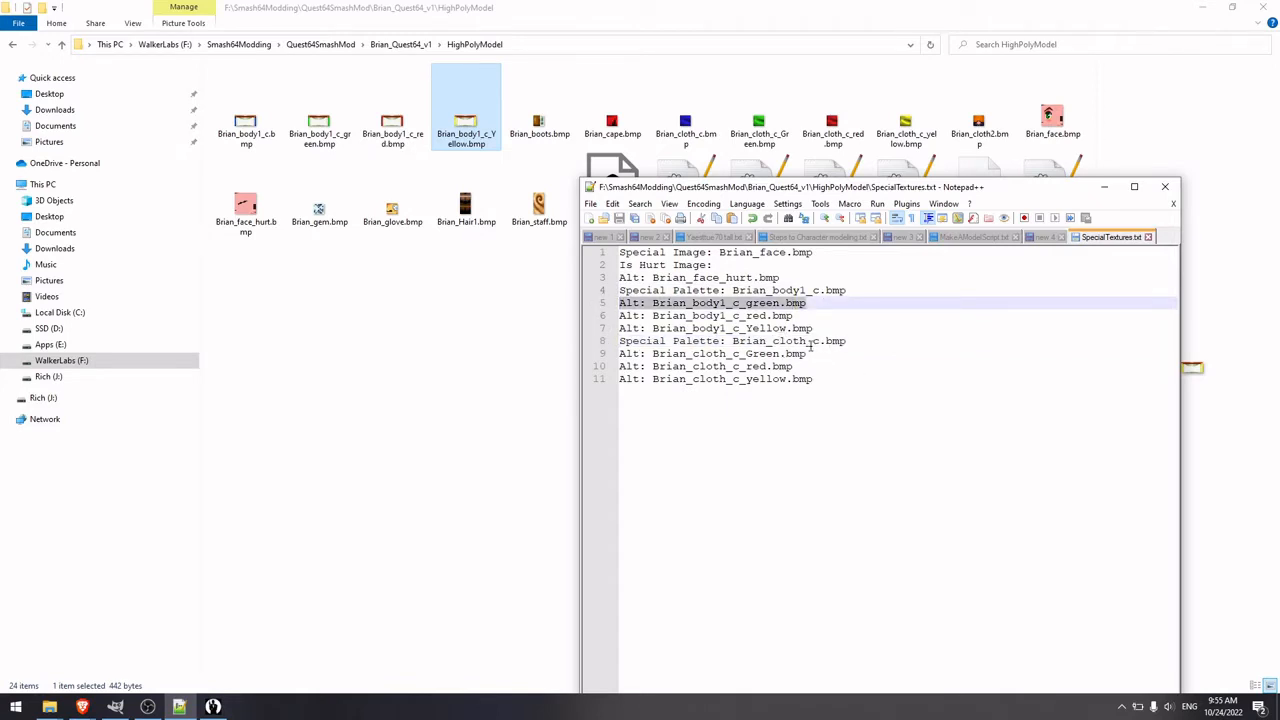
{"action": "left_click_drag", "start_coordinate": [833, 326], "coordinate": [620, 289]}
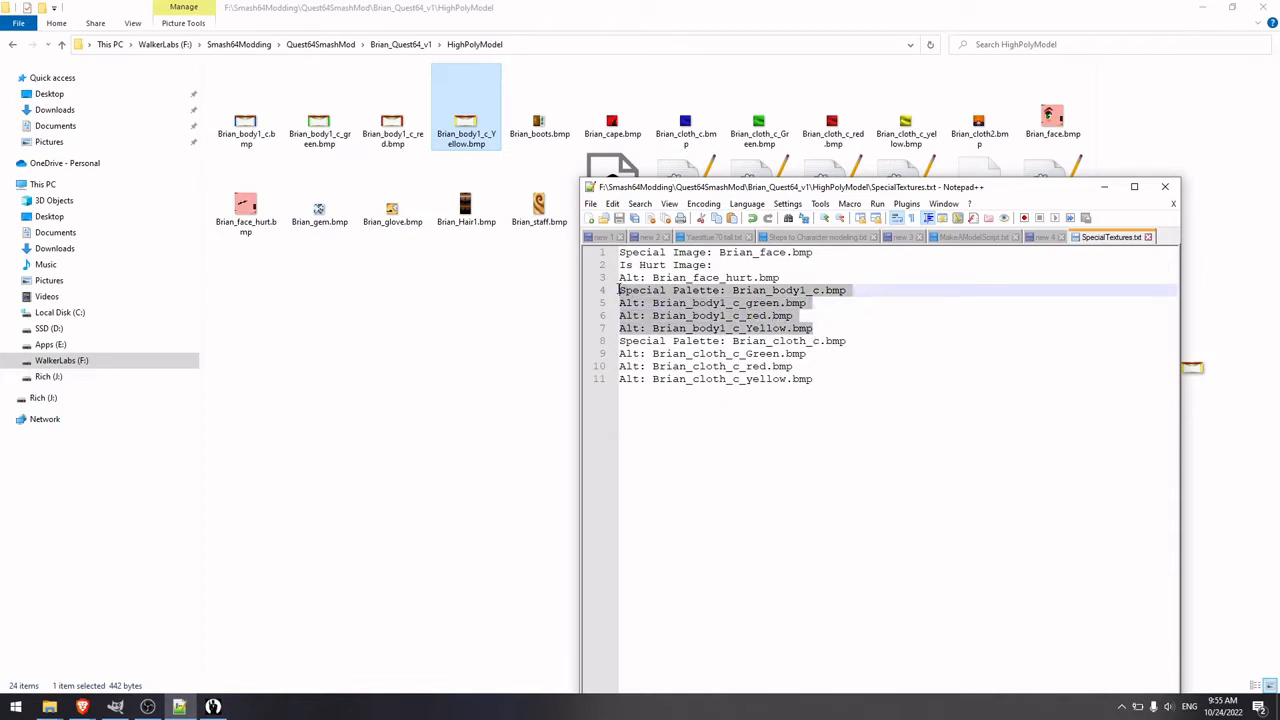
Step: Review the Brian_body1_c.bmp special palette block against the start of the Brian_cloth_c.bmp block
{"action": "left_click", "coordinate": [850, 377]}
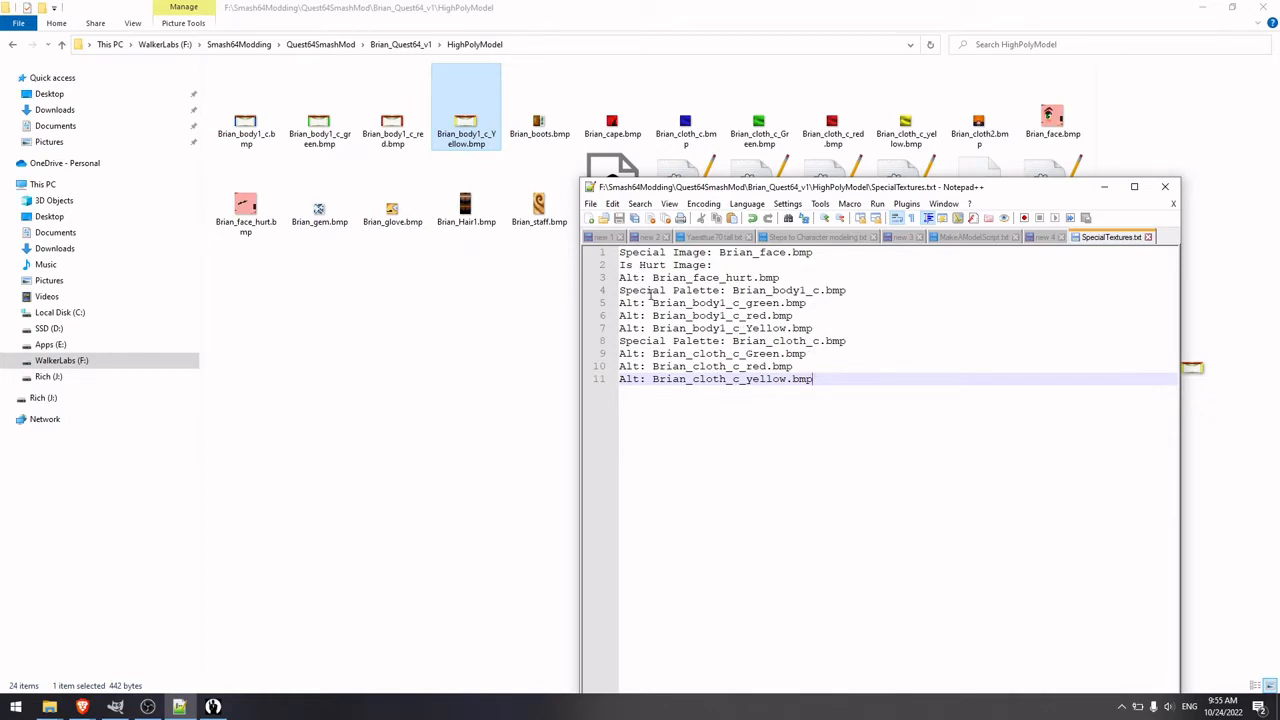
{"action": "left_click_drag", "start_coordinate": [620, 291], "coordinate": [846, 333]}
{"action": "left_click", "coordinate": [660, 341]}
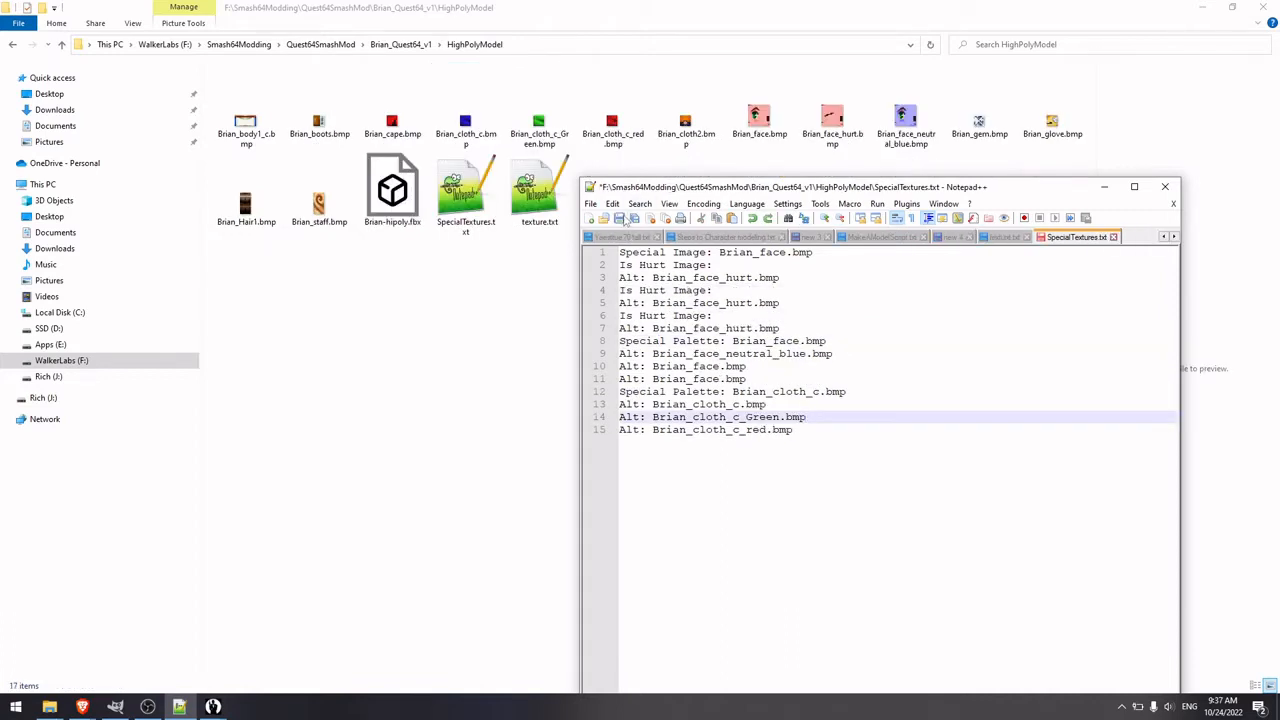
Step: Save SpecialTextures.txt and switch to the Smash Bros. model editor window with the Ness character loaded
{"action": "left_click", "coordinate": [620, 219]}
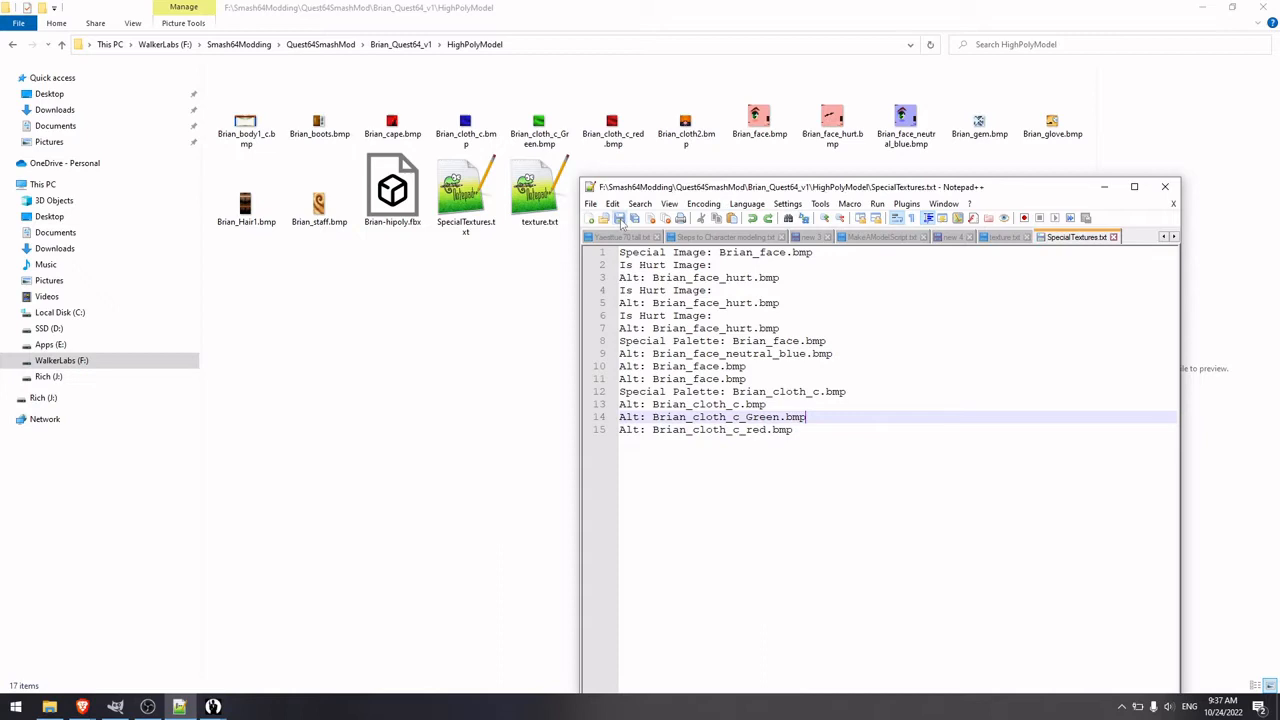
{"action": "left_click", "coordinate": [414, 437]}
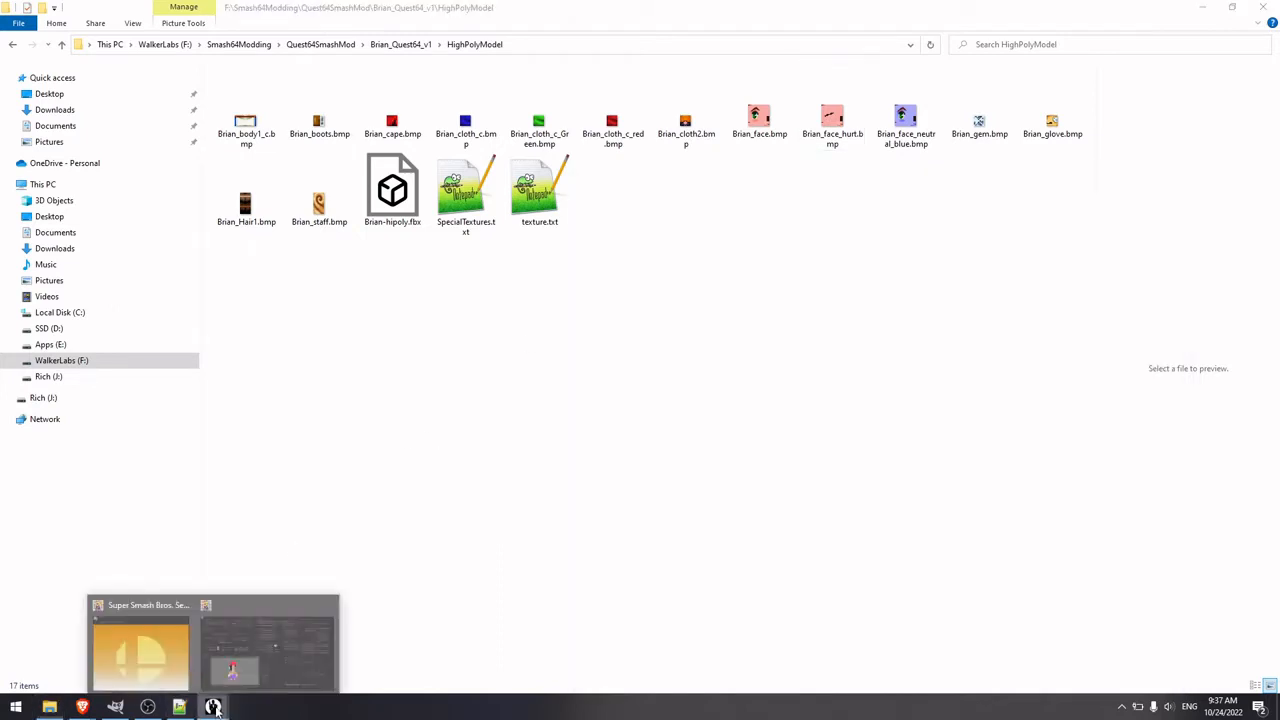
{"action": "left_click", "coordinate": [271, 664]}
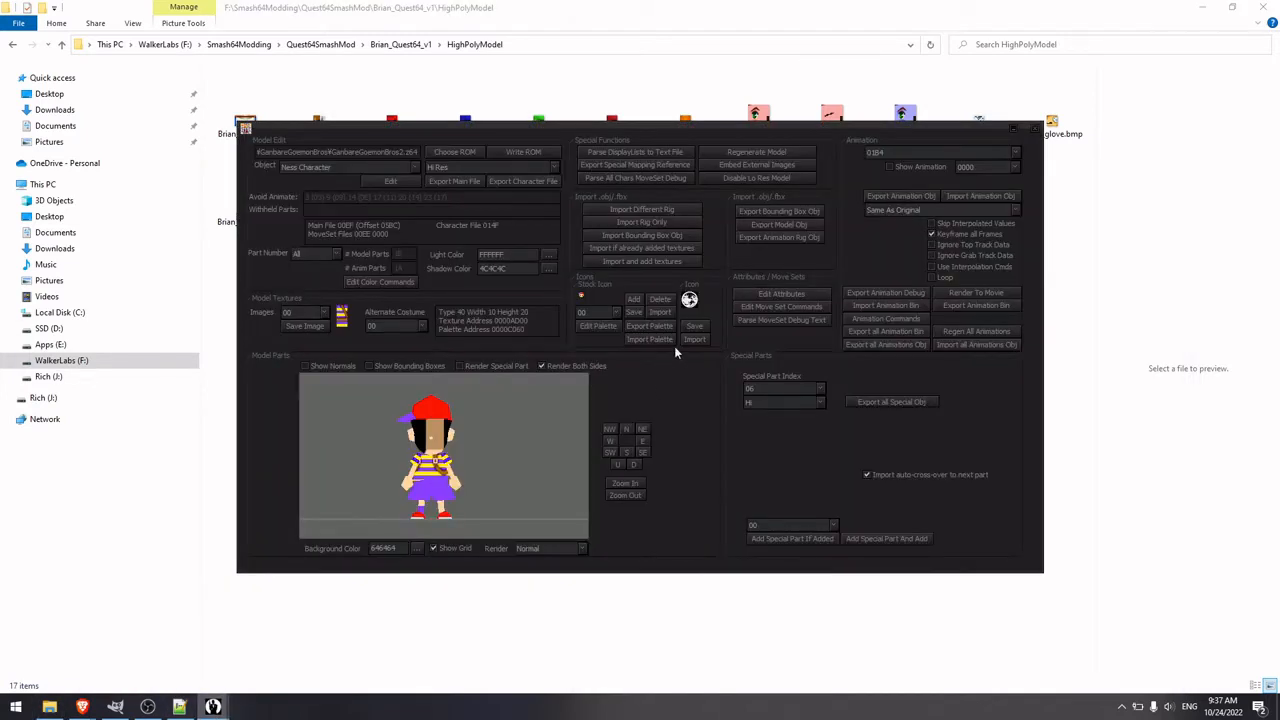
Step: Import Brian-hipoly.fbx over Ness with added textures, using texture.txt and SpecialTextures.txt from the HighPolyModel folder, and recalculate the normals
{"action": "left_click", "coordinate": [644, 262]}
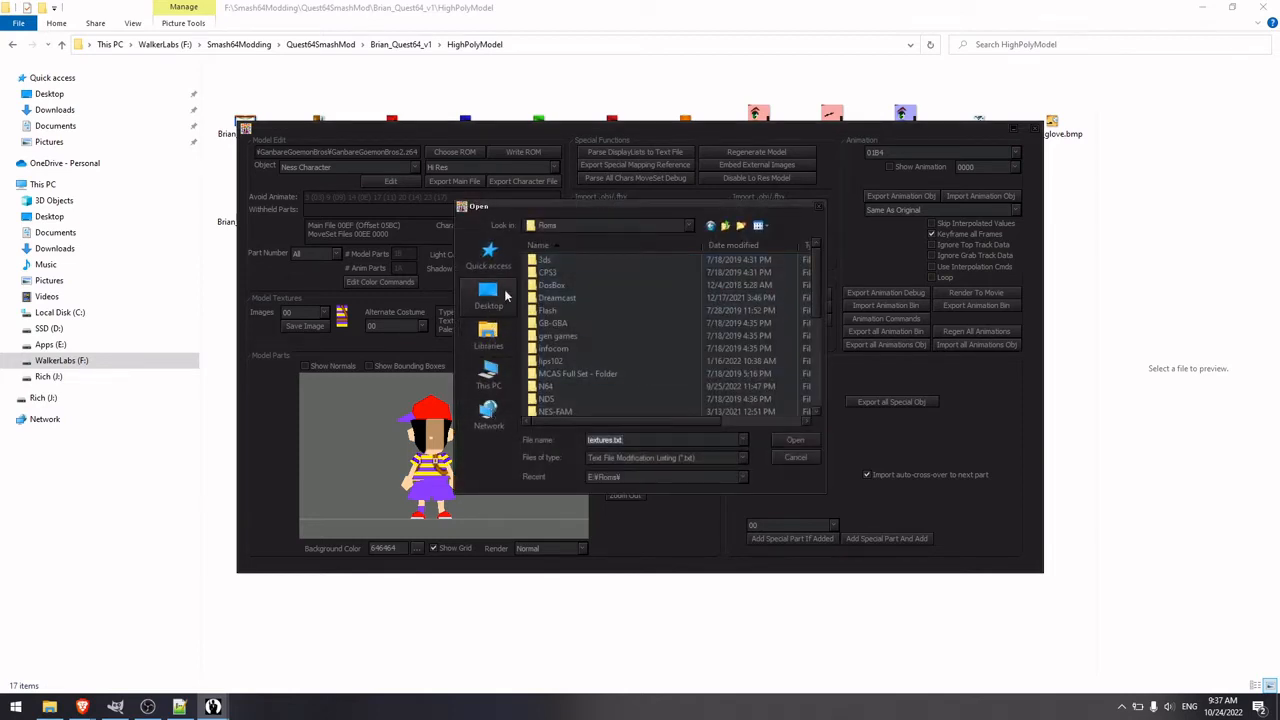
{"action": "left_click", "coordinate": [489, 375]}
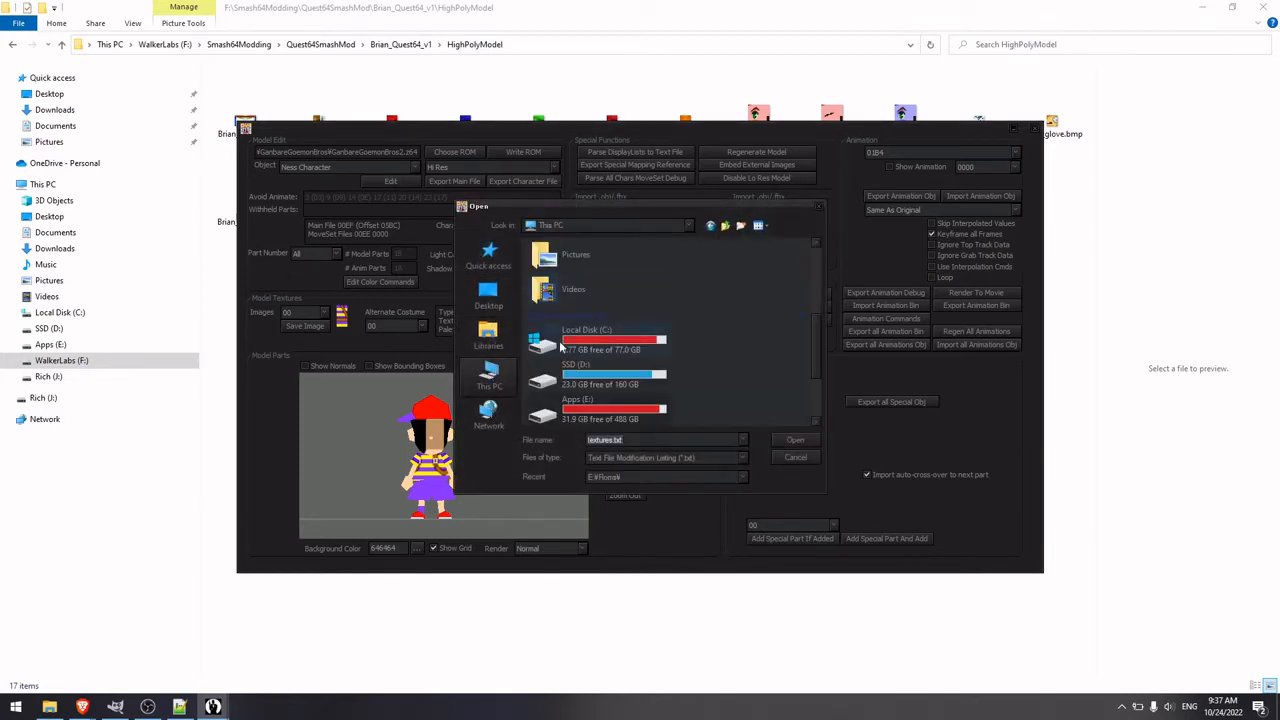
{"action": "scroll", "coordinate": [562, 348], "scroll_direction": "down", "scroll_amount": 1}
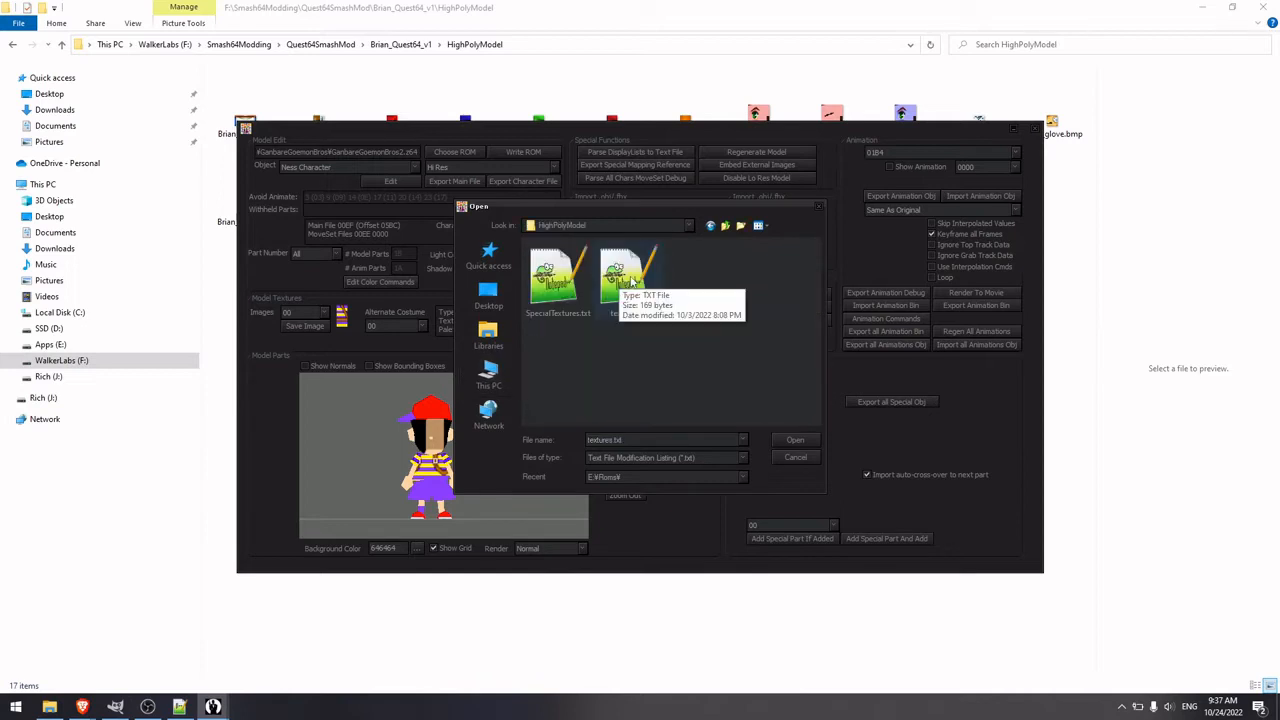
{"action": "double_click", "coordinate": [626, 281]}
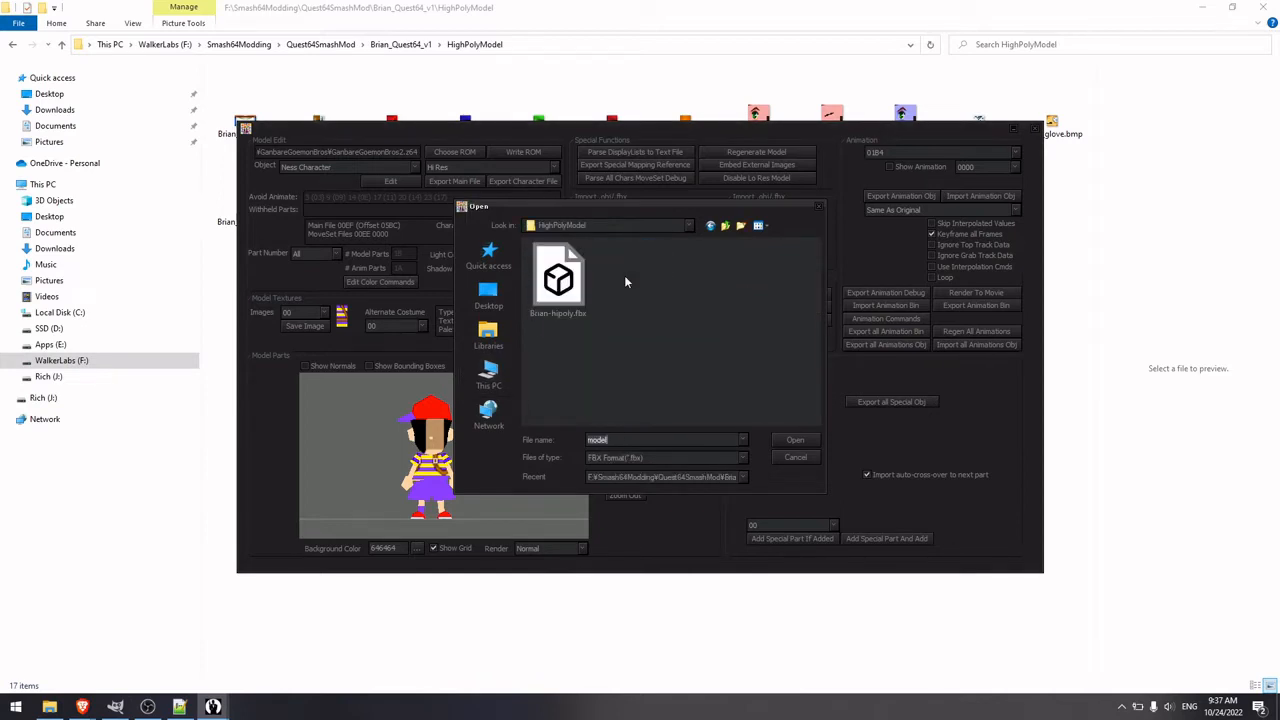
{"action": "double_click", "coordinate": [560, 278]}
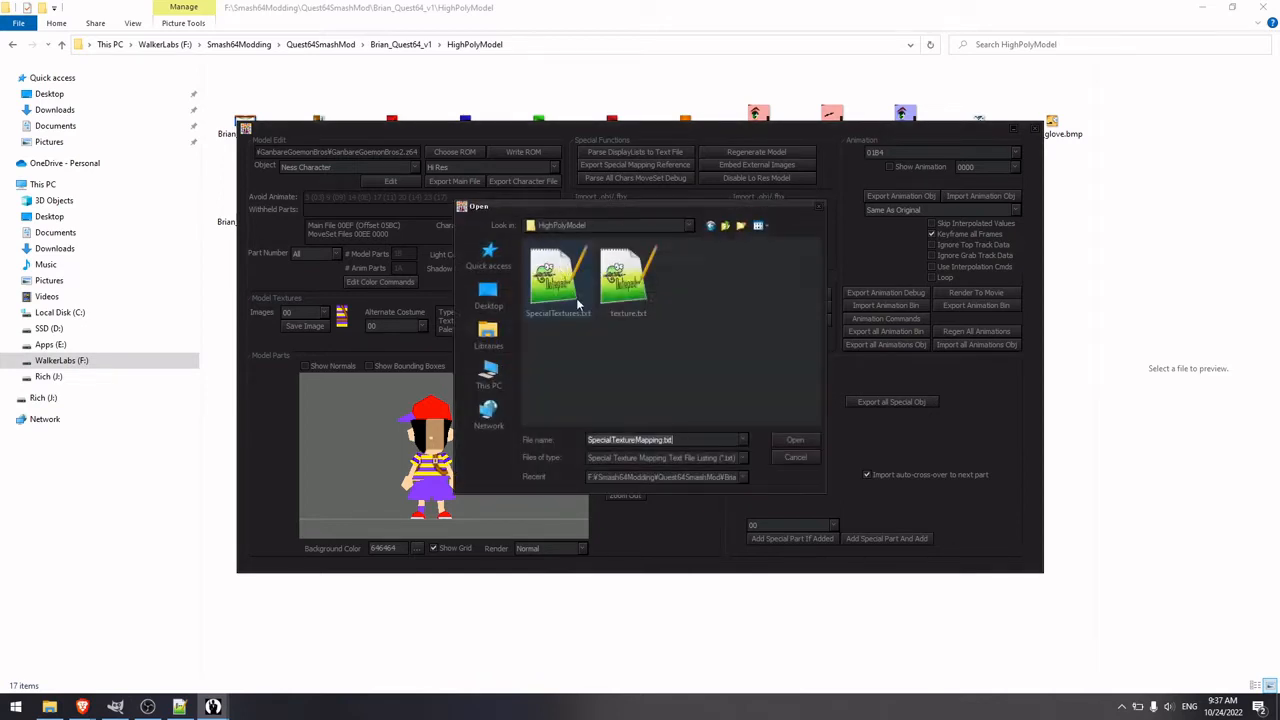
{"action": "double_click", "coordinate": [559, 285]}
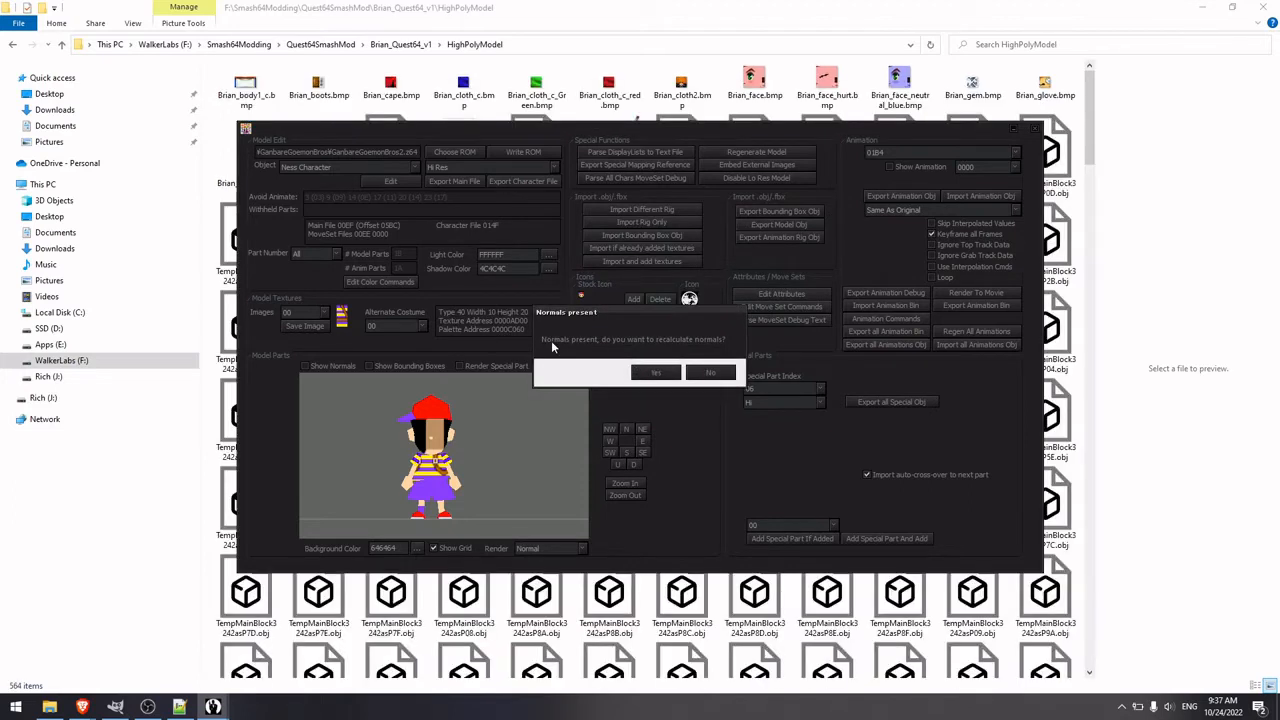
{"action": "left_click", "coordinate": [653, 371]}
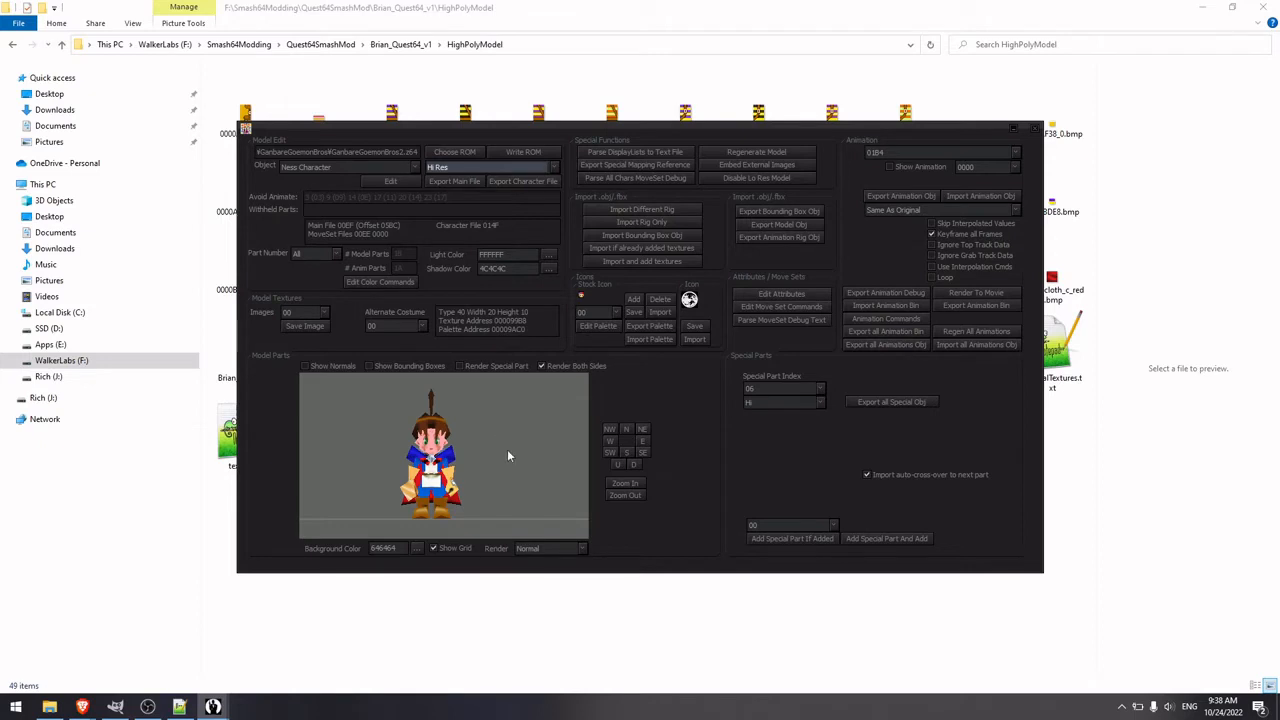
Step: Inspect the imported Brian model in the preview and compare it with Brian-hipoly.fbx in 3D Viewer
{"action": "left_click_drag", "start_coordinate": [503, 472], "coordinate": [528, 479]}
{"action": "left_click_drag", "start_coordinate": [437, 481], "coordinate": [510, 471]}
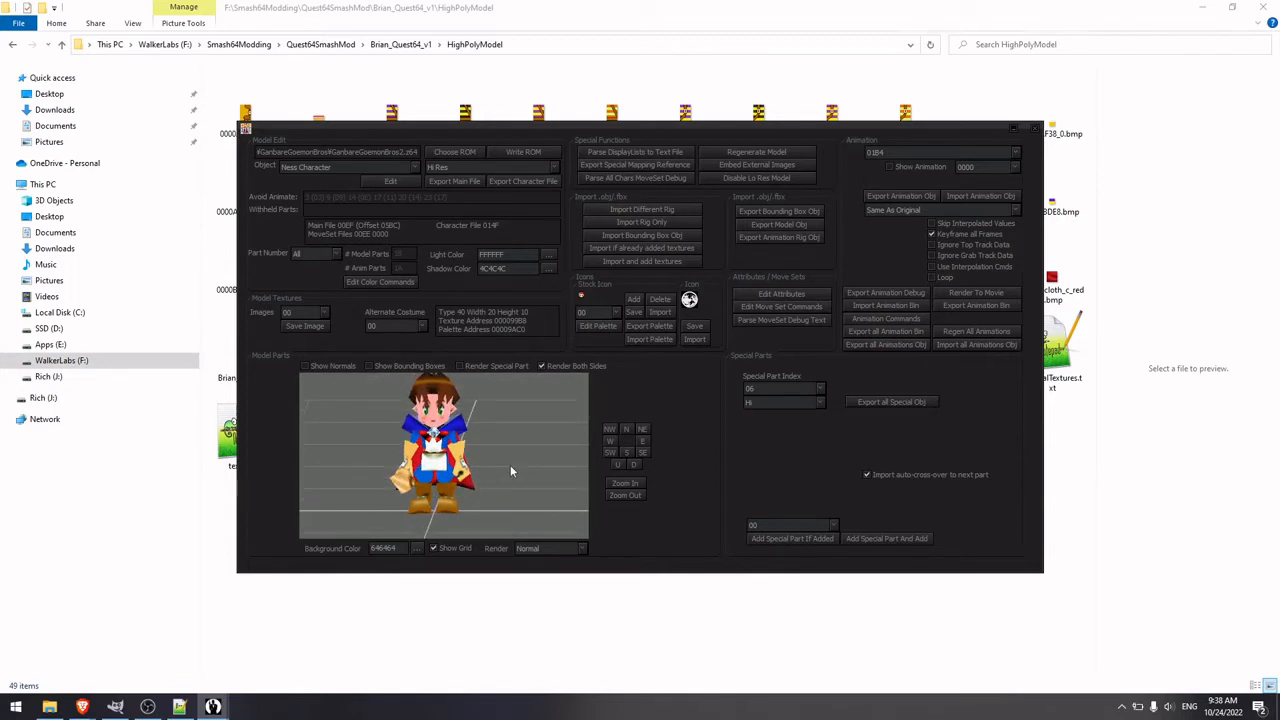
{"action": "left_click", "coordinate": [600, 606]}
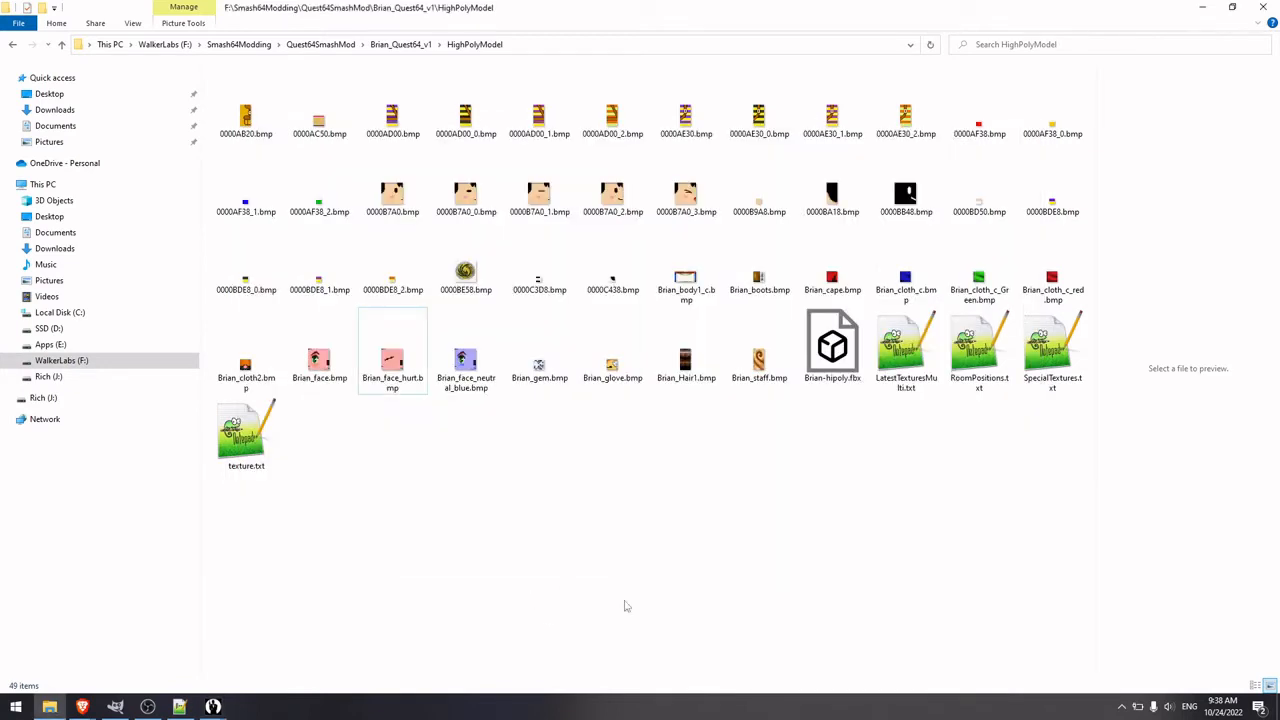
{"action": "double_click", "coordinate": [836, 332]}
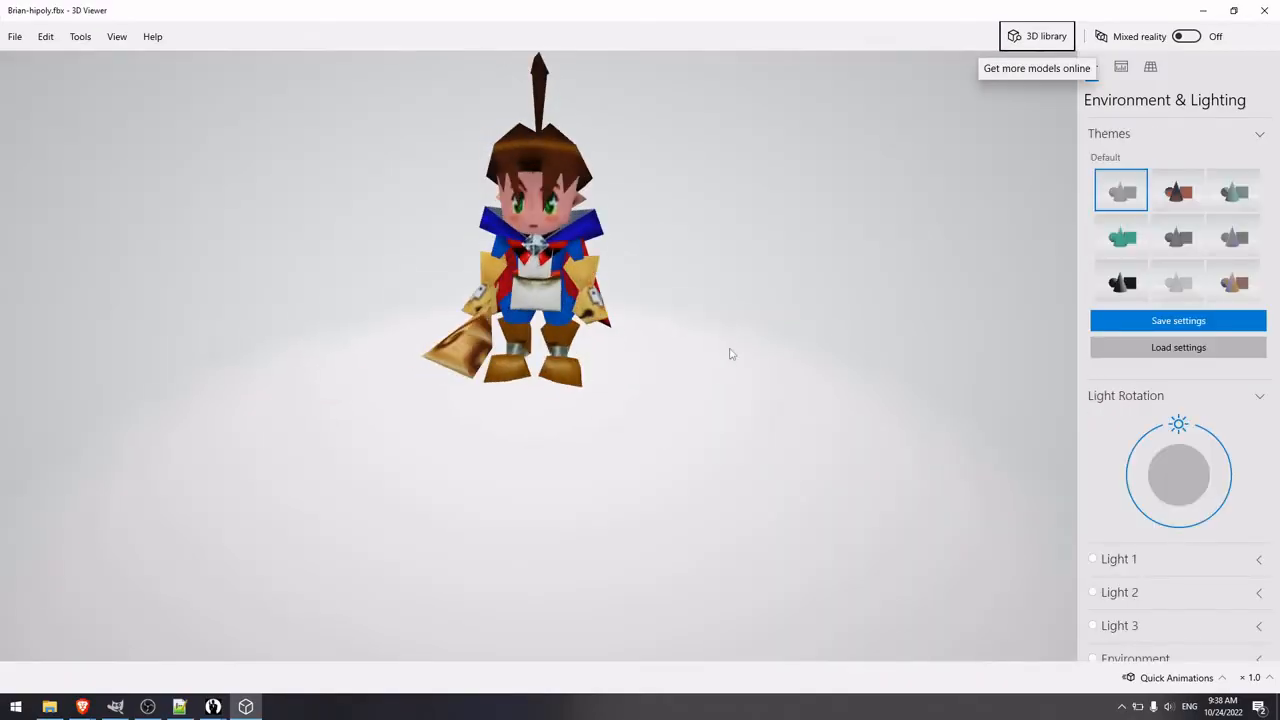
{"action": "left_click", "coordinate": [1264, 10]}
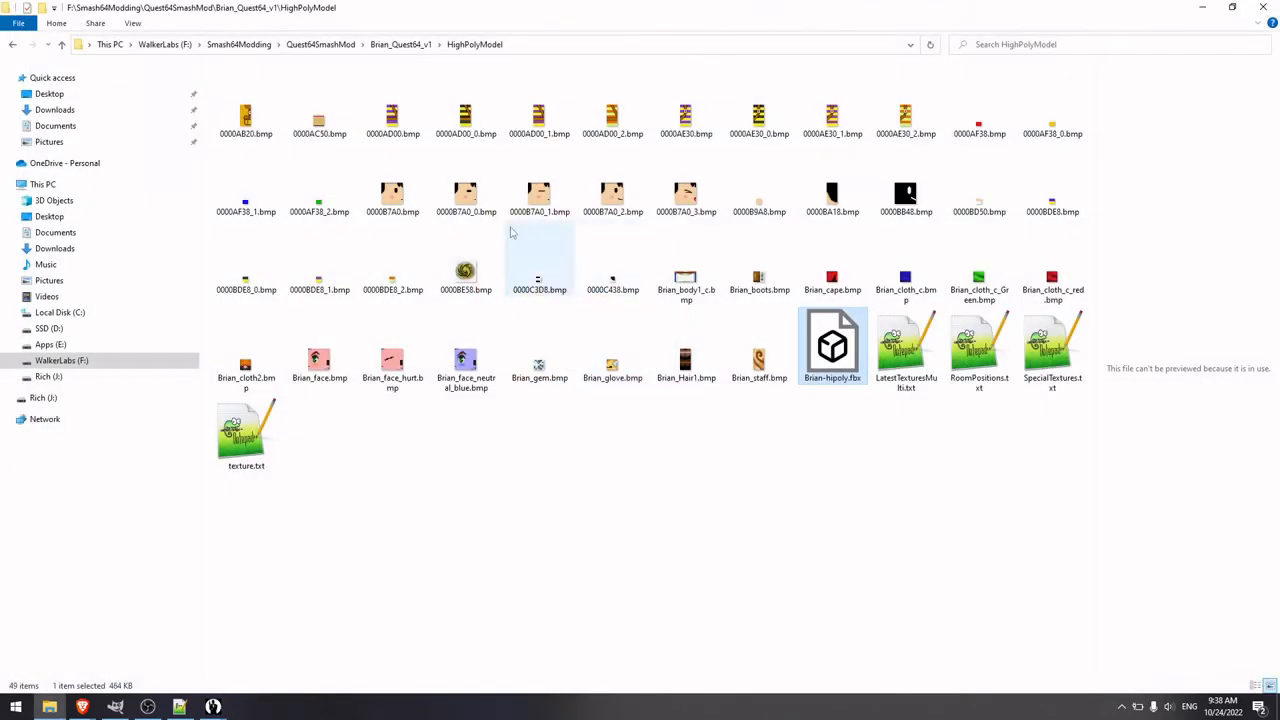
Step: Examine the extracted texture images from 0000AB20.bmp to 0000C438.bmp in the HighPolyModel folder
{"action": "left_click", "coordinate": [246, 105]}
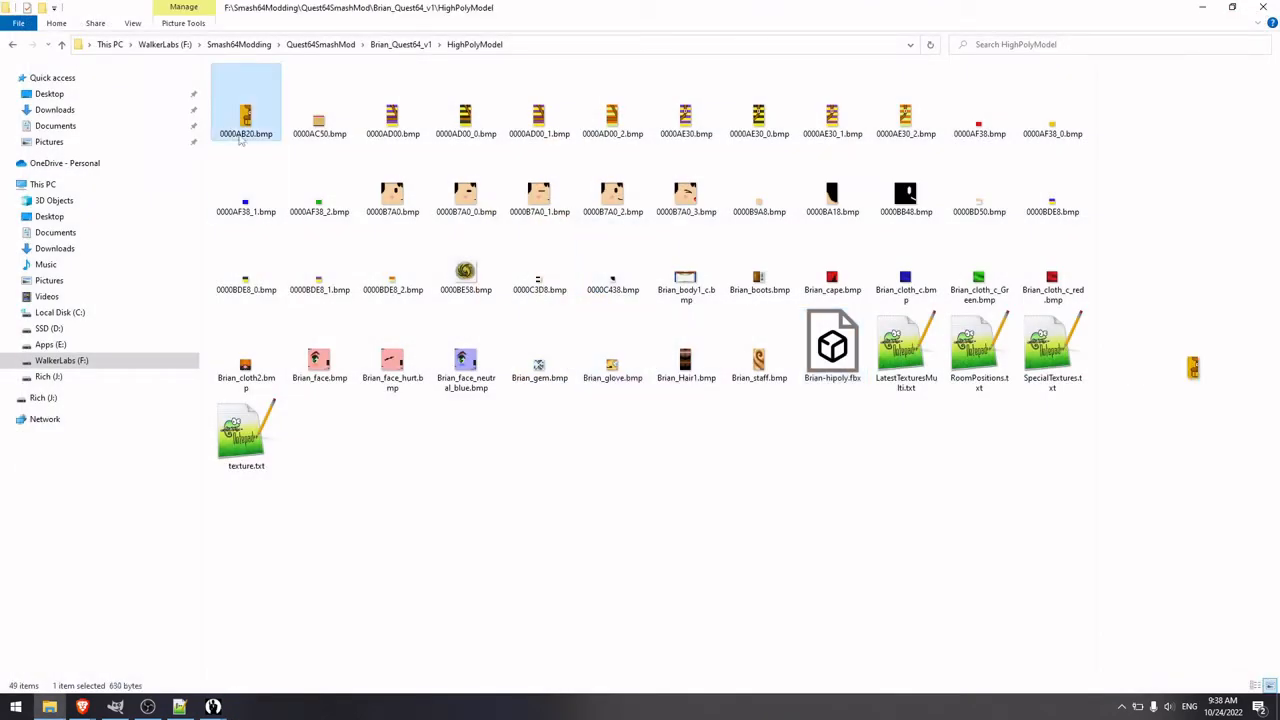
{"action": "left_click", "coordinate": [612, 280], "text": "shift"}
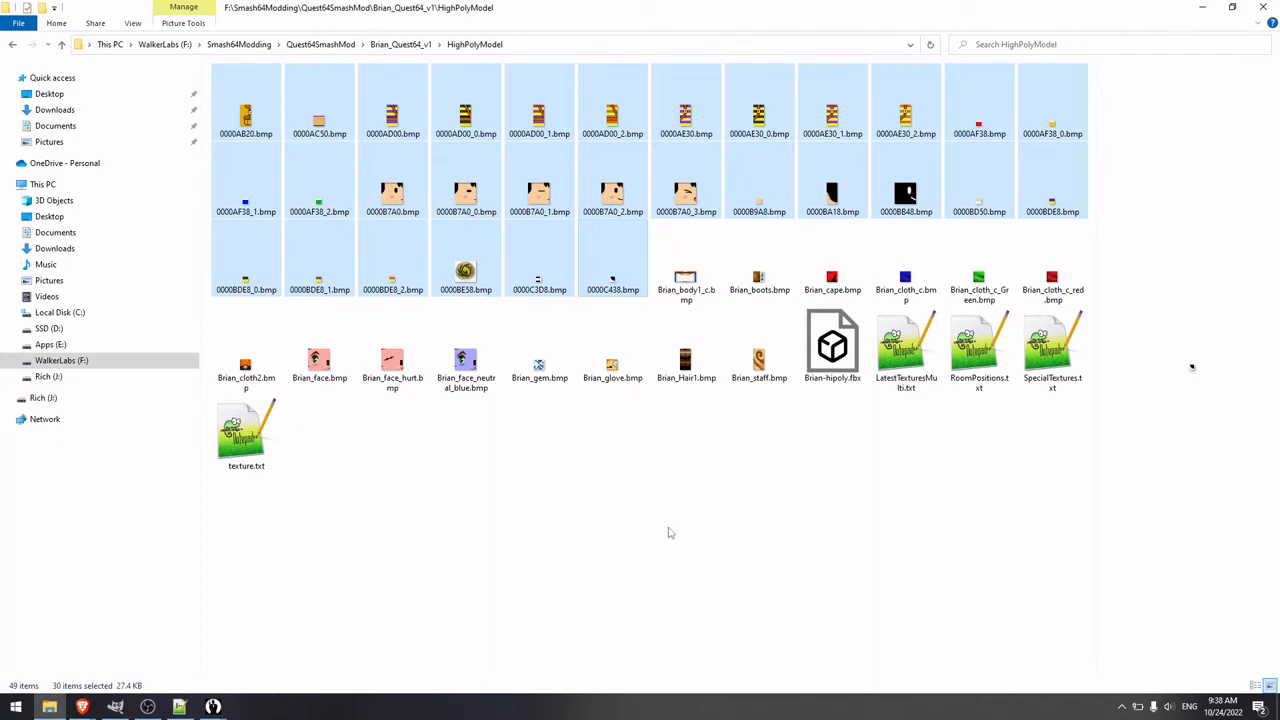
{"action": "left_click", "coordinate": [588, 571]}
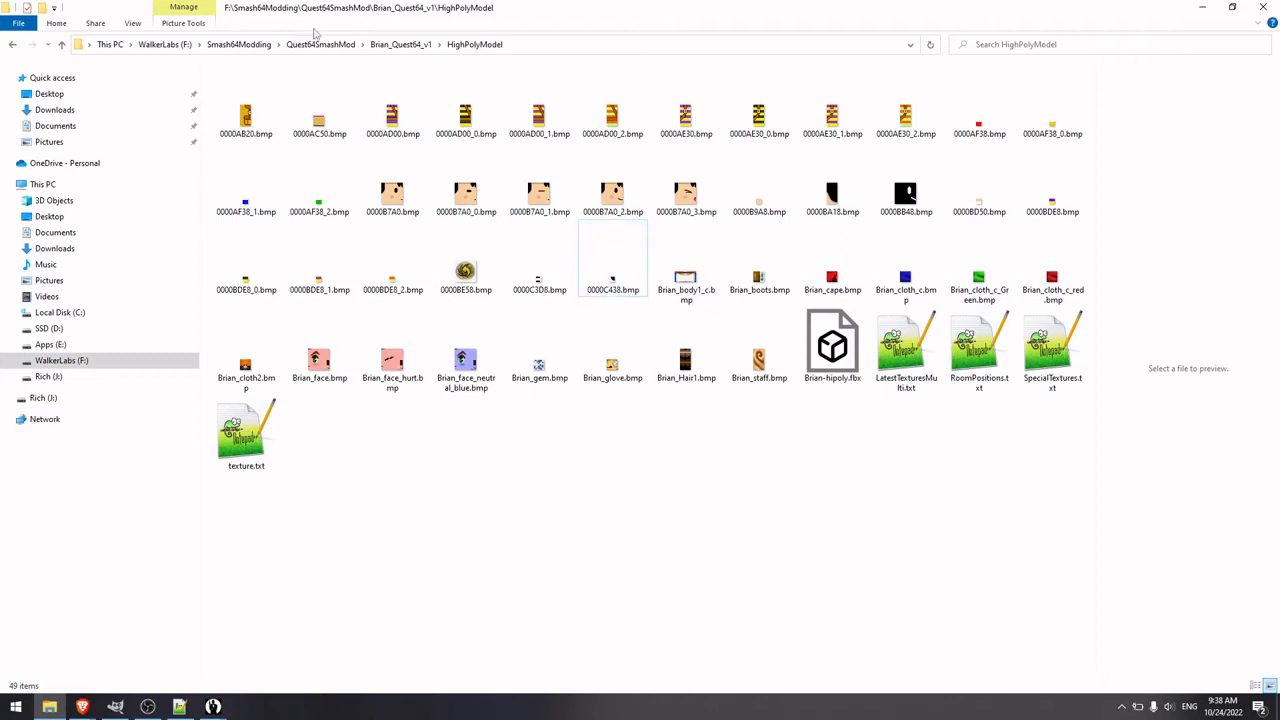
Step: Preview alternate costumes 01, 02, 03 and 04 on the imported model in the model editor, viewing it from several angles
{"action": "left_click", "coordinate": [242, 649]}
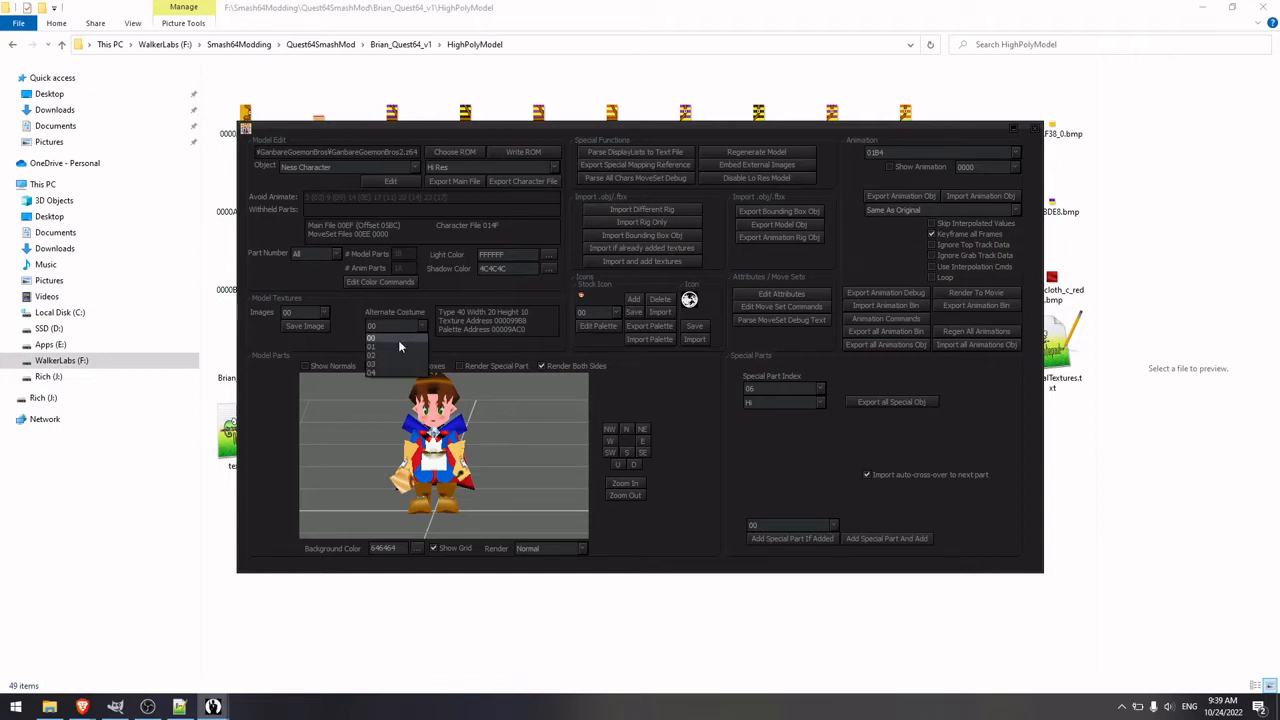
{"action": "left_click", "coordinate": [395, 347]}
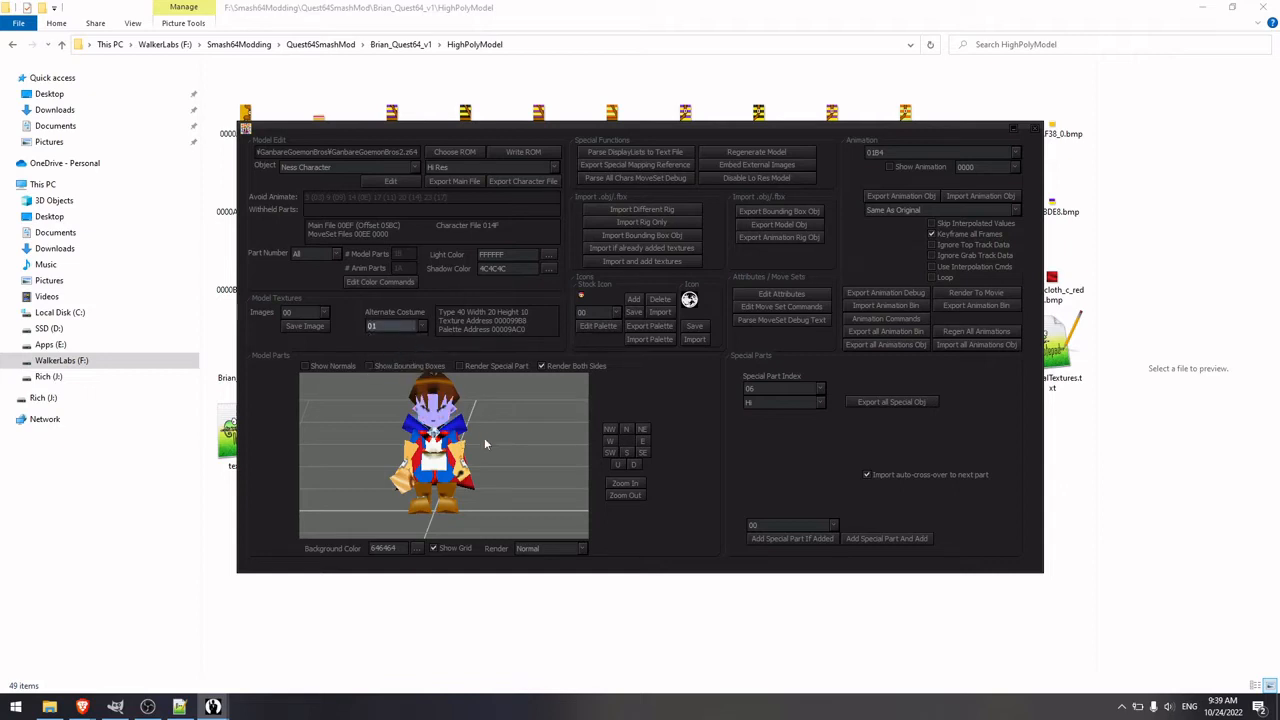
{"action": "left_click_drag", "start_coordinate": [491, 455], "coordinate": [397, 337]}
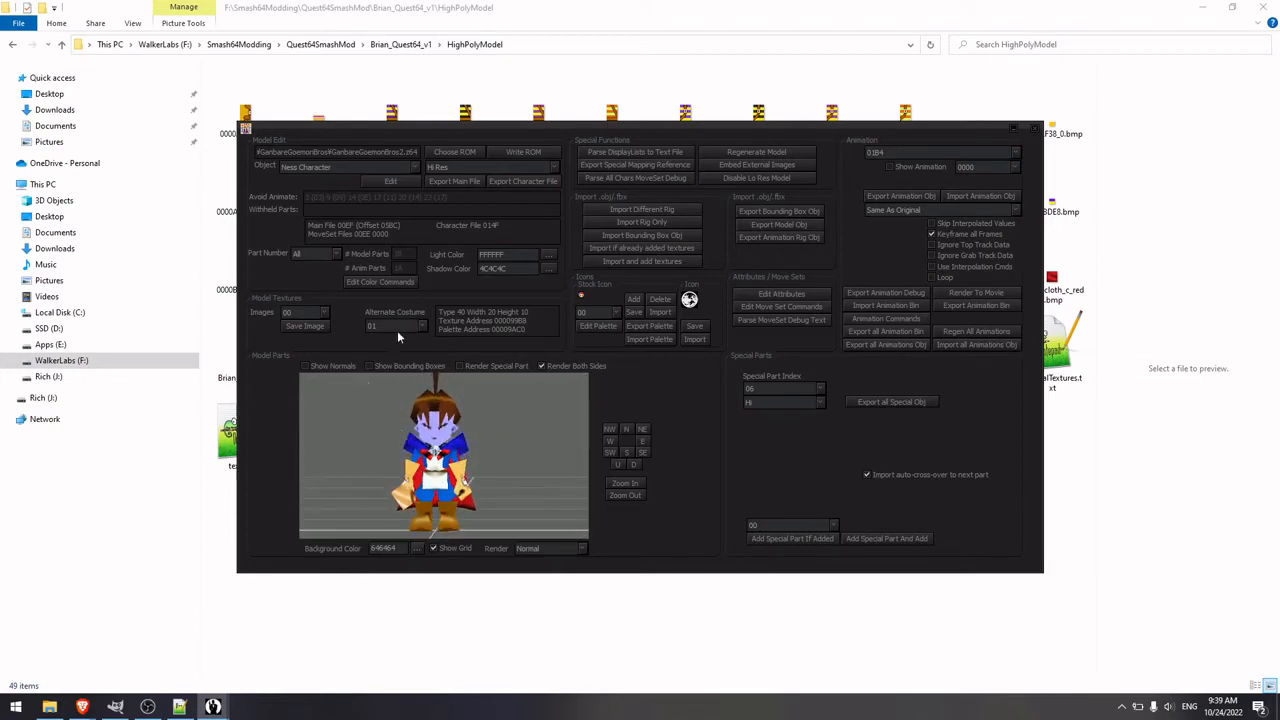
{"action": "left_click", "coordinate": [421, 328]}
{"action": "left_click", "coordinate": [402, 355]}
{"action": "left_click_drag", "start_coordinate": [524, 494], "coordinate": [495, 485]}
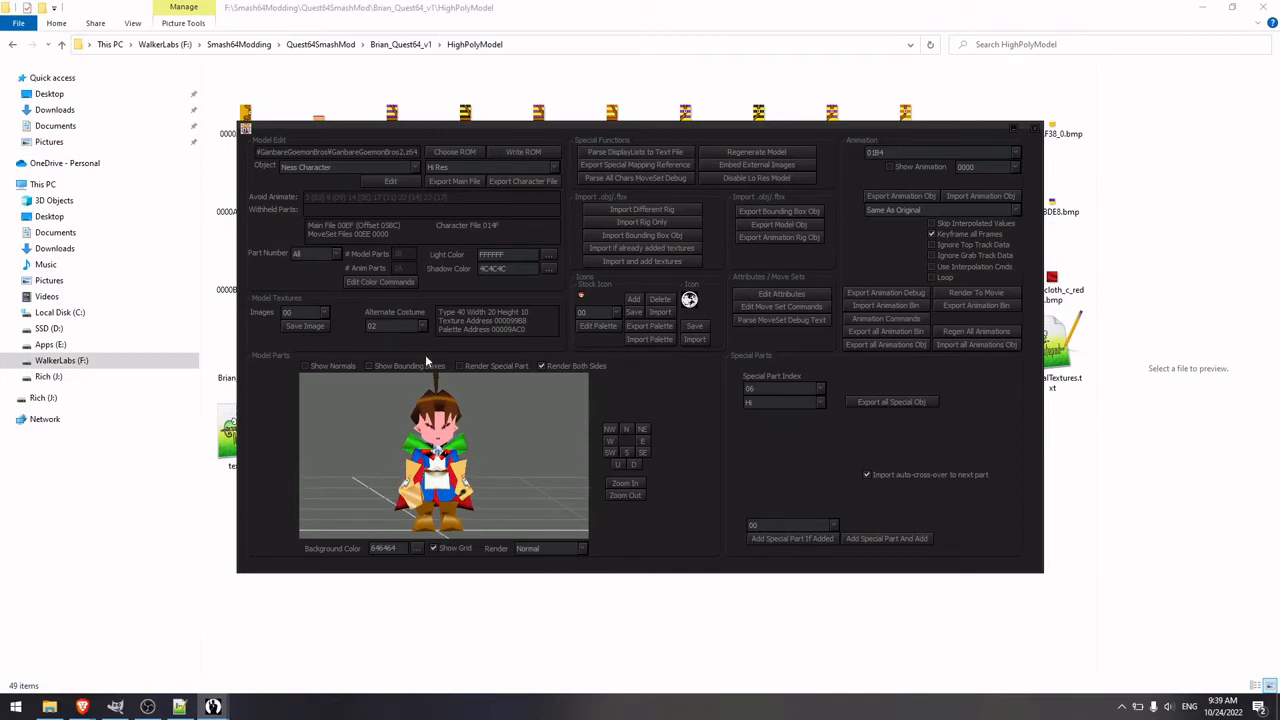
{"action": "left_click", "coordinate": [421, 328]}
{"action": "left_click", "coordinate": [400, 345]}
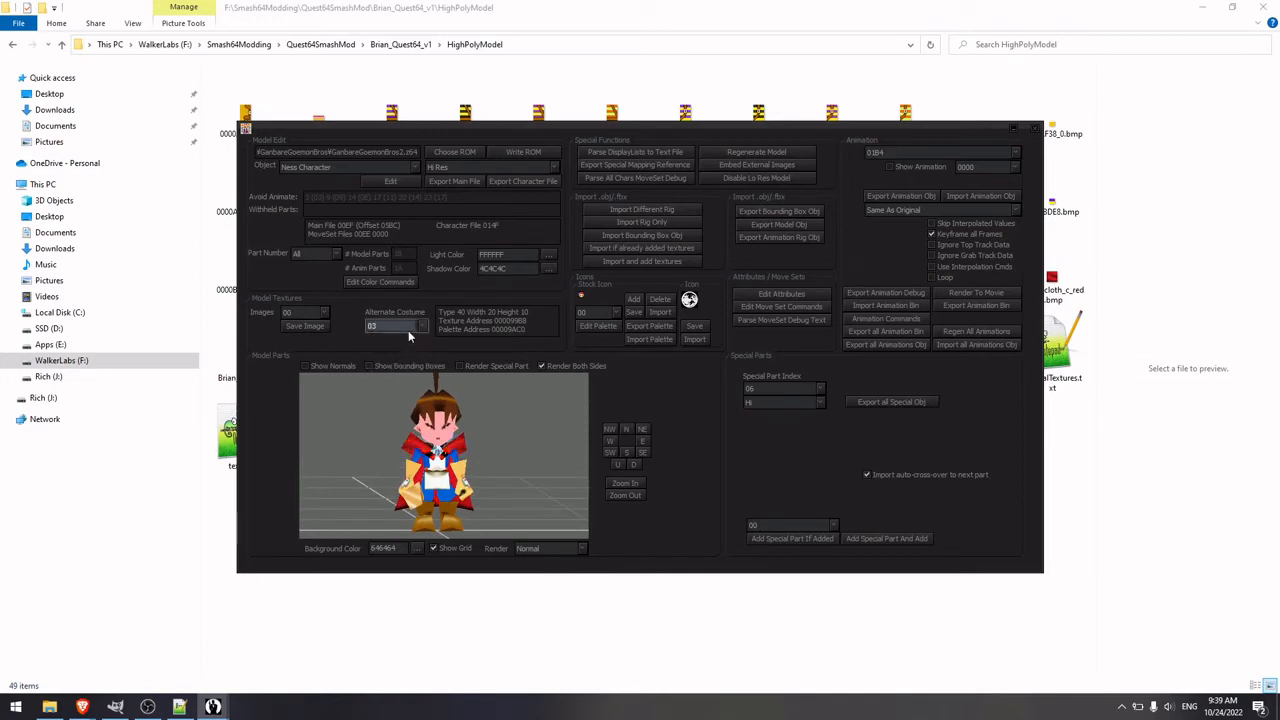
{"action": "left_click", "coordinate": [389, 375]}
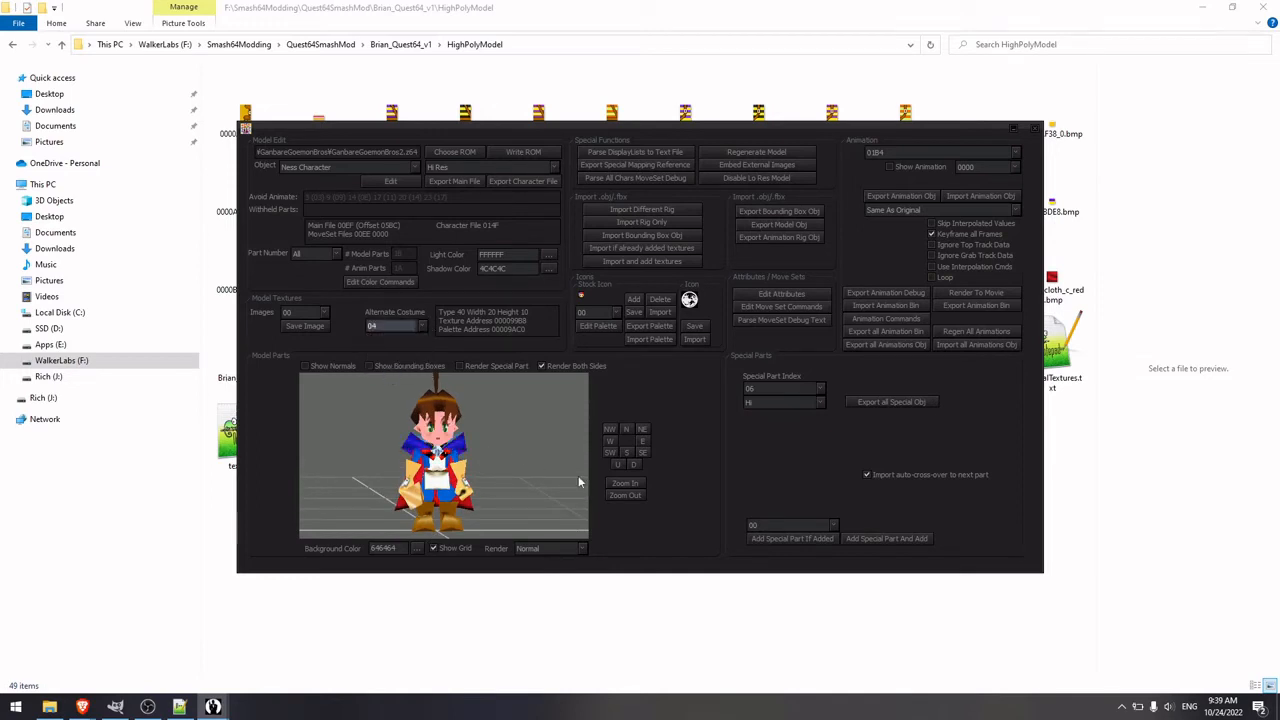
{"action": "left_click_drag", "start_coordinate": [578, 475], "coordinate": [473, 442]}
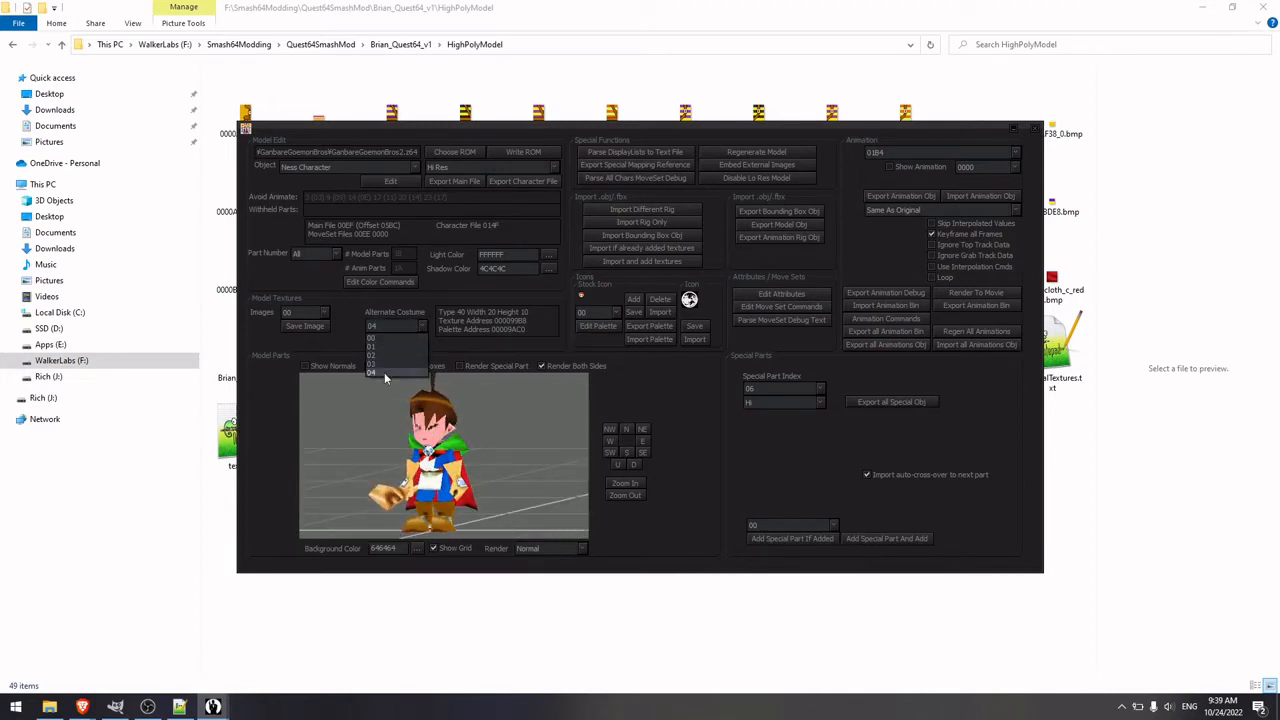
{"action": "left_click", "coordinate": [538, 470]}
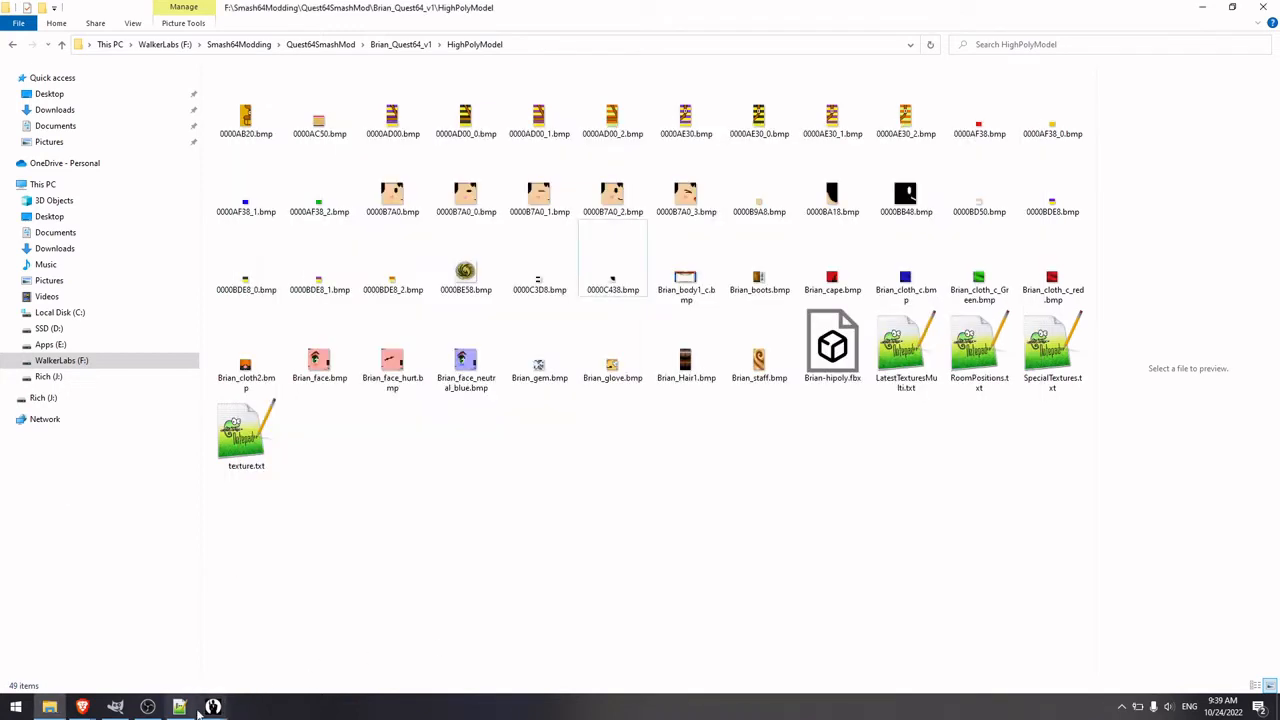
Step: Check the Brian_face.bmp special image and hurt image lines in SpecialTextures.txt against the previewed costumes
{"action": "left_click", "coordinate": [188, 708]}
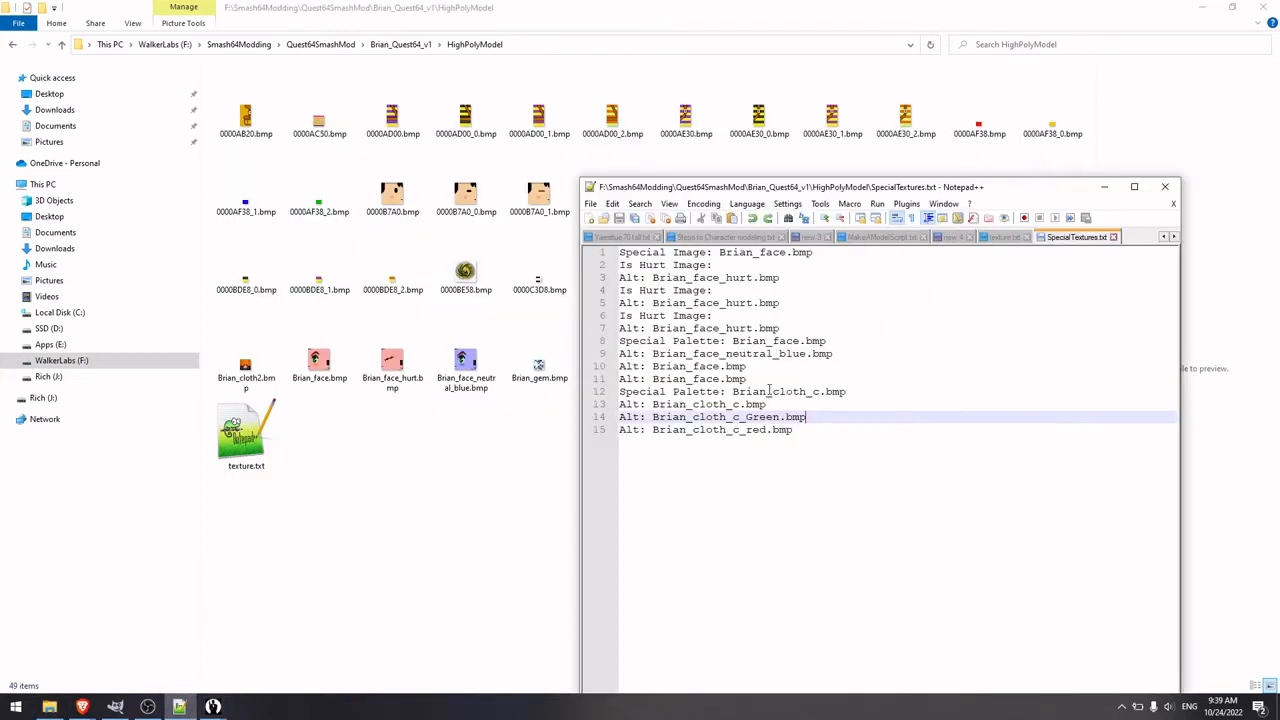
{"action": "left_click", "coordinate": [649, 255]}
{"action": "triple_click", "coordinate": [652, 256]}
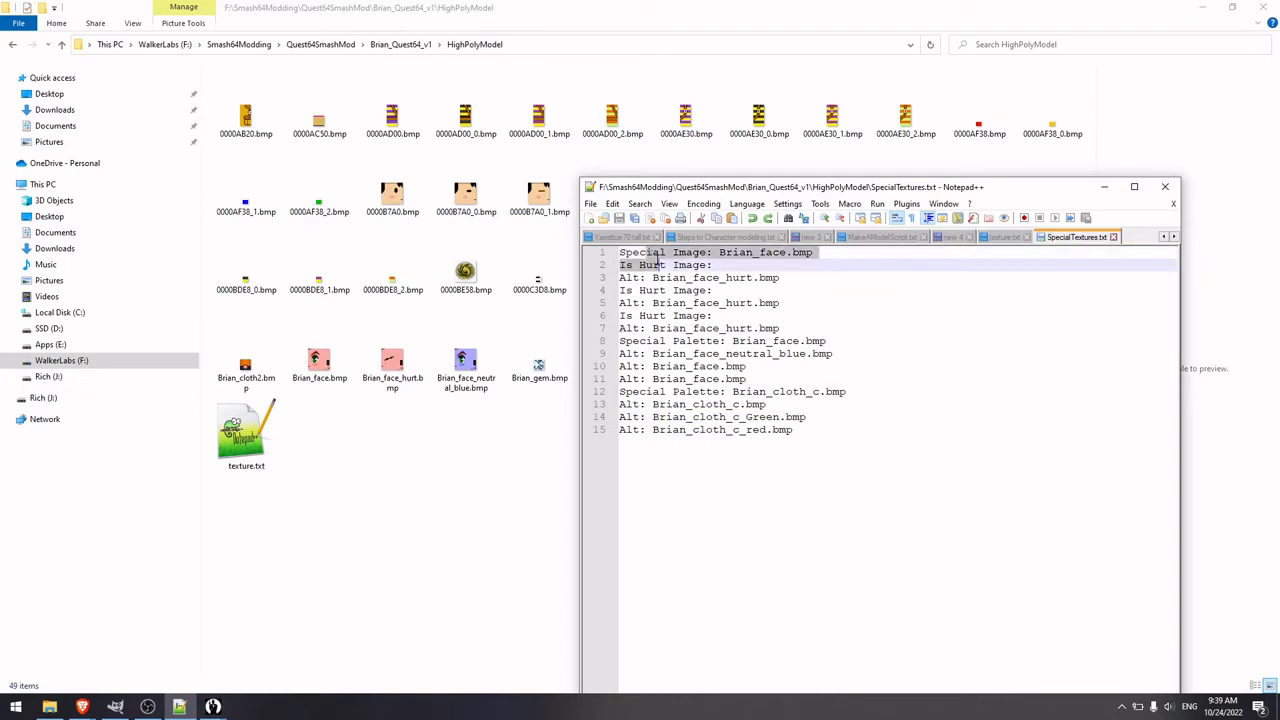
{"action": "left_click", "coordinate": [685, 277]}
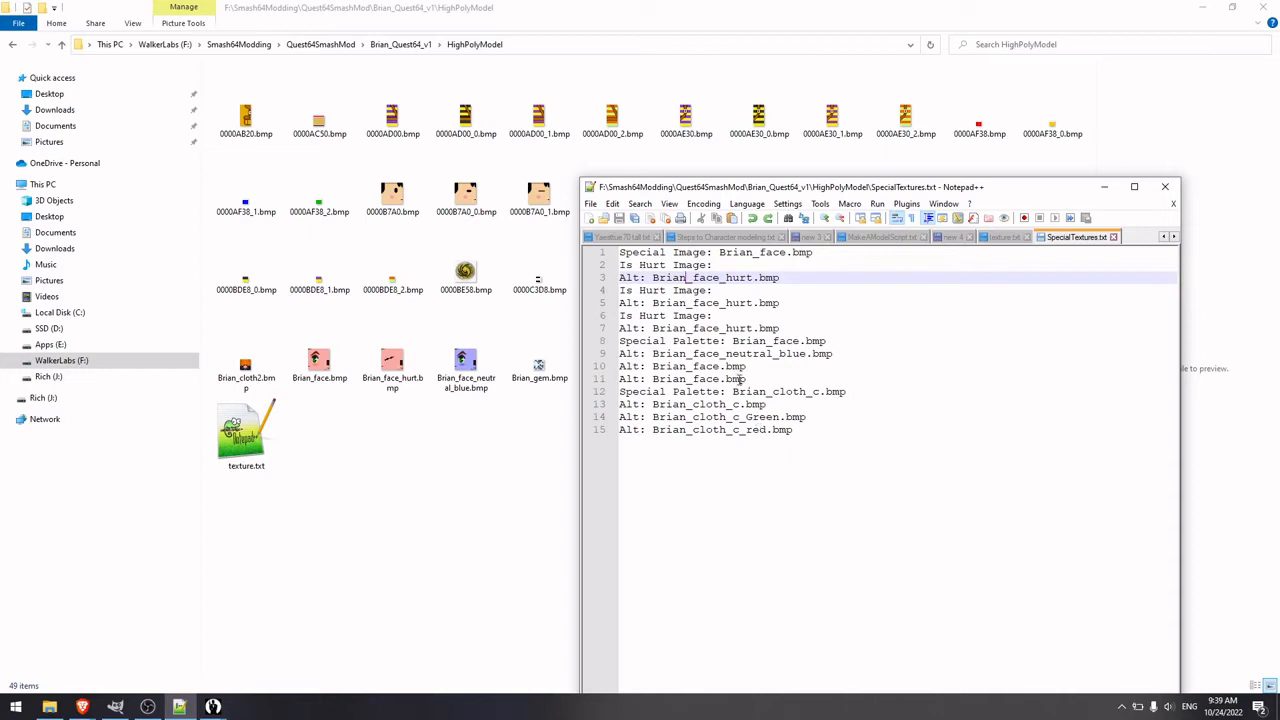
{"action": "left_click", "coordinate": [365, 619]}
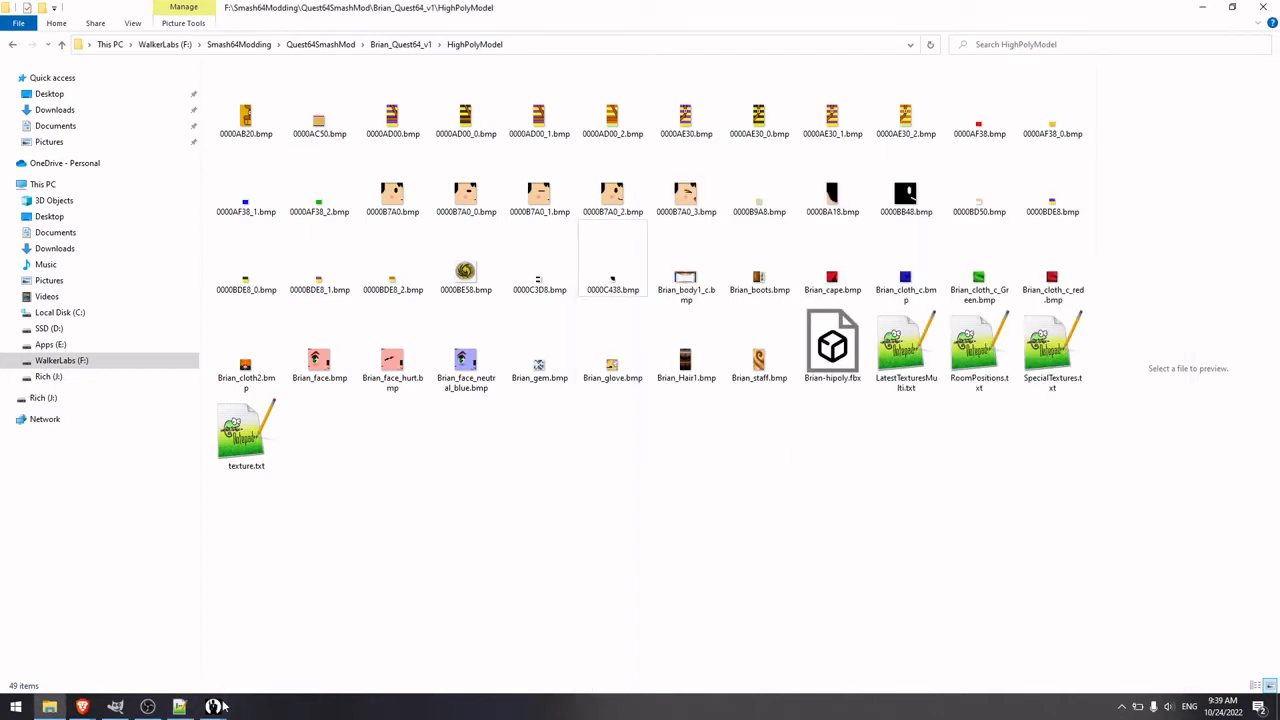
Step: Write the modified ROM from the model editor to the HighPolyModel folder as SSBMod_24-10-22.z64
{"action": "mouse_move", "coordinate": [215, 706]}
{"action": "left_click", "coordinate": [270, 660]}
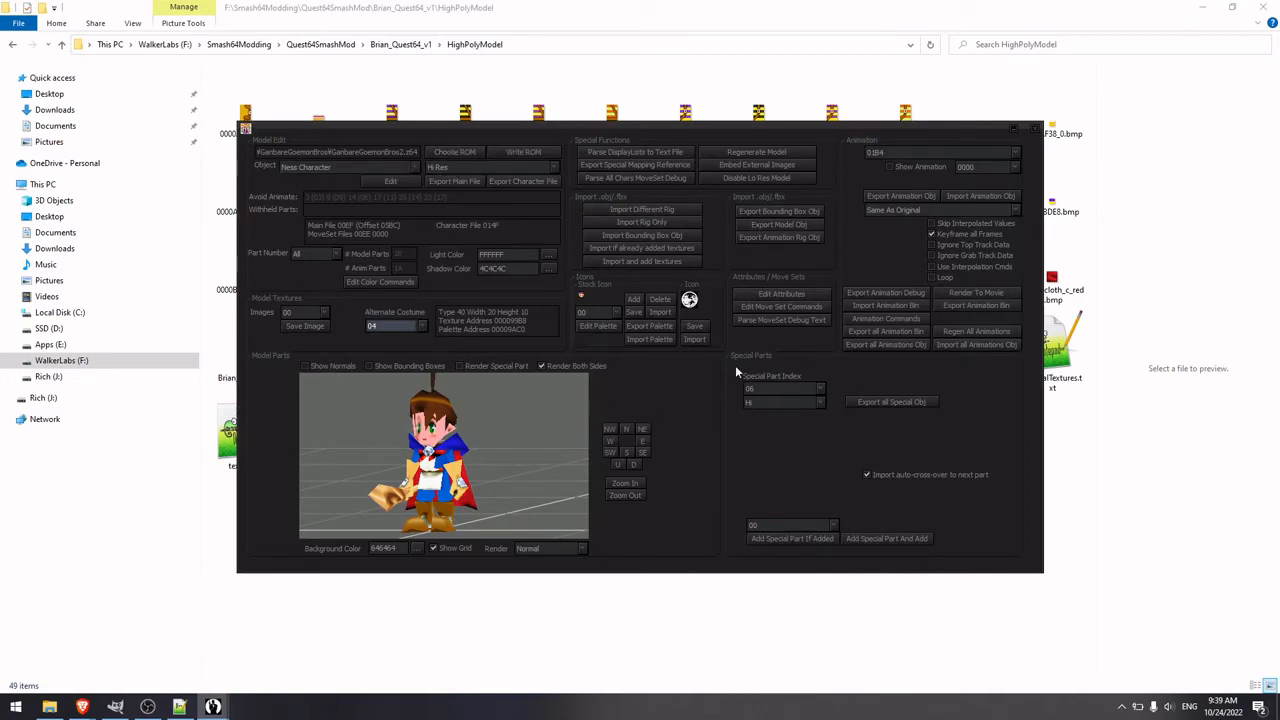
{"action": "left_click", "coordinate": [524, 154]}
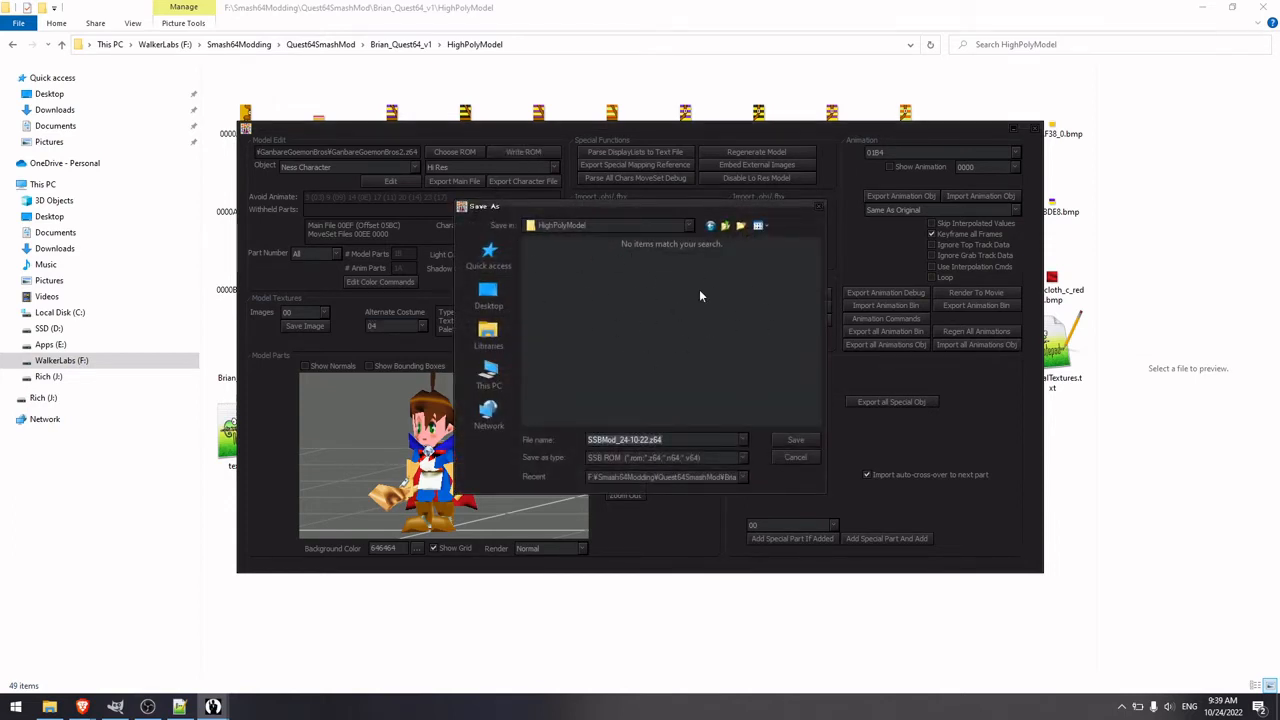
{"action": "left_click", "coordinate": [795, 440]}
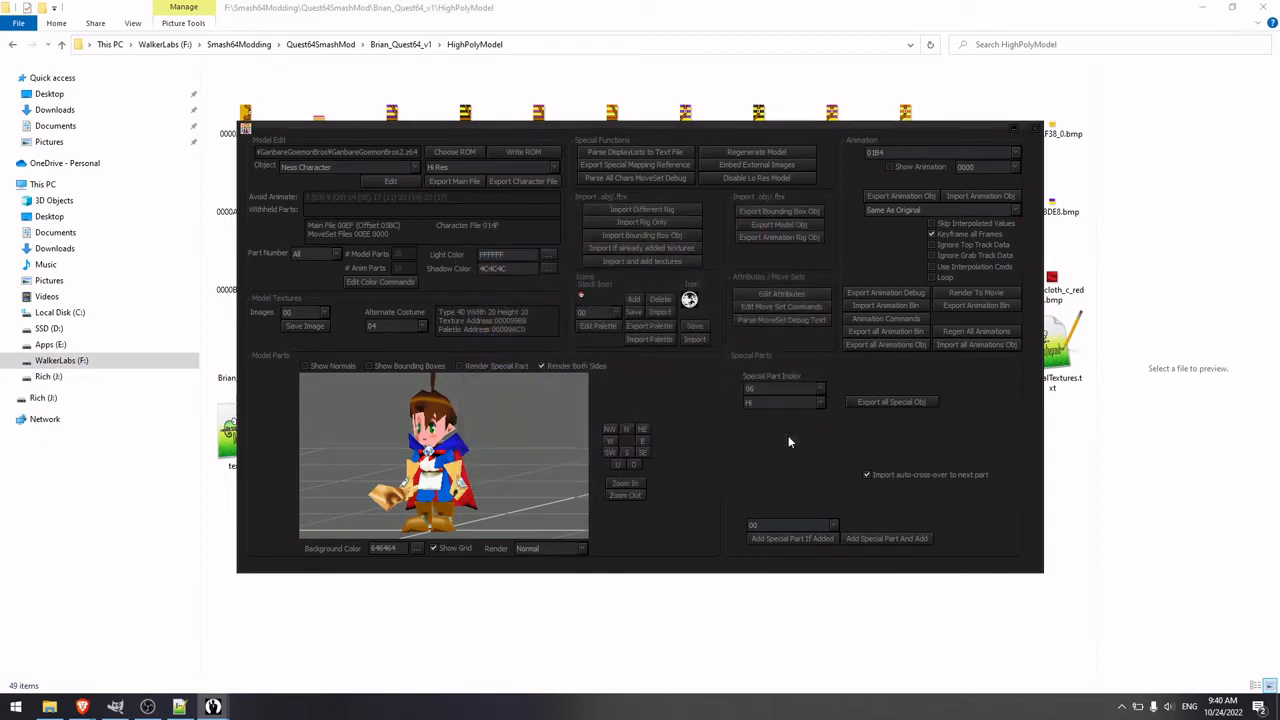
{"action": "right_click", "coordinate": [50, 708]}
{"action": "left_click", "coordinate": [70, 638]}
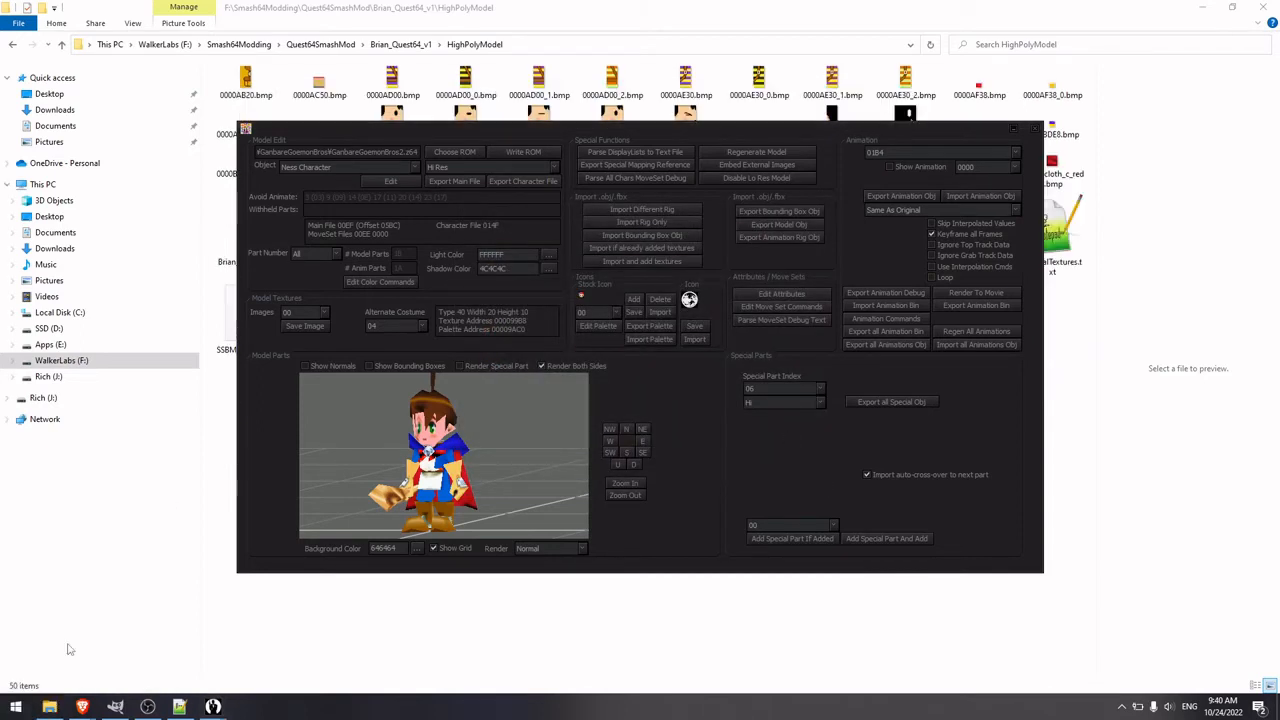
{"action": "left_click", "coordinate": [52, 346]}
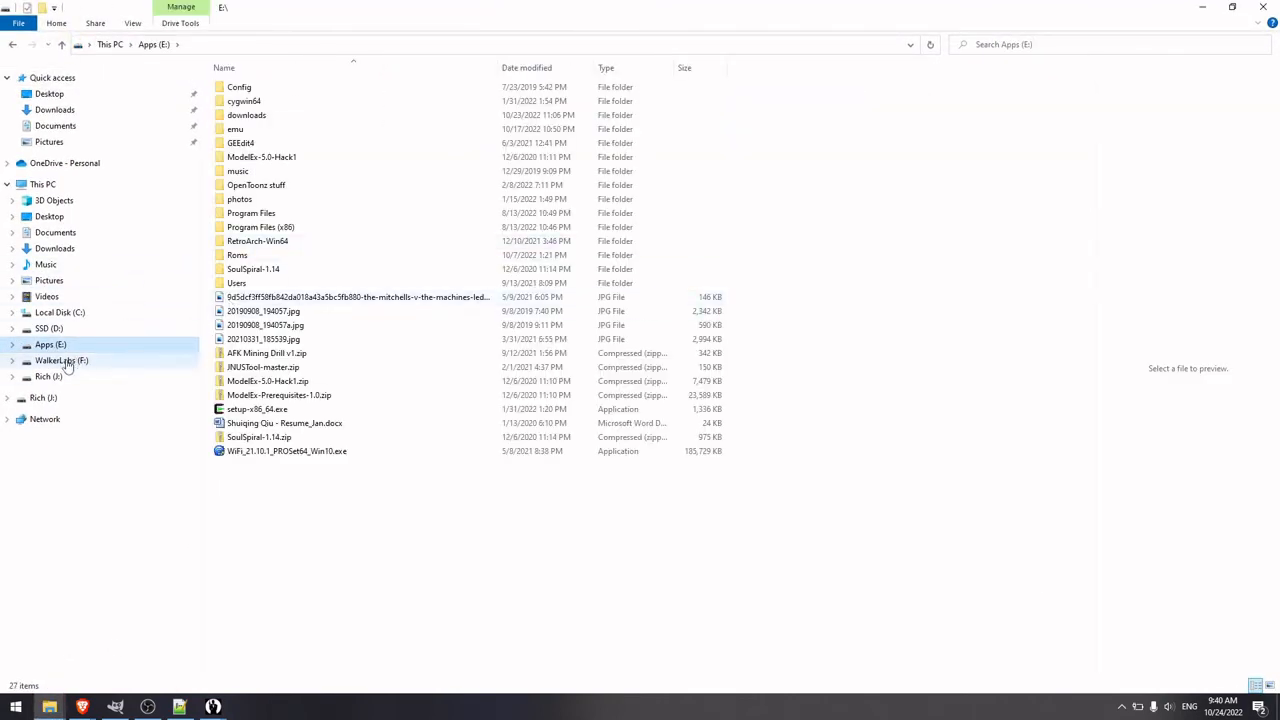
{"action": "double_click", "coordinate": [240, 130]}
{"action": "double_click", "coordinate": [262, 157]}
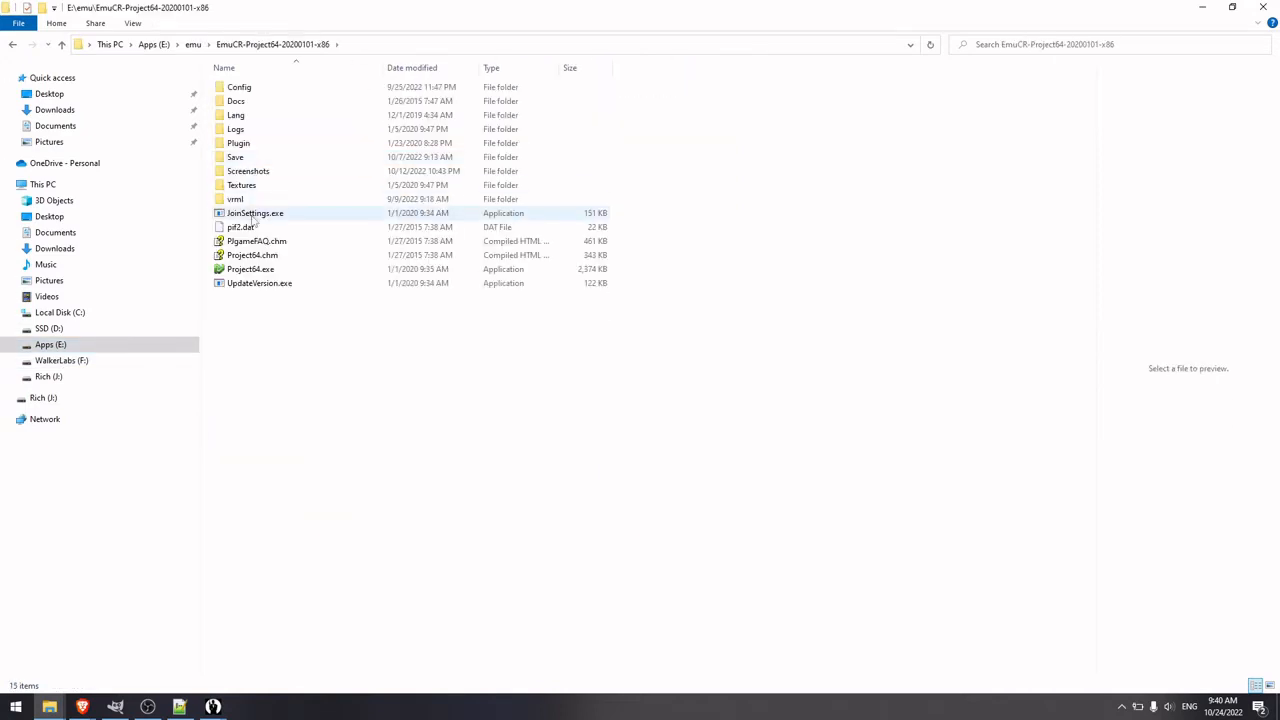
{"action": "double_click", "coordinate": [246, 272]}
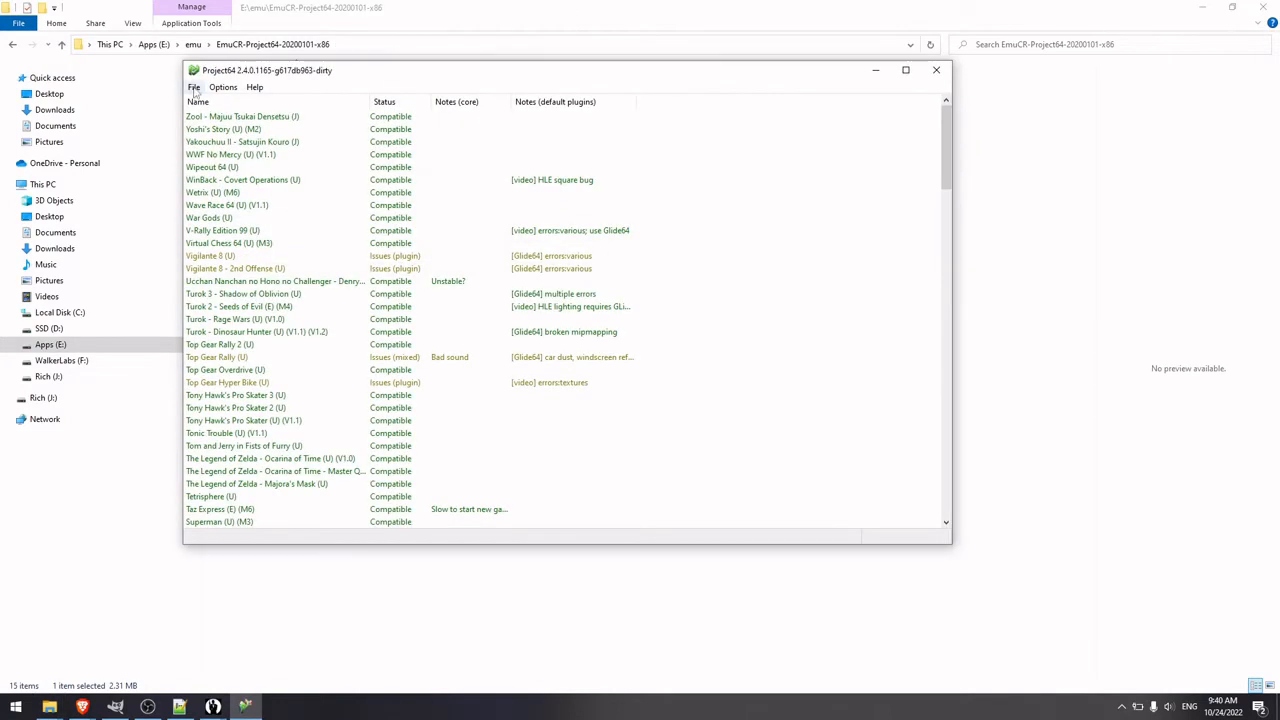
Step: Load SSBMod_24-10-22.z64 from the Brian_Quest64_v1\HighPolyModel folder in Project64 and move the game window fully into view
{"action": "left_click", "coordinate": [194, 87]}
{"action": "left_click", "coordinate": [215, 101]}
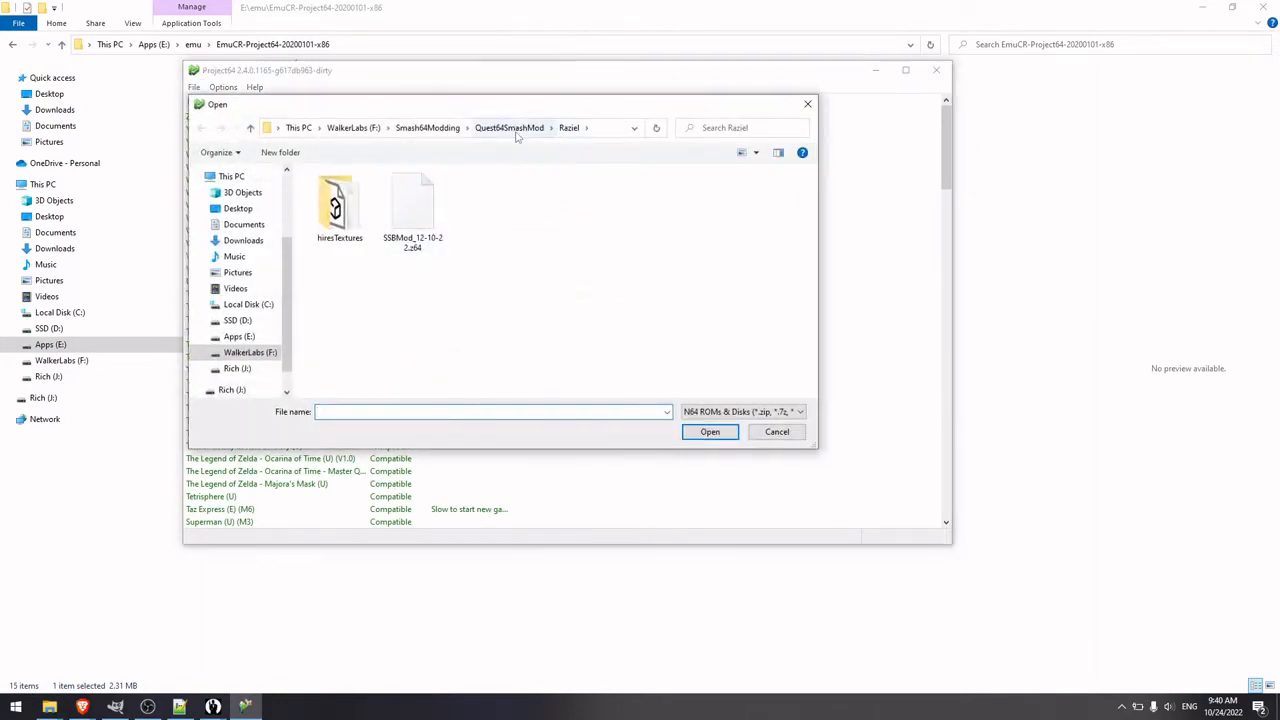
{"action": "left_click", "coordinate": [510, 128]}
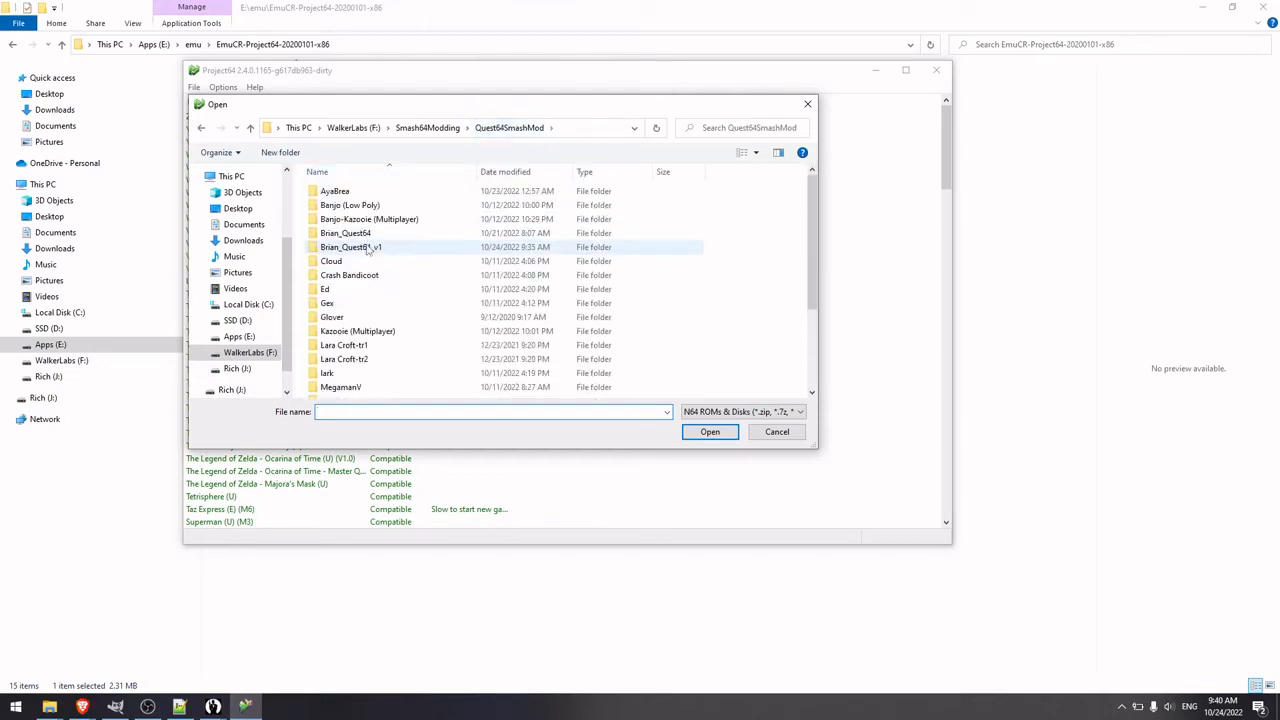
{"action": "double_click", "coordinate": [368, 248]}
{"action": "double_click", "coordinate": [345, 215]}
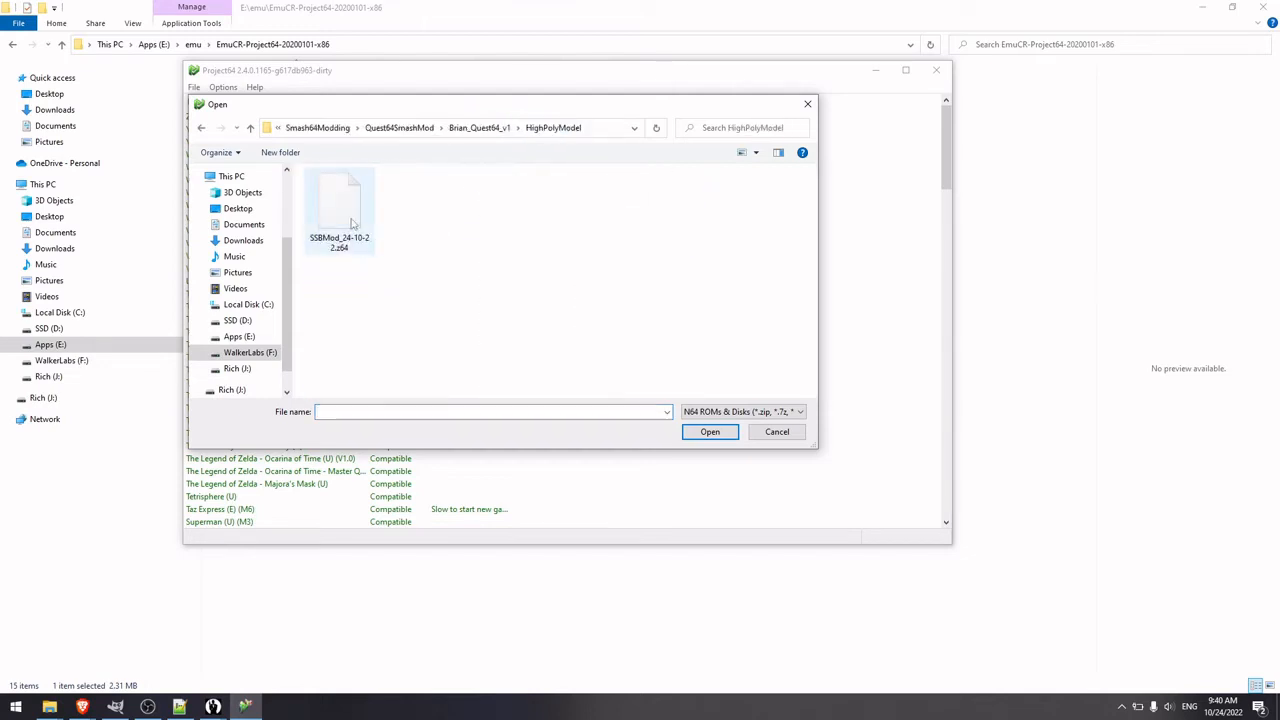
{"action": "double_click", "coordinate": [351, 224]}
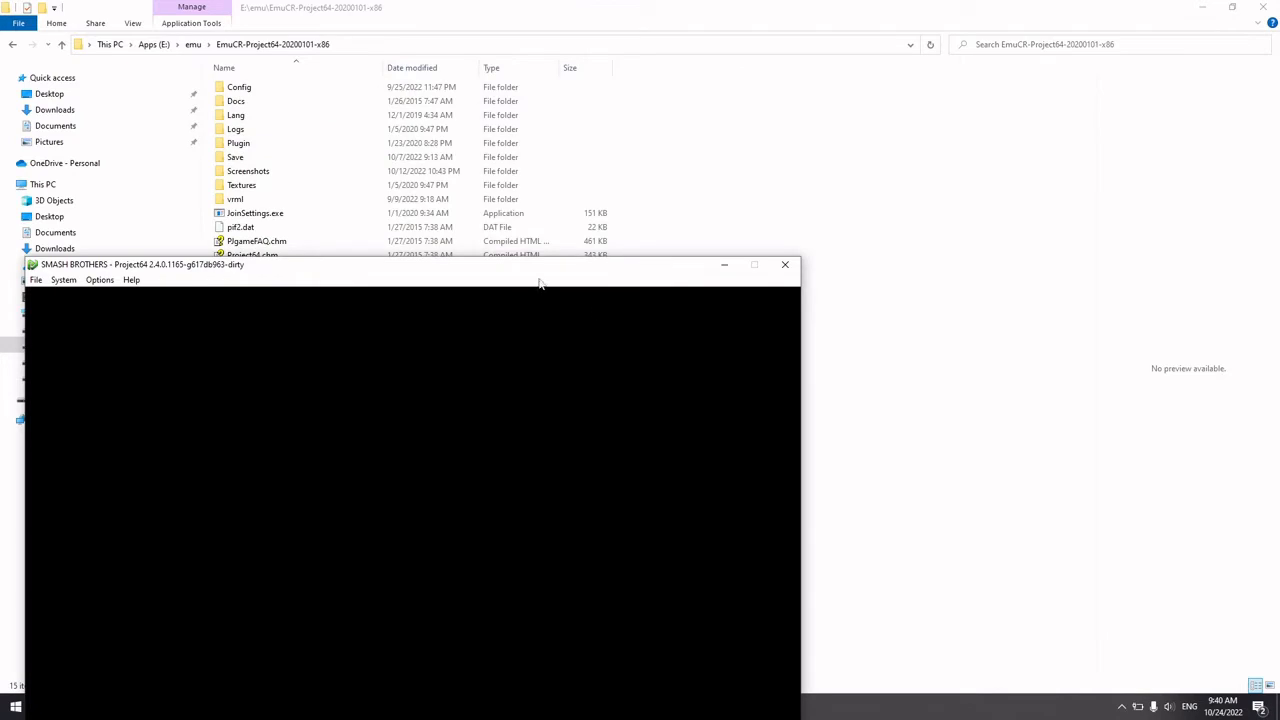
{"action": "left_click_drag", "start_coordinate": [323, 273], "coordinate": [640, 117]}
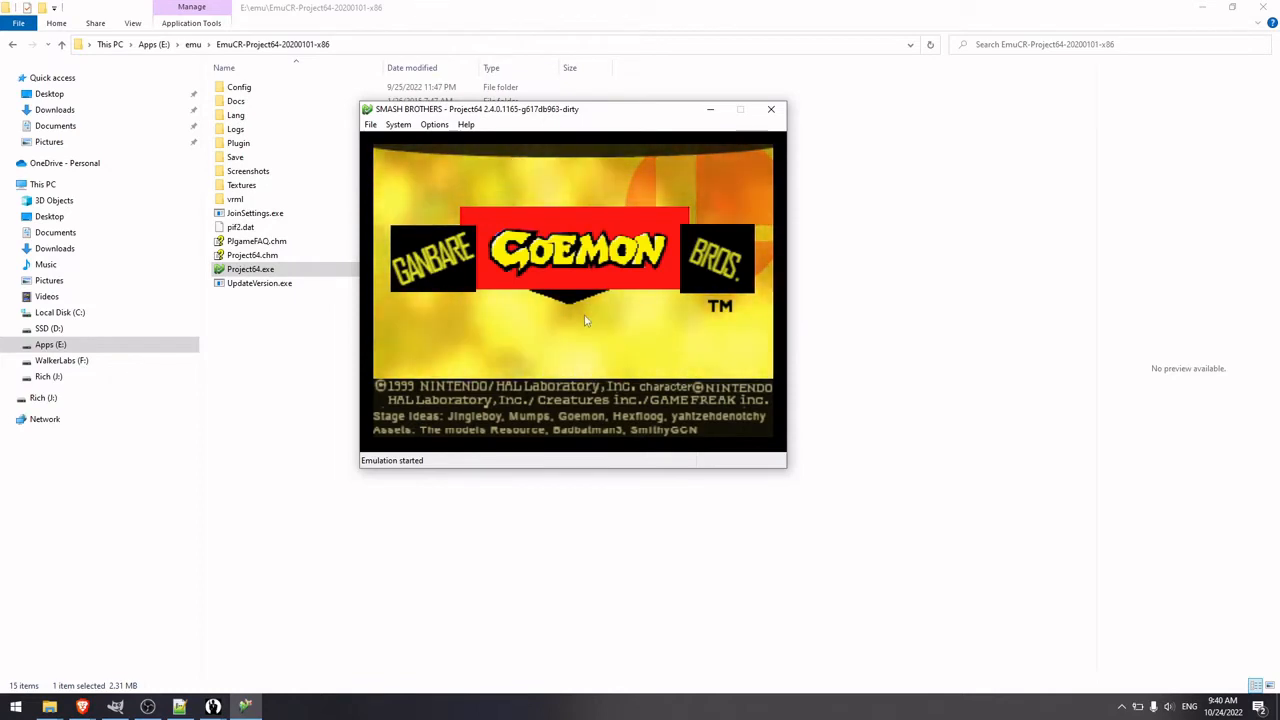
Step: Skip the title screen, enter VS Game Mode and choose VS START to reach the Free-for-all character selection
{"action": "key", "text": "Return"}
{"action": "key", "text": "Down"}
{"action": "key", "text": "x"}
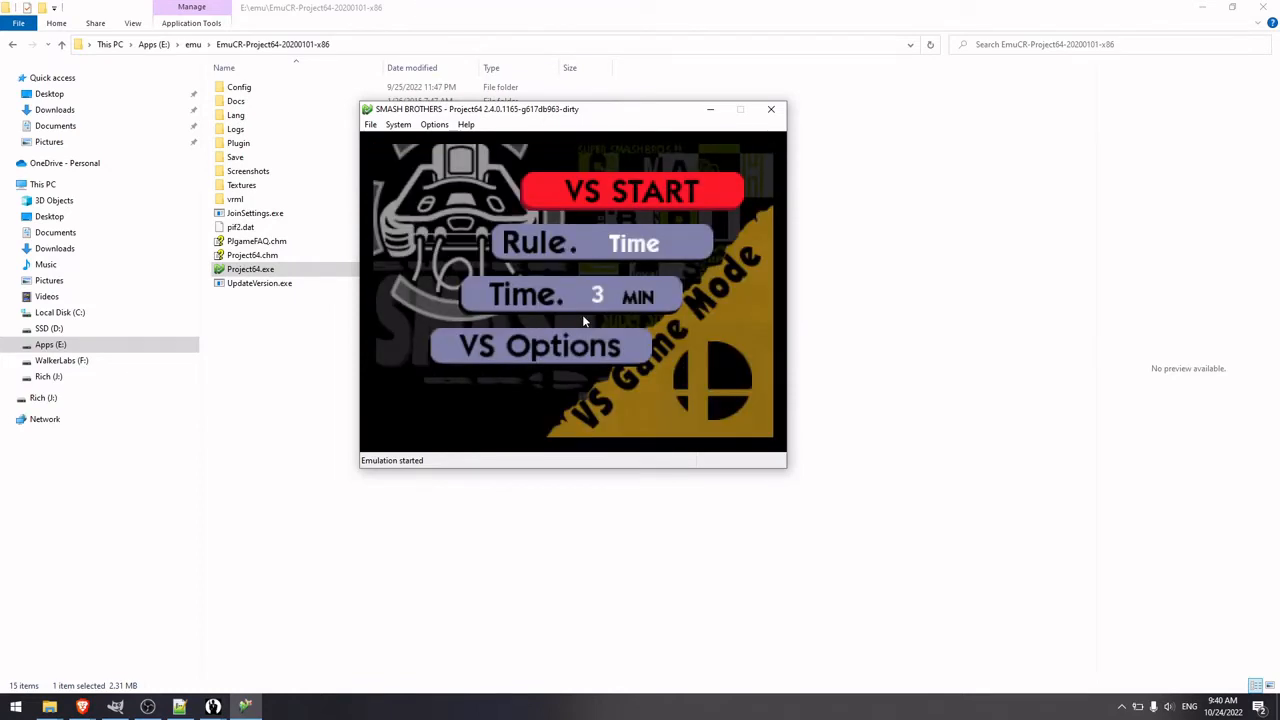
{"action": "key", "text": "Down"}
{"action": "key", "text": "Up"}
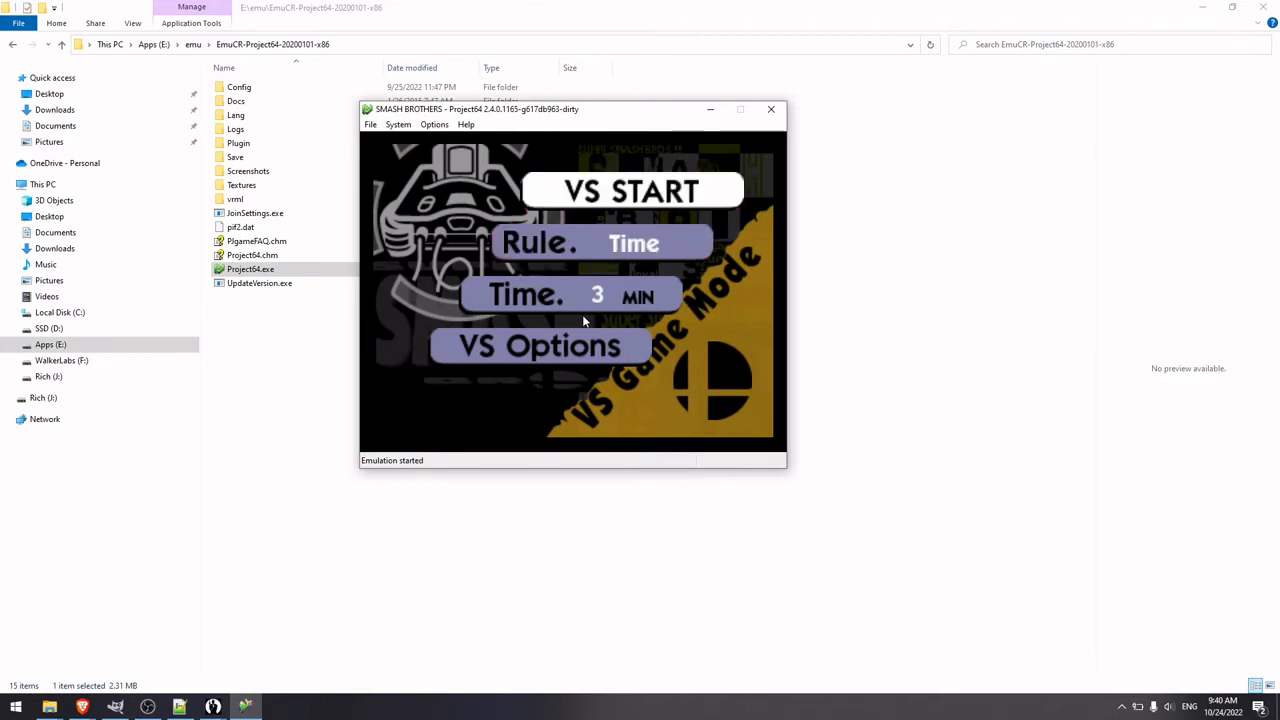
{"action": "key", "text": "x"}
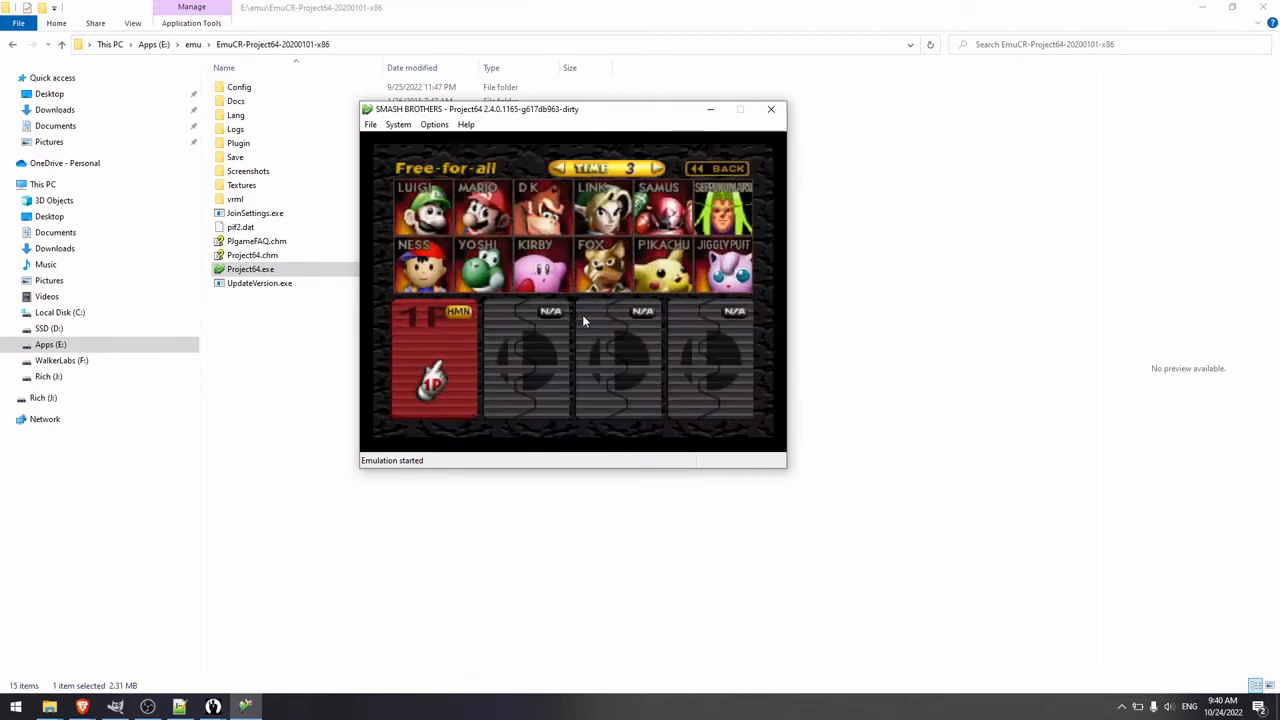
Step: Choose Ness for player 1 and set the other three player slots to CP
{"action": "key", "text": "Up"}
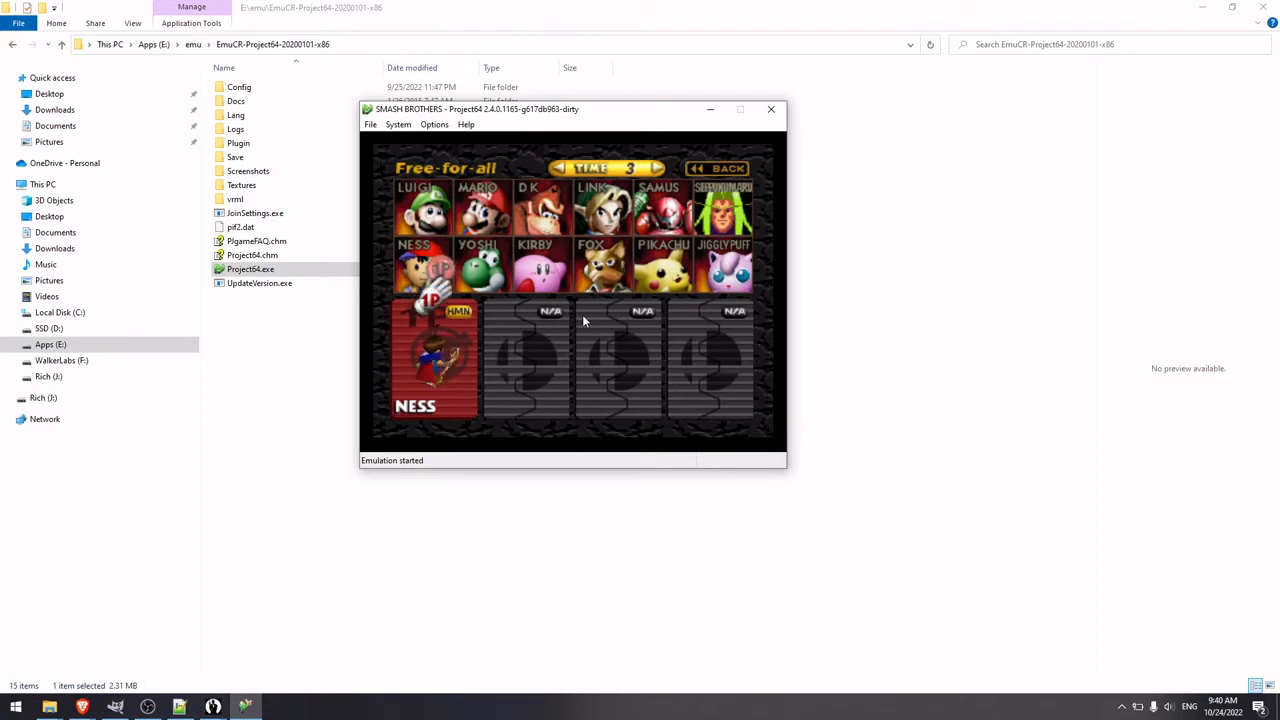
{"action": "key", "text": "x"}
{"action": "key", "text": "Right"}
{"action": "key", "text": "Down"}
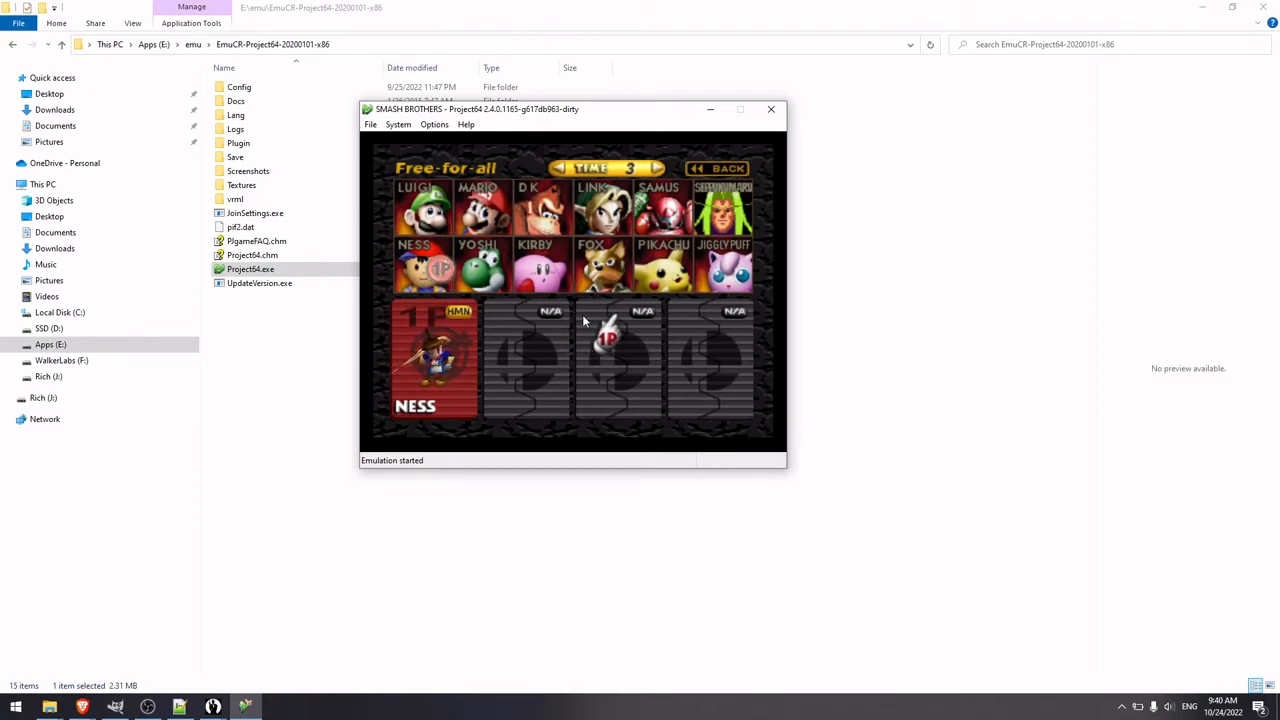
{"action": "key", "text": "Left"}
{"action": "key", "text": "x"}
{"action": "key", "text": "Right"}
{"action": "key", "text": "x"}
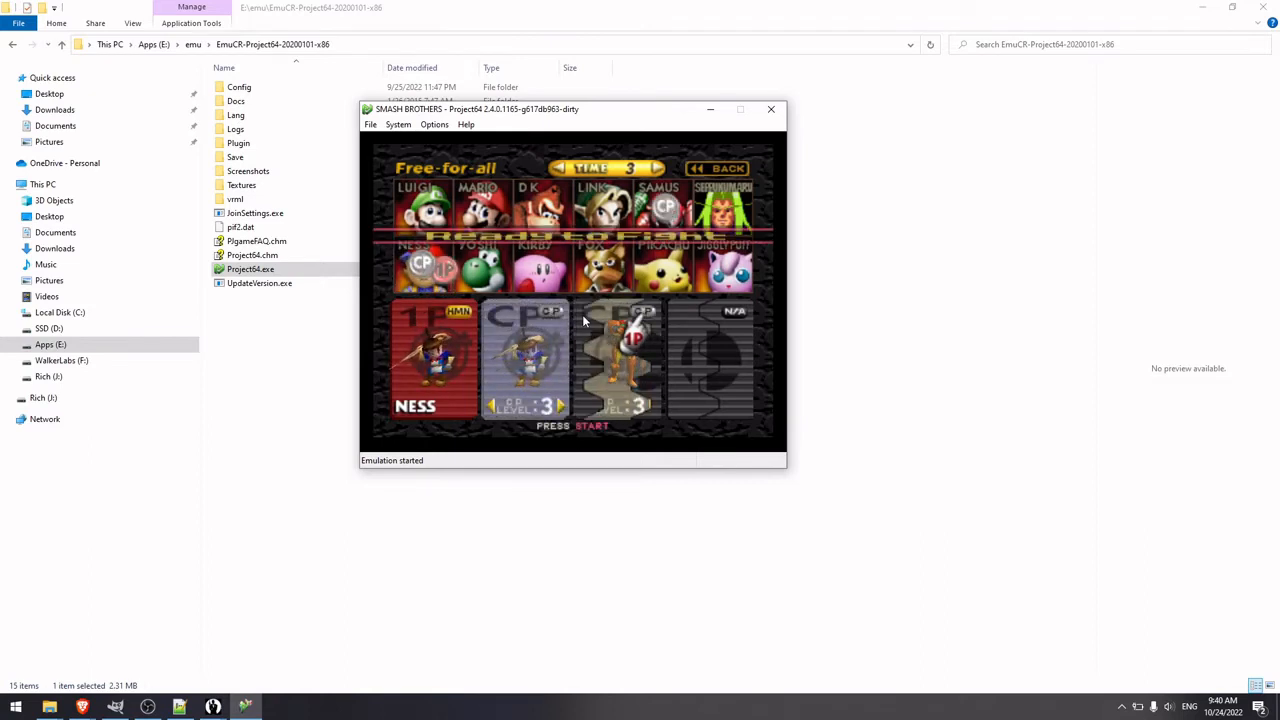
{"action": "key", "text": "Right"}
{"action": "key", "text": "x"}
Step: Move the fourth slot's CP token from Samus to Ness
{"action": "key", "text": "Left"}
{"action": "key", "text": "Up"}
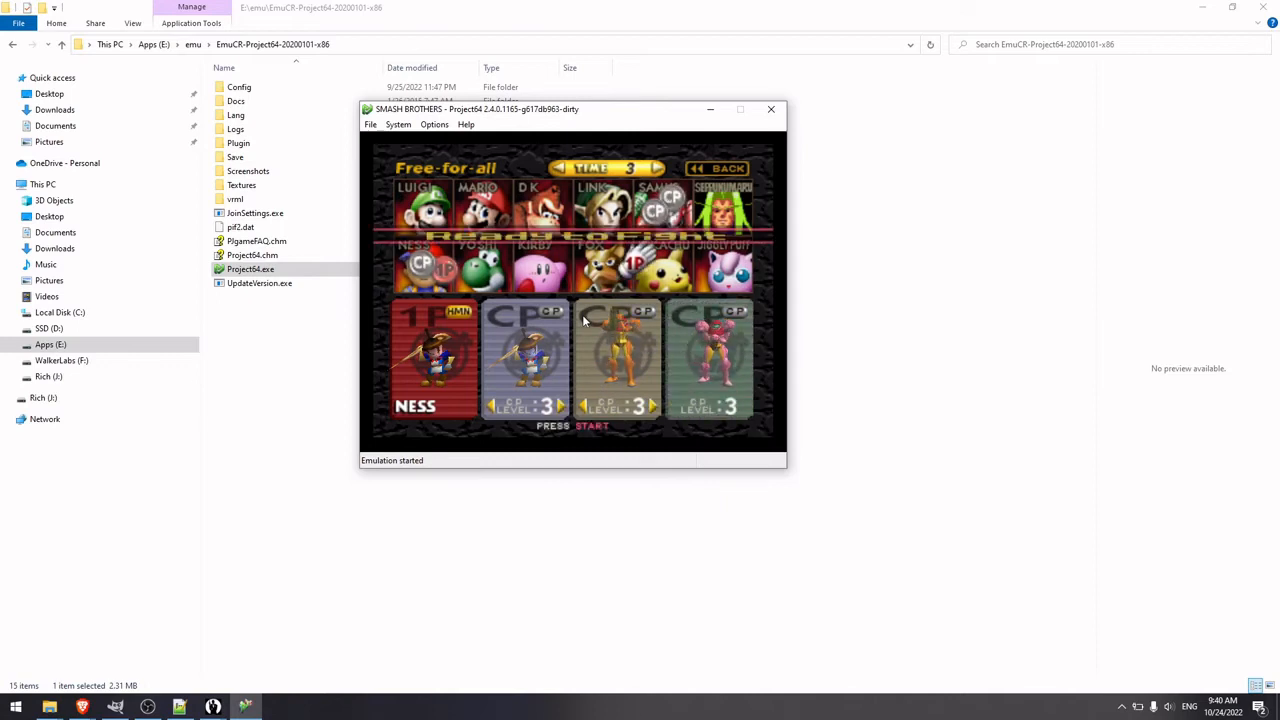
{"action": "key", "text": "x"}
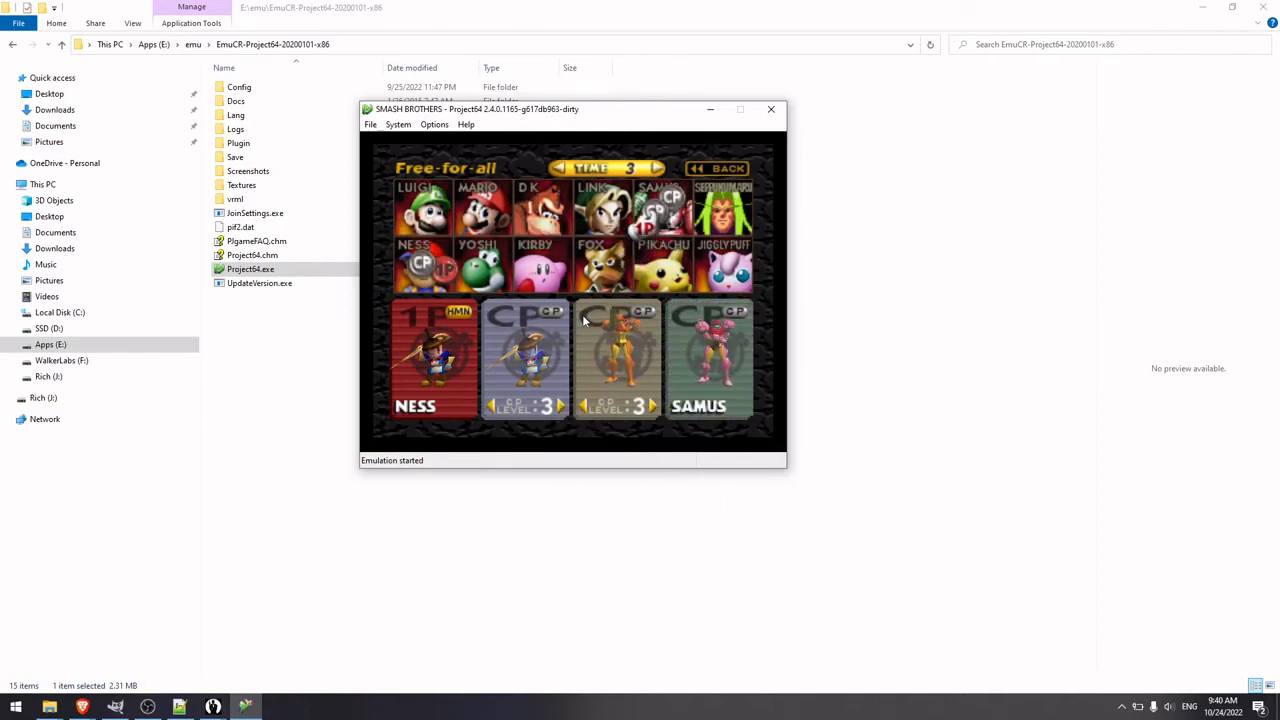
{"action": "key", "text": "Left"}
{"action": "key", "text": "Down"}
{"action": "key", "text": "x"}
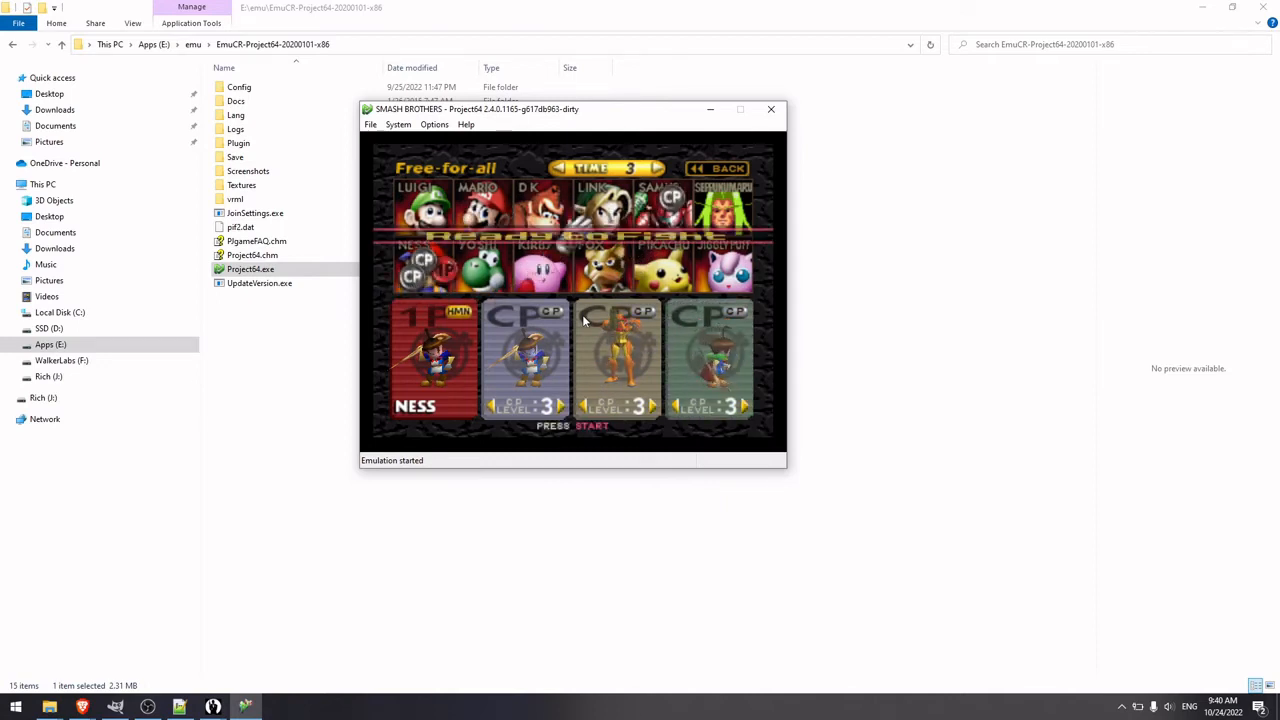
Step: Move the third slot's CP token to Ness so that all four slots use the same fighter
{"action": "key", "text": "x"}
{"action": "key", "text": "Left"}
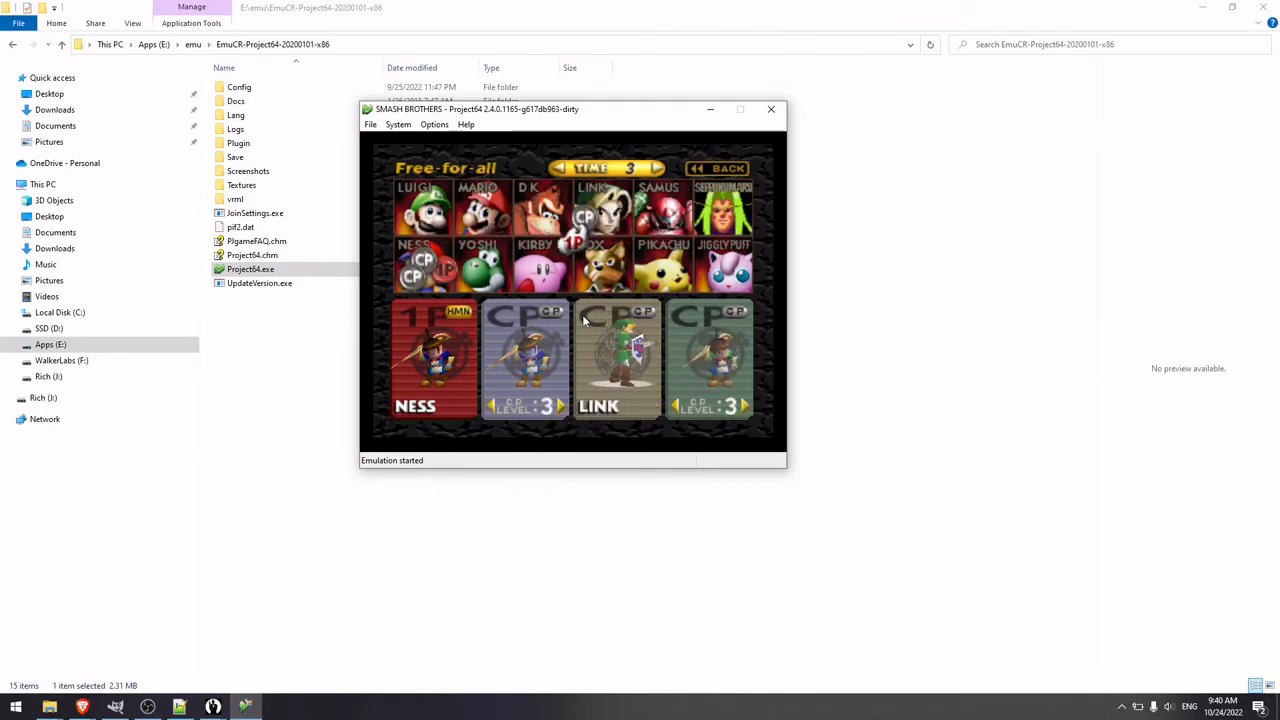
{"action": "key", "text": "Down"}
{"action": "key", "text": "x"}
{"action": "key", "text": "Left"}
{"action": "key", "text": "Right"}
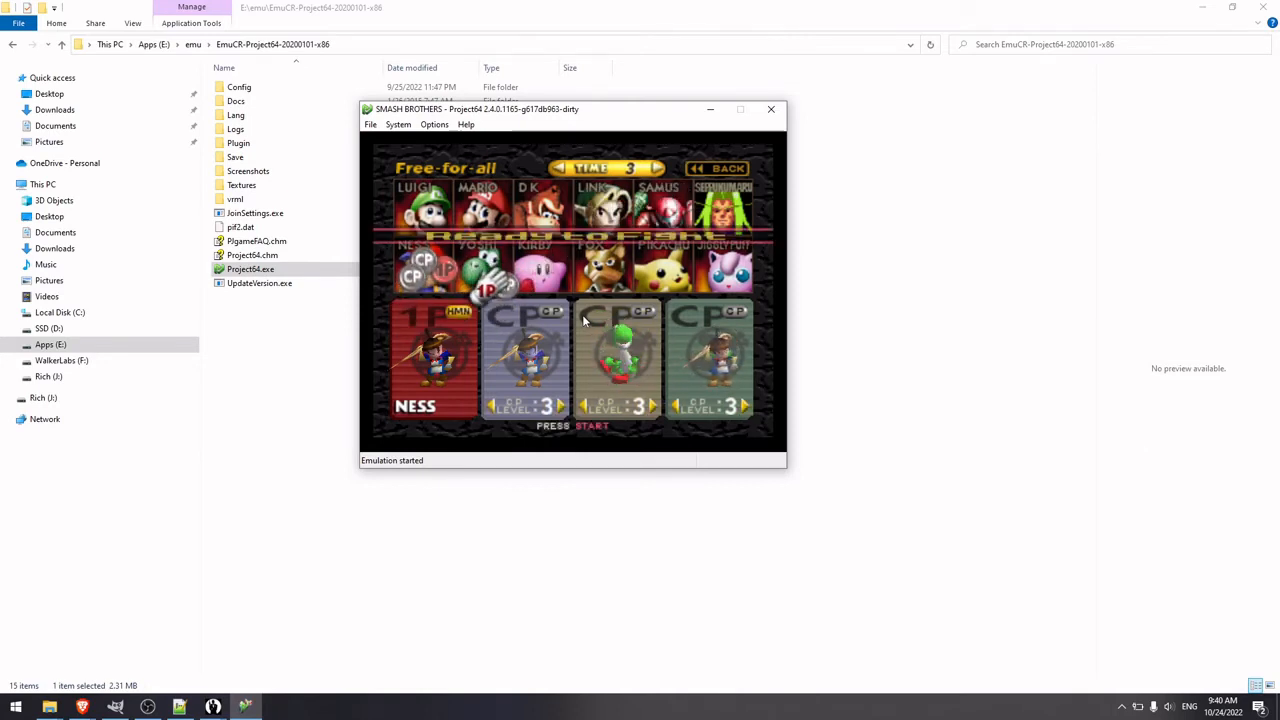
{"action": "key", "text": "x"}
{"action": "key", "text": "Left"}
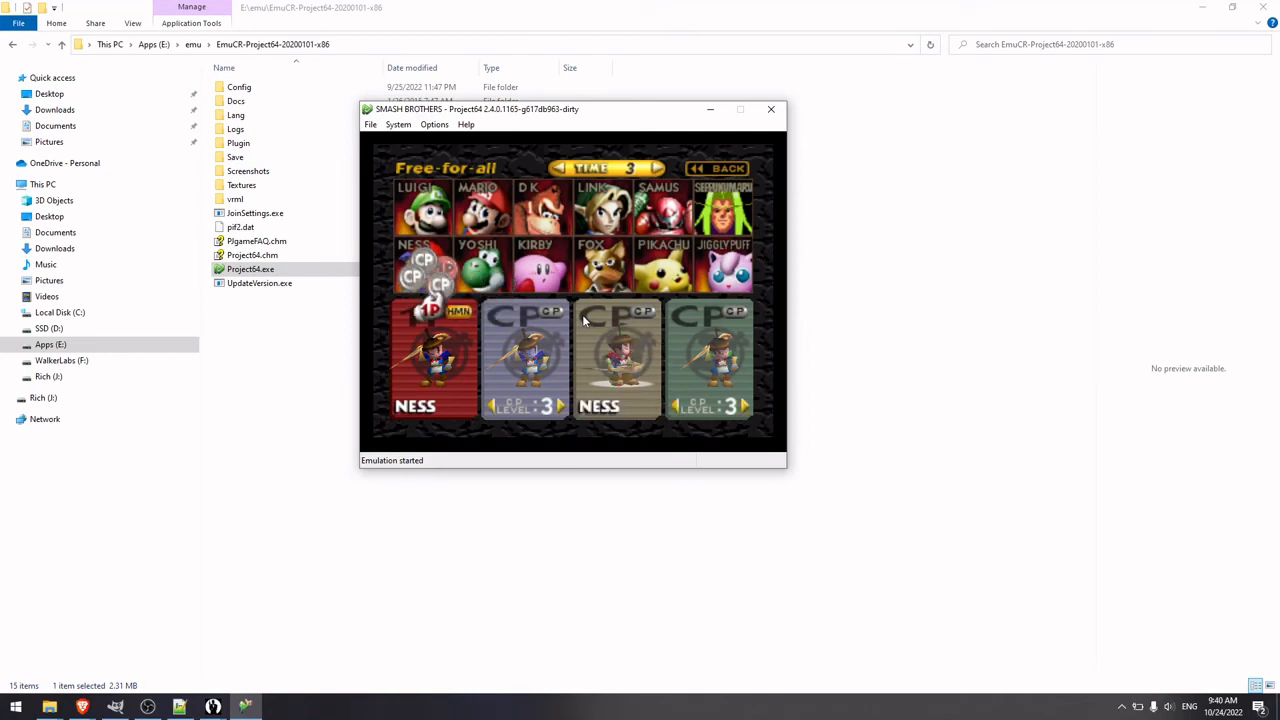
{"action": "key", "text": "x"}
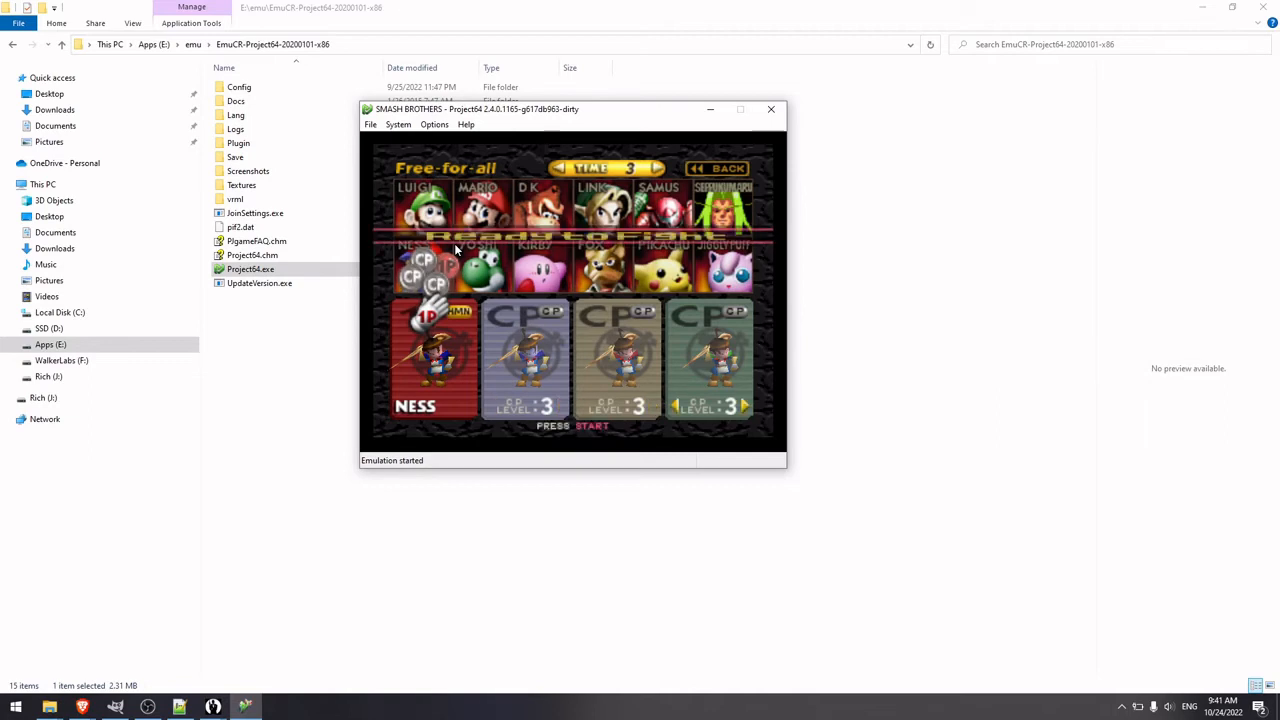
Step: Proceed to the stage selection and start the match on the Mystical Ninja 64 stage
{"action": "key", "text": "Right"}
{"action": "key", "text": "Up"}
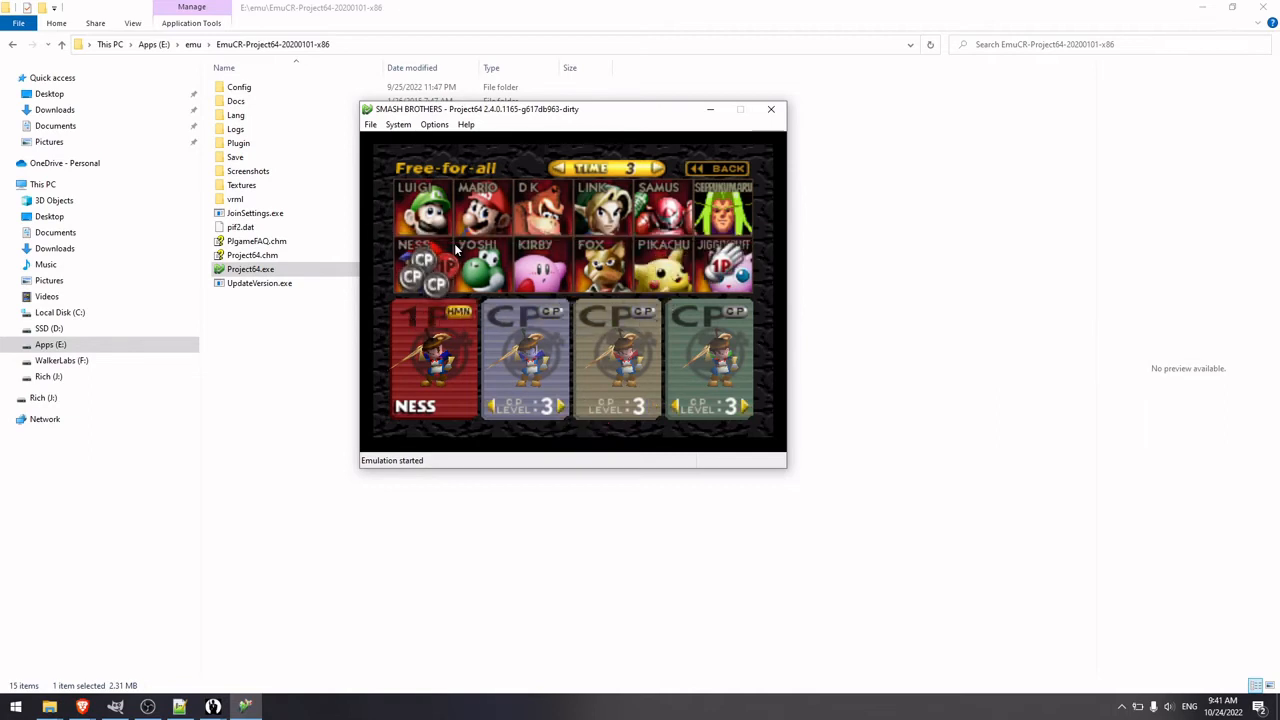
{"action": "key", "text": "Return"}
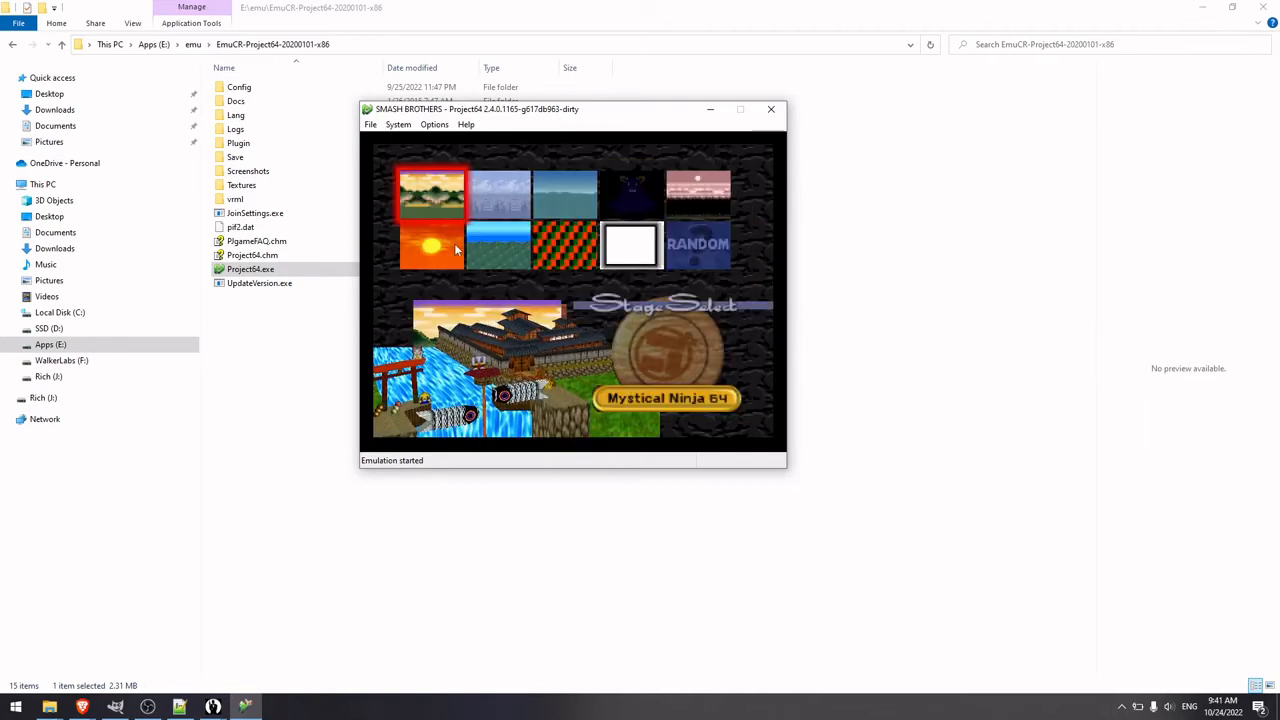
{"action": "key", "text": "Right"}
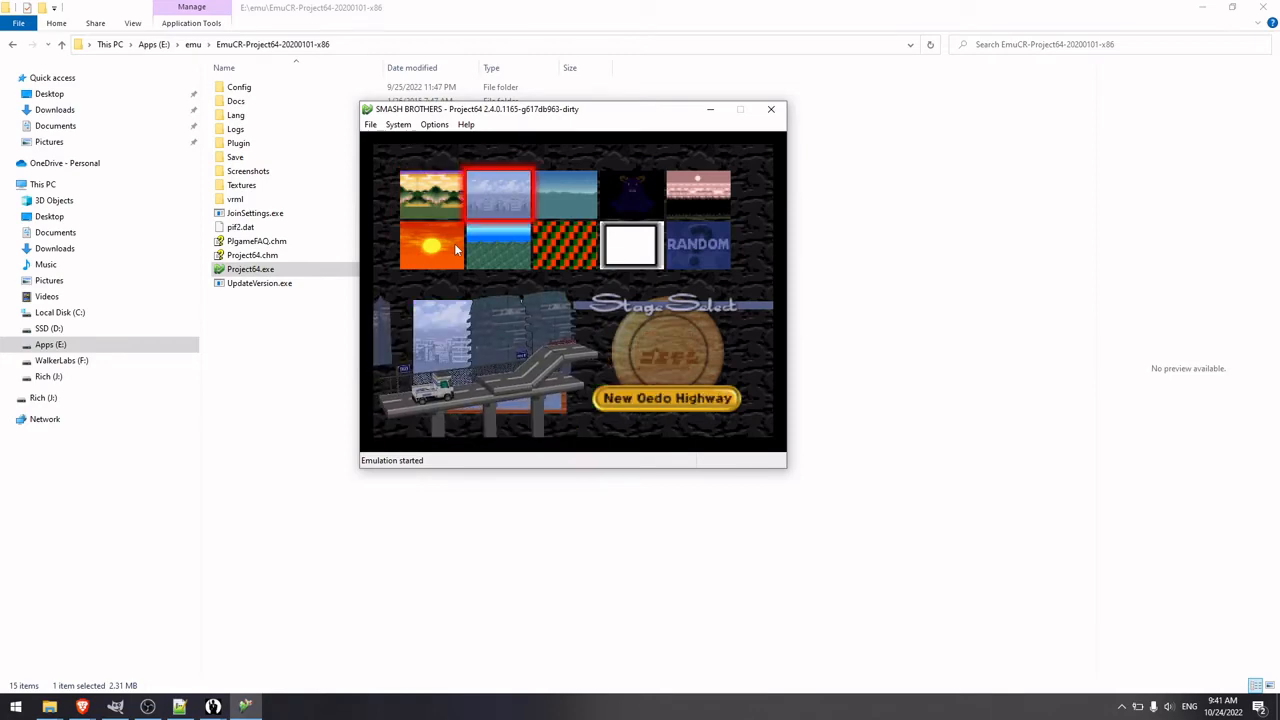
{"action": "key", "text": "Left"}
{"action": "key", "text": "Return"}
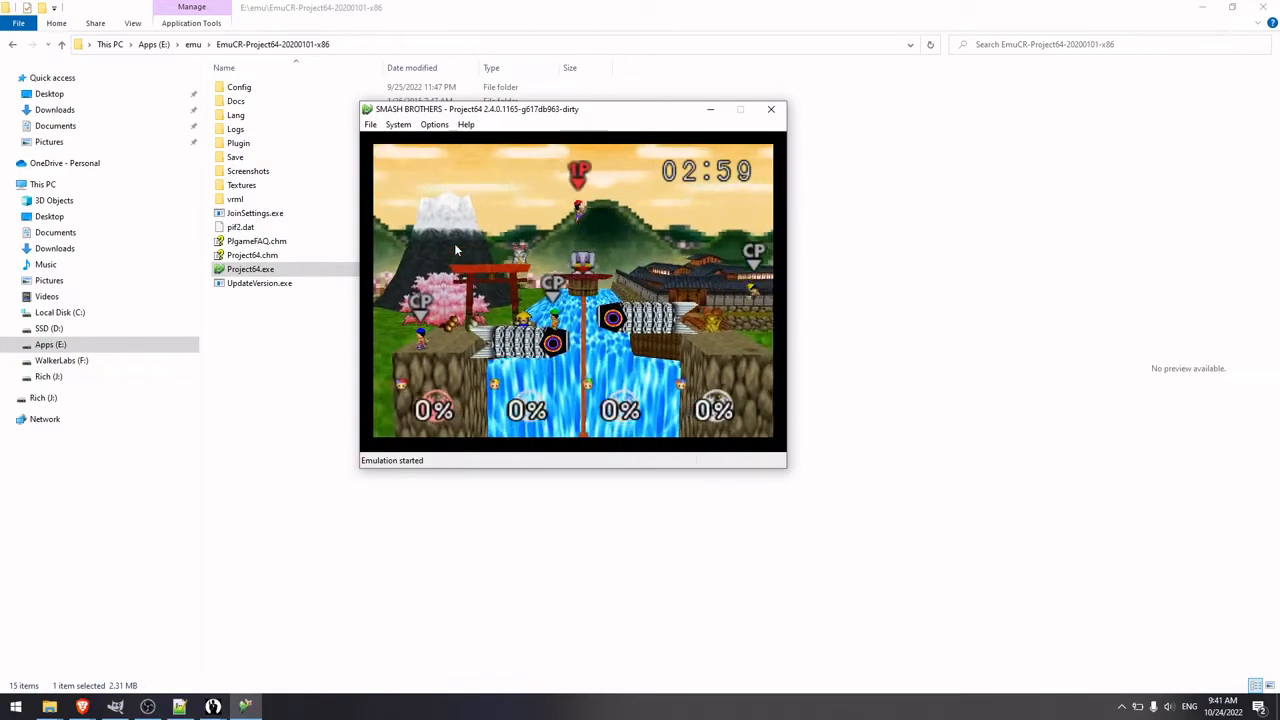
Step: Pause the match at different moments and rotate the camera to inspect player 1's Brian model from the back, side and above
{"action": "key", "text": "Return"}
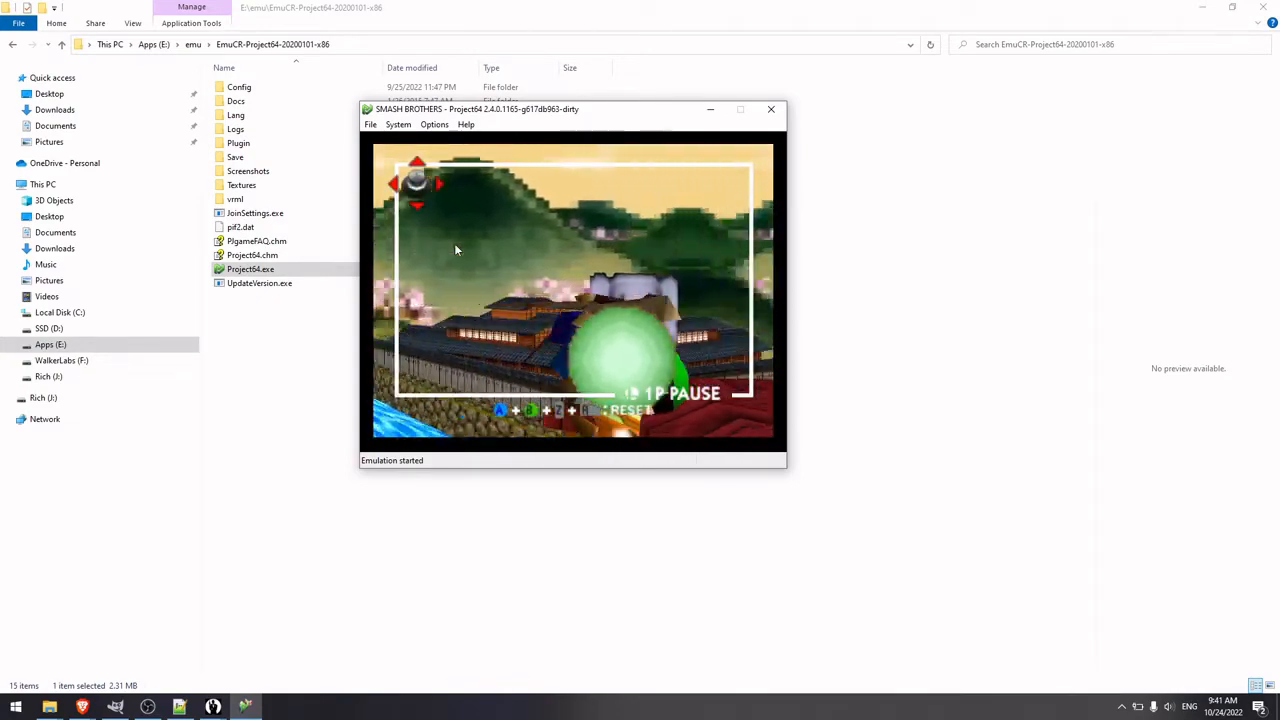
{"action": "key", "text": "Return"}
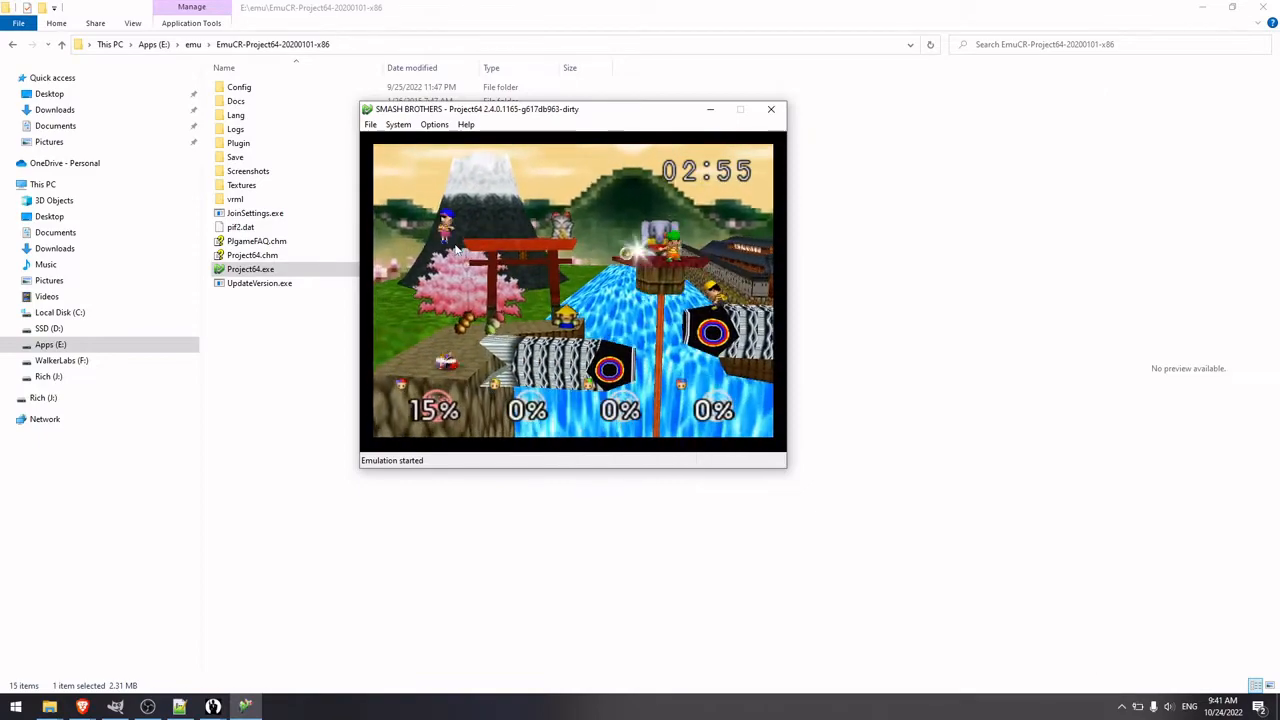
{"action": "key", "text": "Return"}
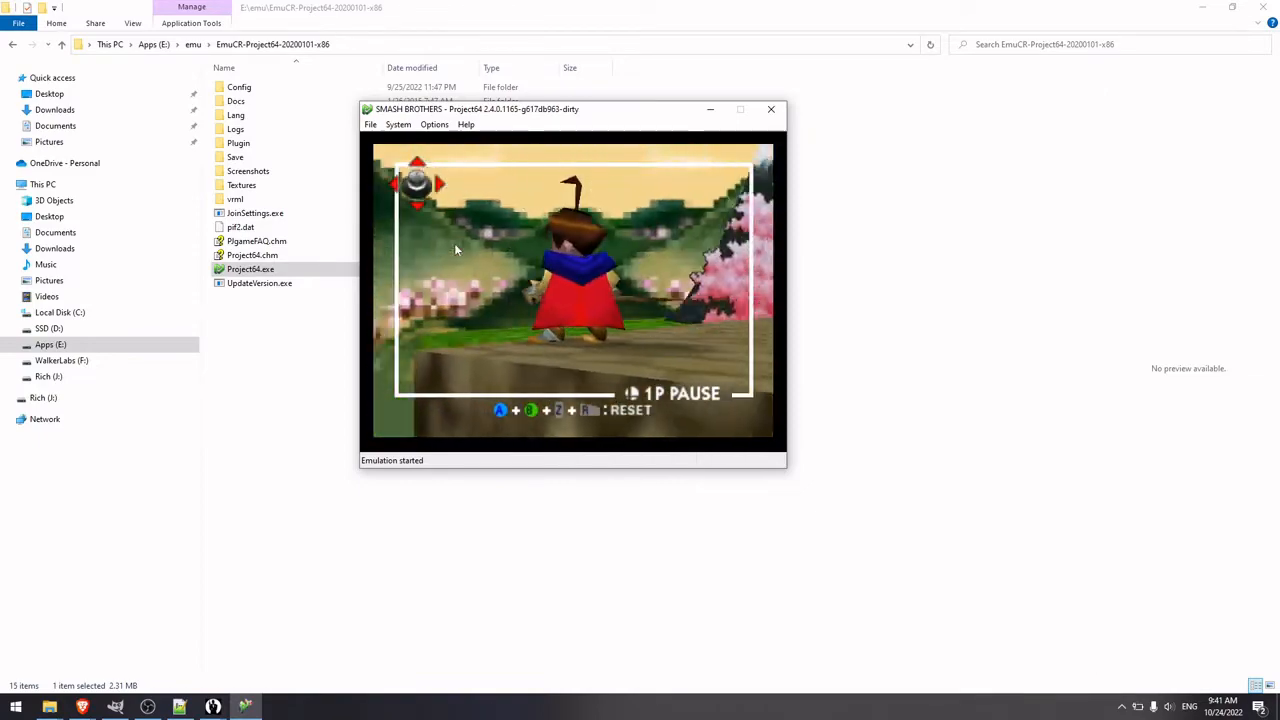
{"action": "key", "text": "Right"}
{"action": "key", "text": "Up"}
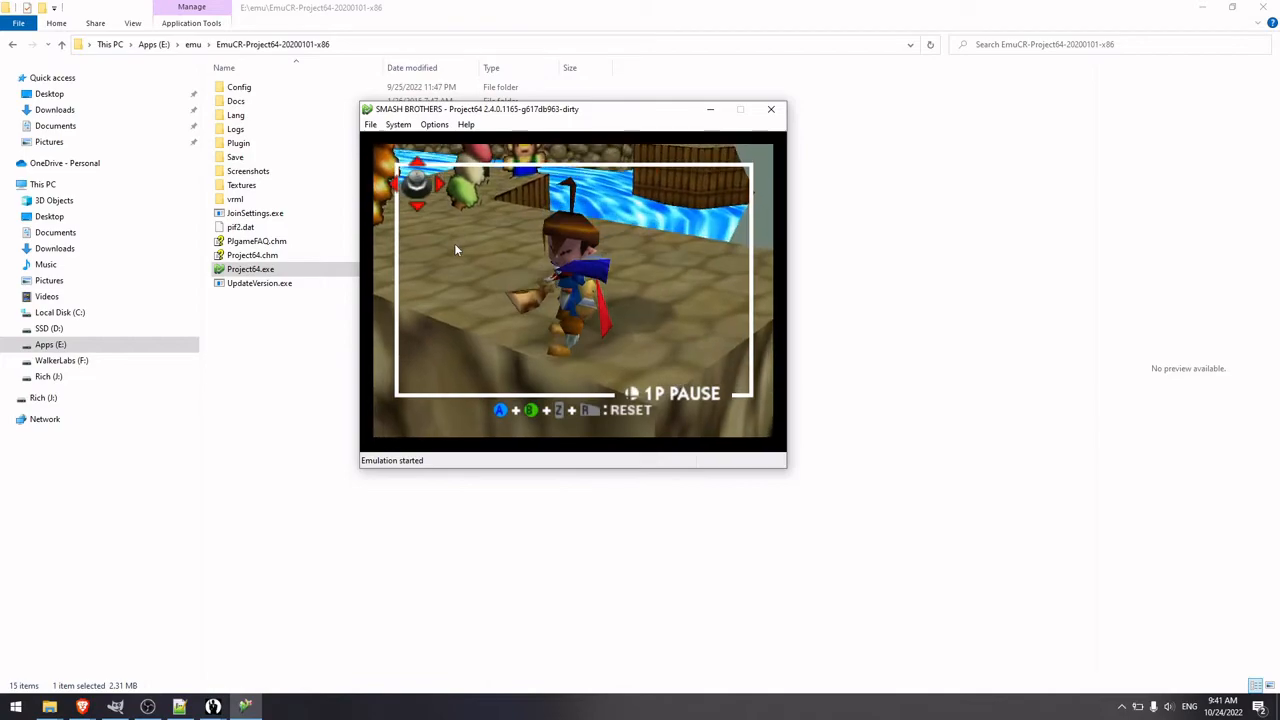
{"action": "key", "text": "Down"}
{"action": "key", "text": "Return"}
Step: Pause during further animations to inspect Brian's face and staff textures from several angles, and close the emulator
{"action": "key", "text": "Return"}
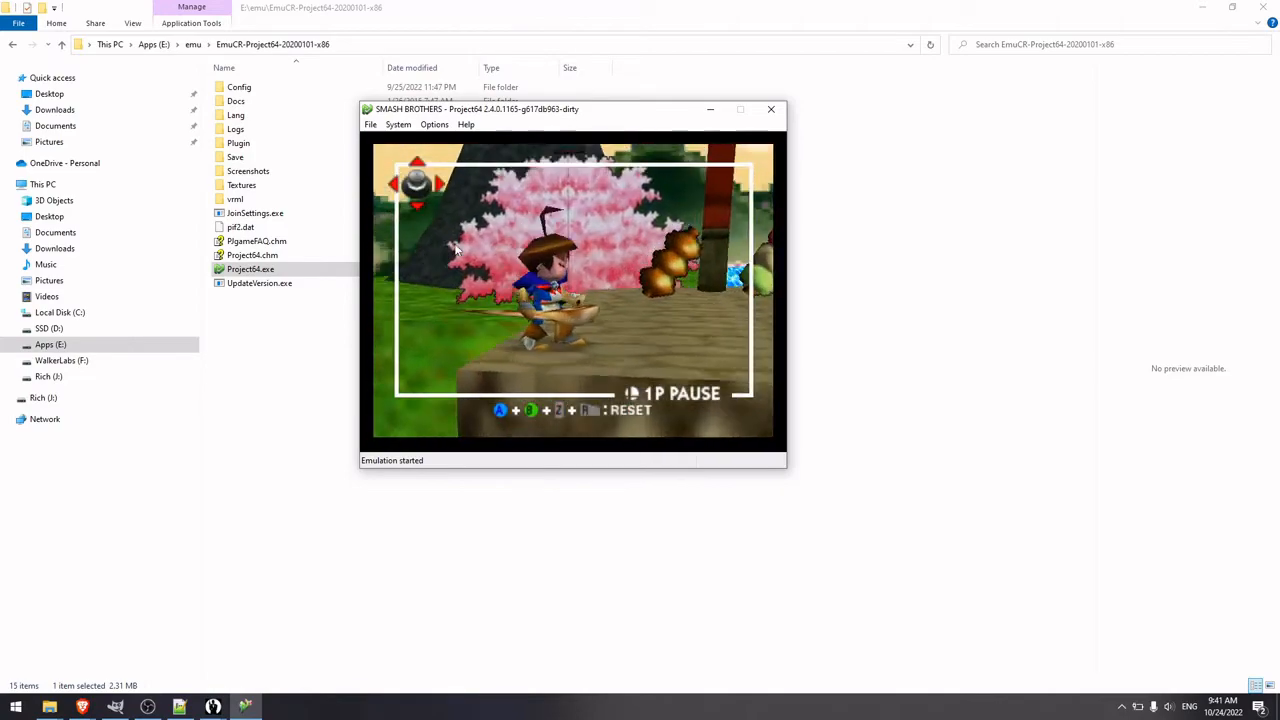
{"action": "key", "text": "Right"}
{"action": "key", "text": "Left"}
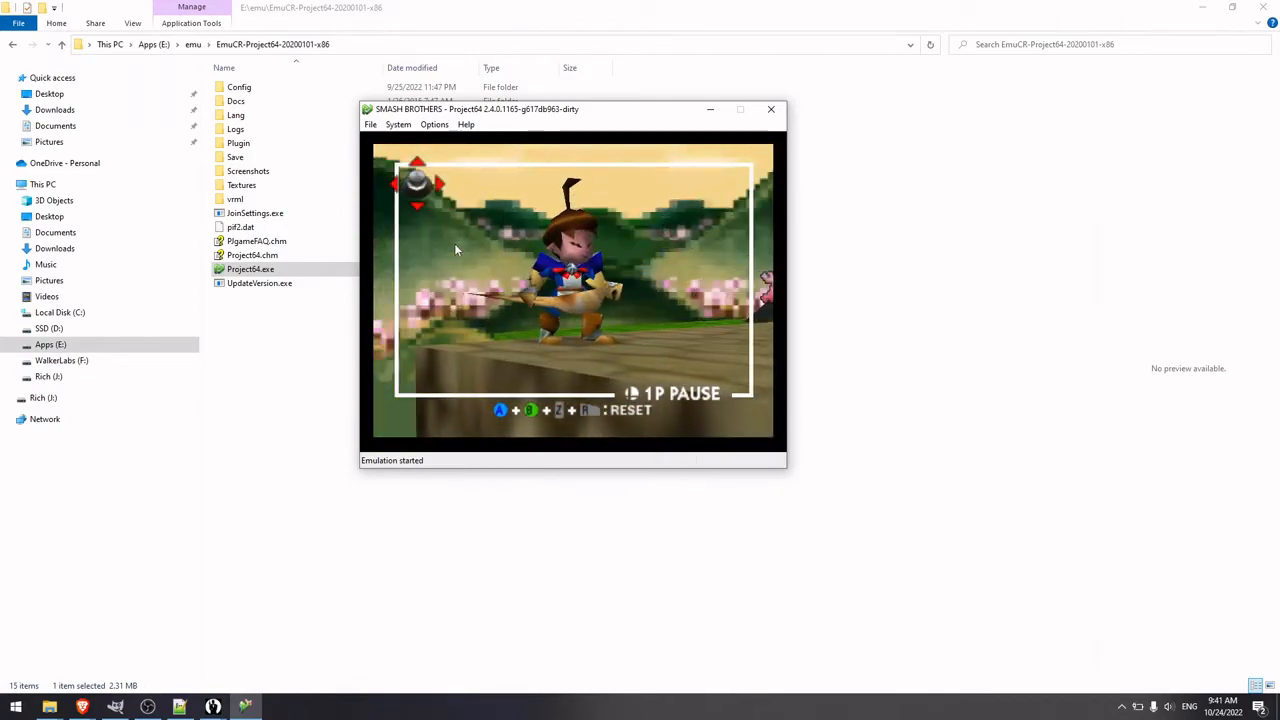
{"action": "key", "text": "Return"}
{"action": "key", "text": "Return"}
{"action": "key", "text": "Return"}
{"action": "key", "text": "Return"}
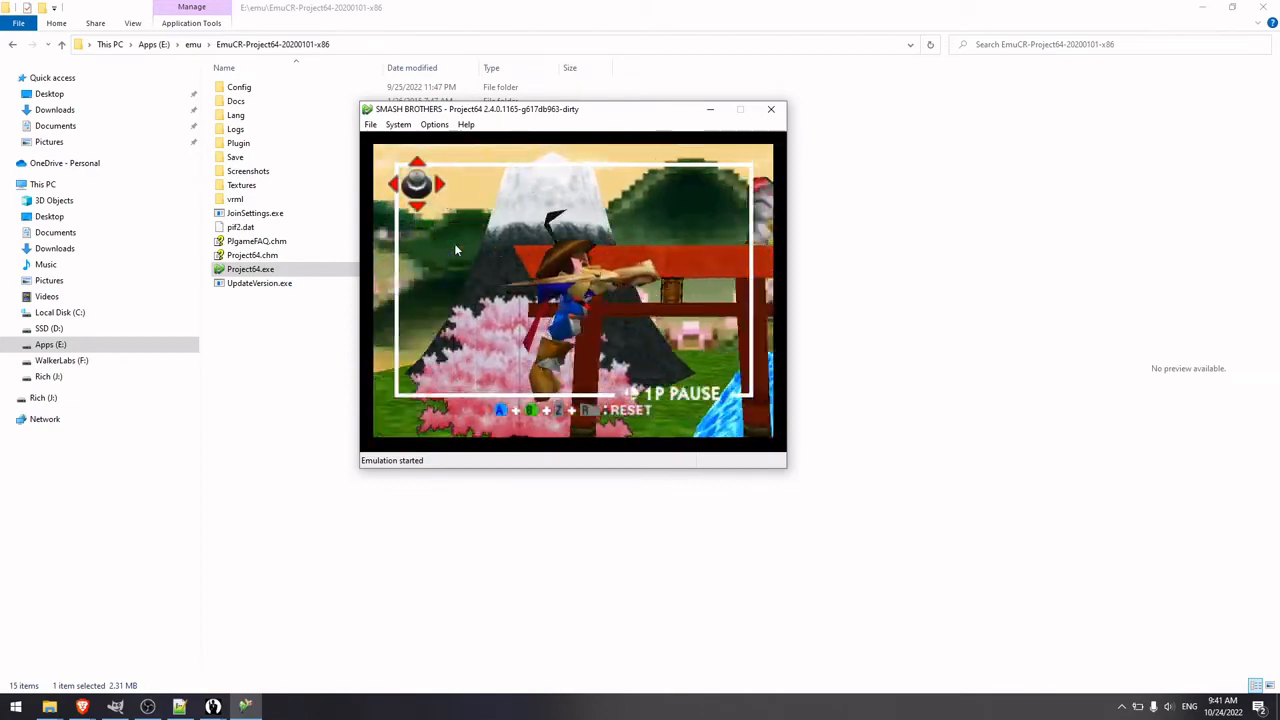
{"action": "key", "text": "Down"}
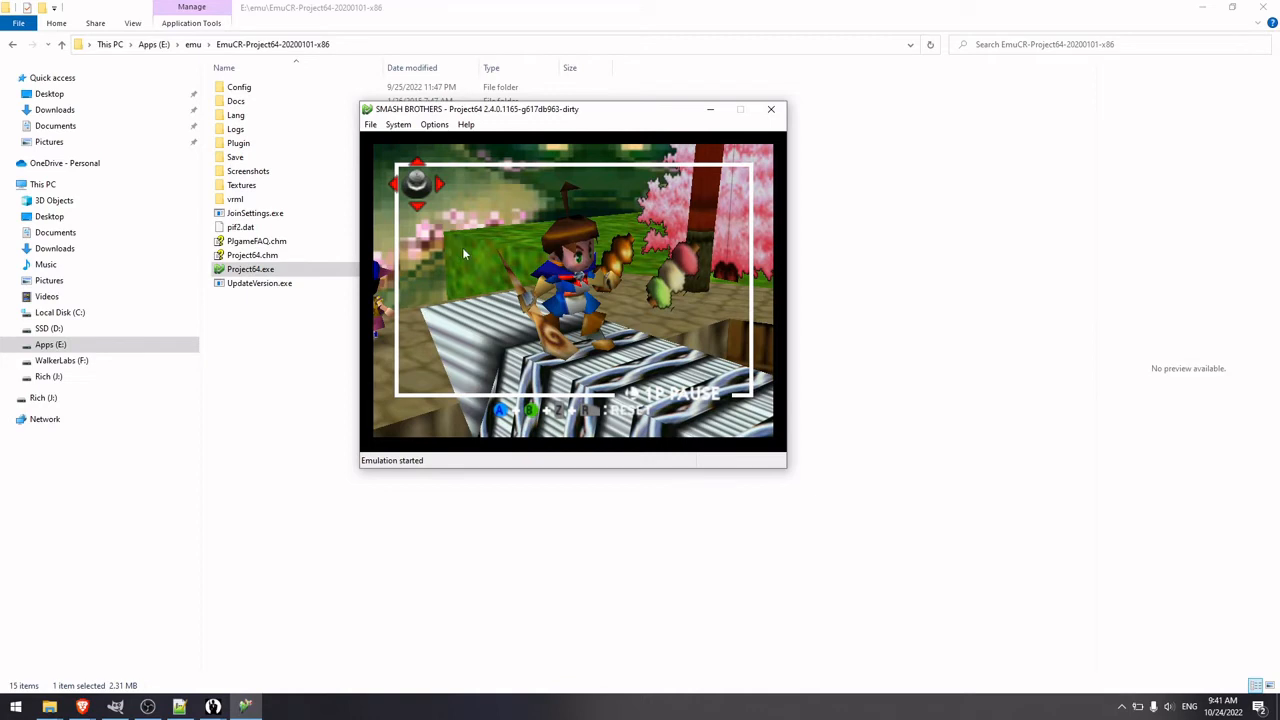
{"action": "left_click", "coordinate": [771, 109]}
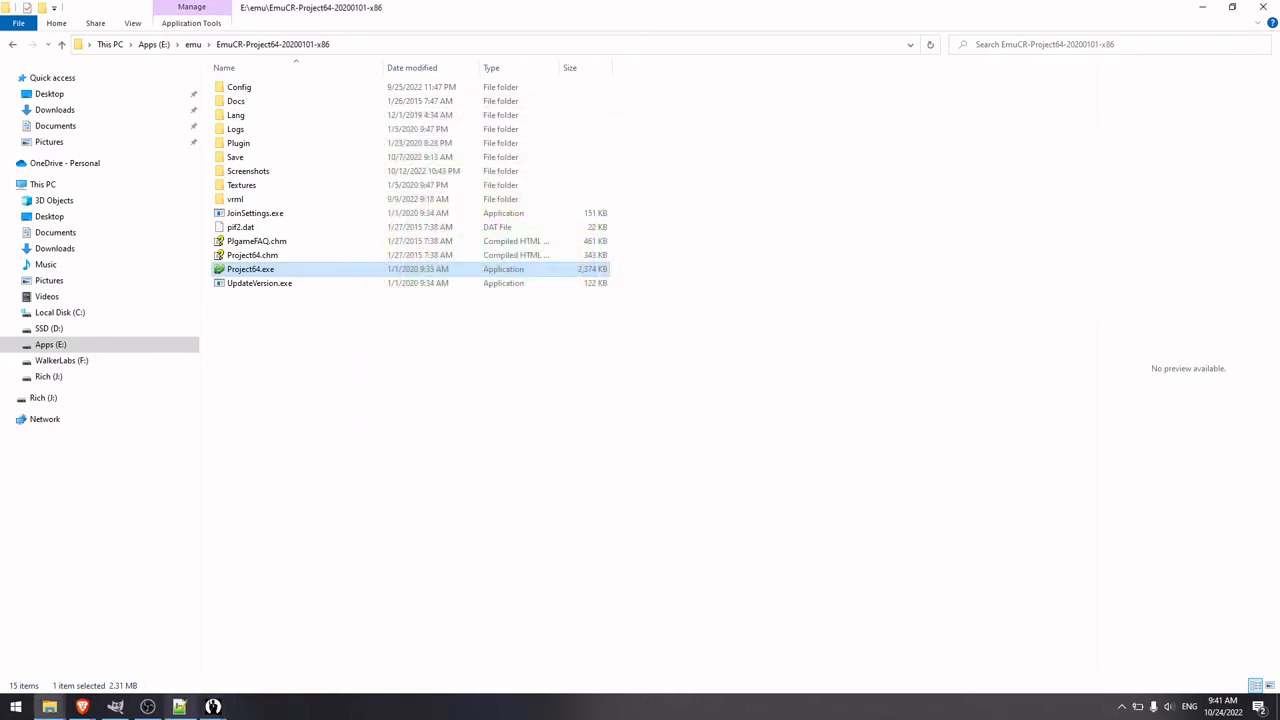
Step: Open Brian_cloth_c_Green.bmp from the HighPolyModel folder in GIMP
{"action": "mouse_move", "coordinate": [213, 706]}
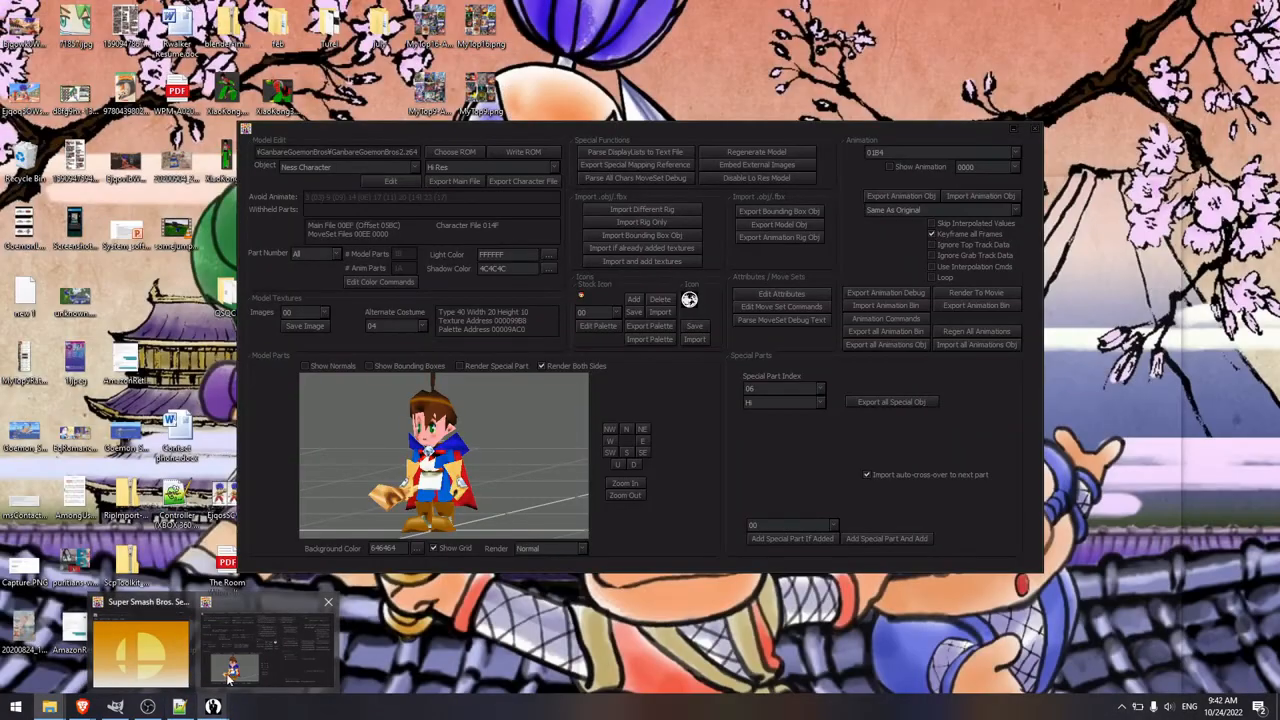
{"action": "mouse_move", "coordinate": [53, 707]}
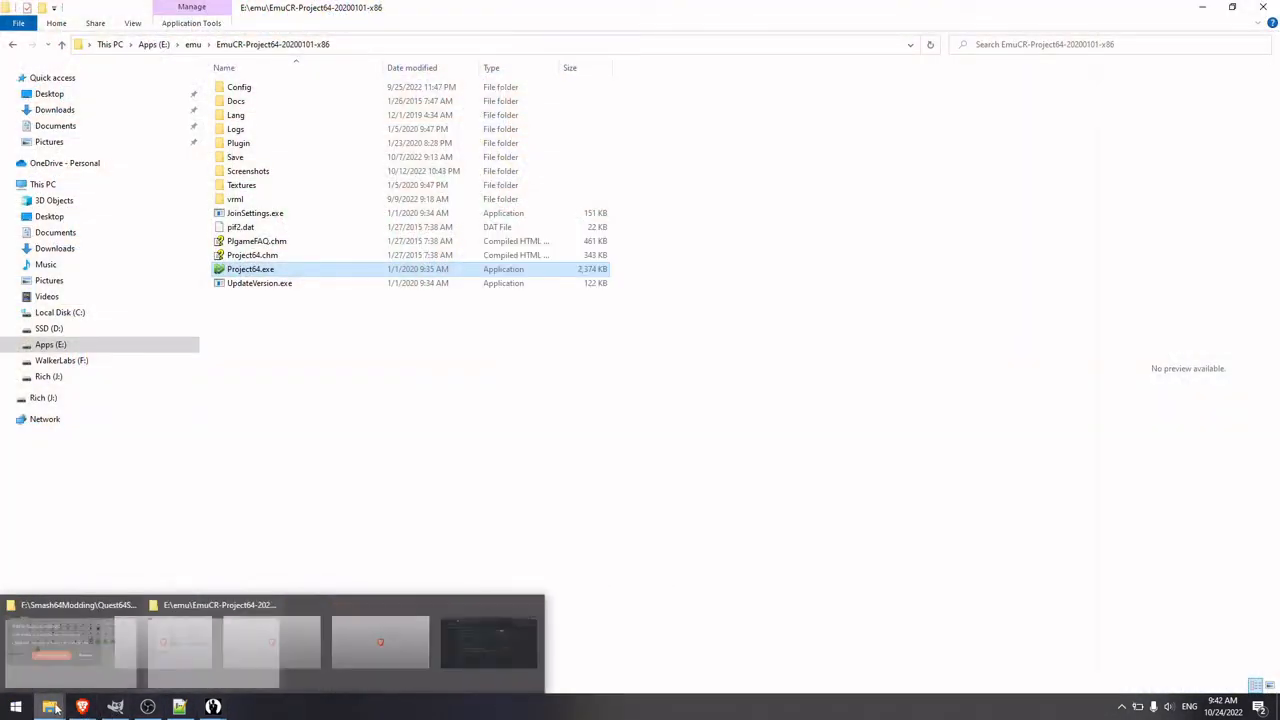
{"action": "left_click", "coordinate": [70, 645]}
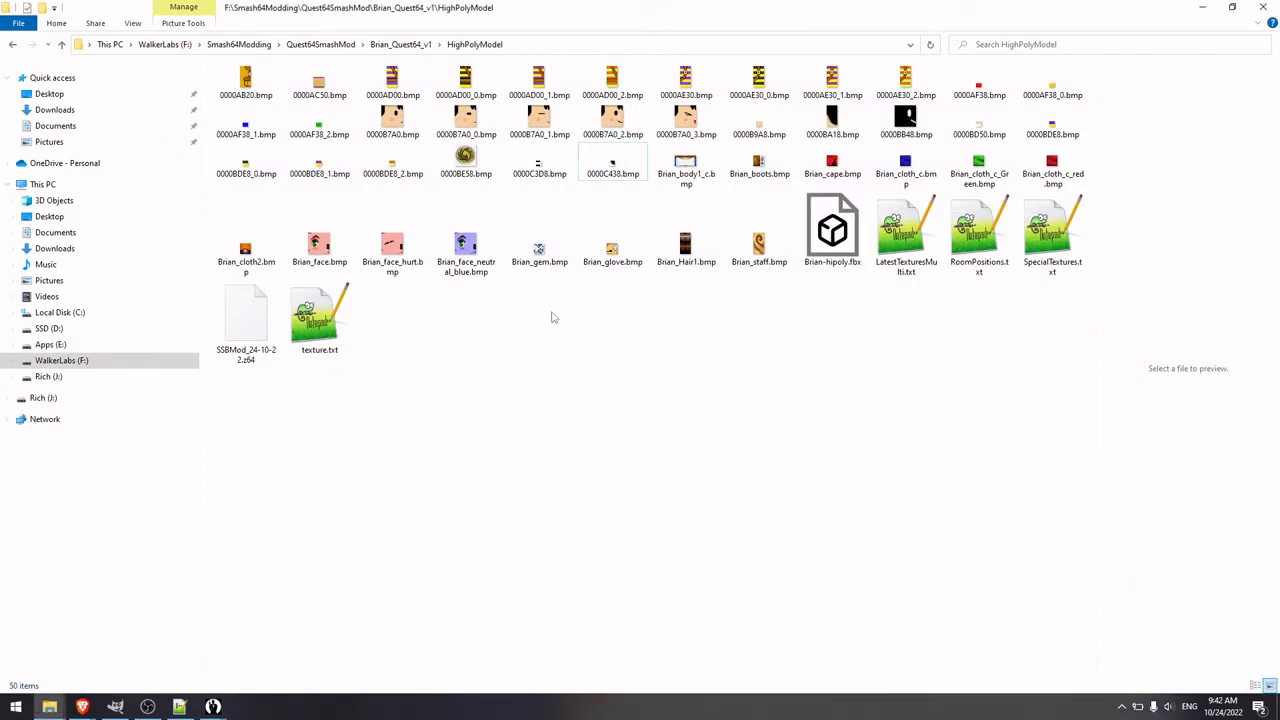
{"action": "left_click", "coordinate": [968, 164]}
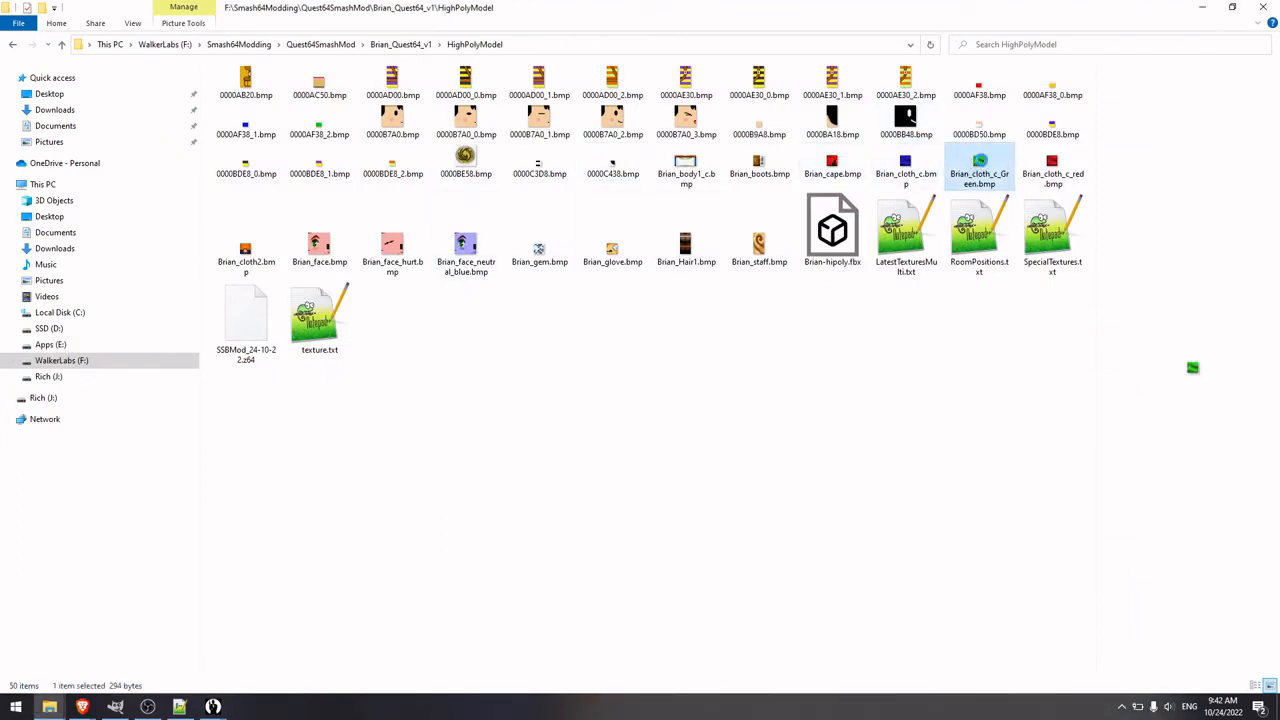
{"action": "right_click", "coordinate": [982, 164]}
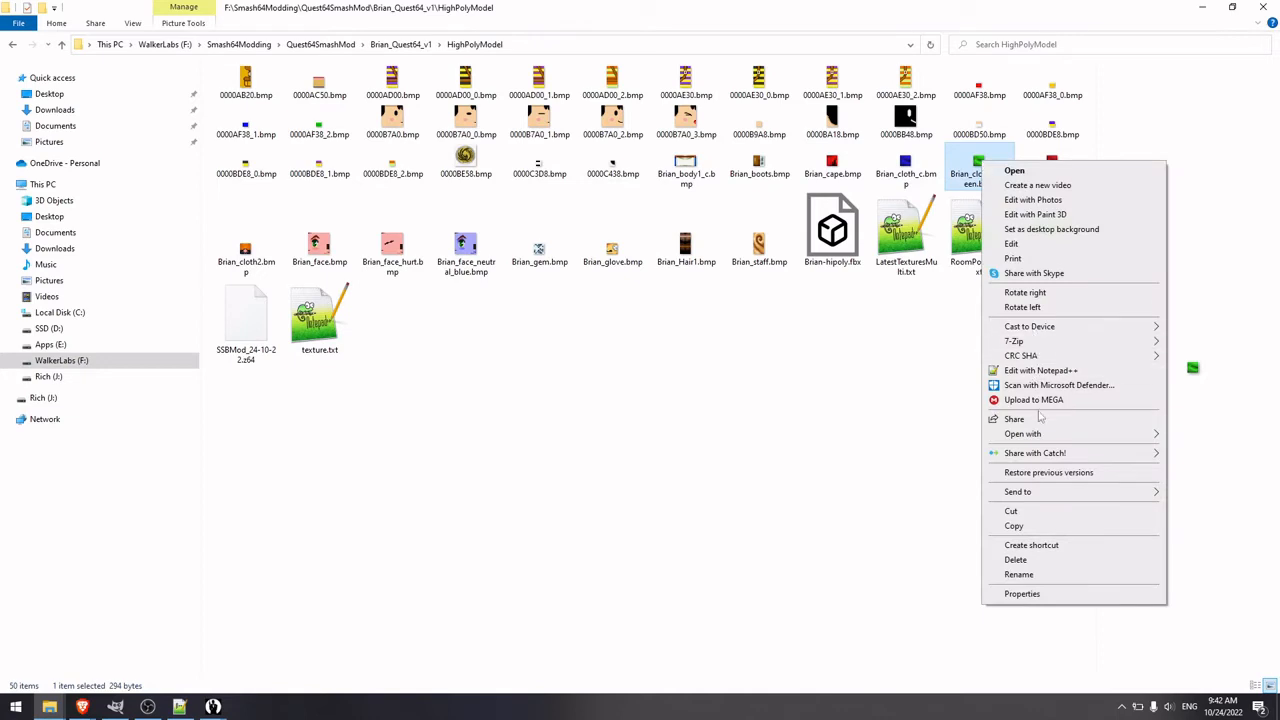
{"action": "left_click", "coordinate": [948, 433]}
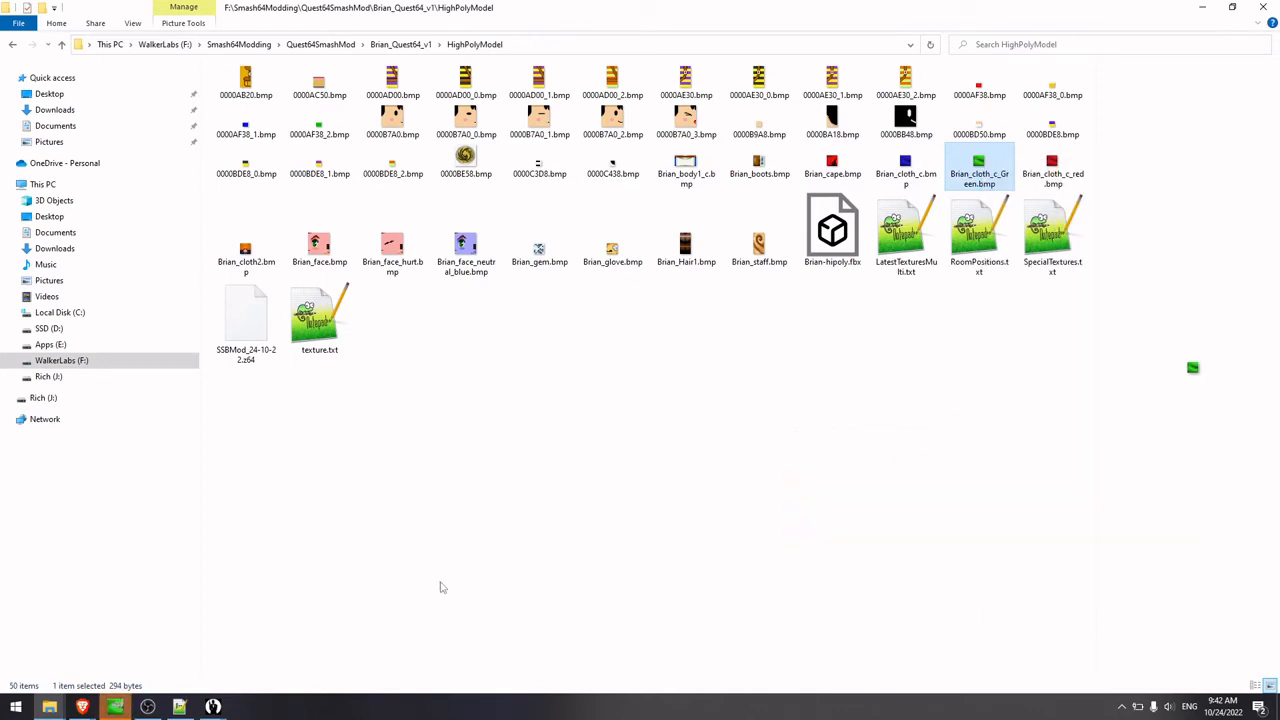
{"action": "left_click", "coordinate": [113, 712]}
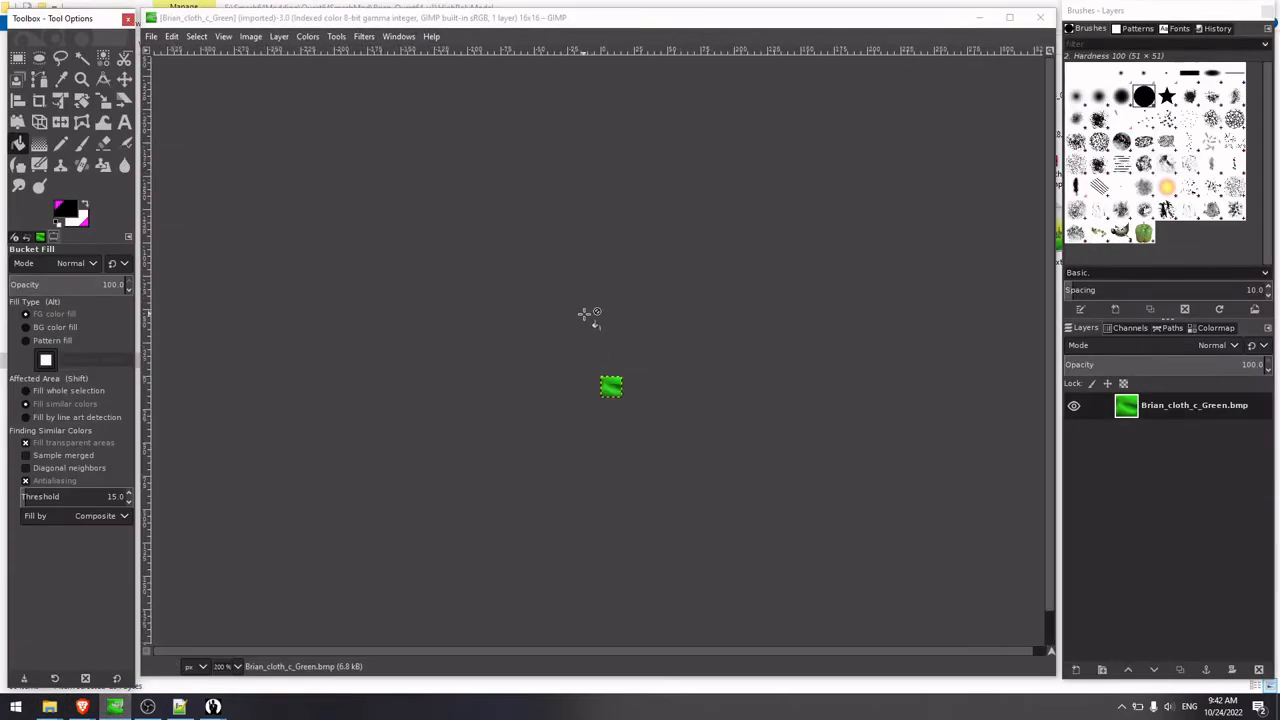
Step: Display the green cloth texture's colormap, then convert the image to RGB and back to indexed colors to compare the palette
{"action": "left_click", "coordinate": [1213, 328]}
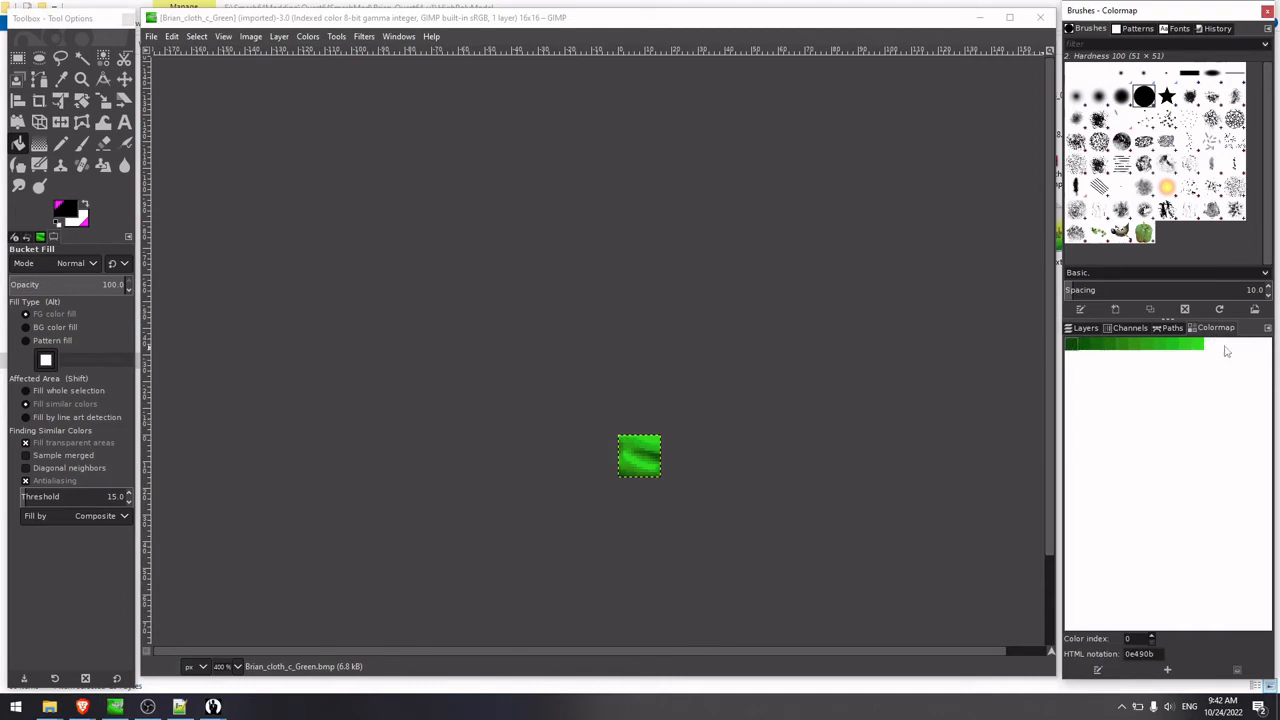
{"action": "left_click", "coordinate": [252, 37]}
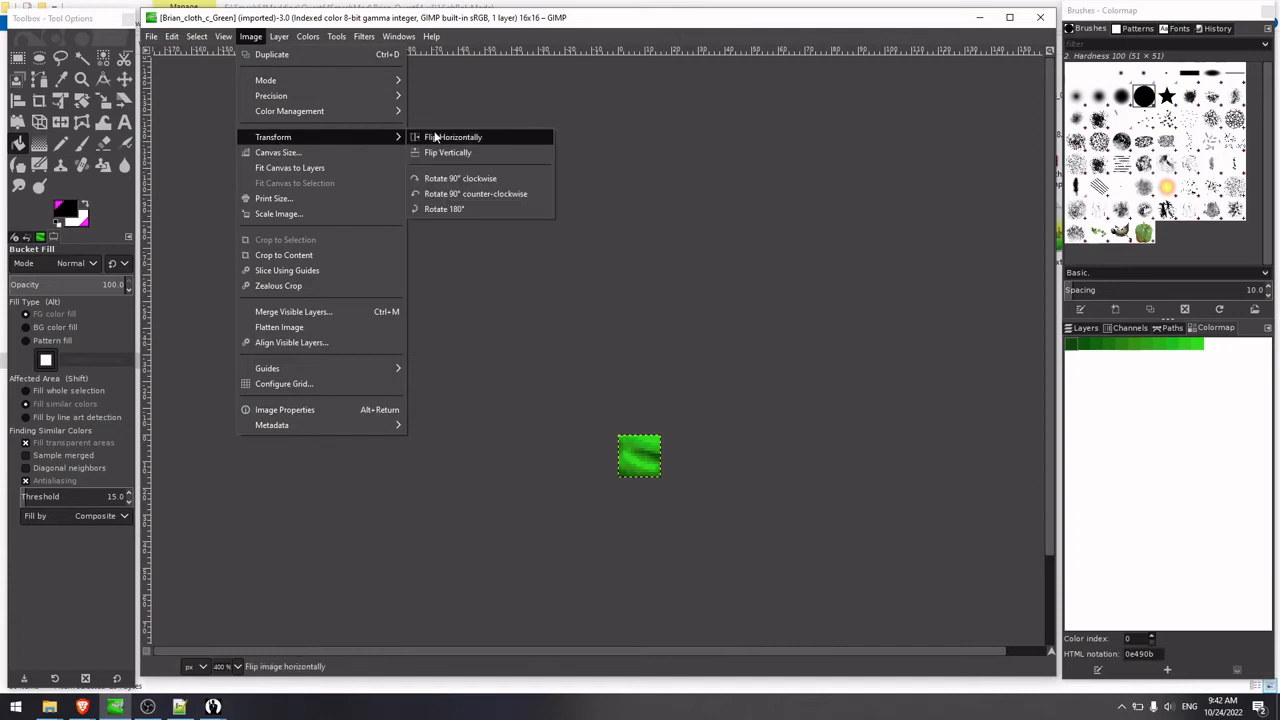
{"action": "mouse_move", "coordinate": [295, 80]}
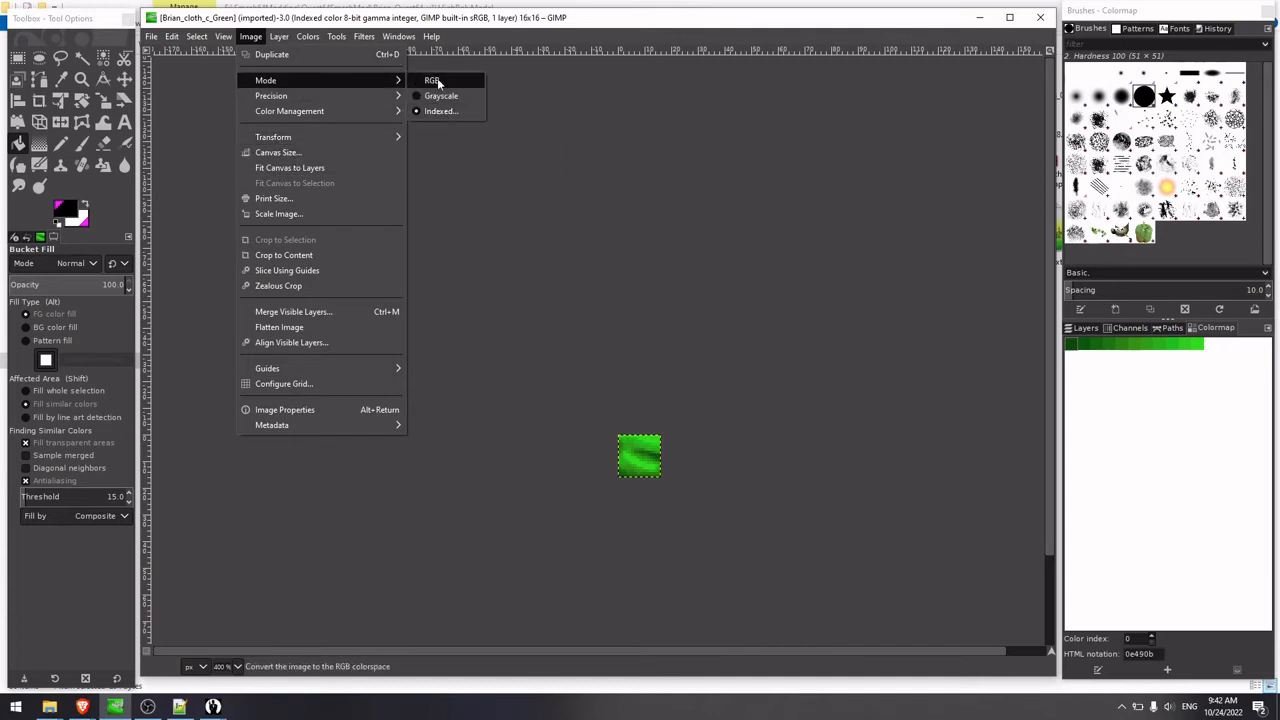
{"action": "left_click", "coordinate": [437, 79]}
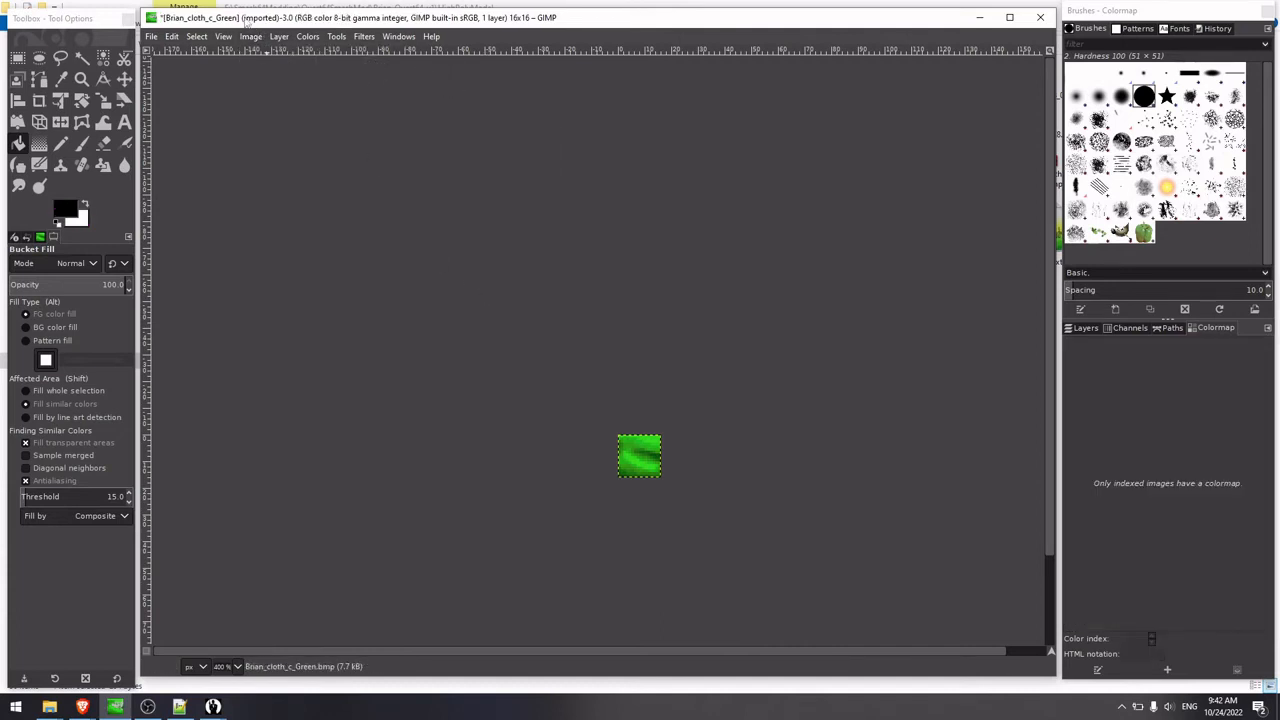
{"action": "left_click", "coordinate": [250, 36]}
{"action": "mouse_move", "coordinate": [337, 80]}
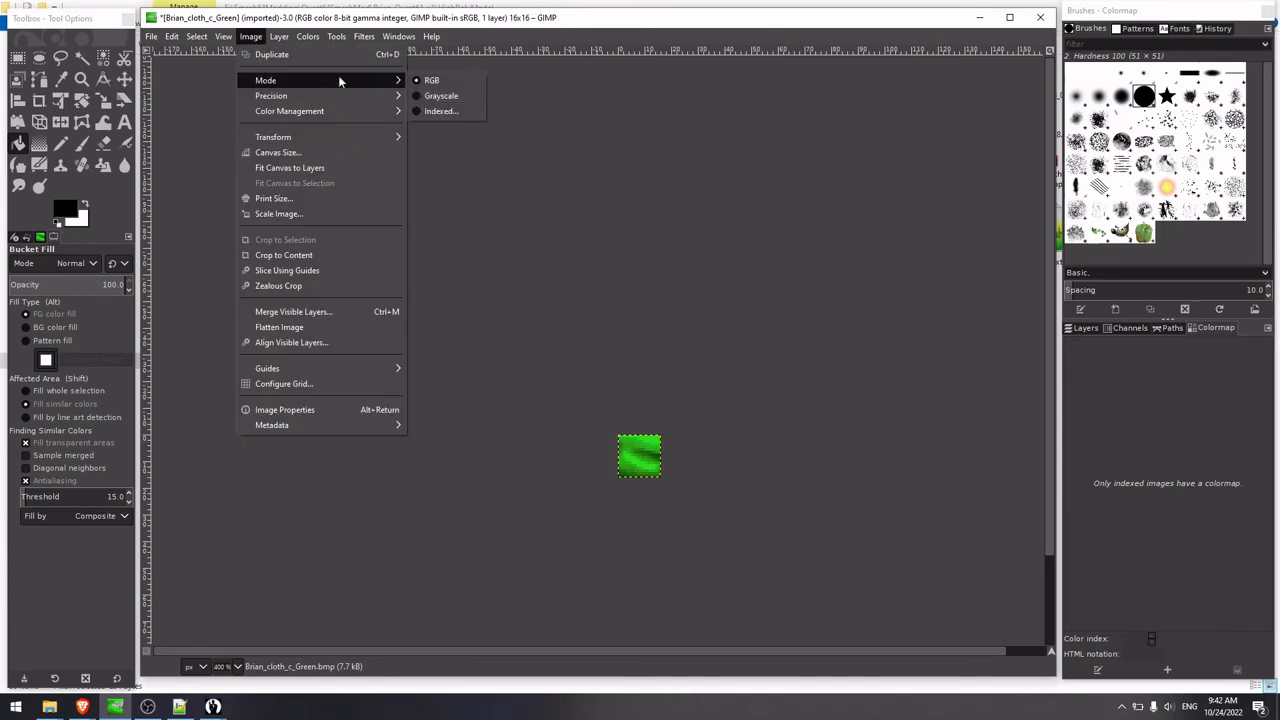
{"action": "left_click", "coordinate": [437, 111]}
{"action": "left_click", "coordinate": [647, 485]}
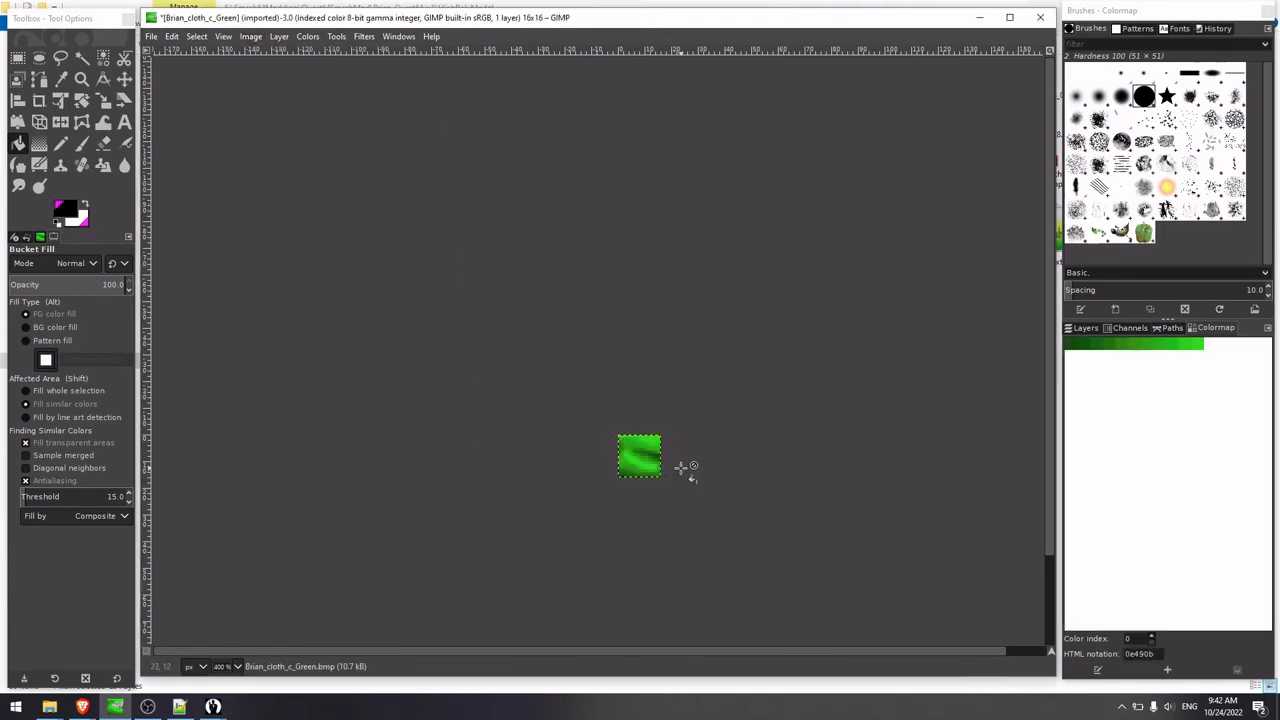
{"action": "scroll", "coordinate": [808, 462], "scroll_direction": "up", "scroll_amount": 4}
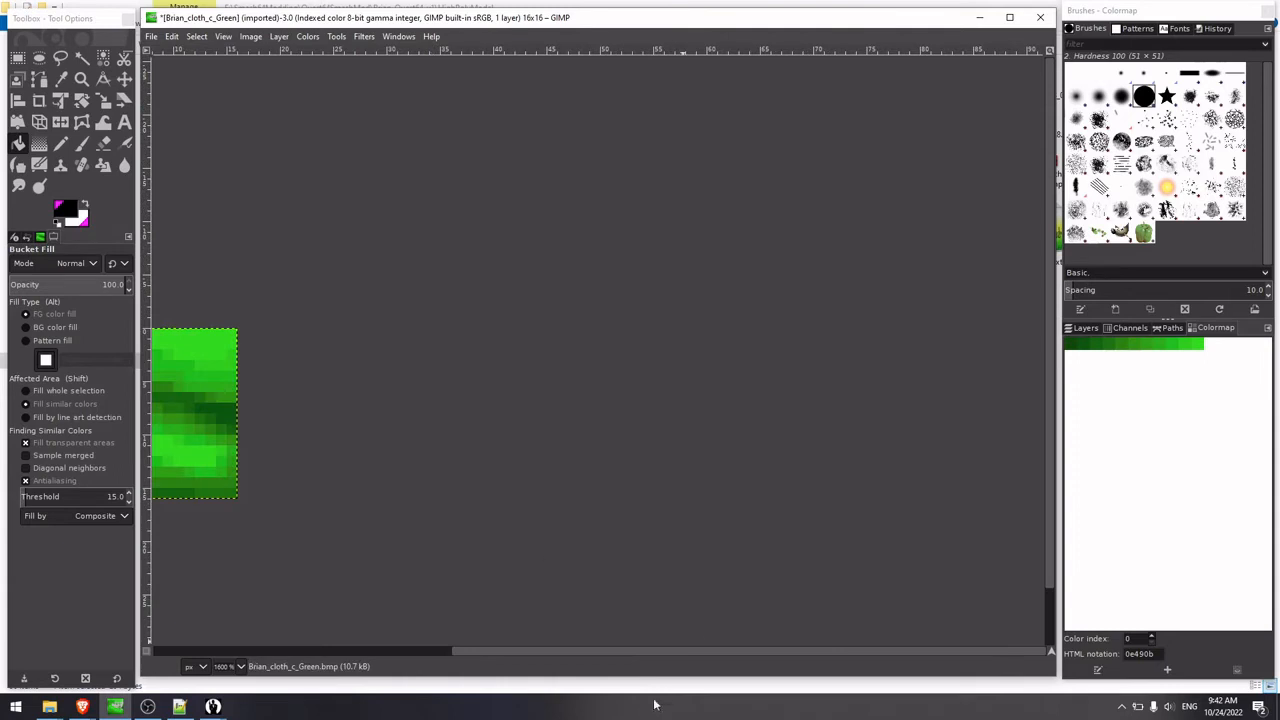
{"action": "left_click_drag", "start_coordinate": [712, 648], "coordinate": [537, 645]}
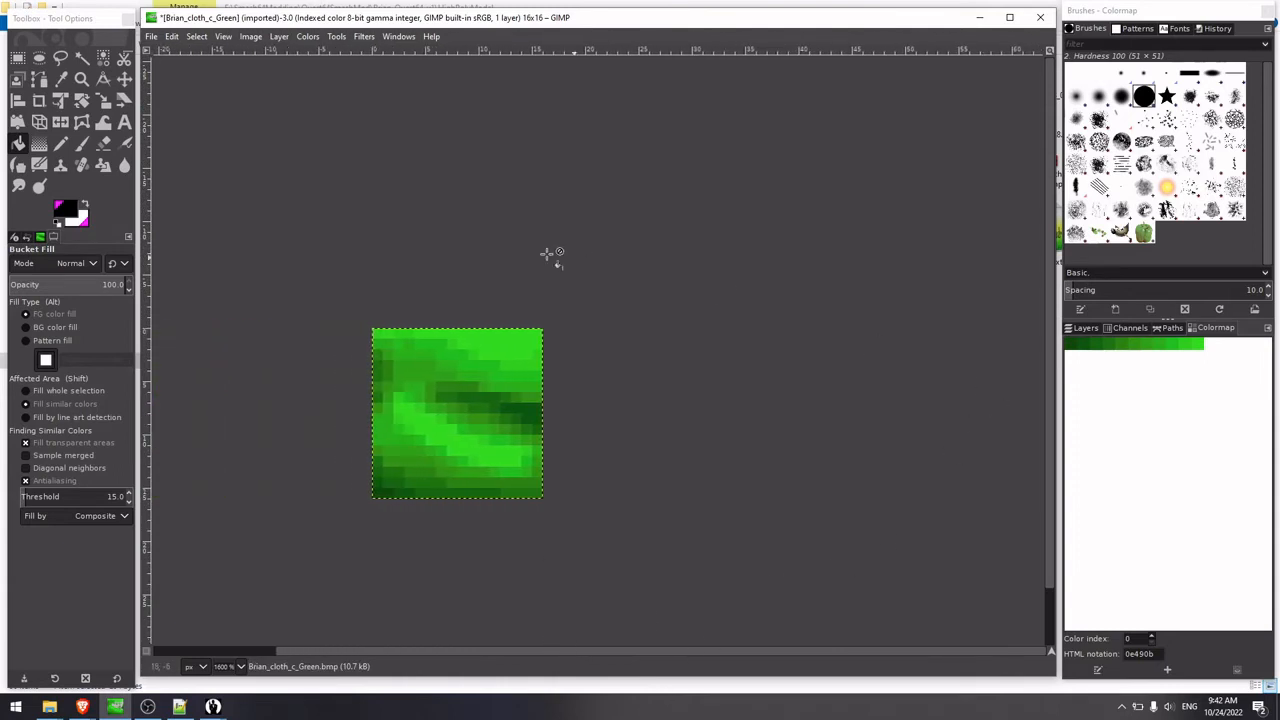
Step: Convert the green cloth image to RGB and resize its canvas to 16 × 18 pixels
{"action": "left_click", "coordinate": [251, 37]}
{"action": "mouse_move", "coordinate": [288, 135]}
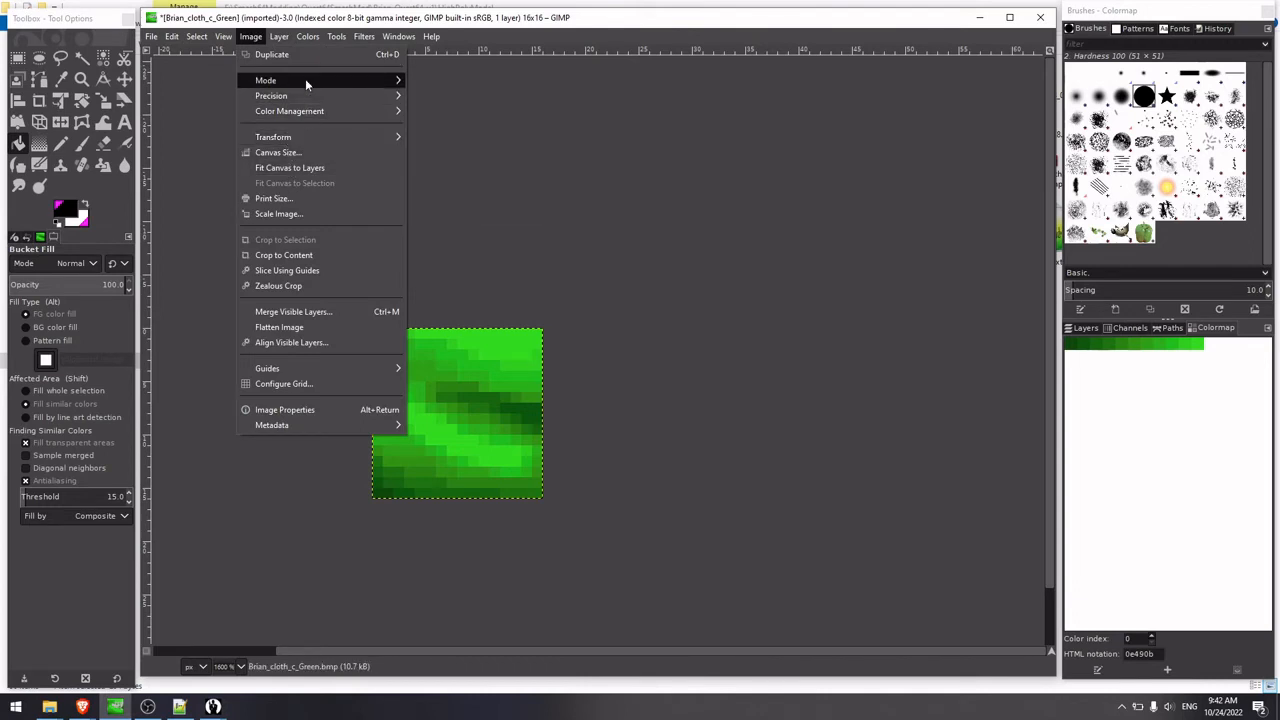
{"action": "left_click", "coordinate": [428, 80]}
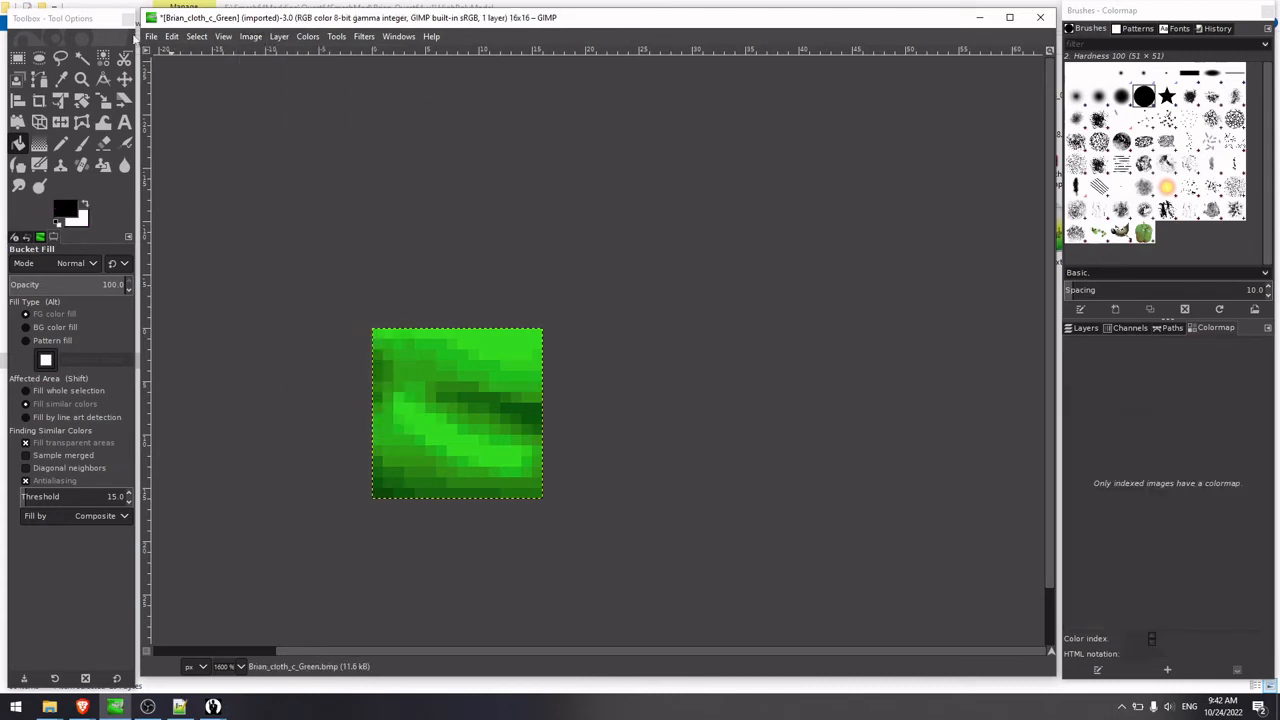
{"action": "left_click", "coordinate": [251, 40]}
{"action": "mouse_move", "coordinate": [281, 40]}
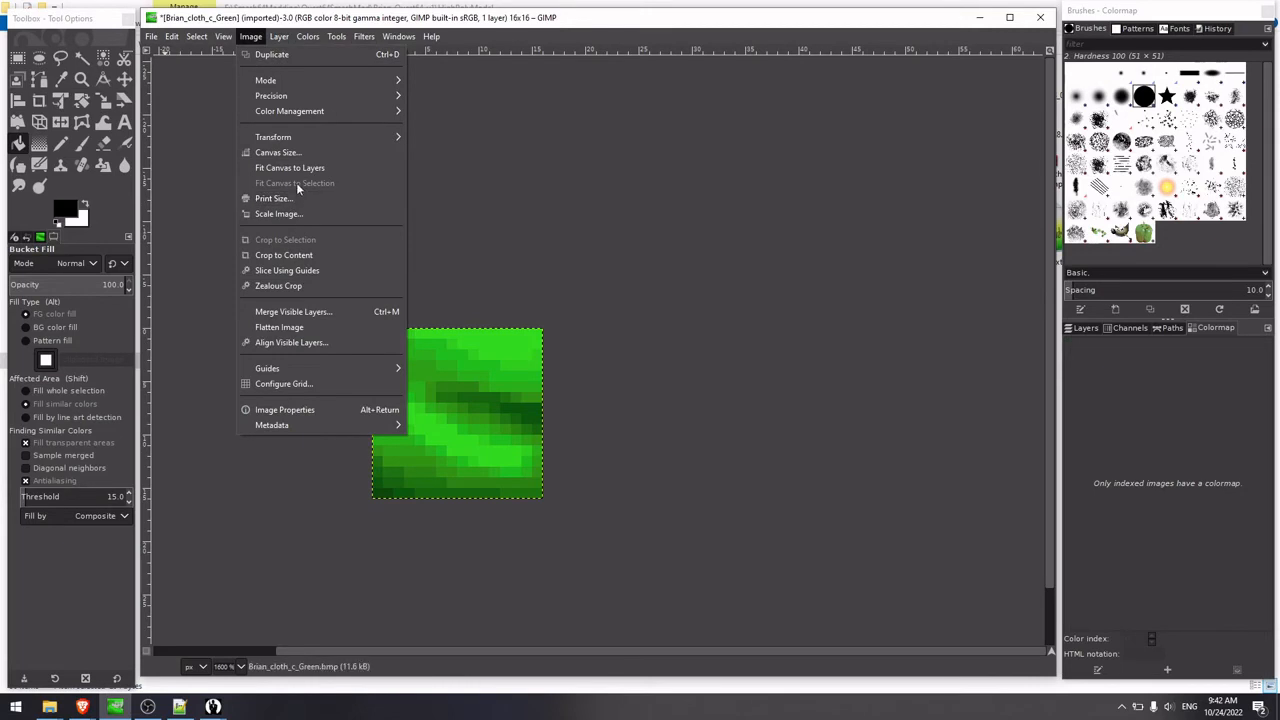
{"action": "left_click", "coordinate": [280, 152]}
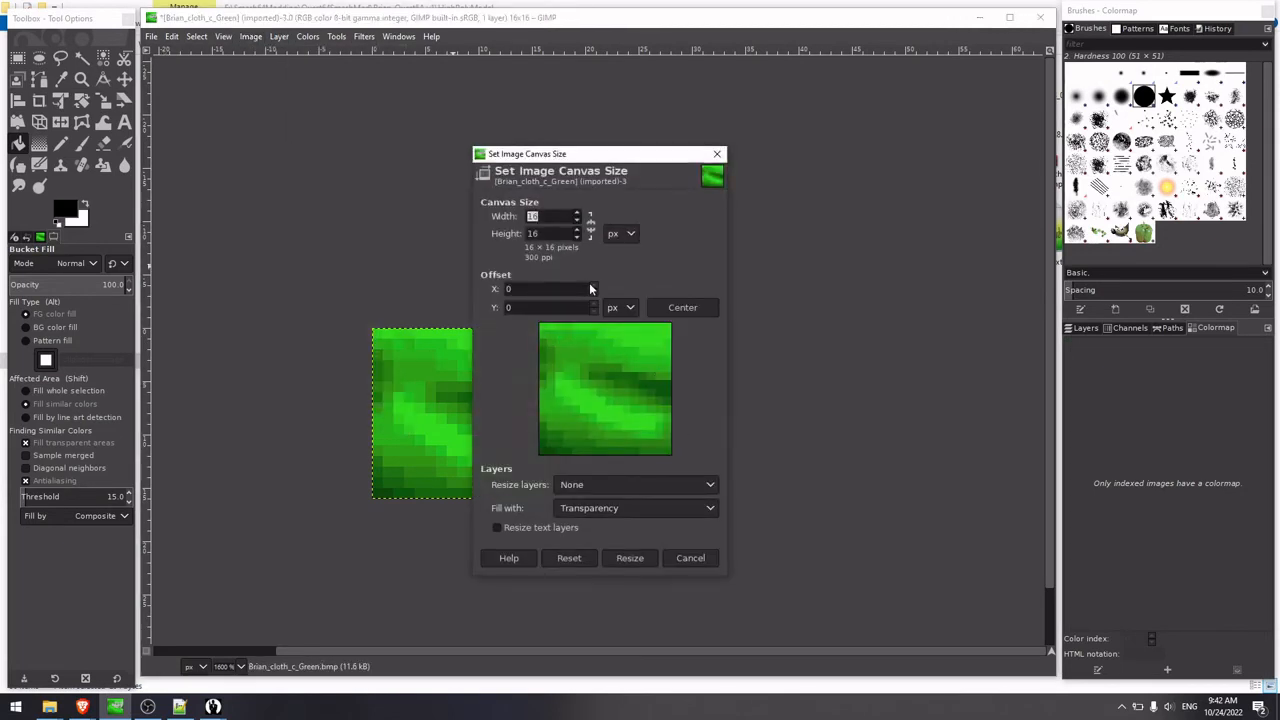
{"action": "left_click", "coordinate": [576, 232]}
{"action": "left_click", "coordinate": [576, 232]}
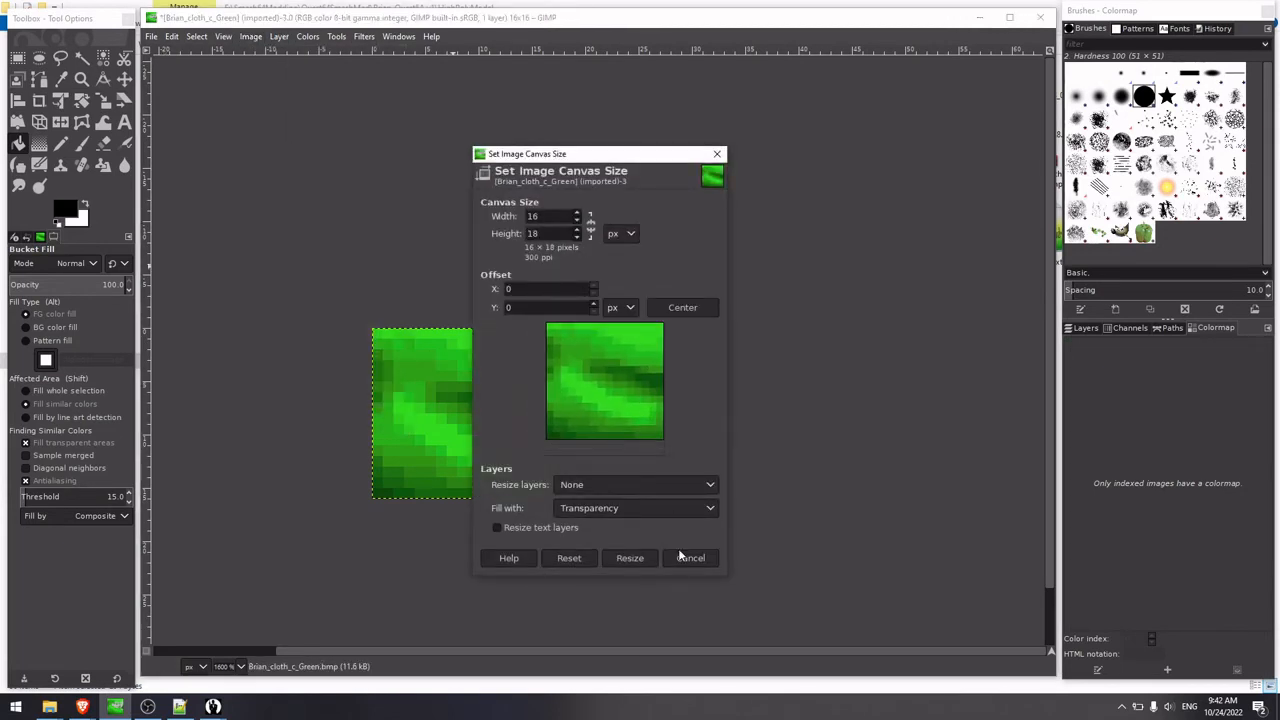
{"action": "left_click", "coordinate": [630, 558]}
Step: Add a transparent 16 × 18 px layer named YaeBody beneath the green cloth layer and fill it with dark red 220000
{"action": "left_click", "coordinate": [60, 215]}
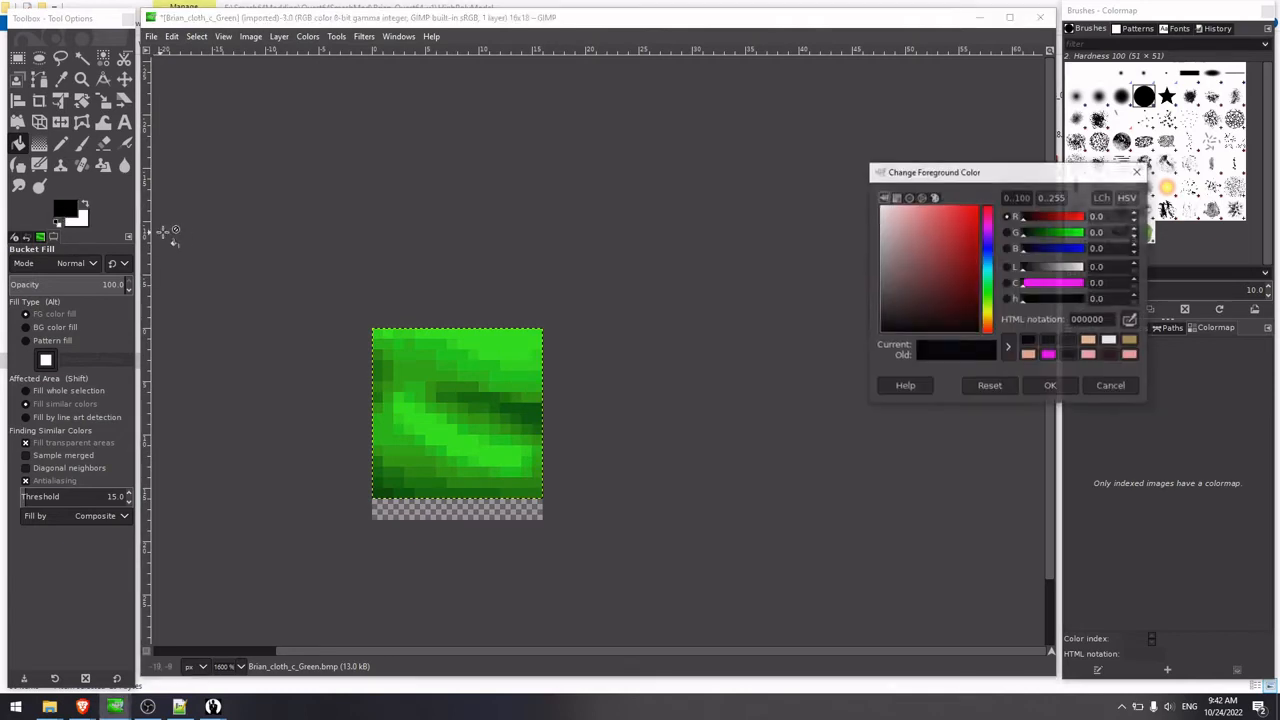
{"action": "left_click_drag", "start_coordinate": [952, 308], "coordinate": [981, 318]}
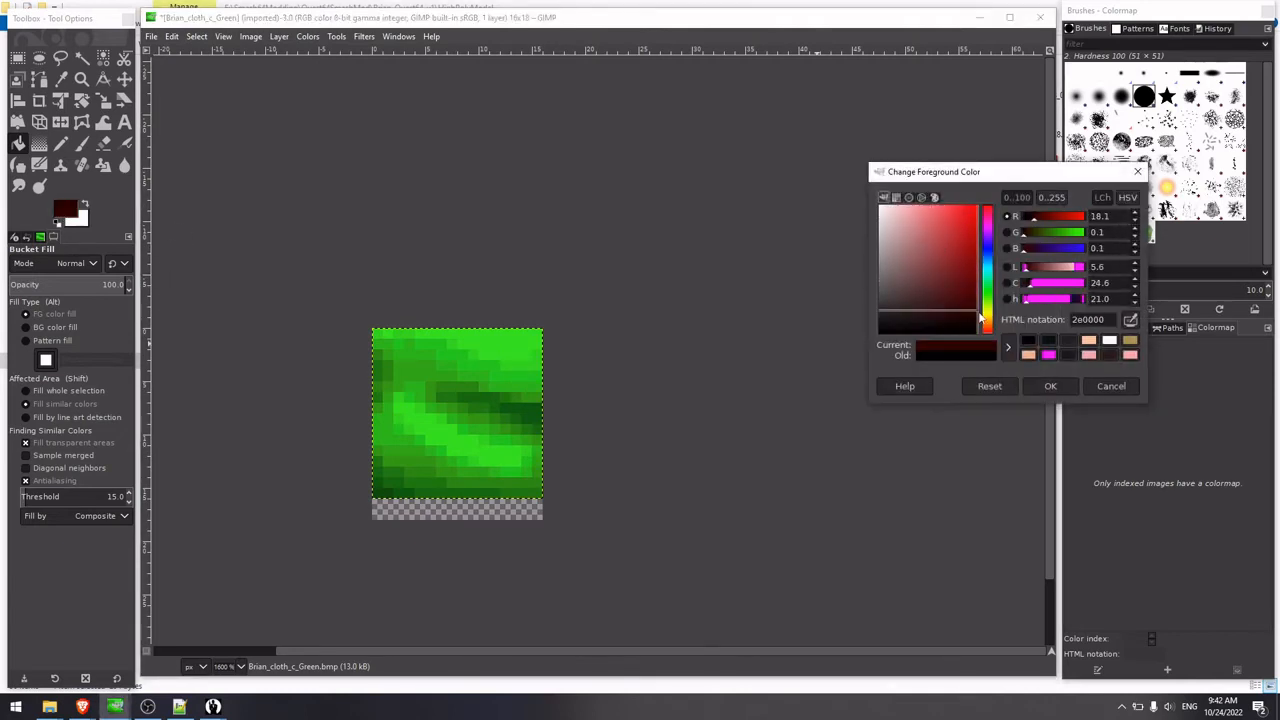
{"action": "left_click", "coordinate": [1050, 386]}
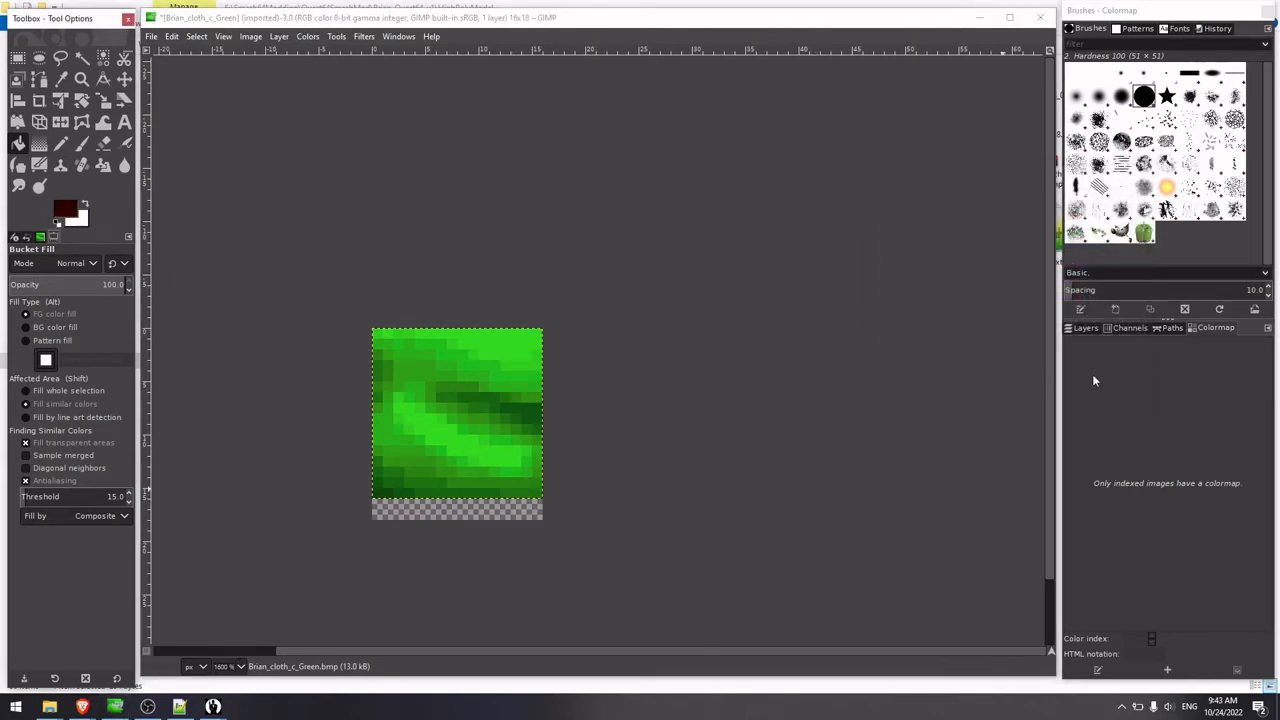
{"action": "left_click", "coordinate": [1090, 333]}
{"action": "right_click", "coordinate": [1140, 404]}
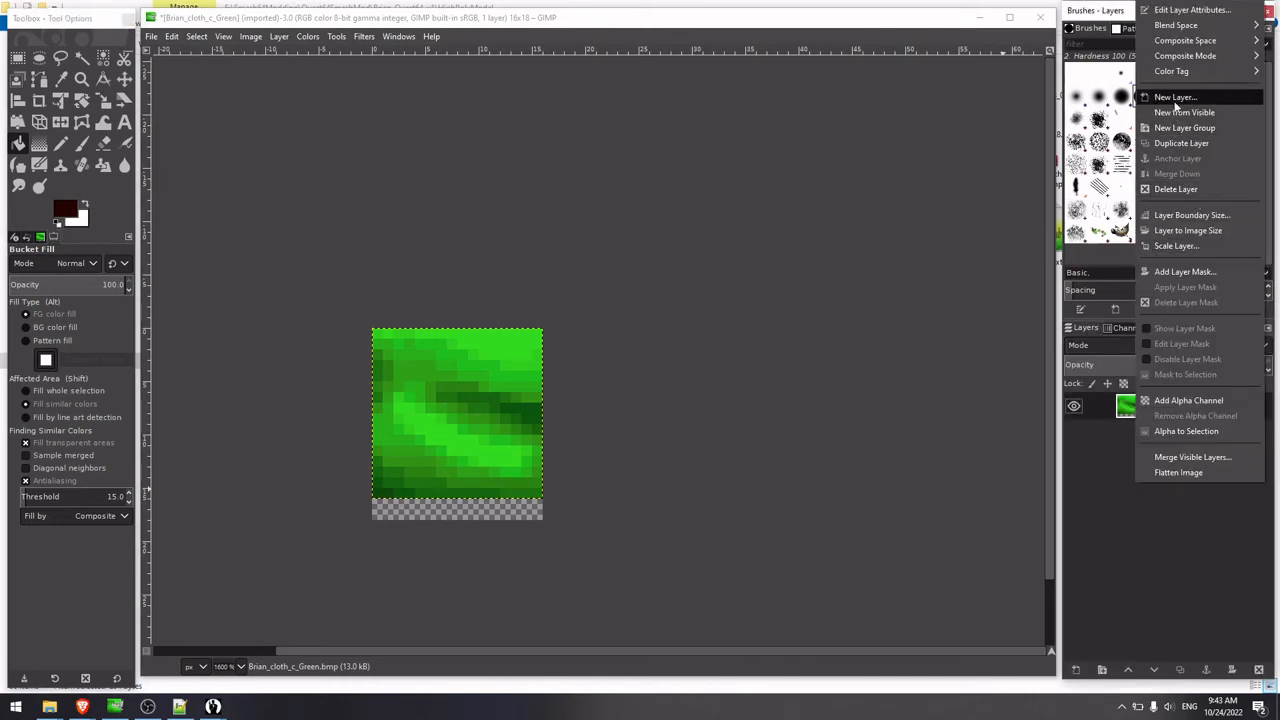
{"action": "left_click", "coordinate": [1176, 97]}
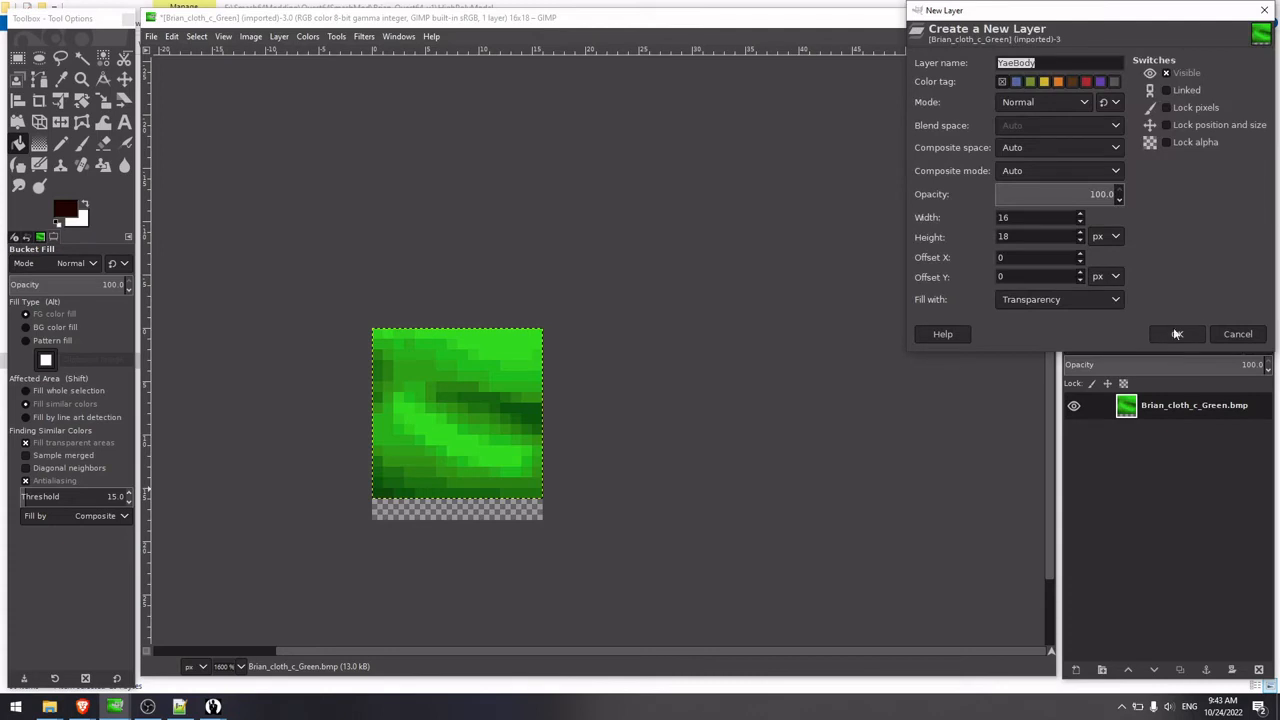
{"action": "left_click", "coordinate": [1177, 334]}
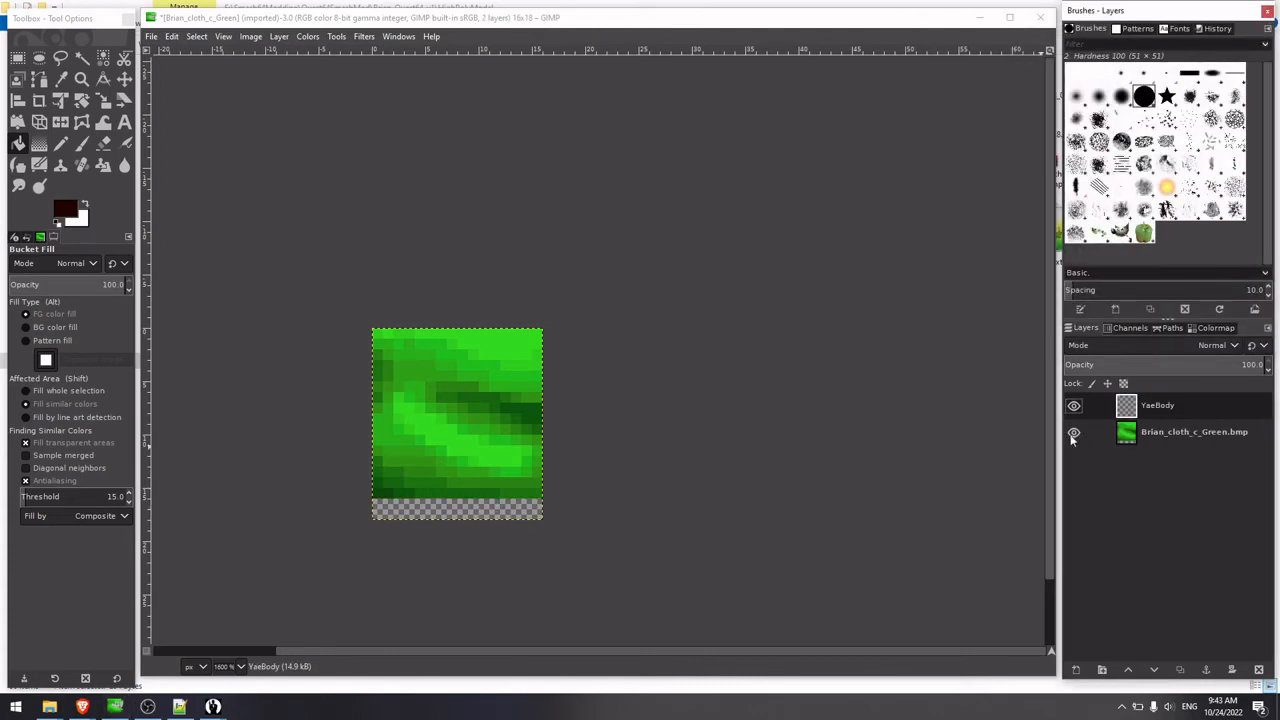
{"action": "left_click_drag", "start_coordinate": [1128, 428], "coordinate": [1128, 402]}
{"action": "left_click", "coordinate": [508, 508]}
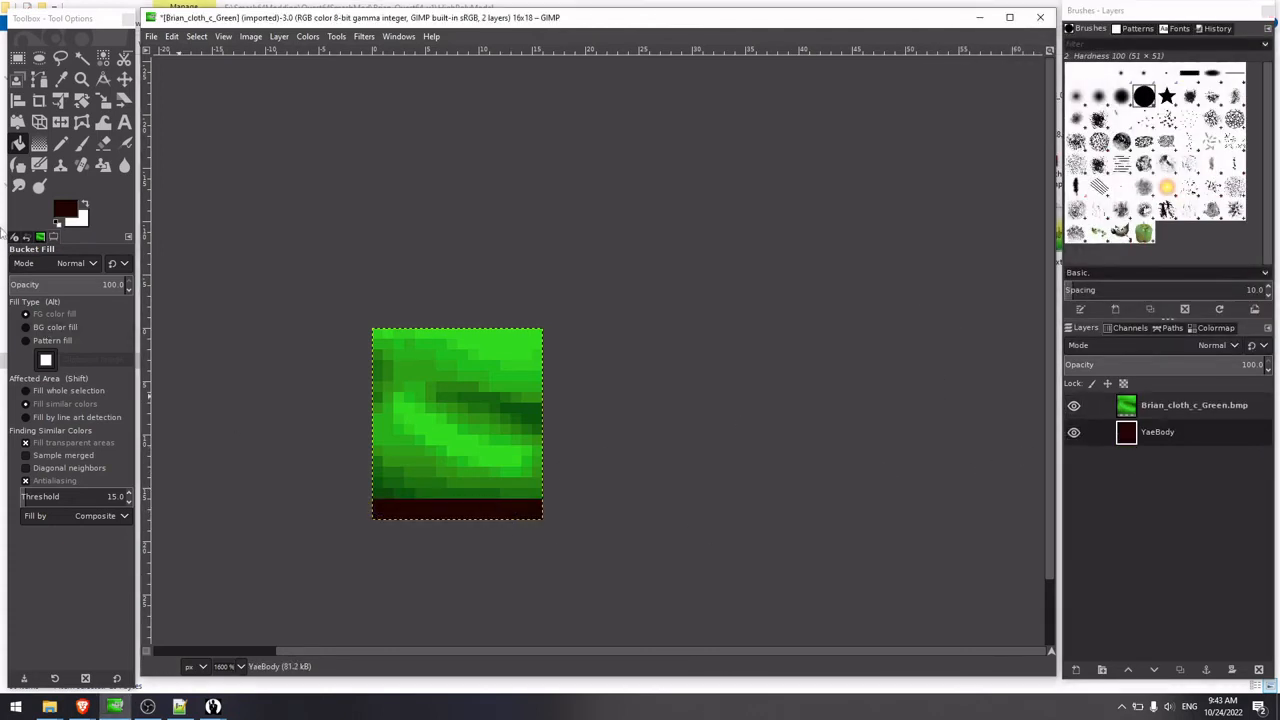
Step: Set the foreground color to ff0000 and pencil the right half of the dark red strip below the green texture bright red
{"action": "left_click", "coordinate": [66, 210]}
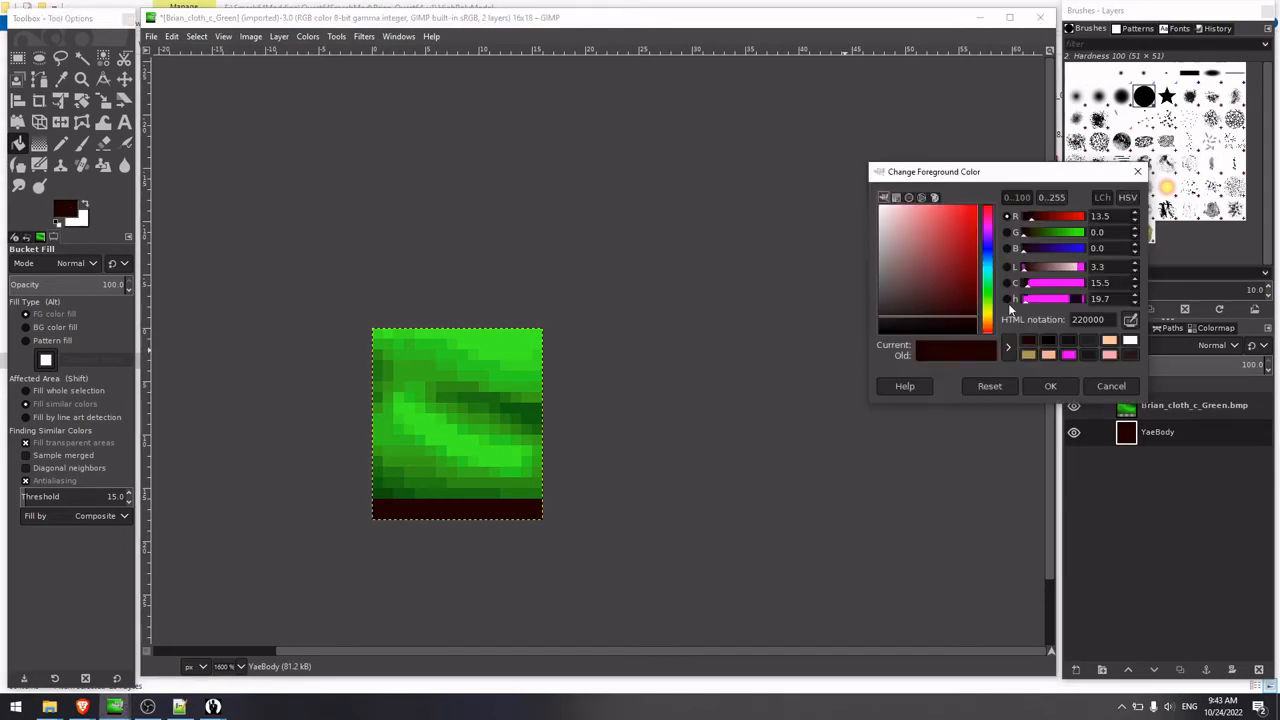
{"action": "left_click_drag", "start_coordinate": [928, 282], "coordinate": [982, 175]}
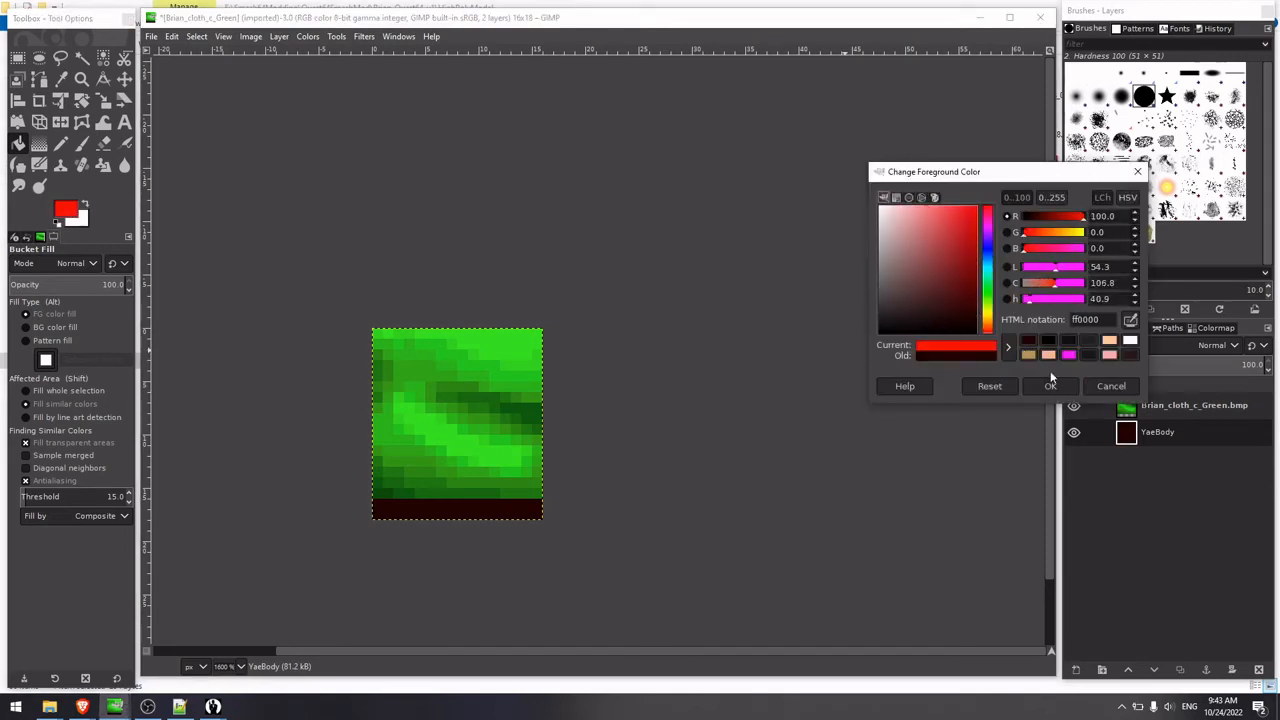
{"action": "left_click", "coordinate": [1050, 385]}
{"action": "left_click", "coordinate": [60, 143]}
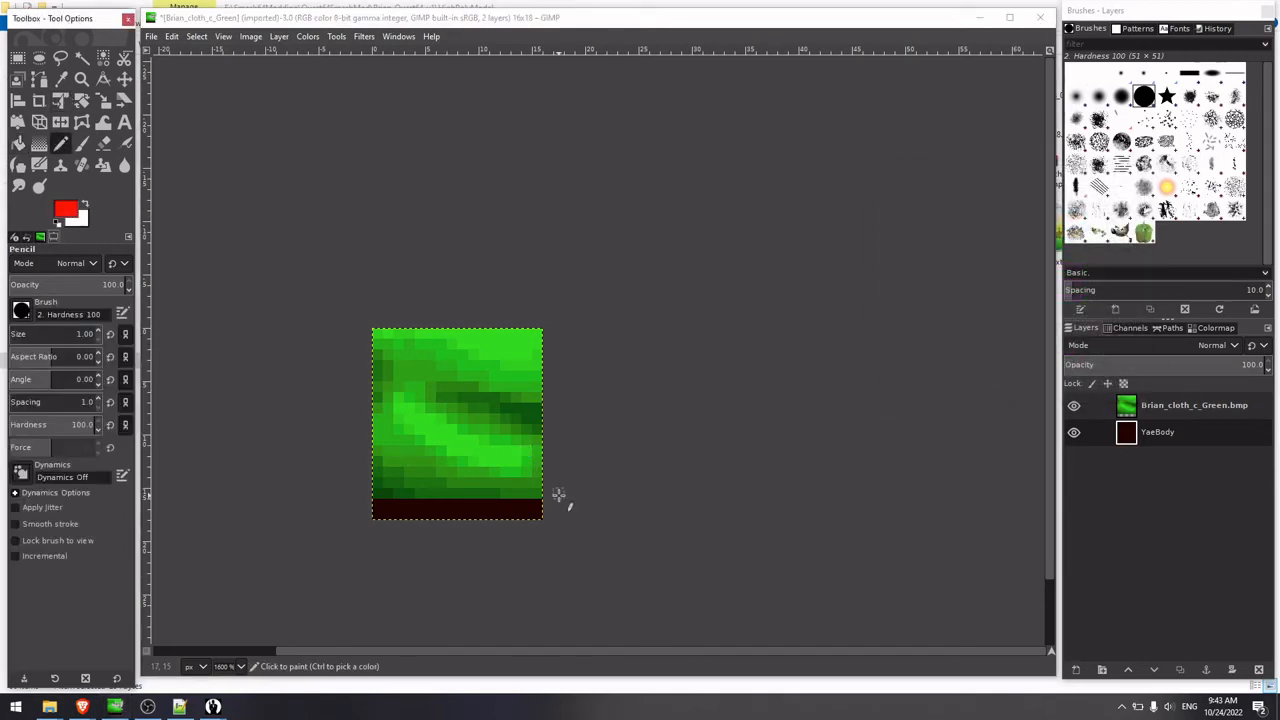
{"action": "left_click_drag", "start_coordinate": [533, 510], "coordinate": [485, 505]}
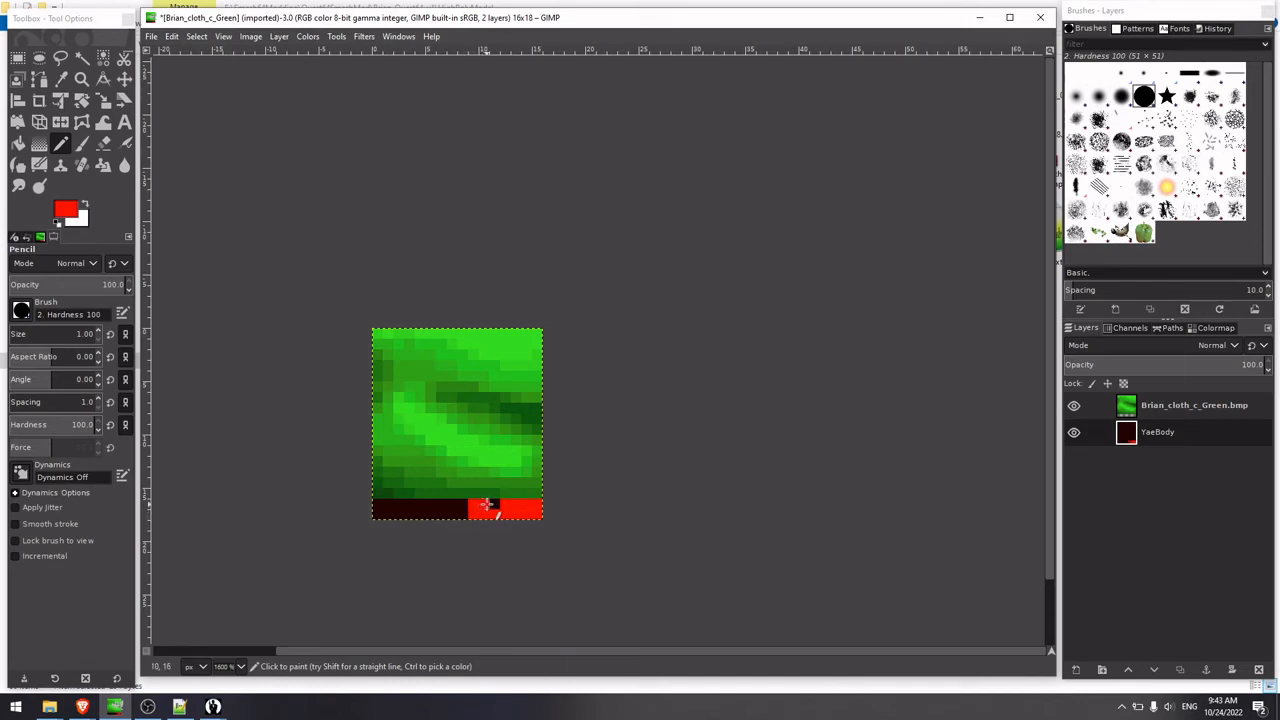
Step: Convert the image to indexed colors with an optimum palette of at most 16 colors, with the colormap displayed
{"action": "left_click", "coordinate": [1170, 328]}
{"action": "left_click", "coordinate": [1210, 329]}
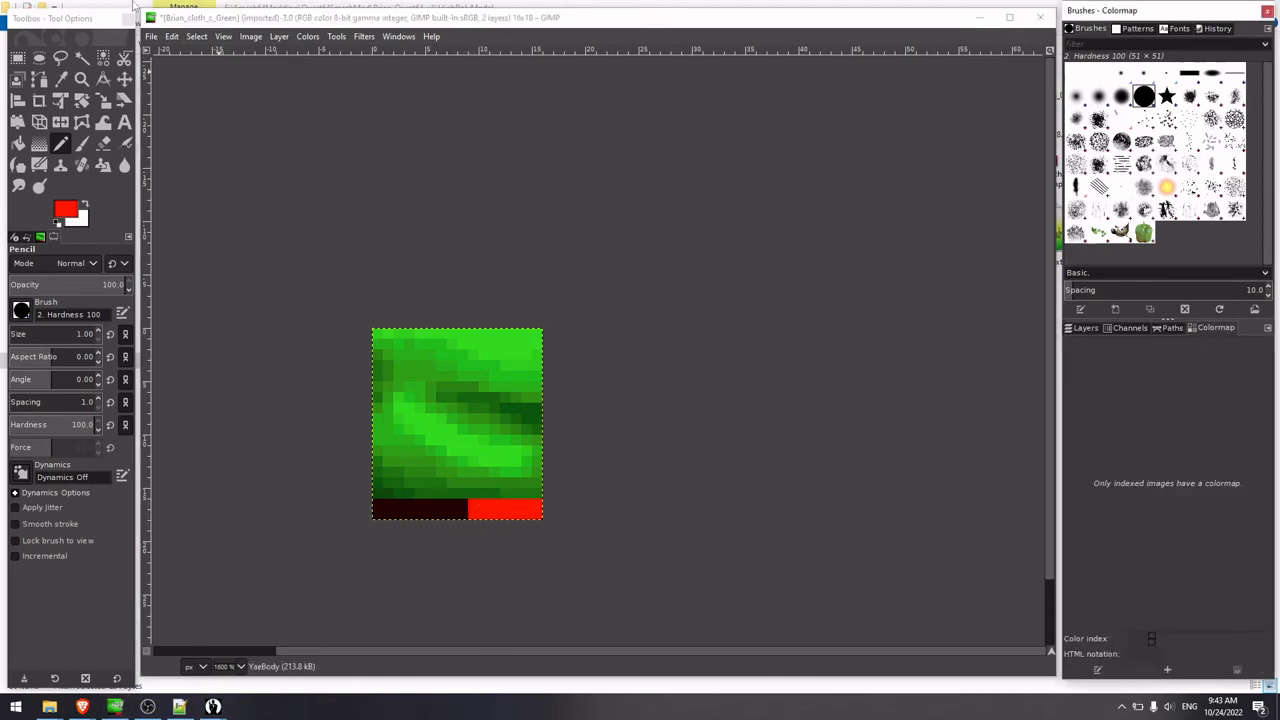
{"action": "left_click", "coordinate": [250, 36]}
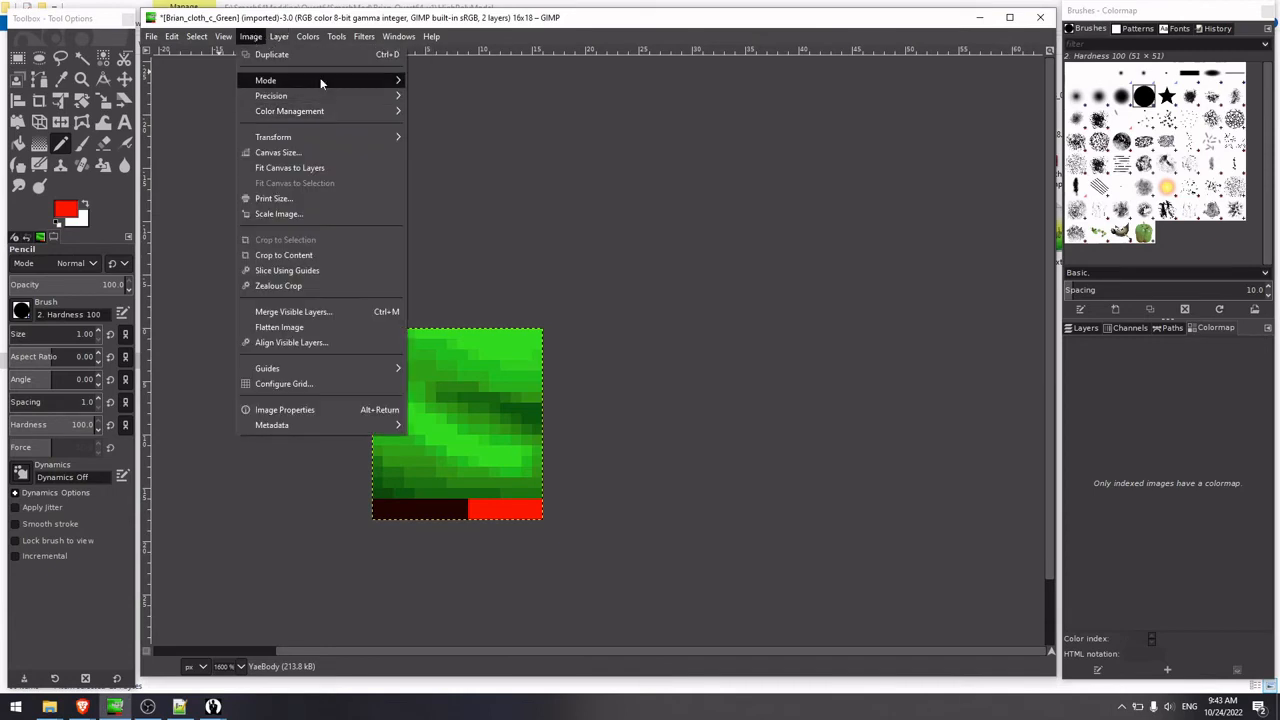
{"action": "mouse_move", "coordinate": [323, 80]}
{"action": "left_click", "coordinate": [481, 112]}
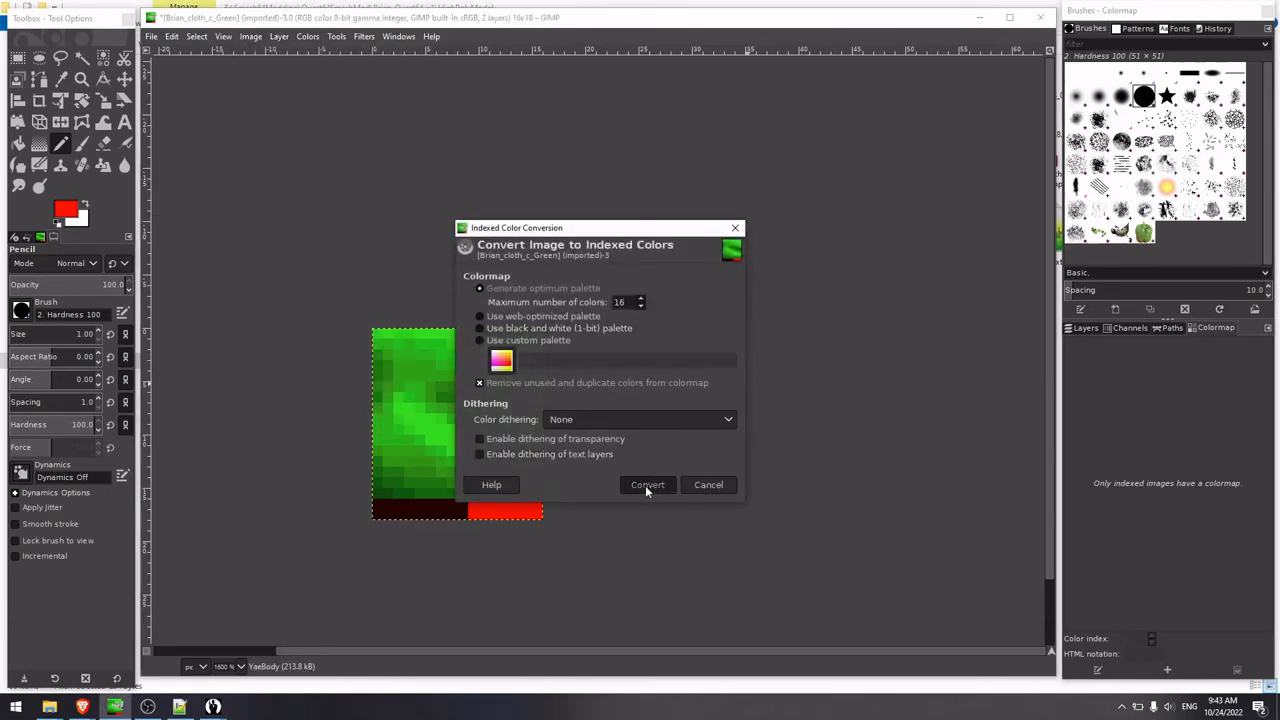
{"action": "left_click", "coordinate": [646, 485]}
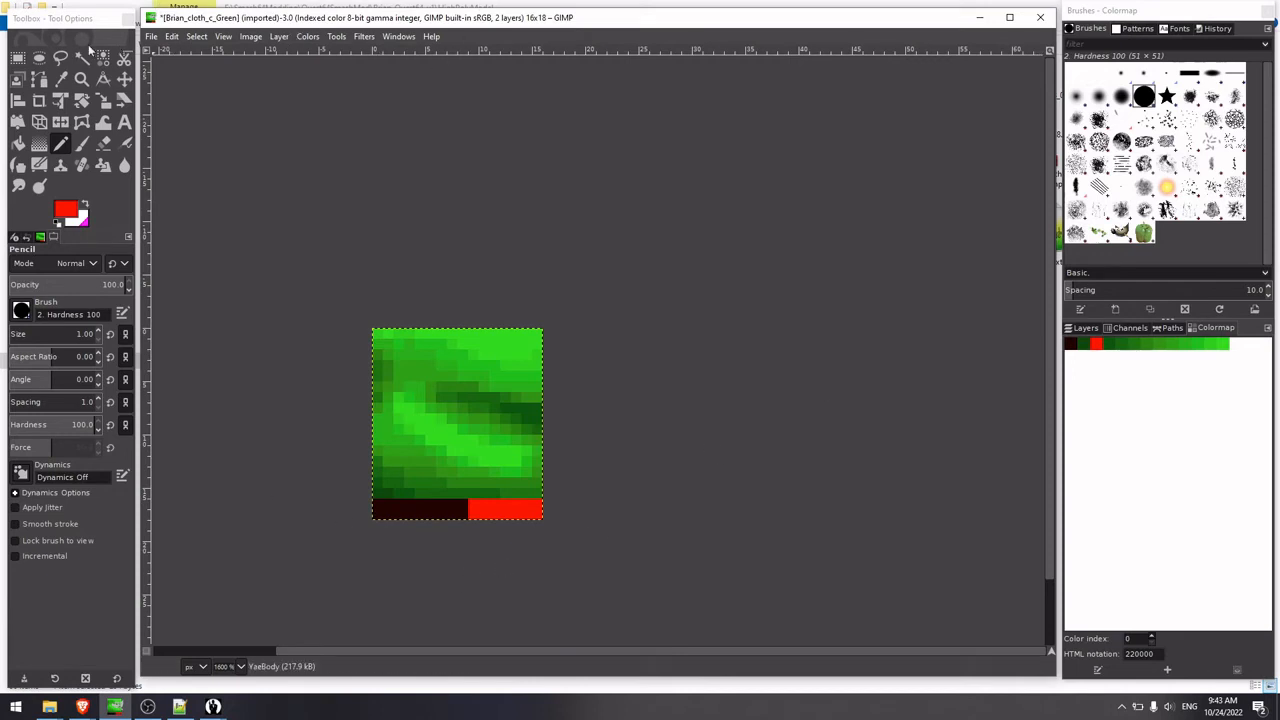
Step: Crop the image to a 16 × 16 px selection around the green cloth, removing the dark red and bright red strip
{"action": "left_click", "coordinate": [18, 57]}
{"action": "left_click_drag", "start_coordinate": [374, 496], "coordinate": [542, 329]}
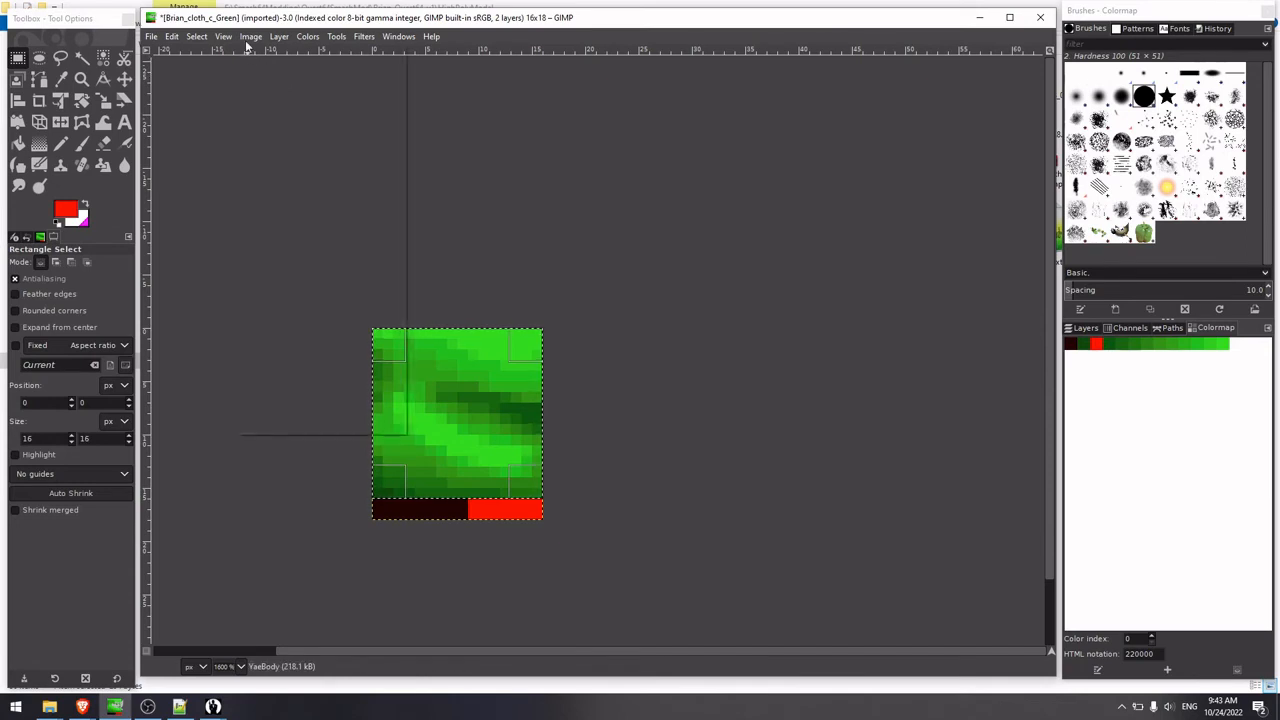
{"action": "left_click", "coordinate": [250, 36]}
{"action": "left_click", "coordinate": [296, 237]}
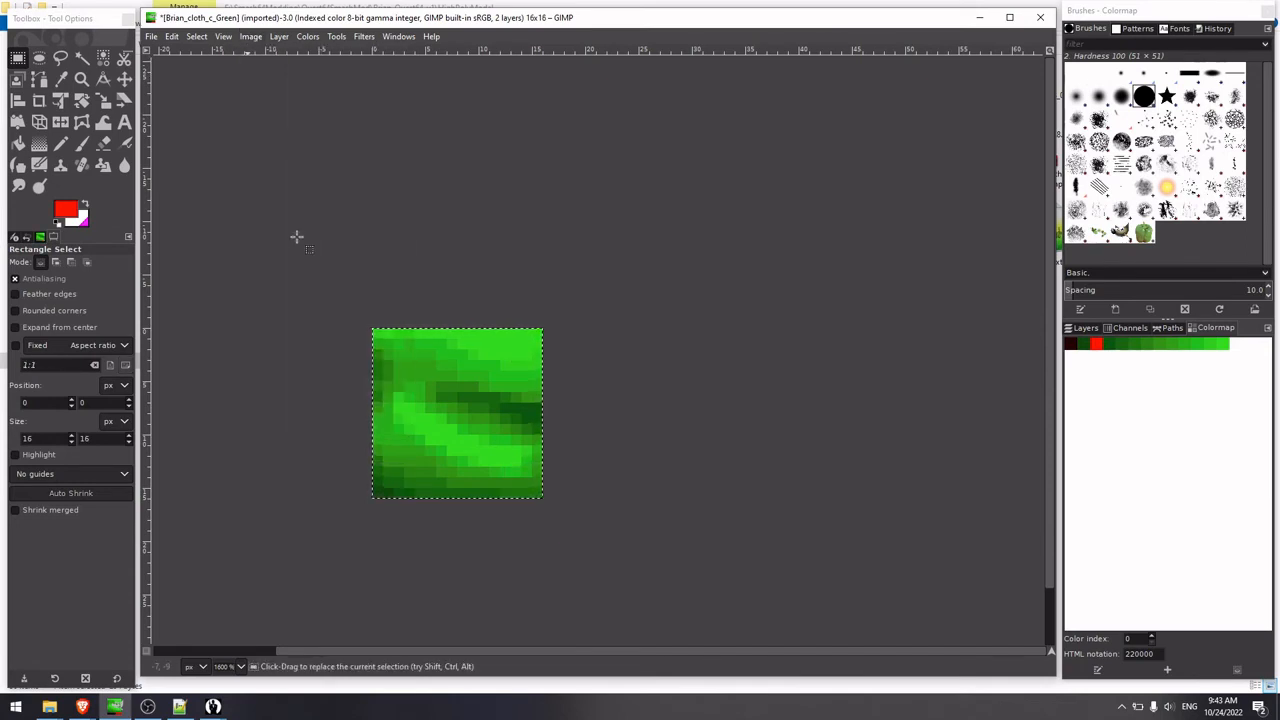
Step: Export the cropped image as Brian_cloth_c_Green_1.bmp in the HighPolyModel folder, accepting that the alpha channel is ignored
{"action": "left_click", "coordinate": [151, 36]}
{"action": "left_click", "coordinate": [237, 250]}
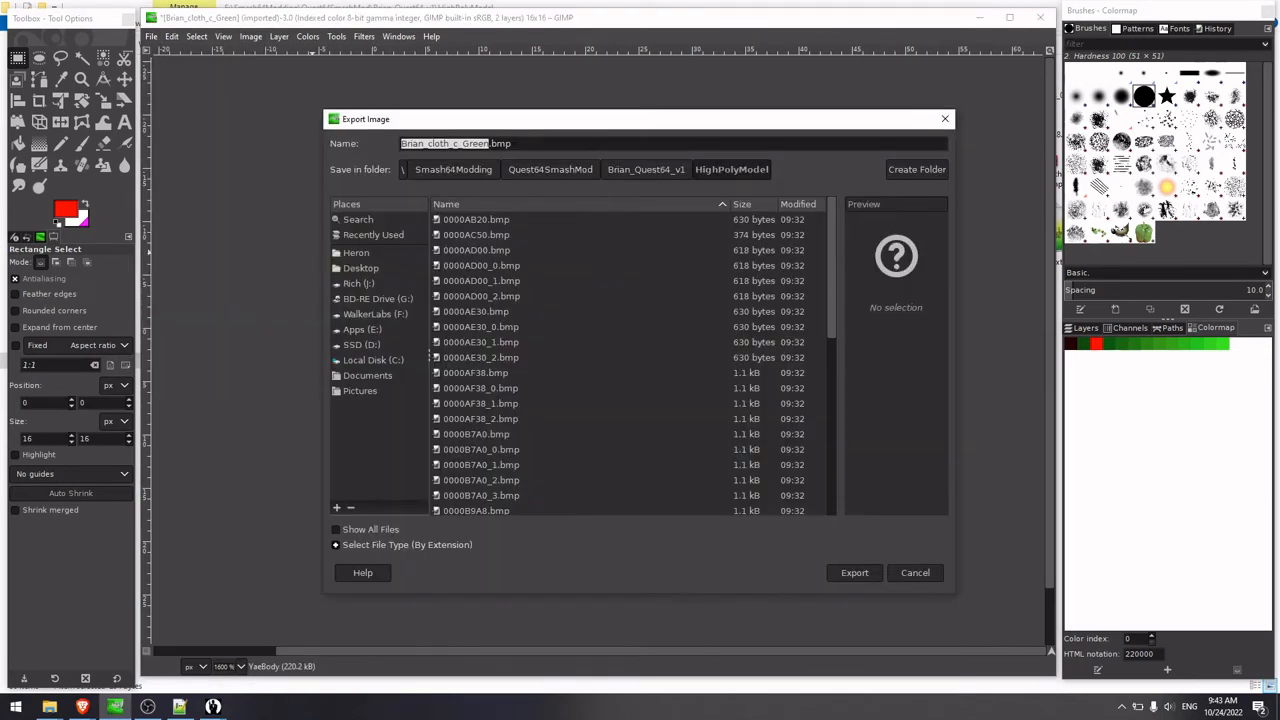
{"action": "left_click", "coordinate": [488, 143]}
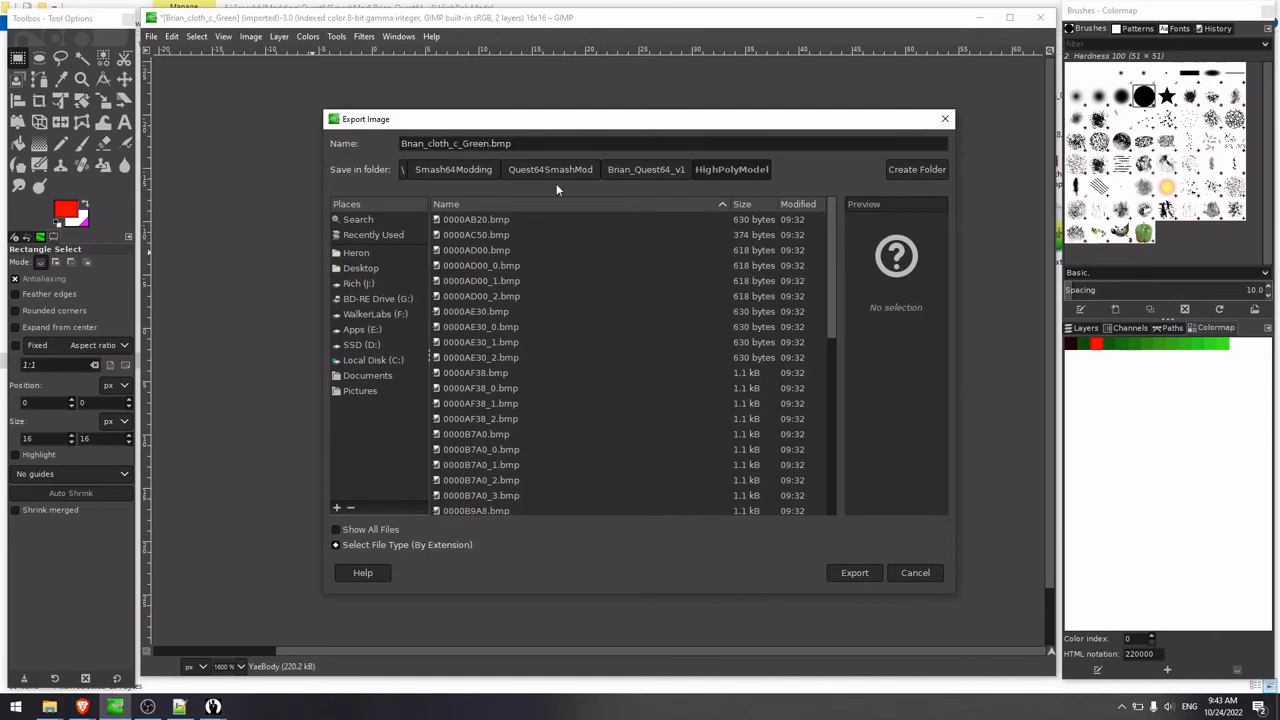
{"action": "key", "text": "Return"}
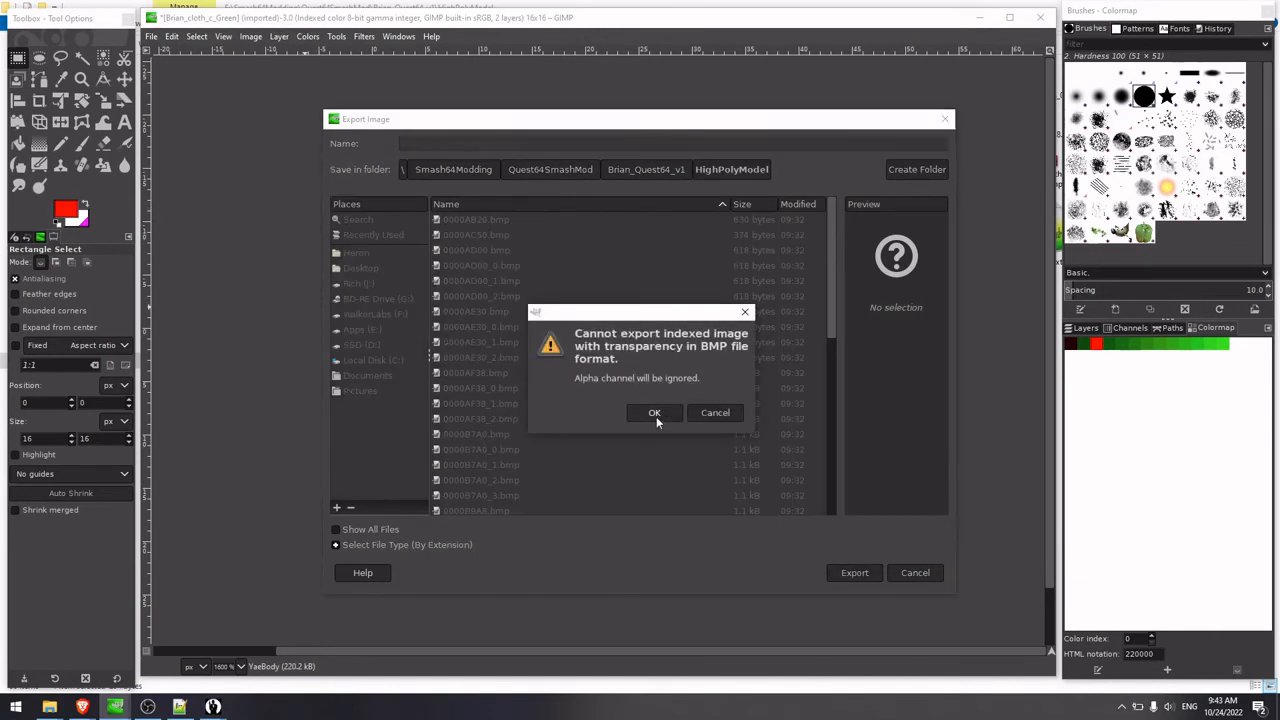
{"action": "left_click", "coordinate": [654, 414]}
{"action": "left_click", "coordinate": [641, 413]}
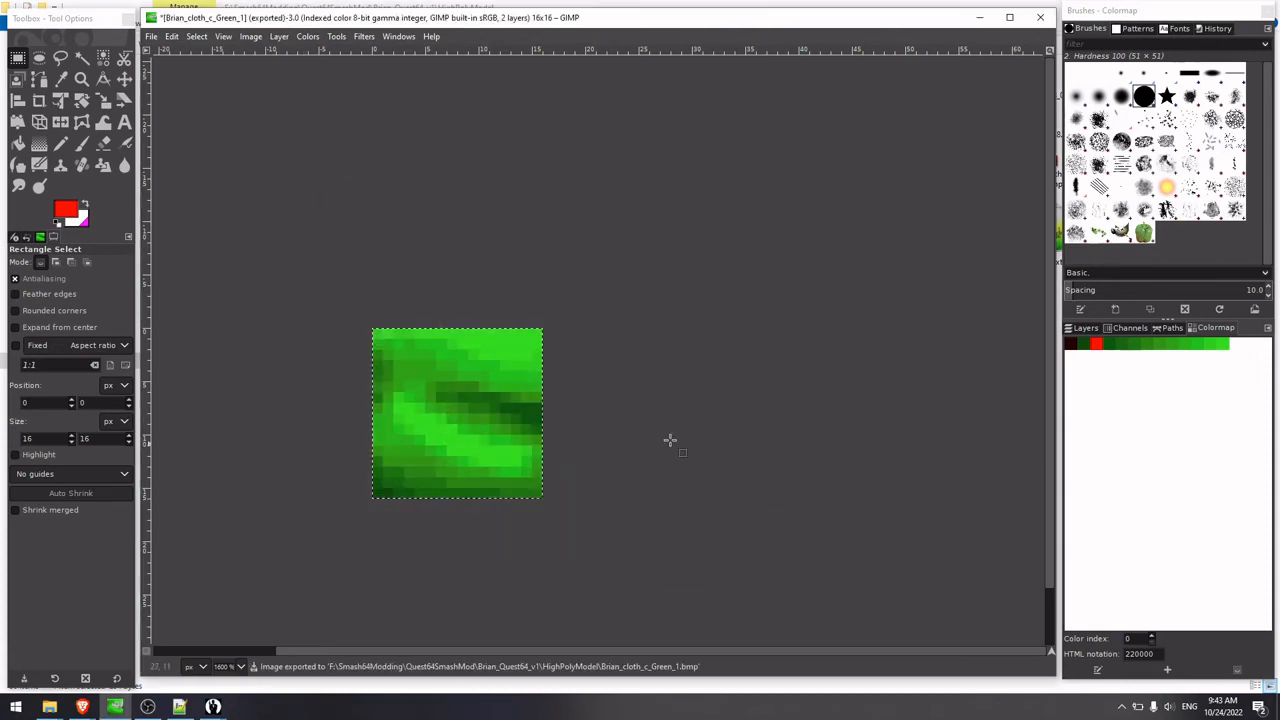
Step: Close the exported image without saving its changes and return to the HighPolyModel folder
{"action": "left_click", "coordinate": [1042, 20]}
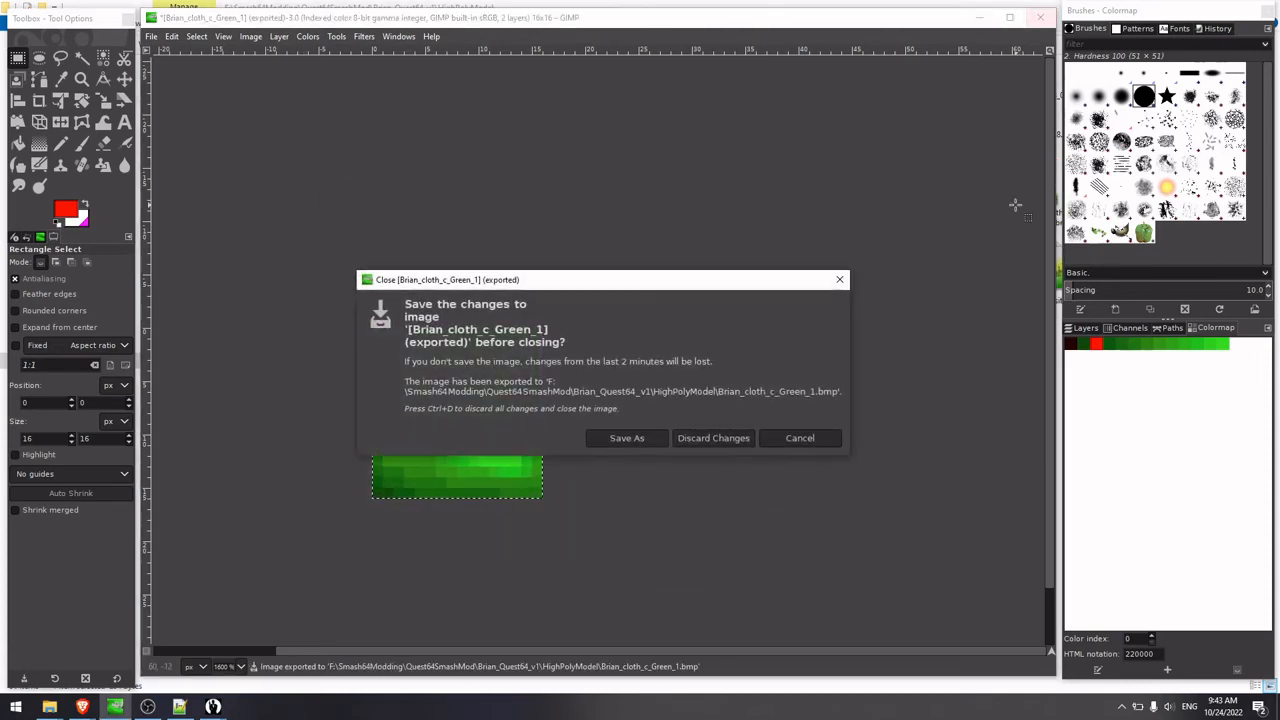
{"action": "left_click", "coordinate": [740, 435]}
{"action": "left_click", "coordinate": [980, 17]}
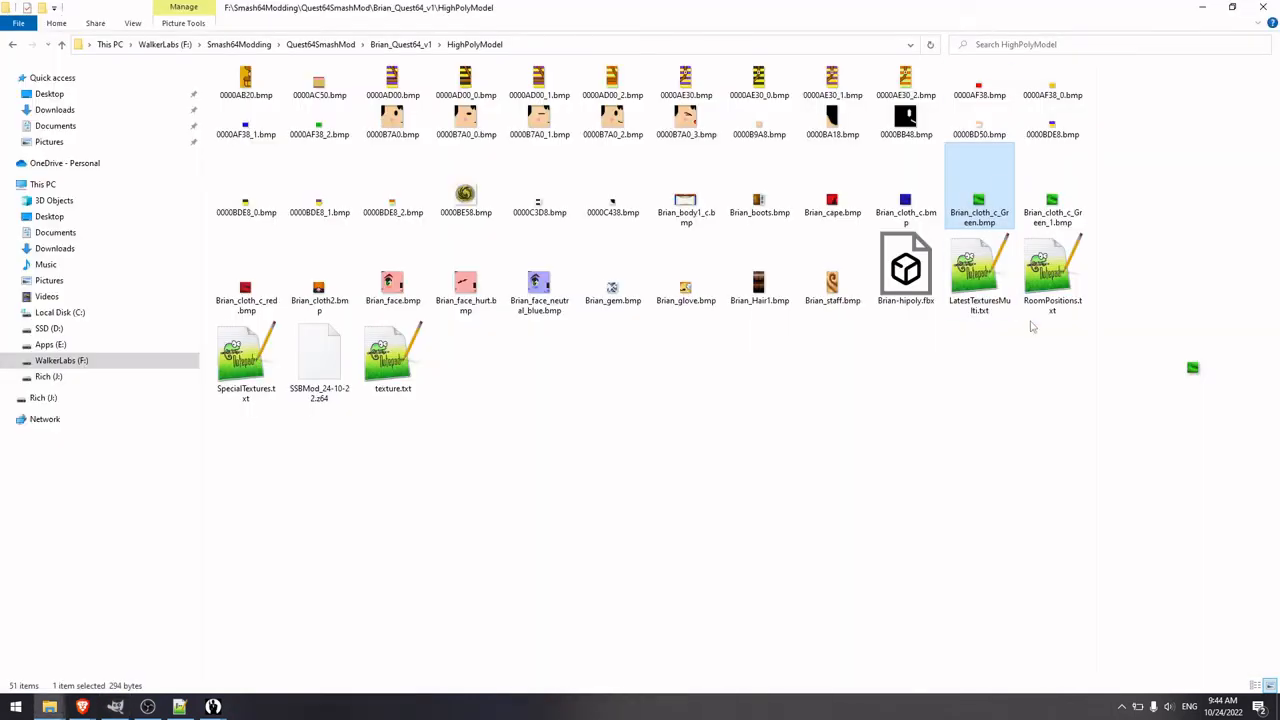
Step: In SpecialTextures.txt, replace the Brian_cloth_c_Green.bmp alternate on line 14 with Brian_cloth_c_Green_1.bmp and save the file
{"action": "left_click", "coordinate": [1052, 218]}
{"action": "left_click", "coordinate": [1054, 220]}
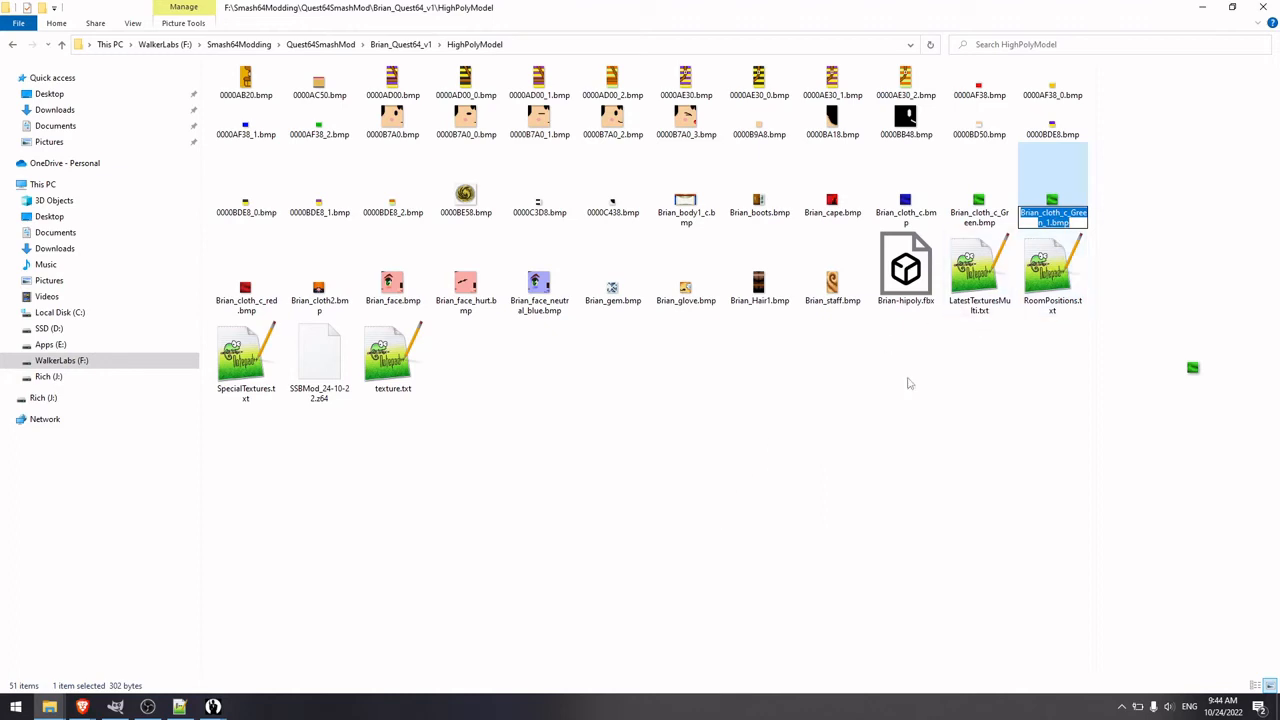
{"action": "left_click", "coordinate": [178, 707]}
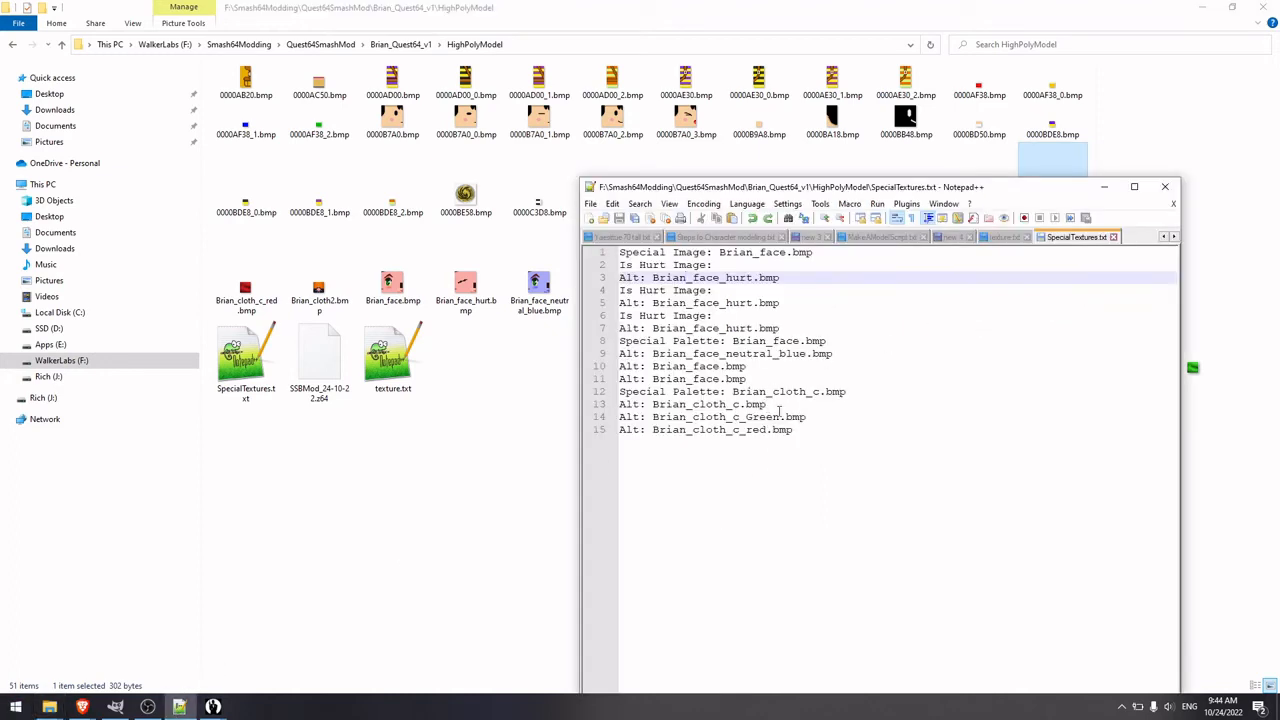
{"action": "left_click_drag", "start_coordinate": [806, 417], "coordinate": [653, 417]}
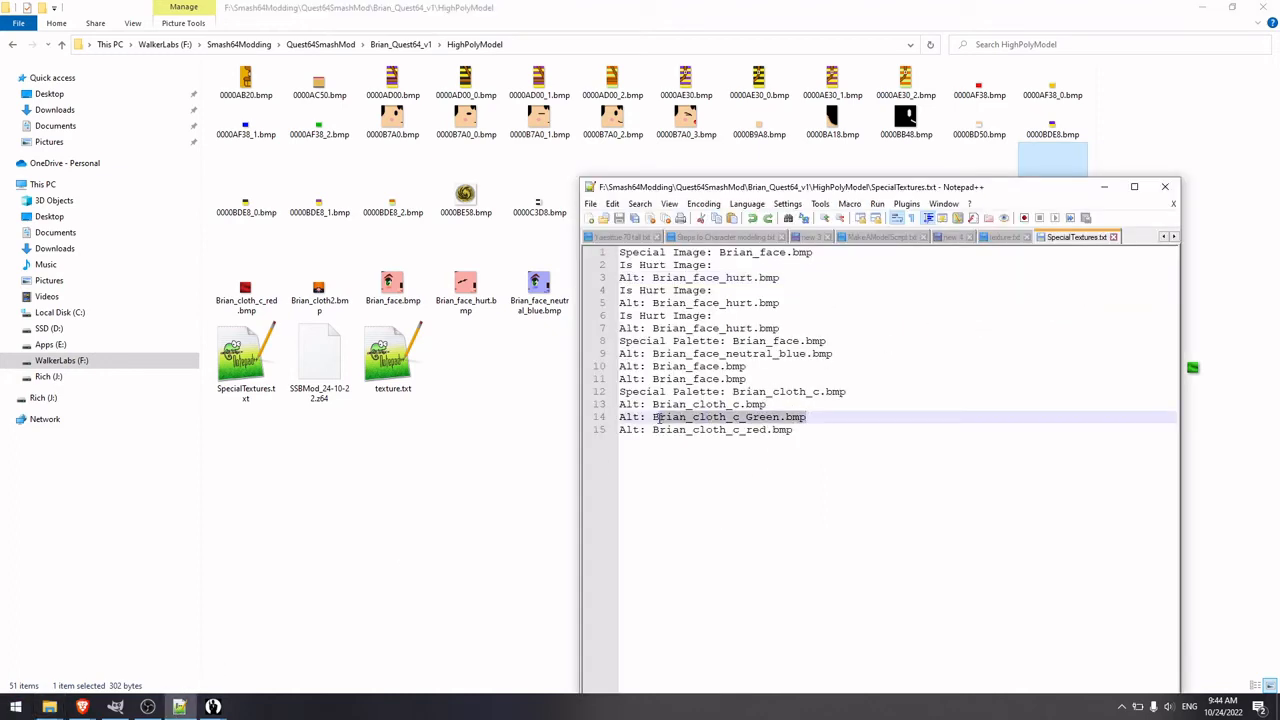
{"action": "type", "text": "Brian_cloth_c_Green_1.bmp"}
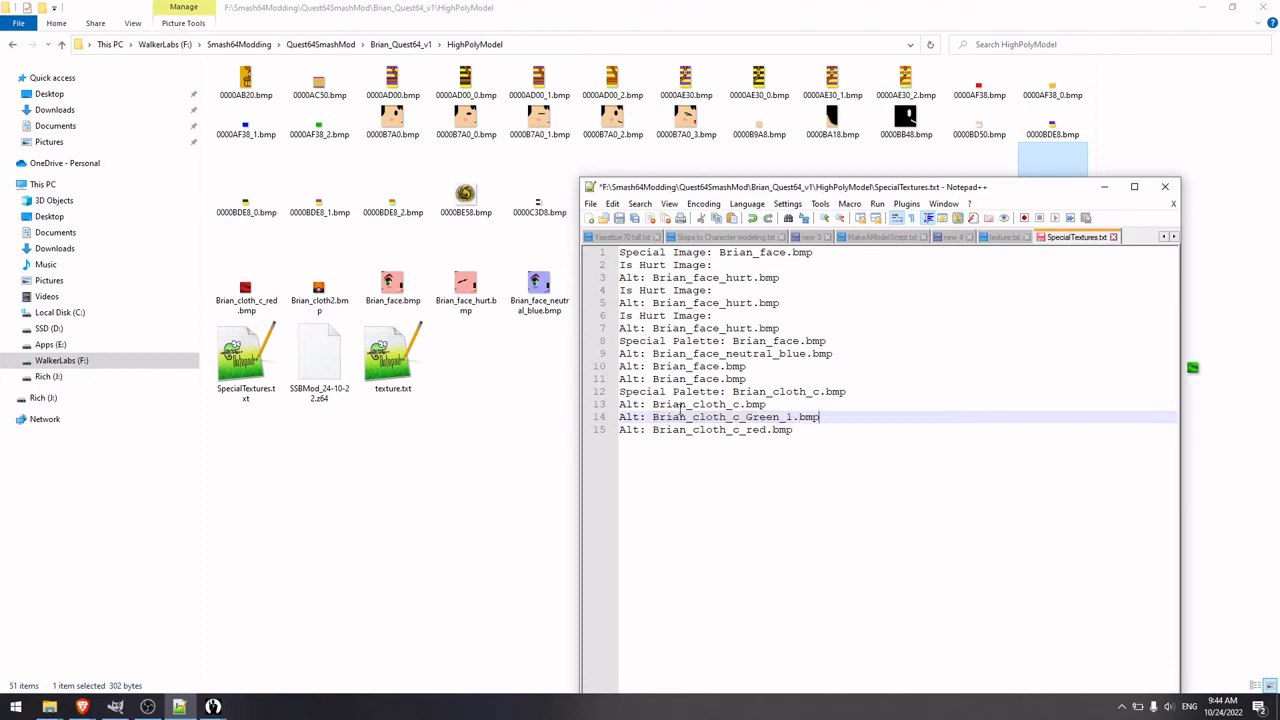
{"action": "left_click", "coordinate": [622, 219]}
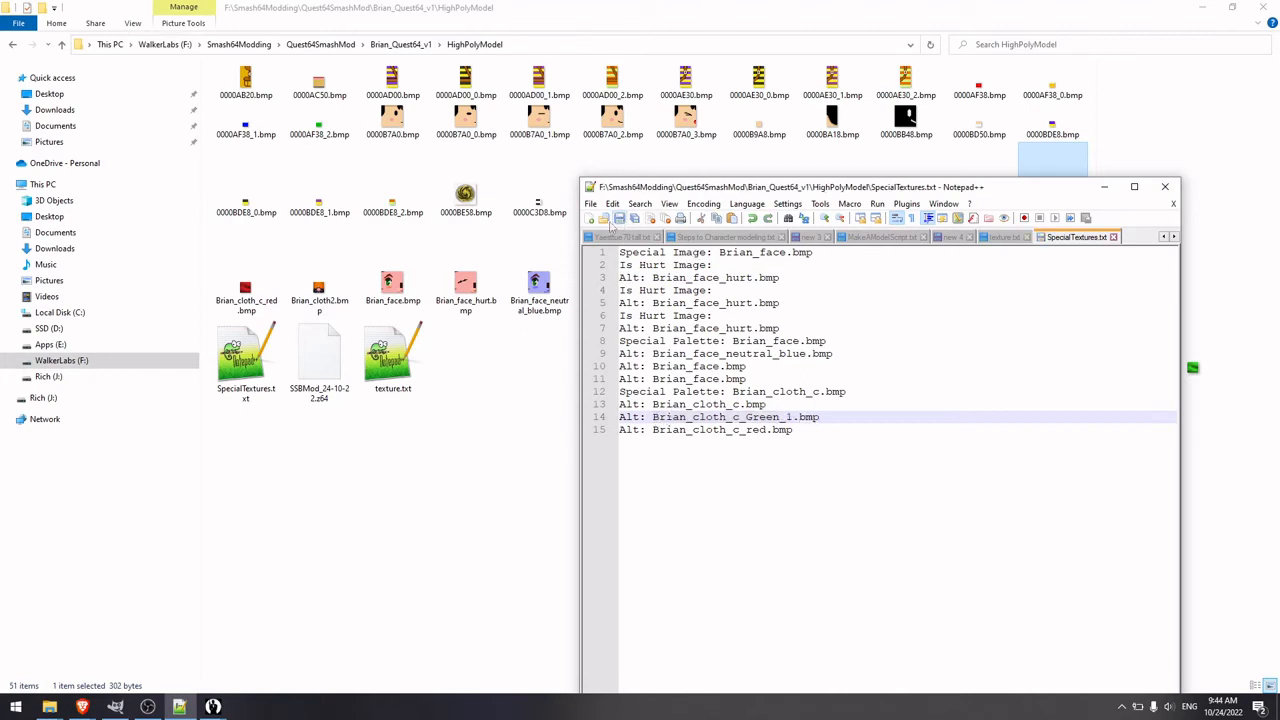
Step: Switch to the Smash 64 model editor and import Brian-hipoly.fbx over Ness, adding its textures with the SpecialTextures.txt mapping
{"action": "mouse_move", "coordinate": [213, 707]}
{"action": "left_click", "coordinate": [273, 657]}
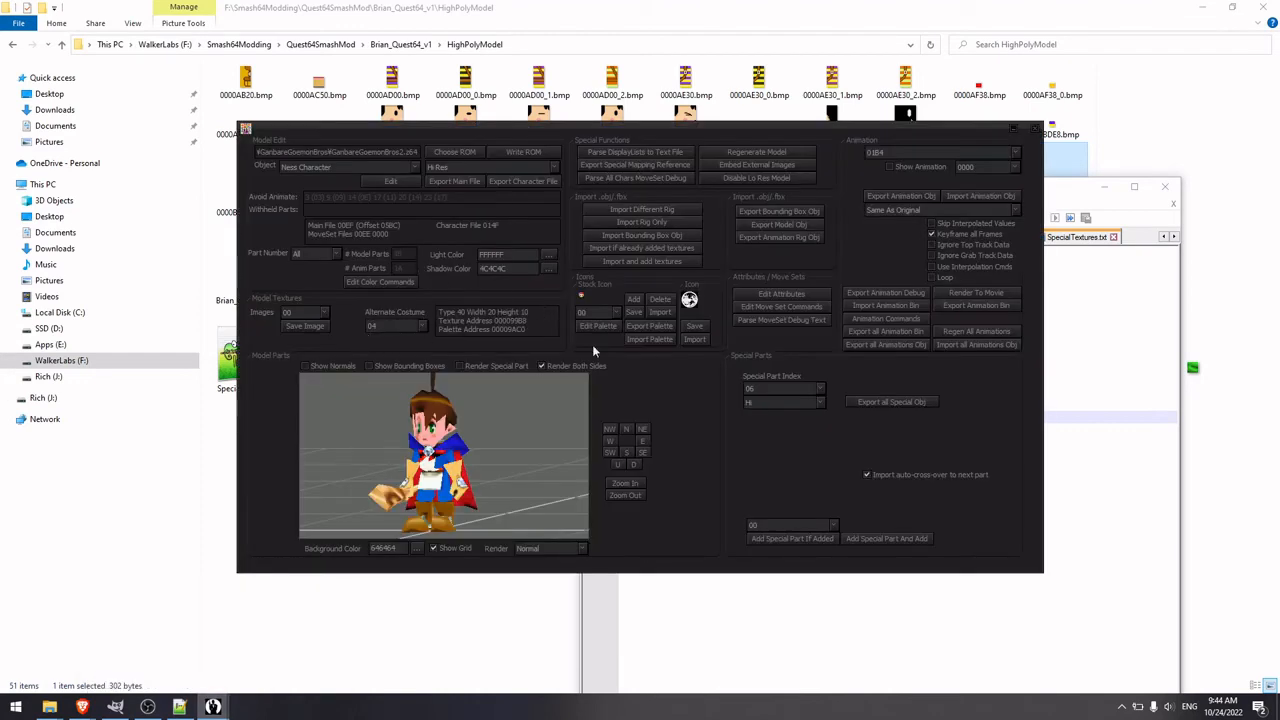
{"action": "left_click", "coordinate": [655, 261]}
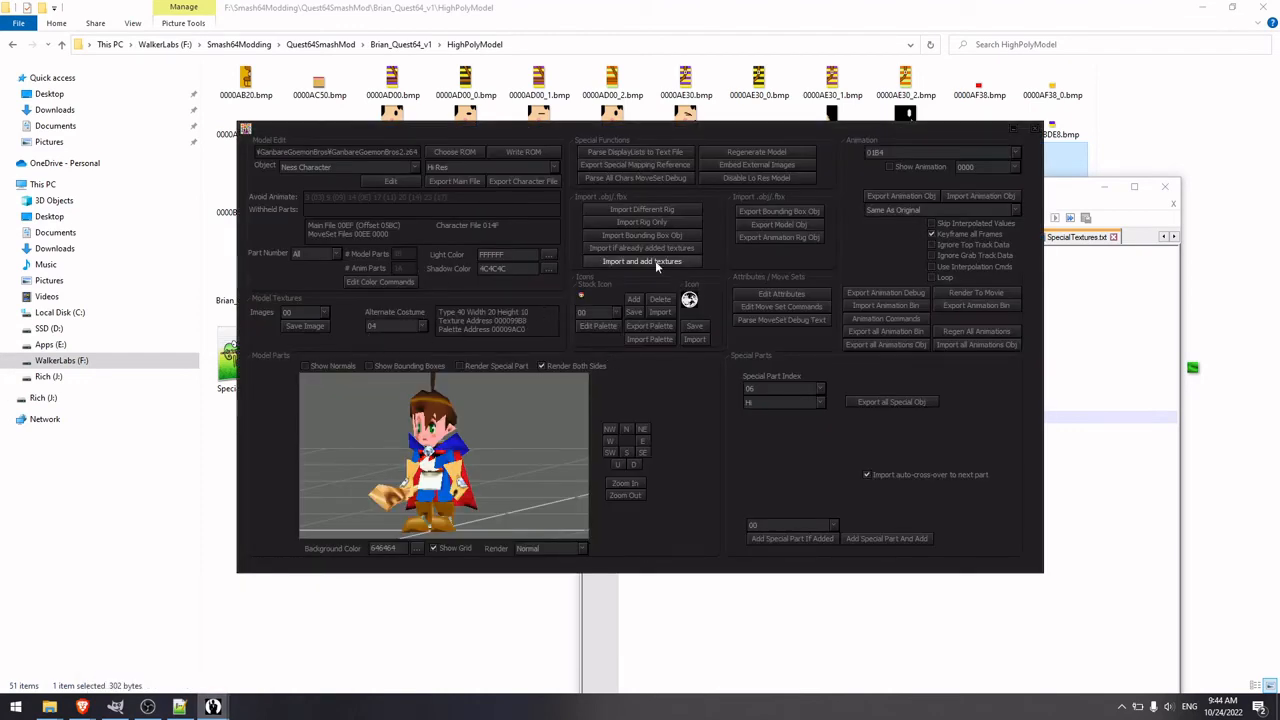
{"action": "double_click", "coordinate": [757, 280]}
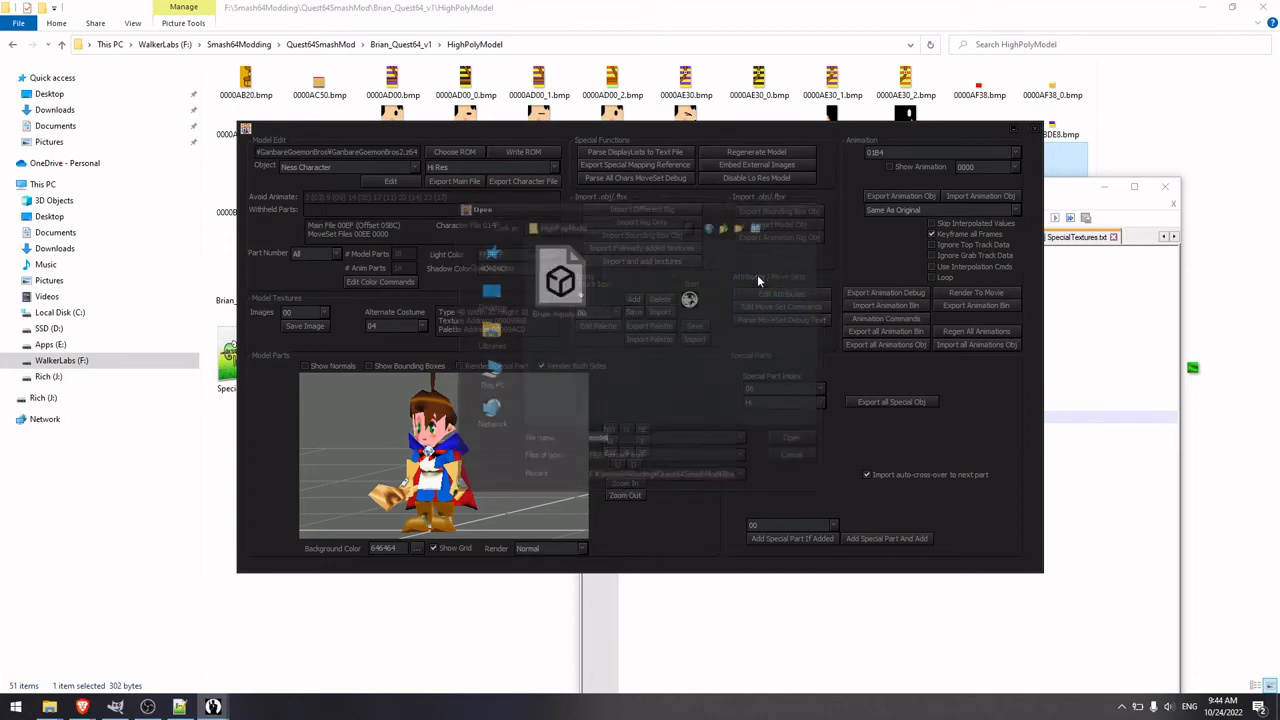
{"action": "double_click", "coordinate": [557, 283]}
{"action": "double_click", "coordinate": [708, 280]}
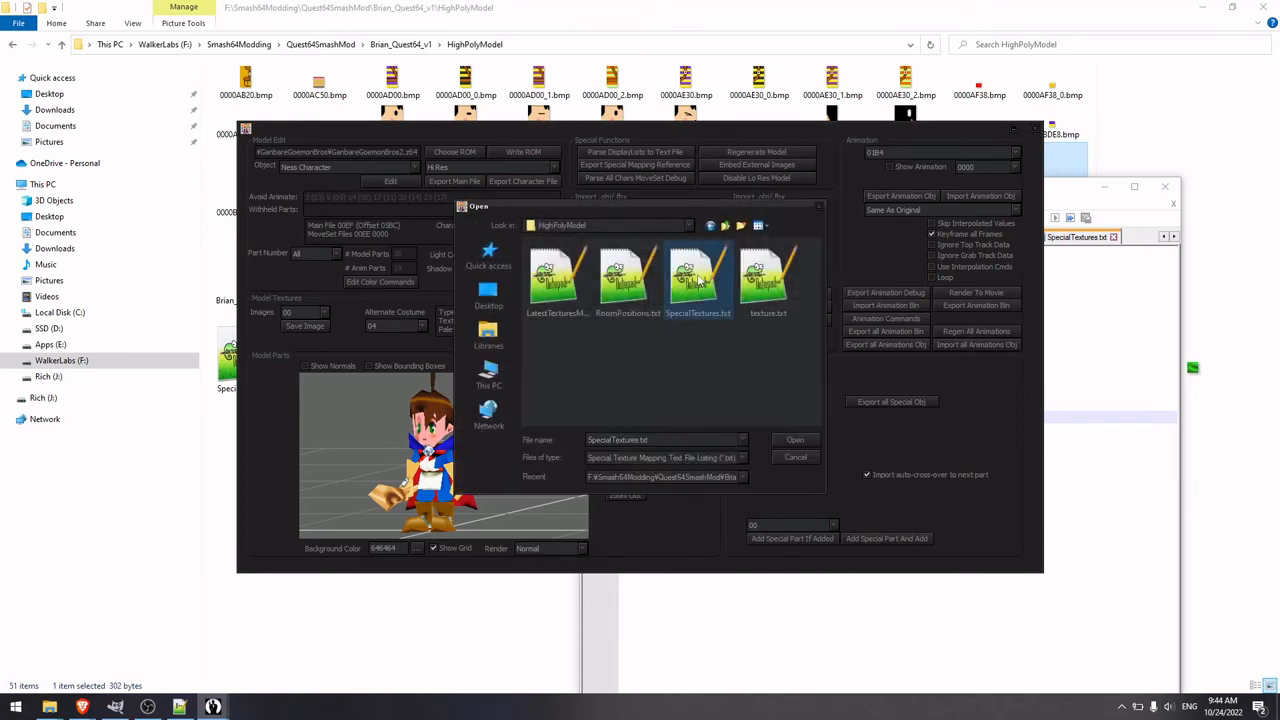
{"action": "left_click", "coordinate": [676, 370]}
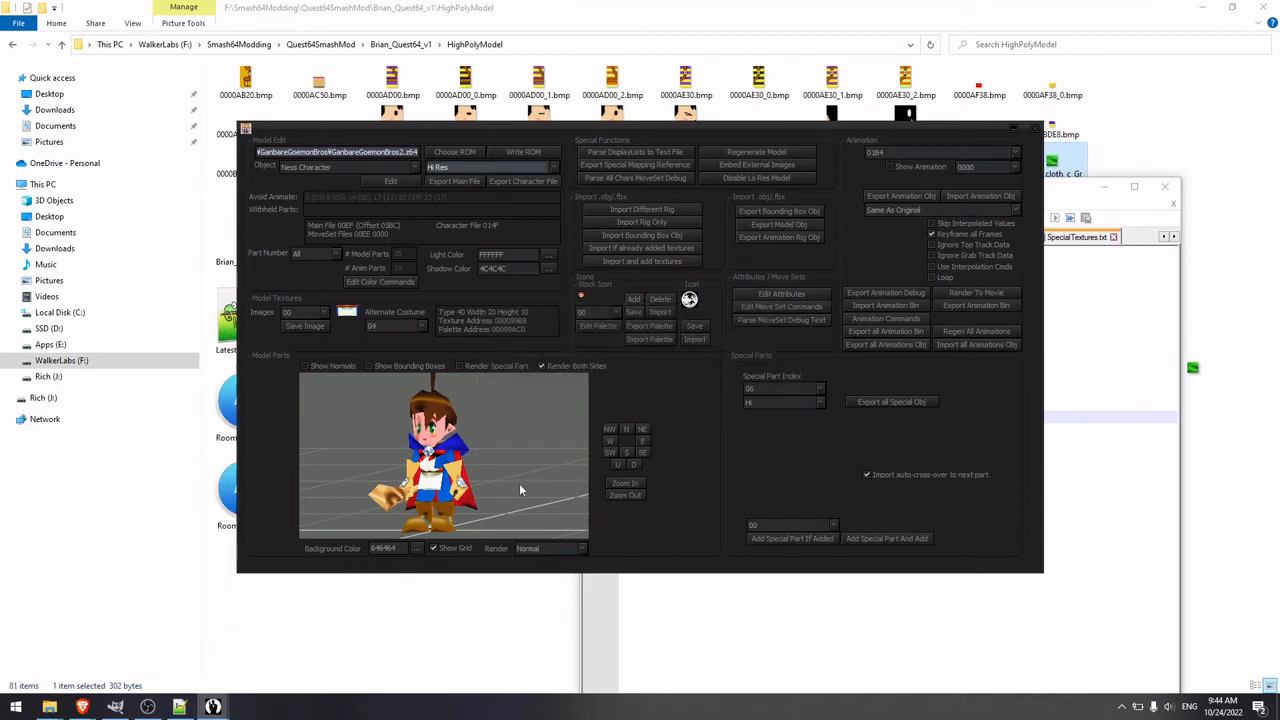
Step: Preview alternate costumes 03 and 02 on the imported model and examine the costume 02 cloth and cape from above
{"action": "left_click", "coordinate": [410, 328]}
{"action": "left_click", "coordinate": [383, 366]}
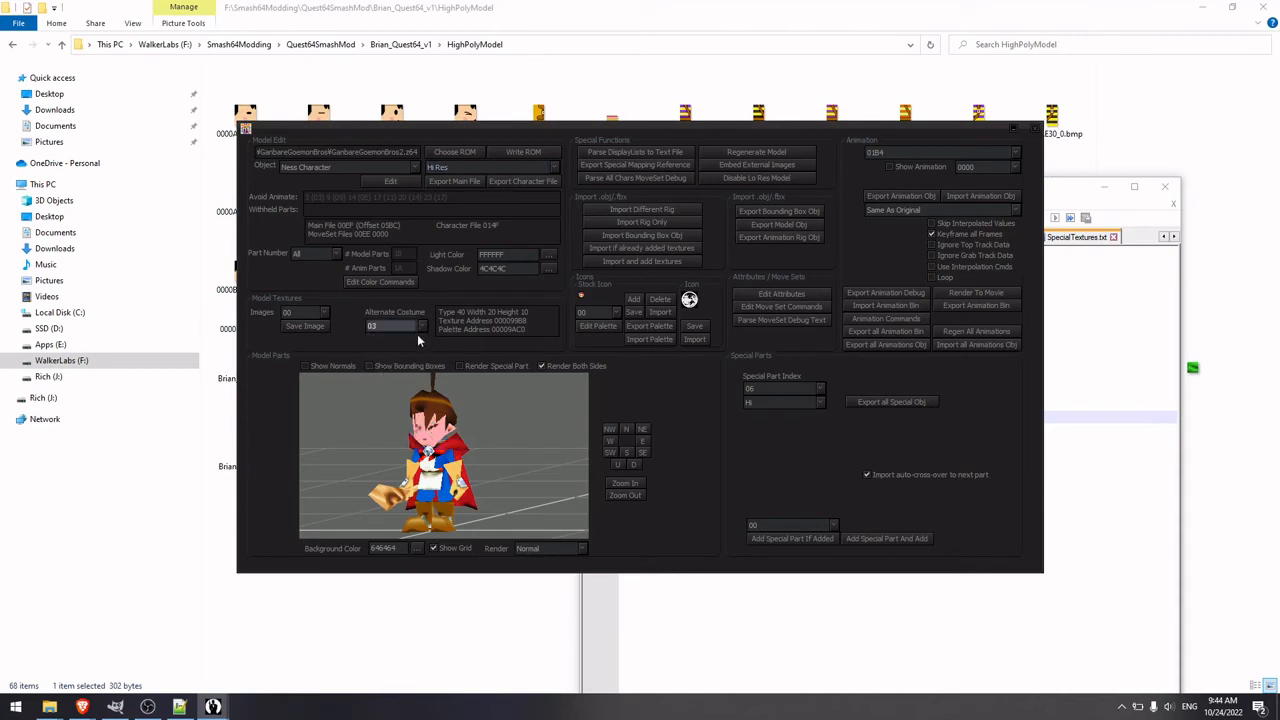
{"action": "left_click", "coordinate": [416, 328]}
{"action": "left_click", "coordinate": [393, 352]}
{"action": "left_click_drag", "start_coordinate": [492, 498], "coordinate": [397, 547]}
{"action": "mouse_move", "coordinate": [517, 502]}
{"action": "left_mouse_down"}
{"action": "mouse_move", "coordinate": [450, 426]}
{"action": "mouse_move", "coordinate": [380, 429]}
{"action": "mouse_move", "coordinate": [478, 483]}
{"action": "mouse_move", "coordinate": [495, 442]}
{"action": "mouse_move", "coordinate": [536, 435]}
{"action": "mouse_move", "coordinate": [500, 415]}
{"action": "mouse_move", "coordinate": [457, 401]}
{"action": "mouse_move", "coordinate": [472, 475]}
{"action": "mouse_move", "coordinate": [539, 498]}
{"action": "mouse_move", "coordinate": [470, 479]}
{"action": "mouse_move", "coordinate": [540, 502]}
{"action": "mouse_move", "coordinate": [519, 477]}
{"action": "left_mouse_up"}
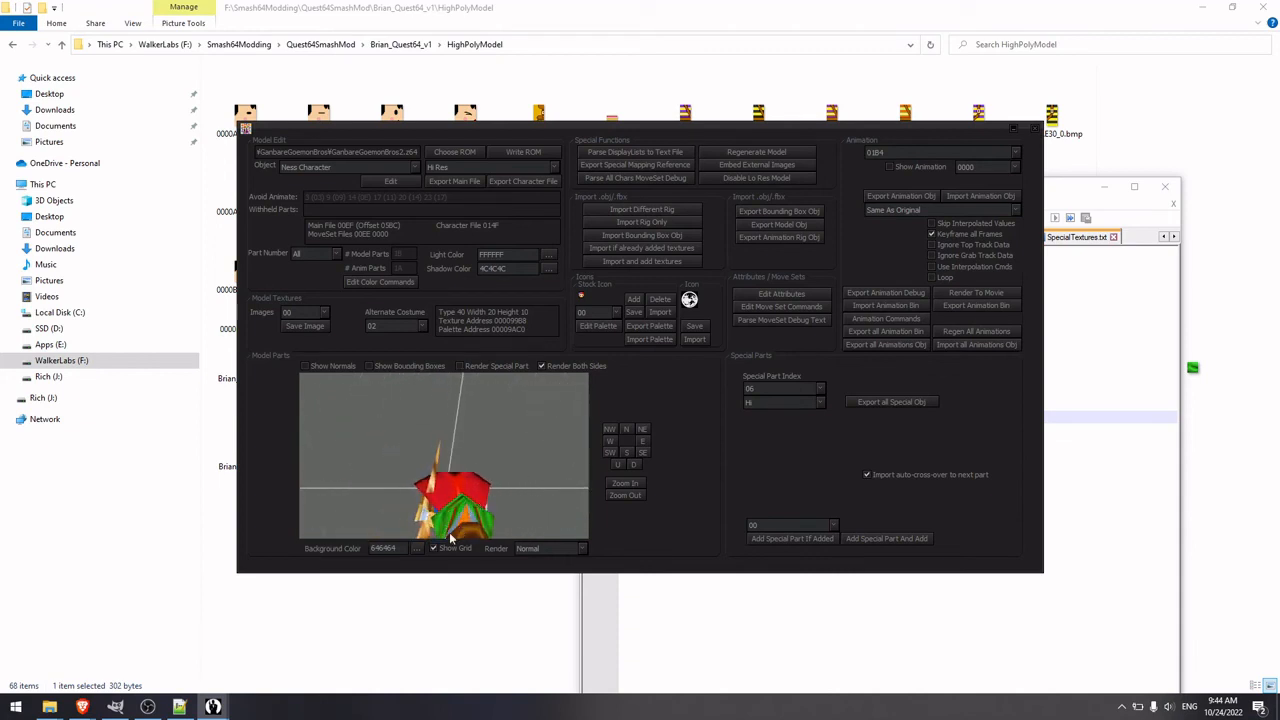
Step: View Brian_cloth_c_Green_1.bmp enlarged in the image viewer to check the cloth texture, and close it
{"action": "left_click", "coordinate": [1106, 190]}
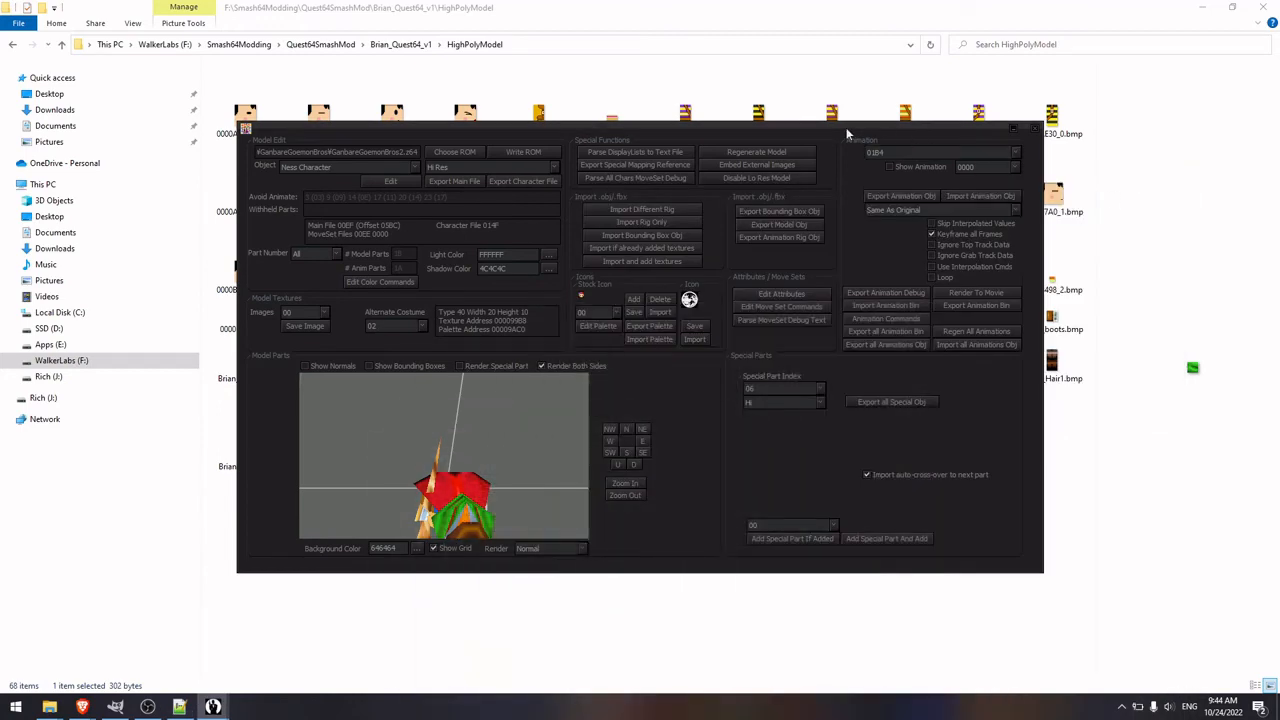
{"action": "left_click_drag", "start_coordinate": [846, 127], "coordinate": [1063, 150]}
{"action": "double_click", "coordinate": [465, 376]}
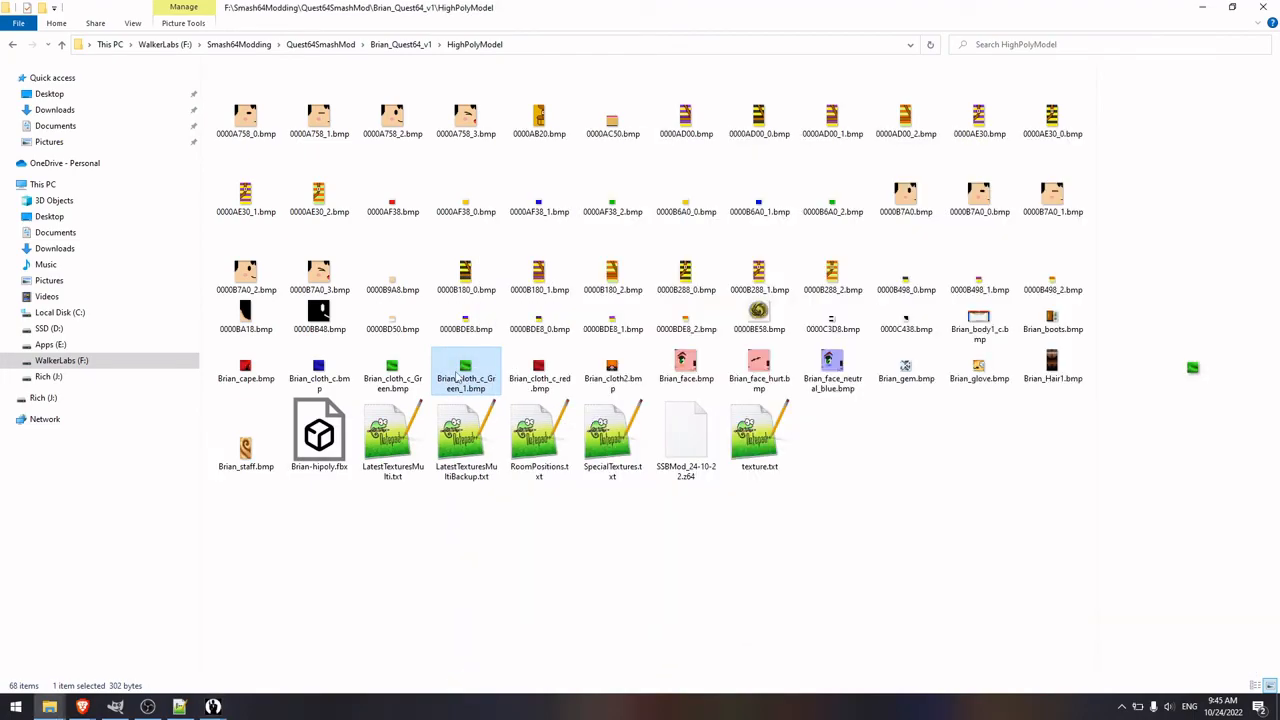
{"action": "scroll", "coordinate": [614, 391], "scroll_direction": "up", "scroll_amount": 6}
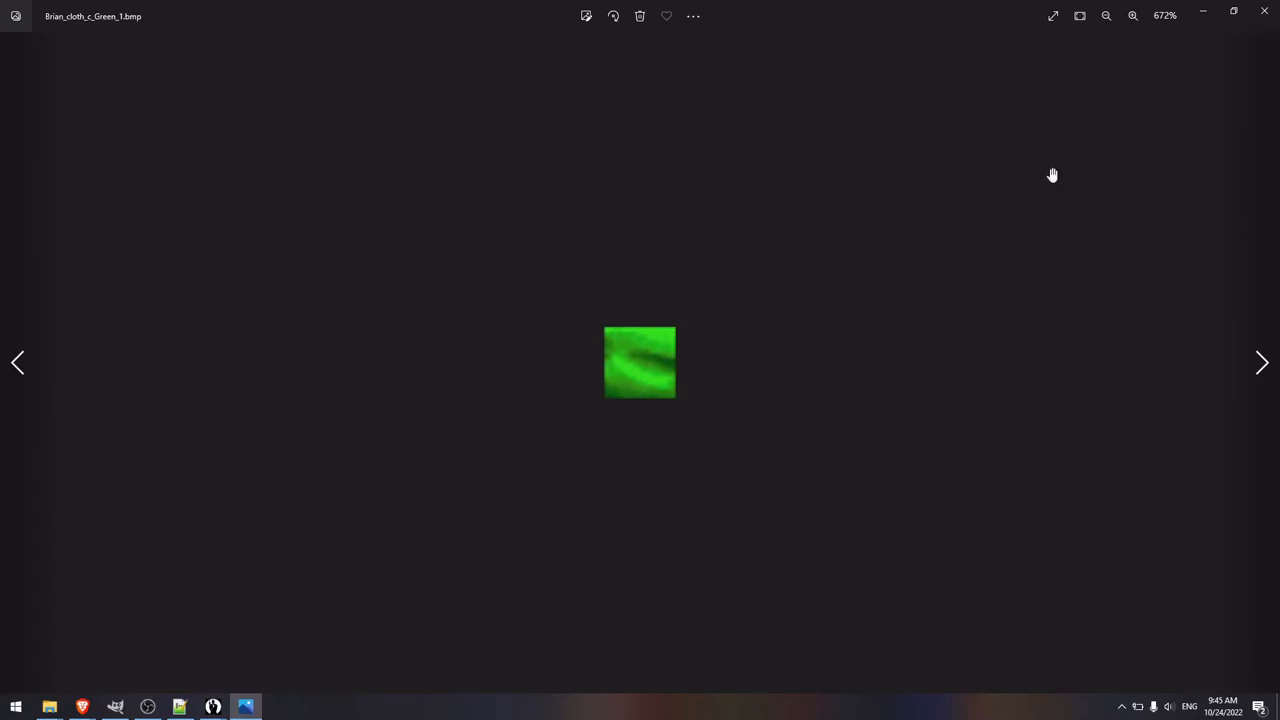
{"action": "left_click", "coordinate": [1264, 10]}
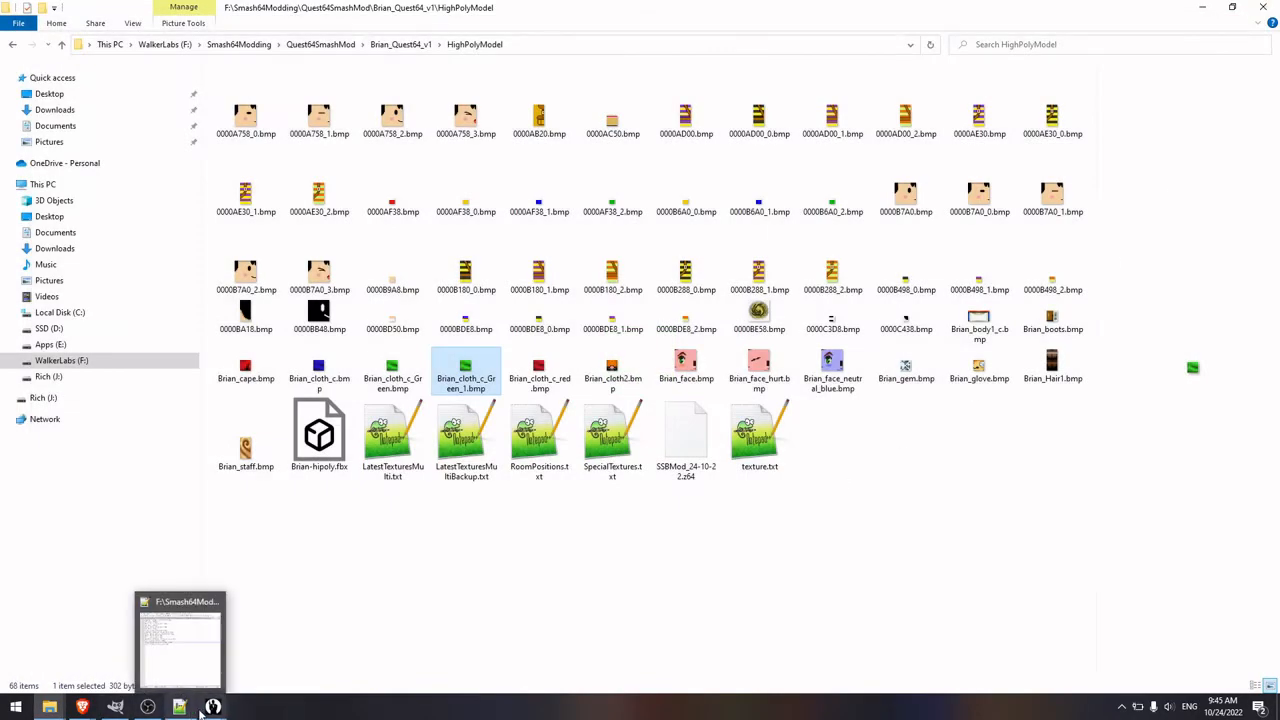
Step: Return to the model editor and examine the face and cloth colors of costume 02 from the front
{"action": "mouse_move", "coordinate": [208, 708]}
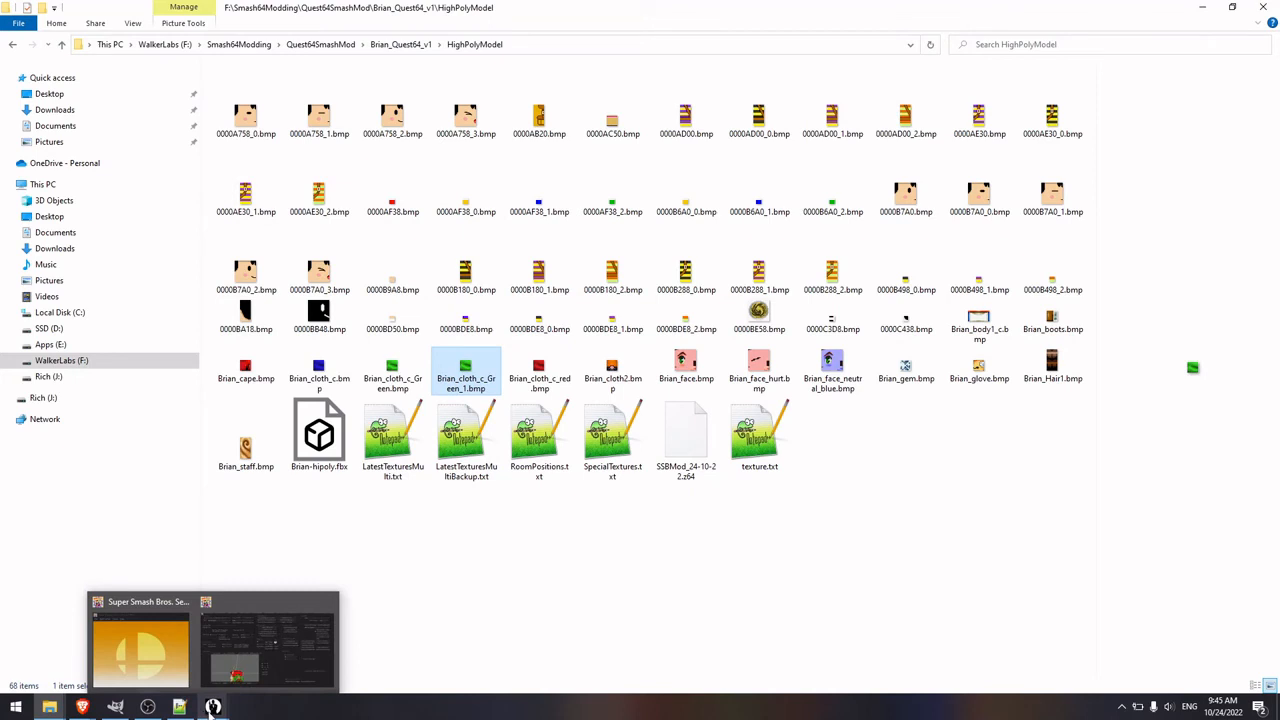
{"action": "left_click", "coordinate": [333, 625]}
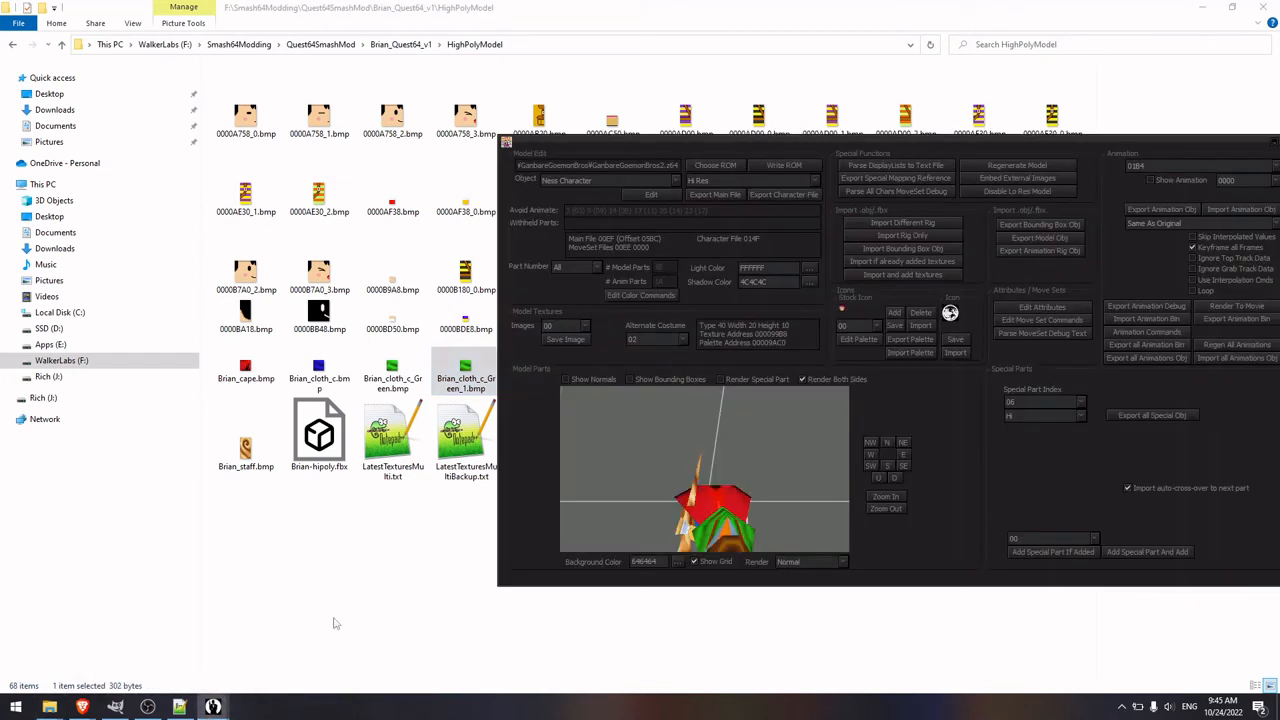
{"action": "left_click_drag", "start_coordinate": [1083, 138], "coordinate": [982, 117]}
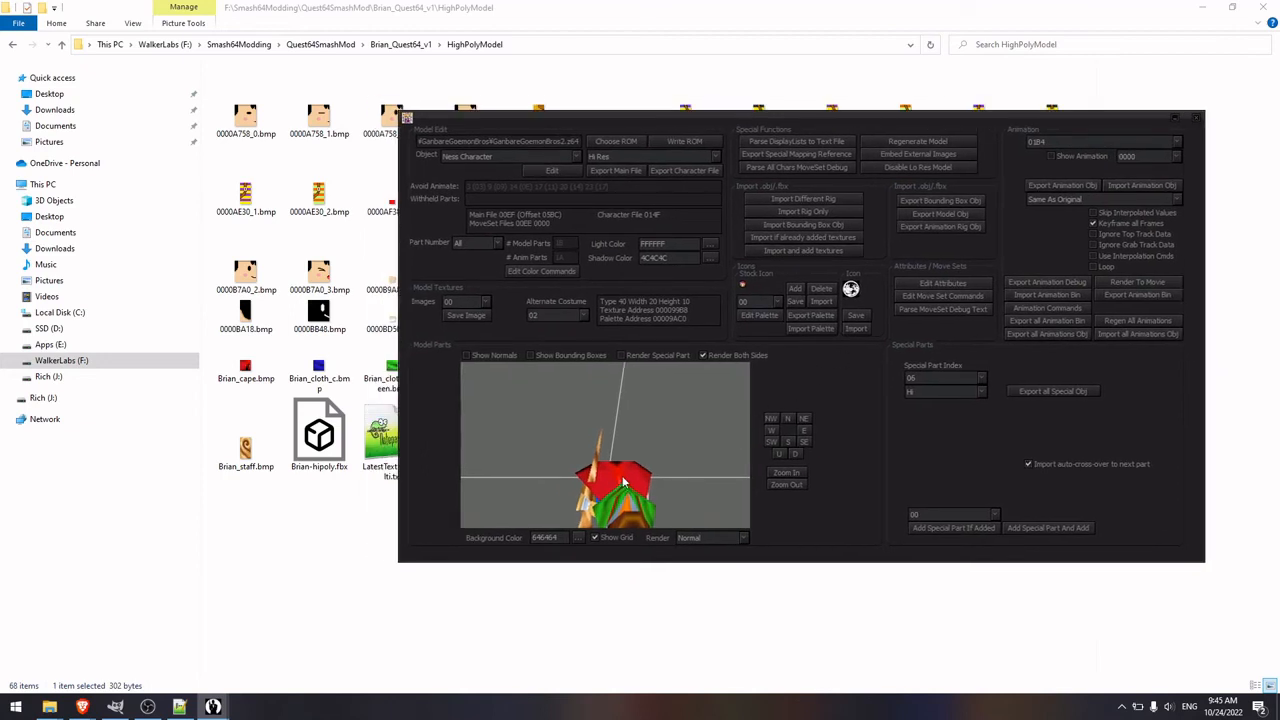
{"action": "mouse_move", "coordinate": [624, 482]}
{"action": "left_mouse_down"}
{"action": "mouse_move", "coordinate": [600, 447]}
{"action": "mouse_move", "coordinate": [634, 472]}
{"action": "mouse_move", "coordinate": [624, 424]}
{"action": "mouse_move", "coordinate": [649, 417]}
{"action": "mouse_move", "coordinate": [665, 455]}
{"action": "mouse_move", "coordinate": [662, 508]}
{"action": "mouse_move", "coordinate": [644, 414]}
{"action": "mouse_move", "coordinate": [647, 453]}
{"action": "mouse_move", "coordinate": [621, 461]}
{"action": "left_mouse_up"}
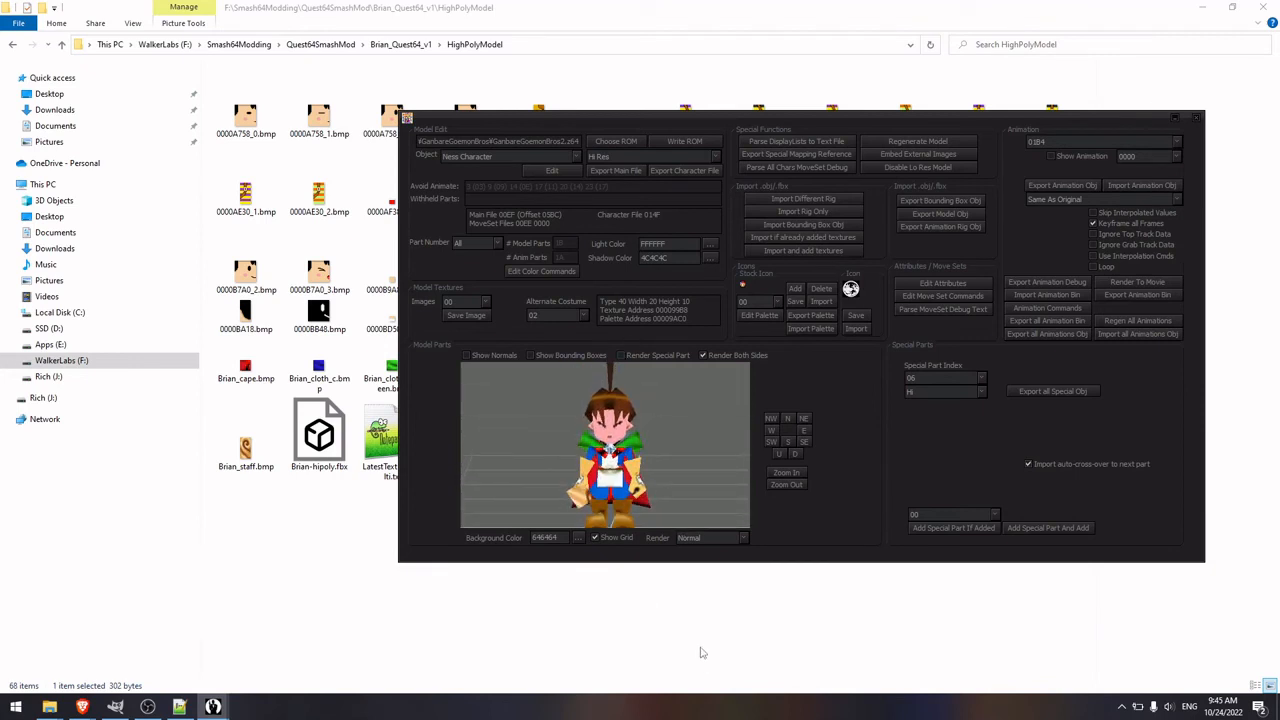
Step: Duplicate Brian_face_hurt.bmp in the HighPolyModel folder and rename the copy as Brian_face_c_hurt - Copy.bmp
{"action": "left_click", "coordinate": [701, 652]}
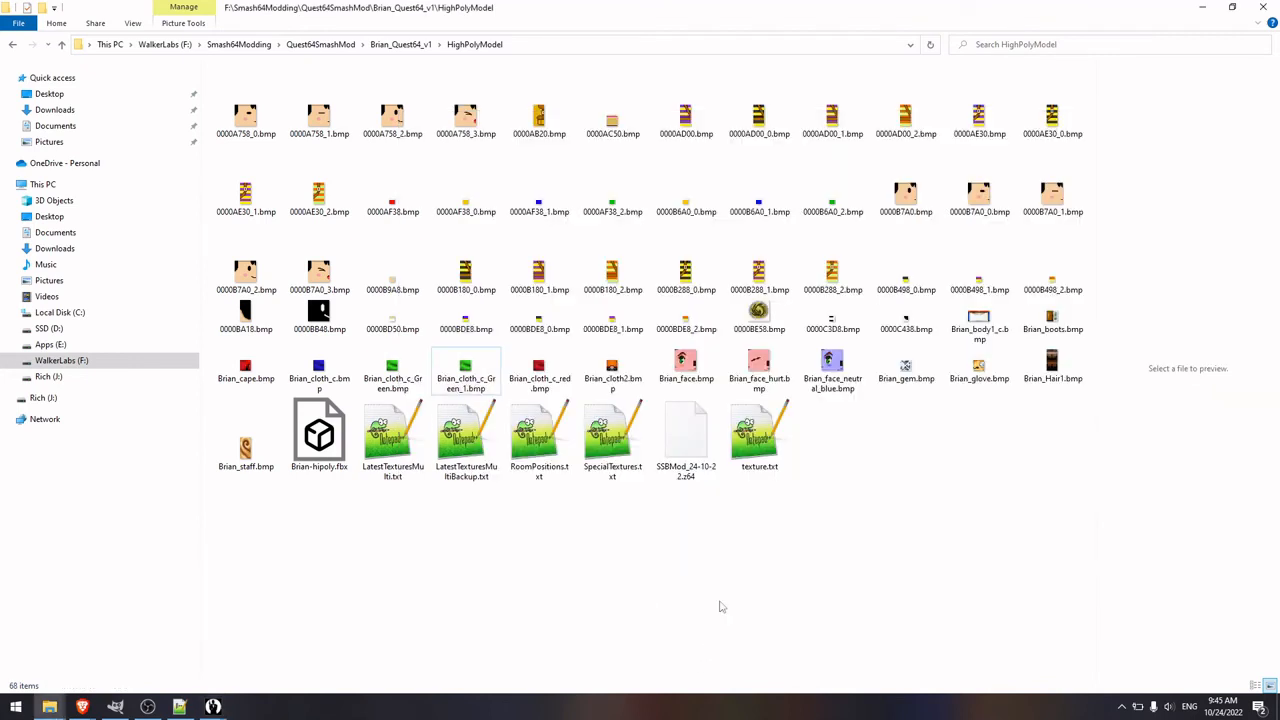
{"action": "left_click", "coordinate": [829, 377]}
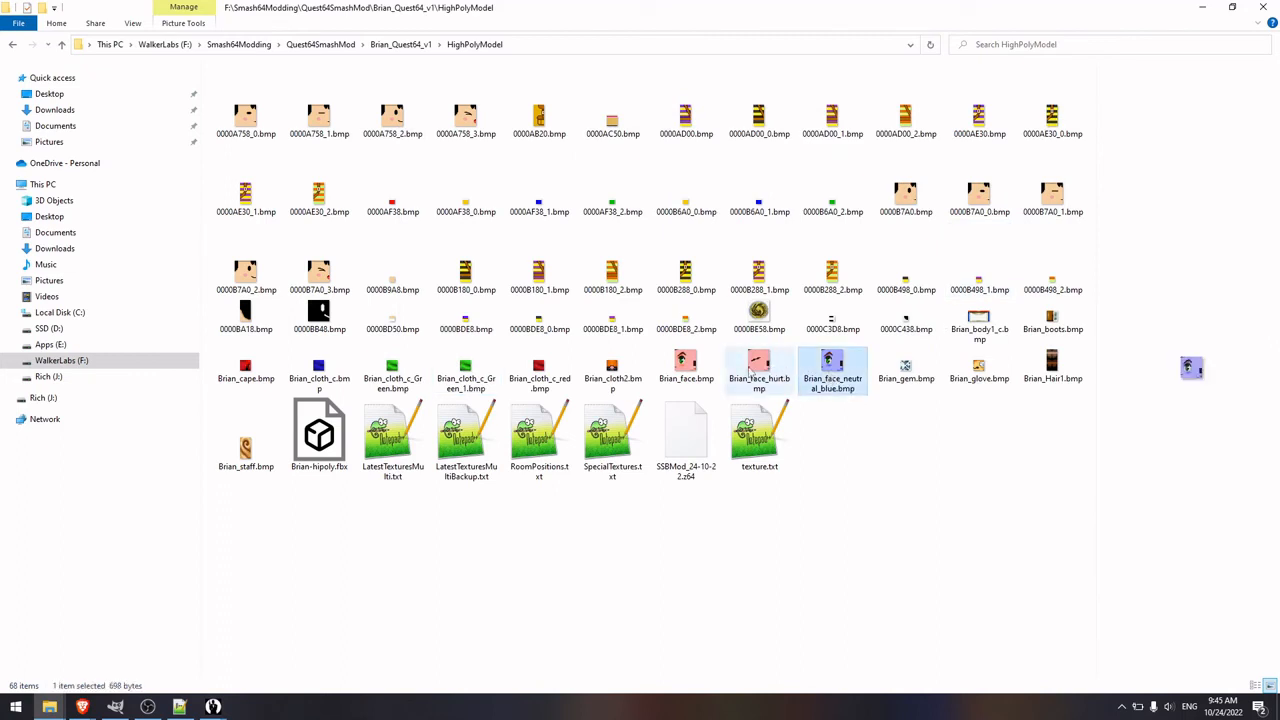
{"action": "left_click", "coordinate": [750, 372]}
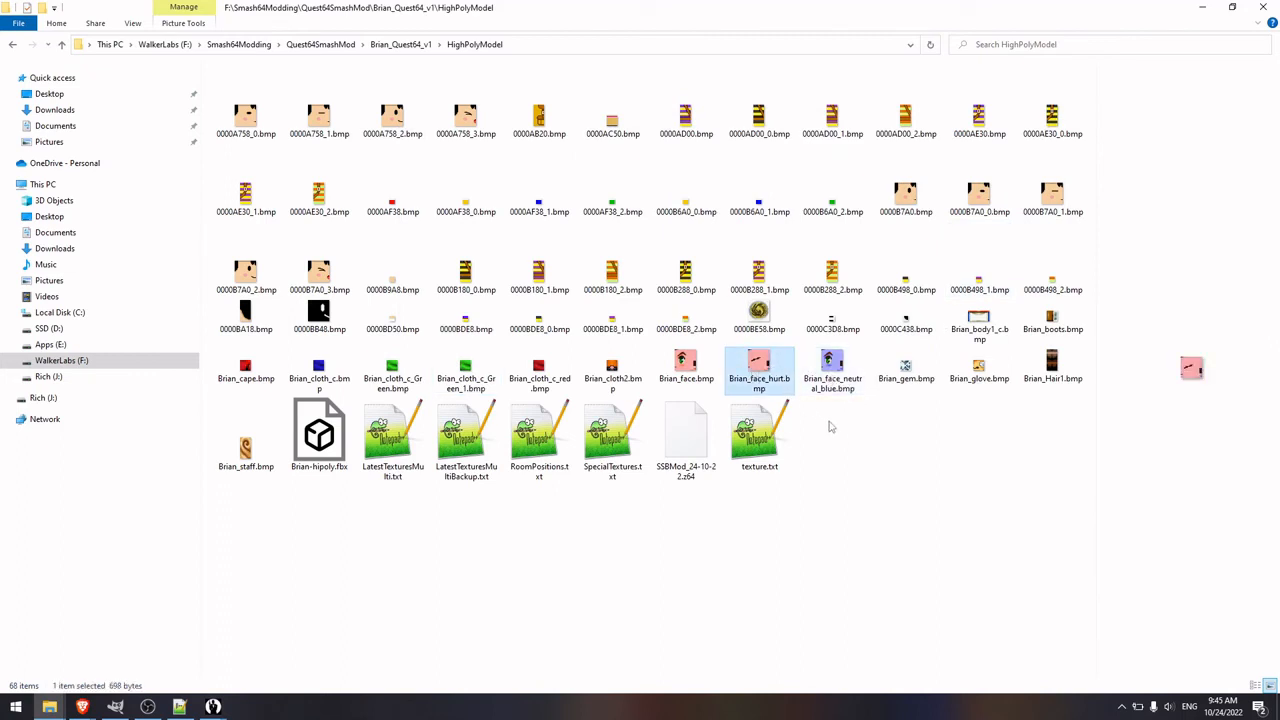
{"action": "key", "text": "ctrl+v"}
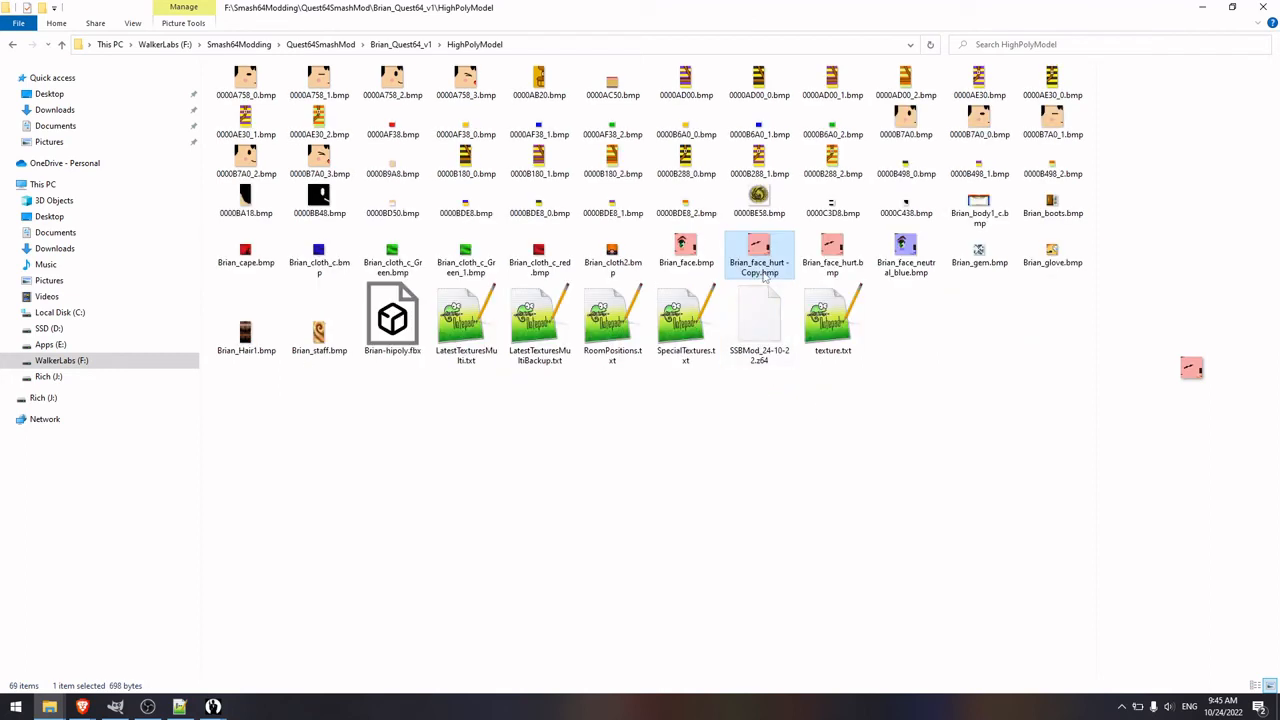
{"action": "left_click", "coordinate": [764, 276]}
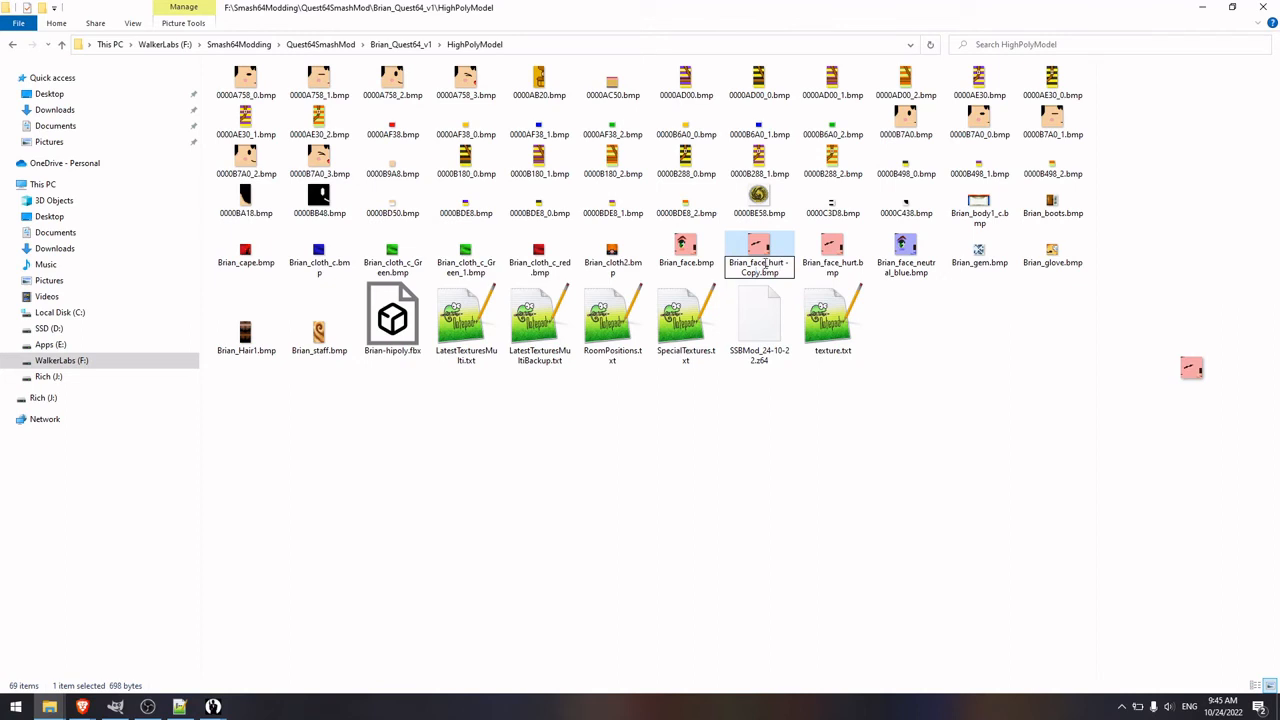
{"action": "type", "text": "c"}
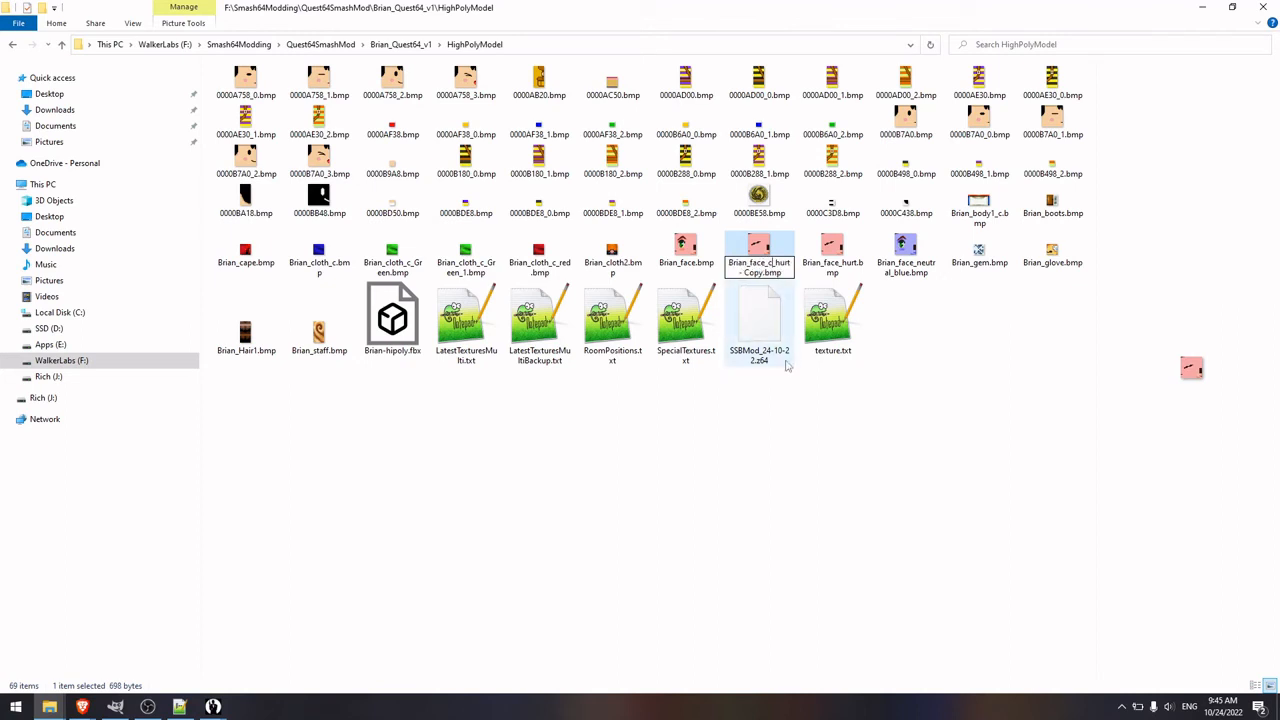
{"action": "left_click", "coordinate": [806, 447]}
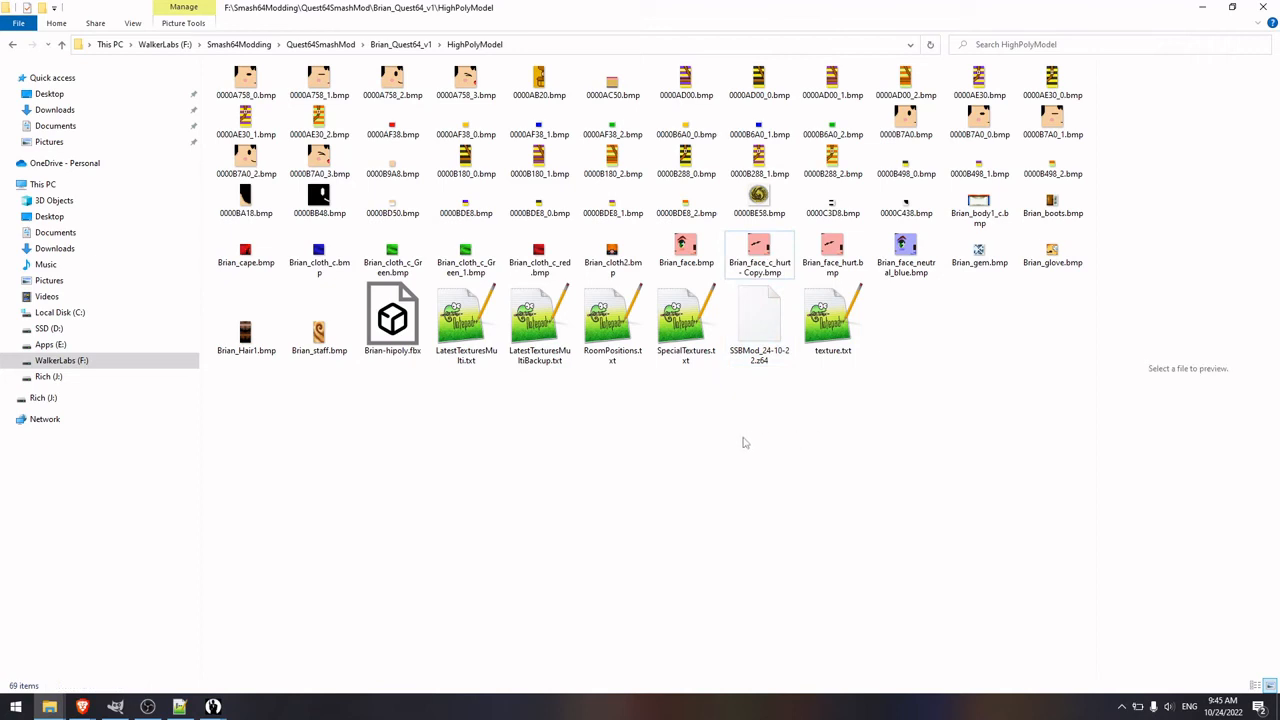
Step: Replace all three hurt image alternates in SpecialTextures.txt with Brian_face_c_hurt - Copy.bmp, copied from the file's name, and save the text file
{"action": "left_click", "coordinate": [785, 268]}
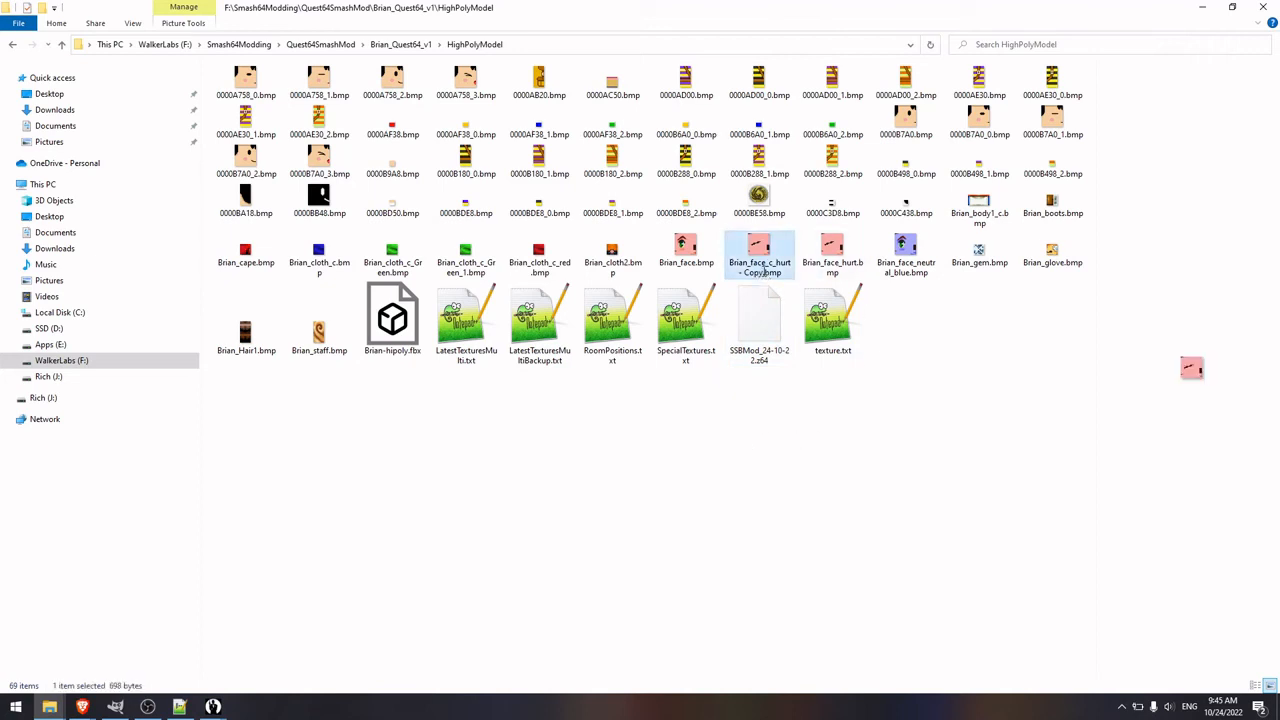
{"action": "left_click", "coordinate": [764, 270]}
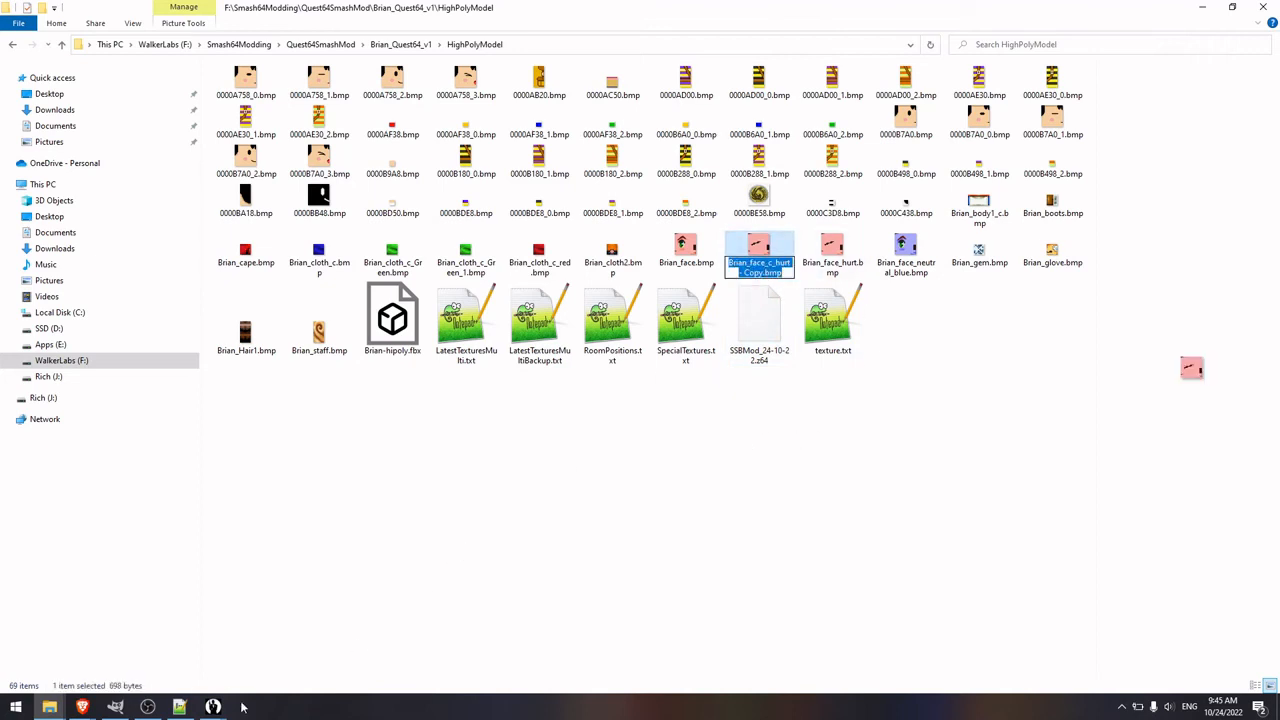
{"action": "left_click", "coordinate": [179, 707]}
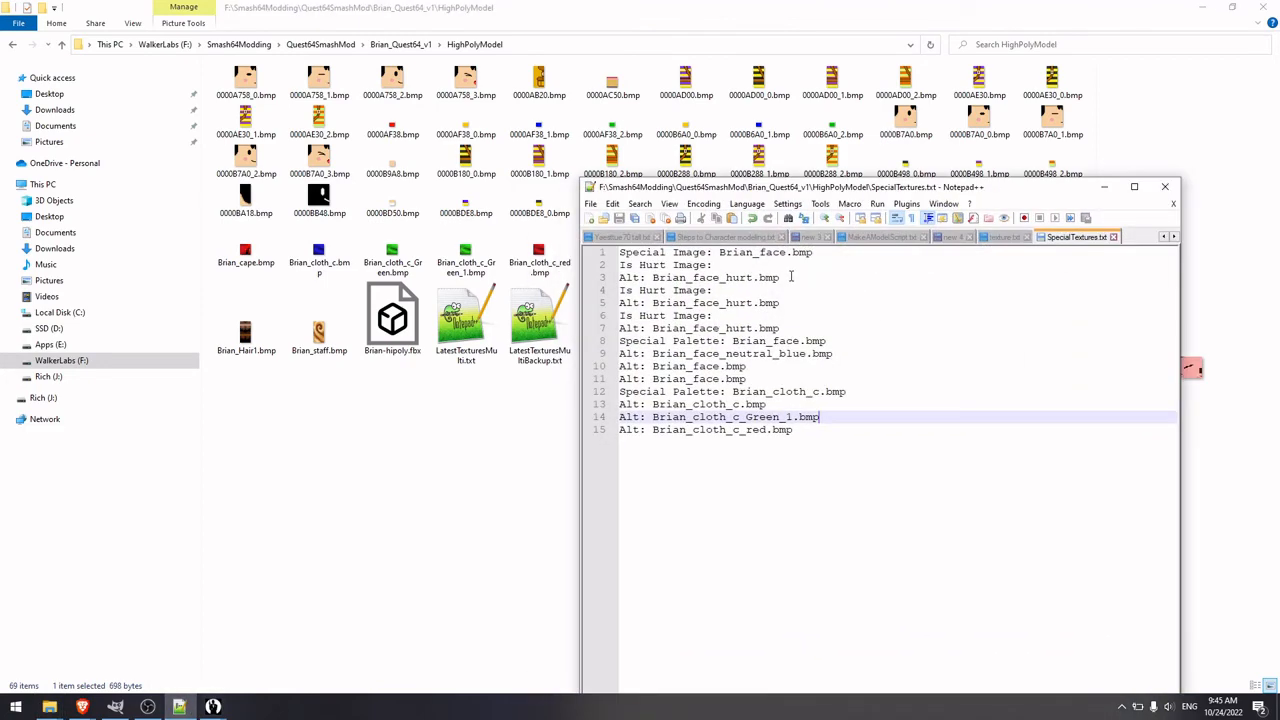
{"action": "left_click_drag", "start_coordinate": [791, 277], "coordinate": [674, 277]}
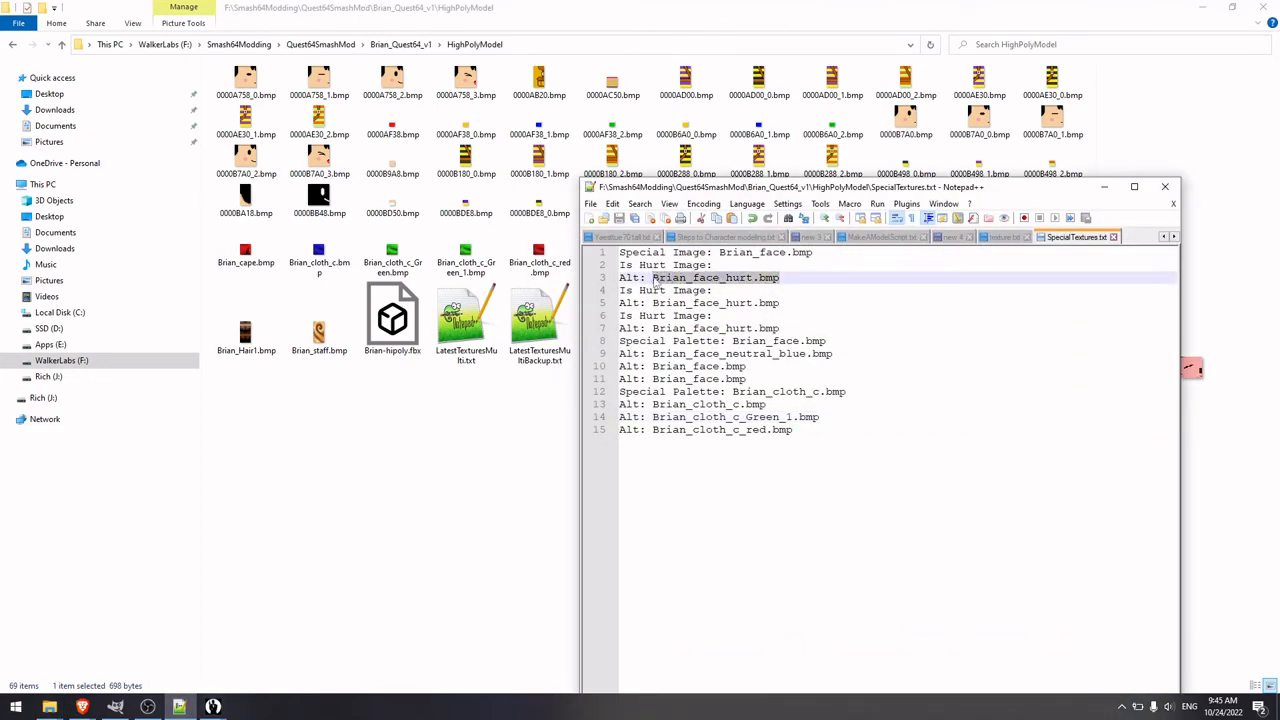
{"action": "type", "text": "Brian_face_c_hurt - Copy.bmp"}
{"action": "left_click_drag", "start_coordinate": [784, 302], "coordinate": [659, 303]}
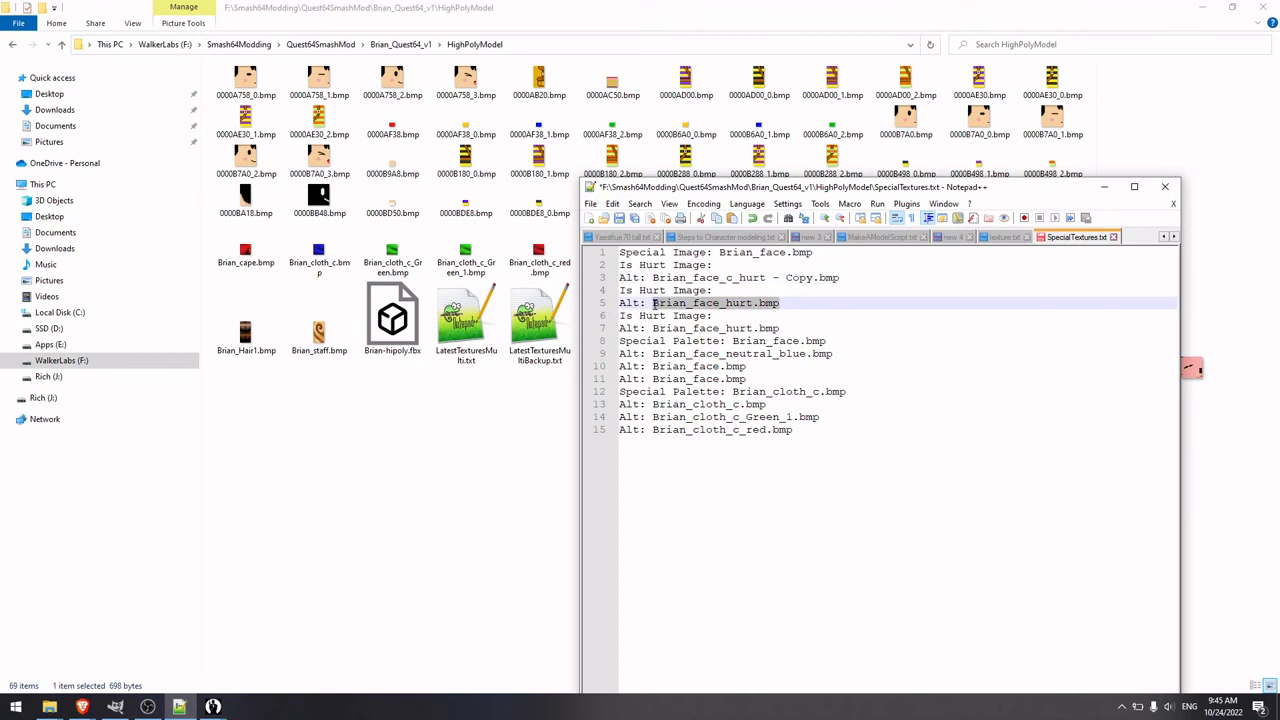
{"action": "type", "text": "Brian_face_c_hurt - Copy.bmp"}
{"action": "left_click_drag", "start_coordinate": [779, 328], "coordinate": [655, 328]}
{"action": "type", "text": "Brian_face_c_hurt - Copy.bmp"}
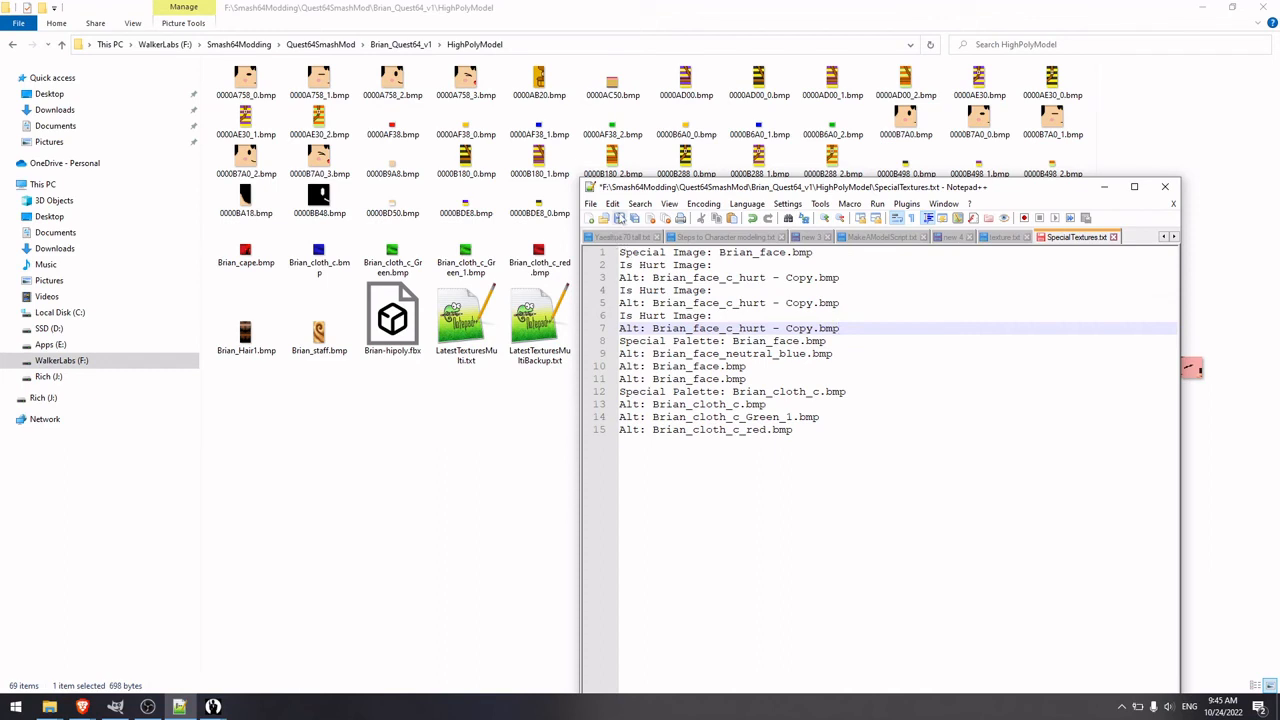
{"action": "left_click", "coordinate": [620, 218]}
Step: Return to the model editor and import Brian-hipoly.fbx with added textures from texture.txt and SpecialTextures.txt, recalculating the normals
{"action": "left_click", "coordinate": [516, 430]}
{"action": "left_click", "coordinate": [213, 707]}
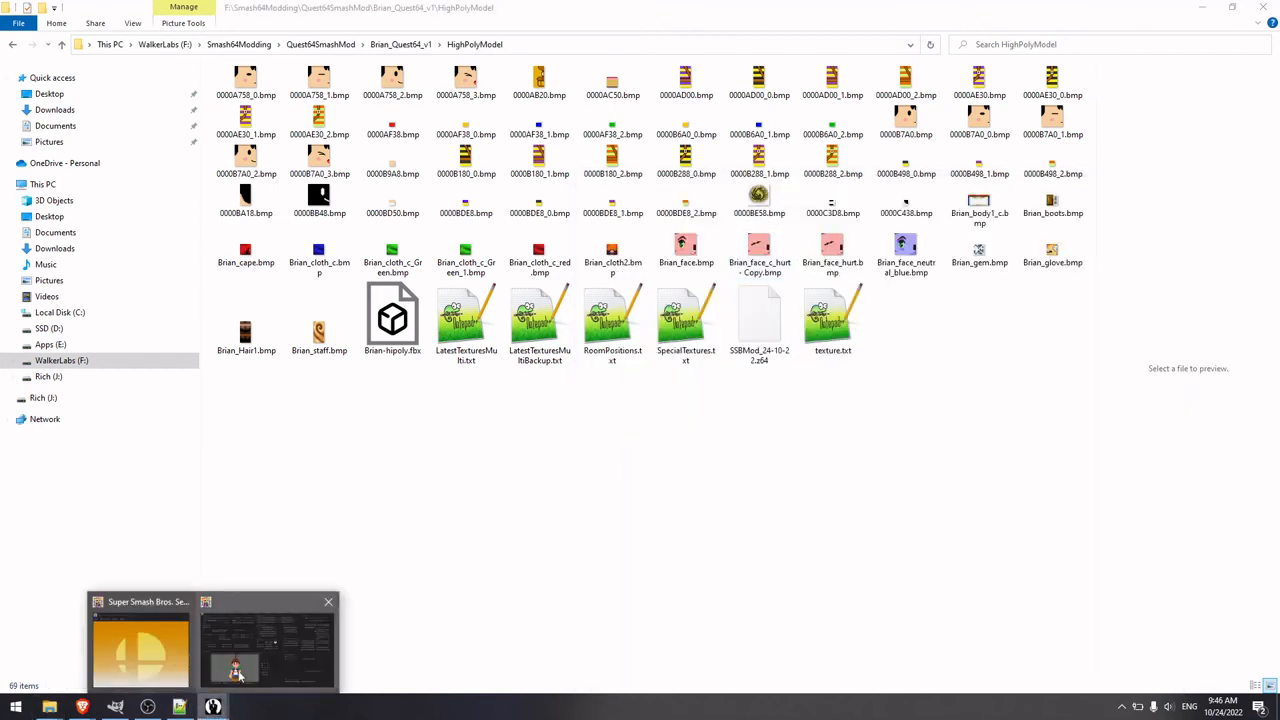
{"action": "left_click", "coordinate": [237, 675]}
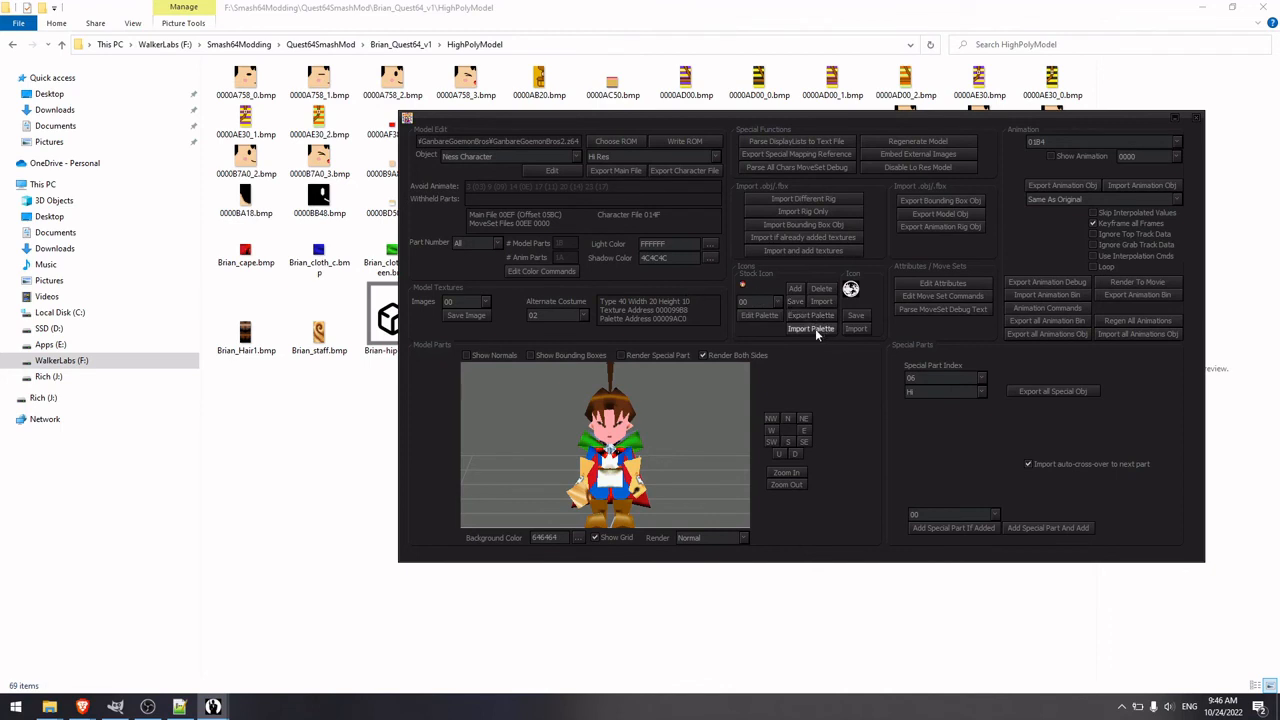
{"action": "left_click", "coordinate": [795, 251]}
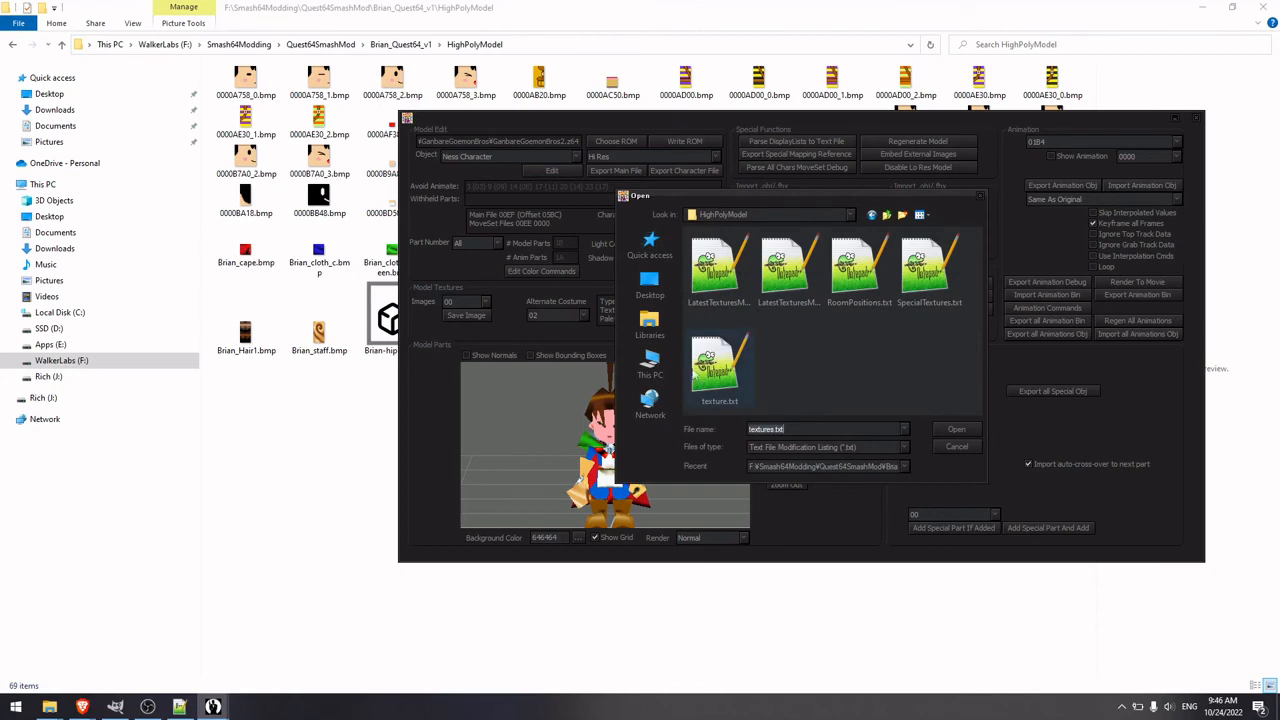
{"action": "double_click", "coordinate": [720, 370]}
{"action": "double_click", "coordinate": [718, 278]}
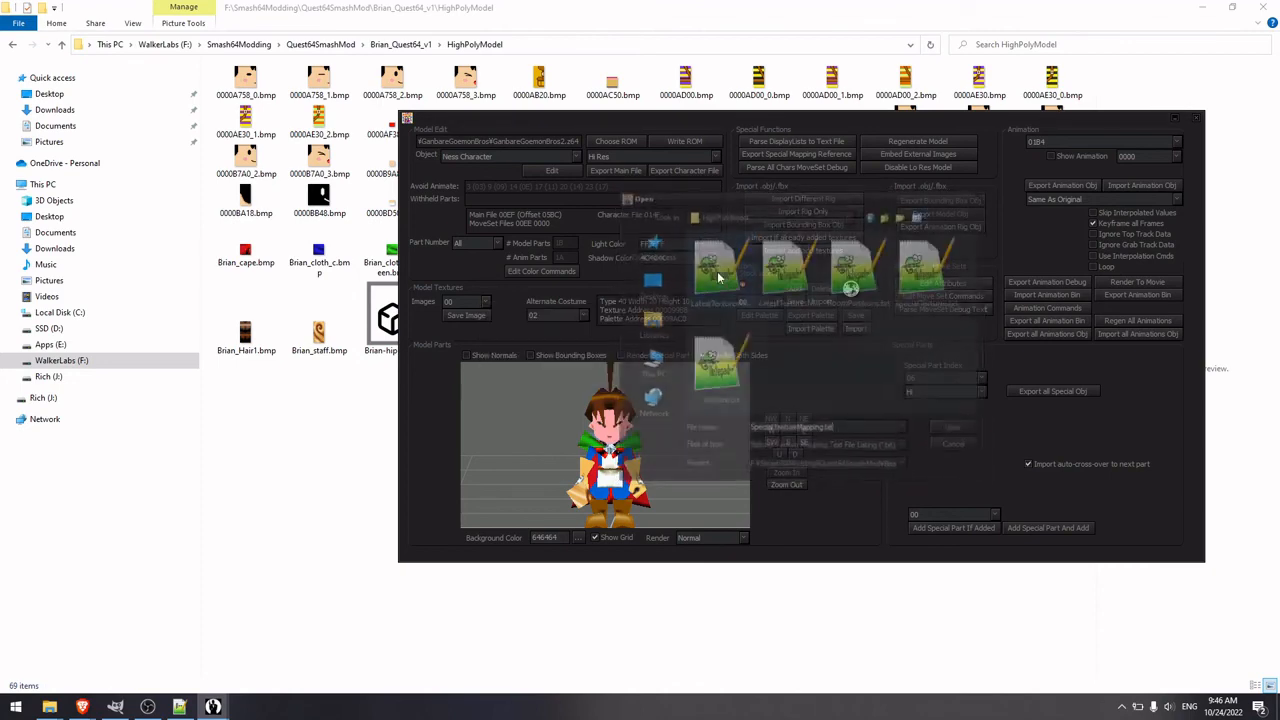
{"action": "double_click", "coordinate": [895, 278]}
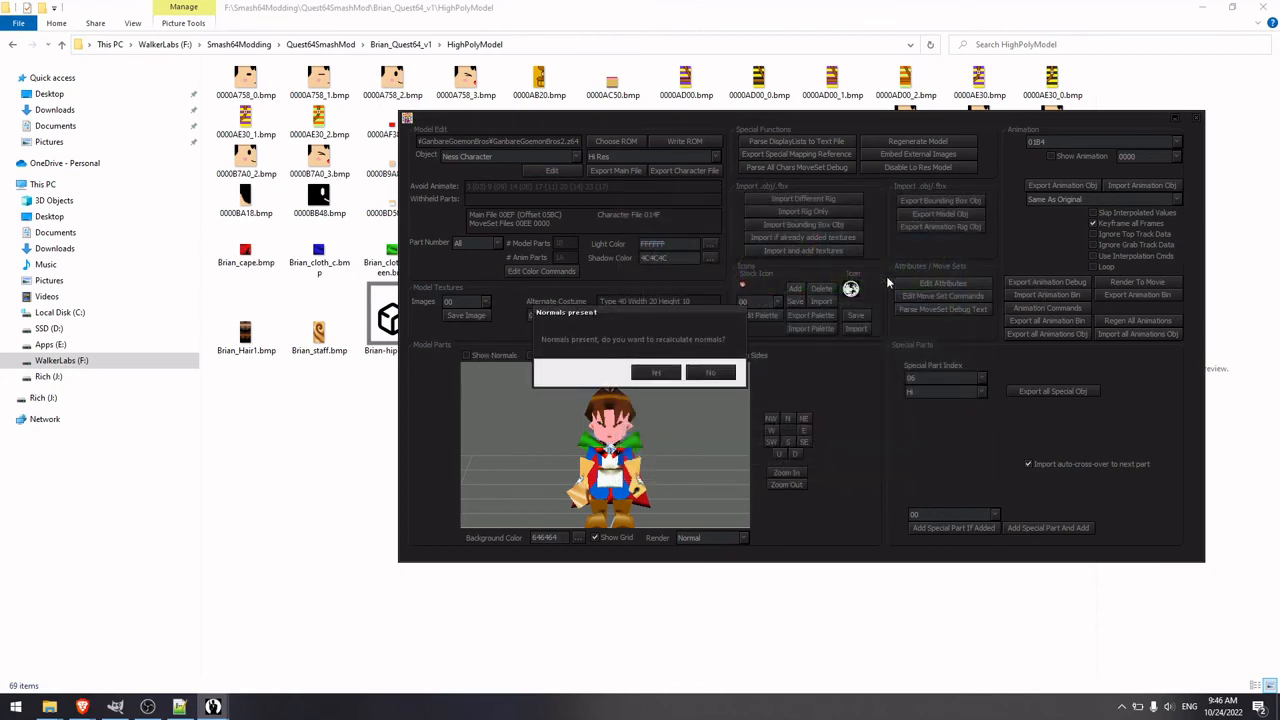
{"action": "left_click", "coordinate": [652, 373]}
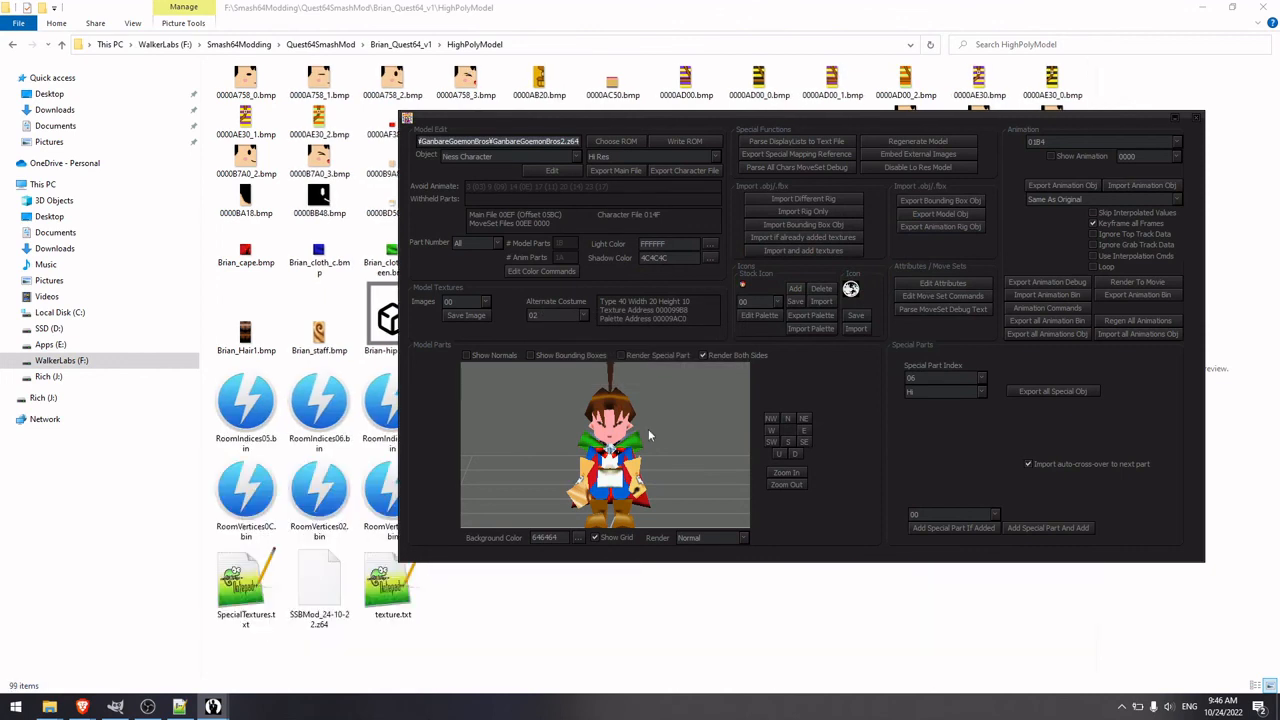
Step: Preview alternate costume 01 on the imported model and examine its face and cloth from other angles
{"action": "left_click", "coordinate": [576, 315]}
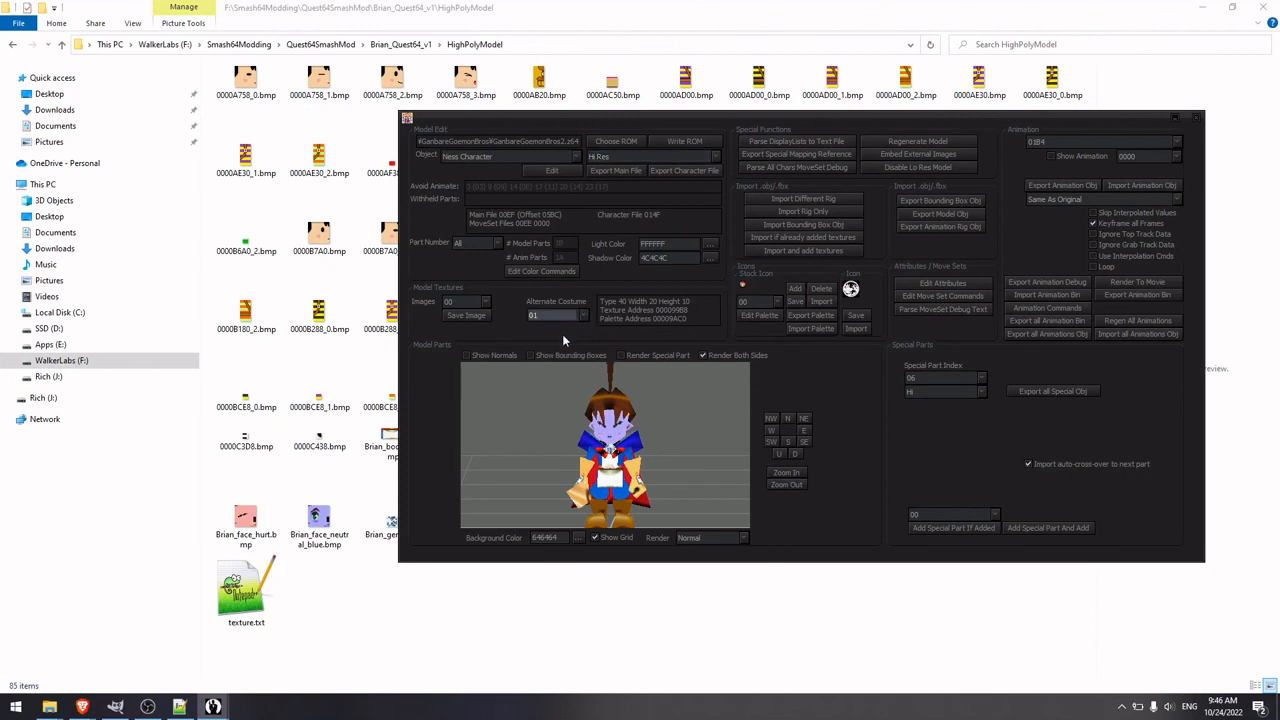
{"action": "left_click", "coordinate": [564, 335]}
{"action": "left_click_drag", "start_coordinate": [637, 447], "coordinate": [600, 408]}
{"action": "left_click_drag", "start_coordinate": [535, 433], "coordinate": [705, 462]}
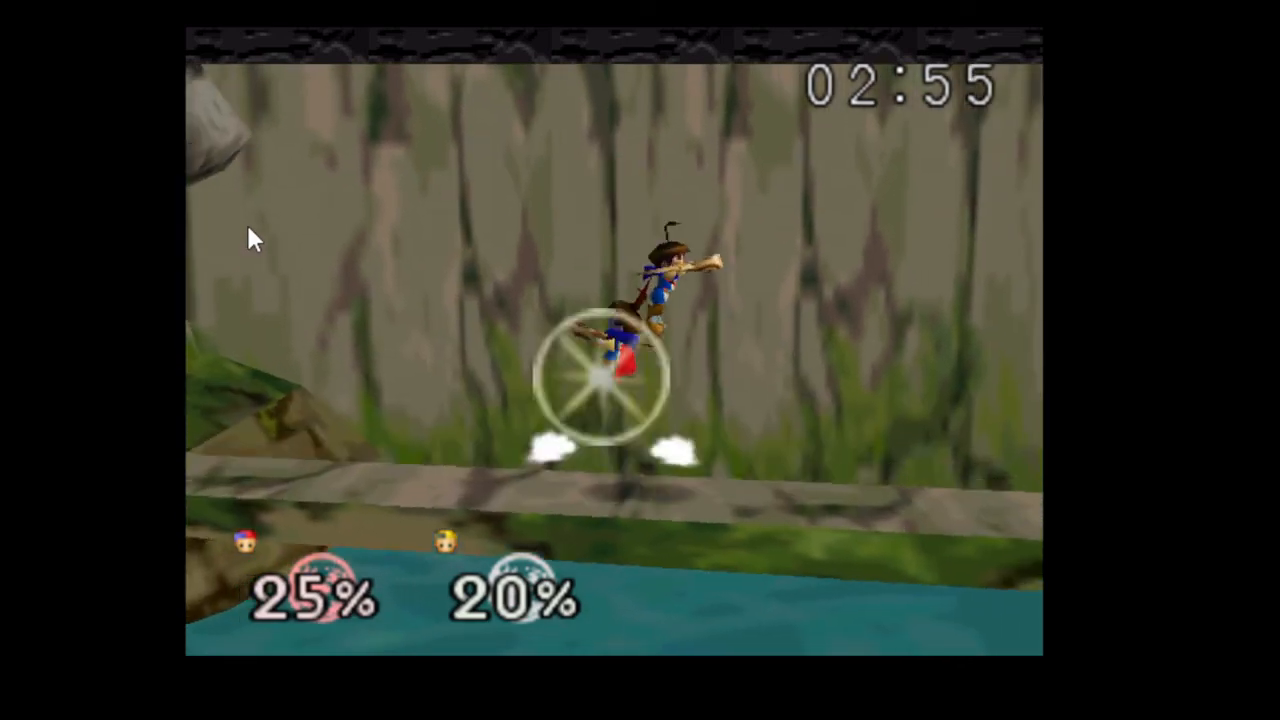
Step: Pause the test match in the game and rotate the camera around the struck character to examine the hurt face texture
{"action": "key", "text": "Return"}
{"action": "key", "text": "Left"}
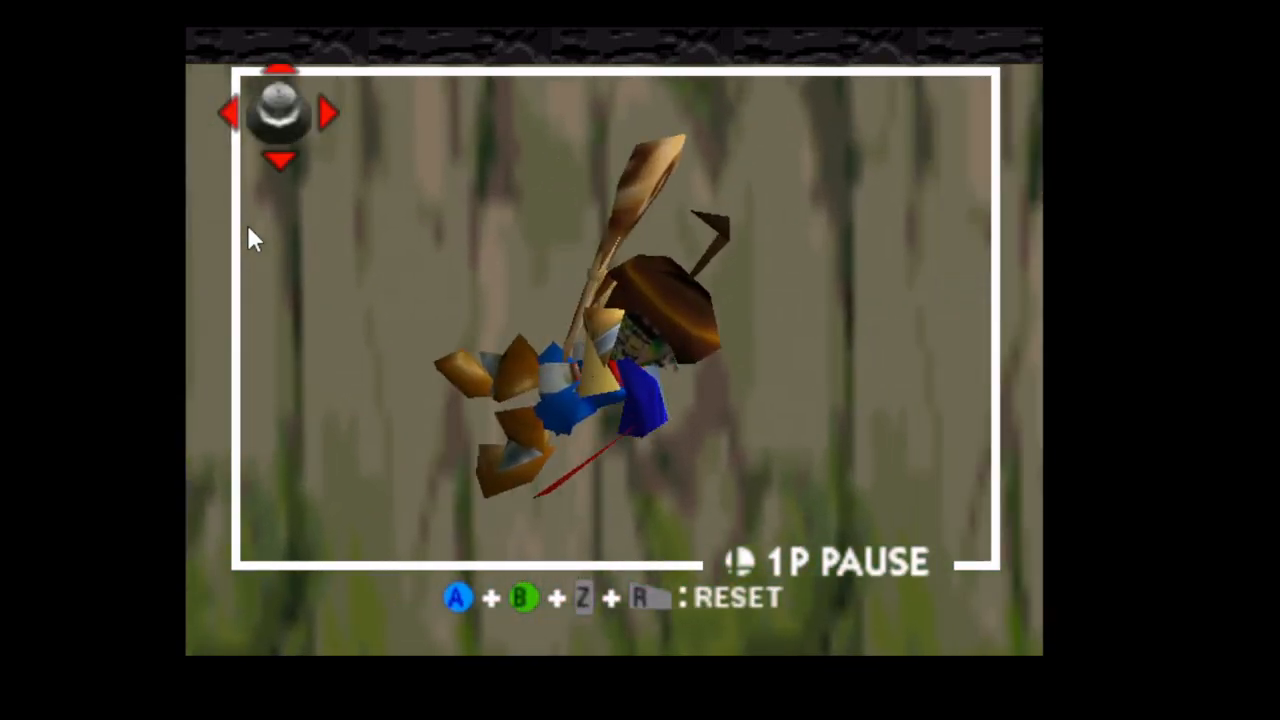
{"action": "key", "text": "Down"}
{"action": "key", "text": "Up"}
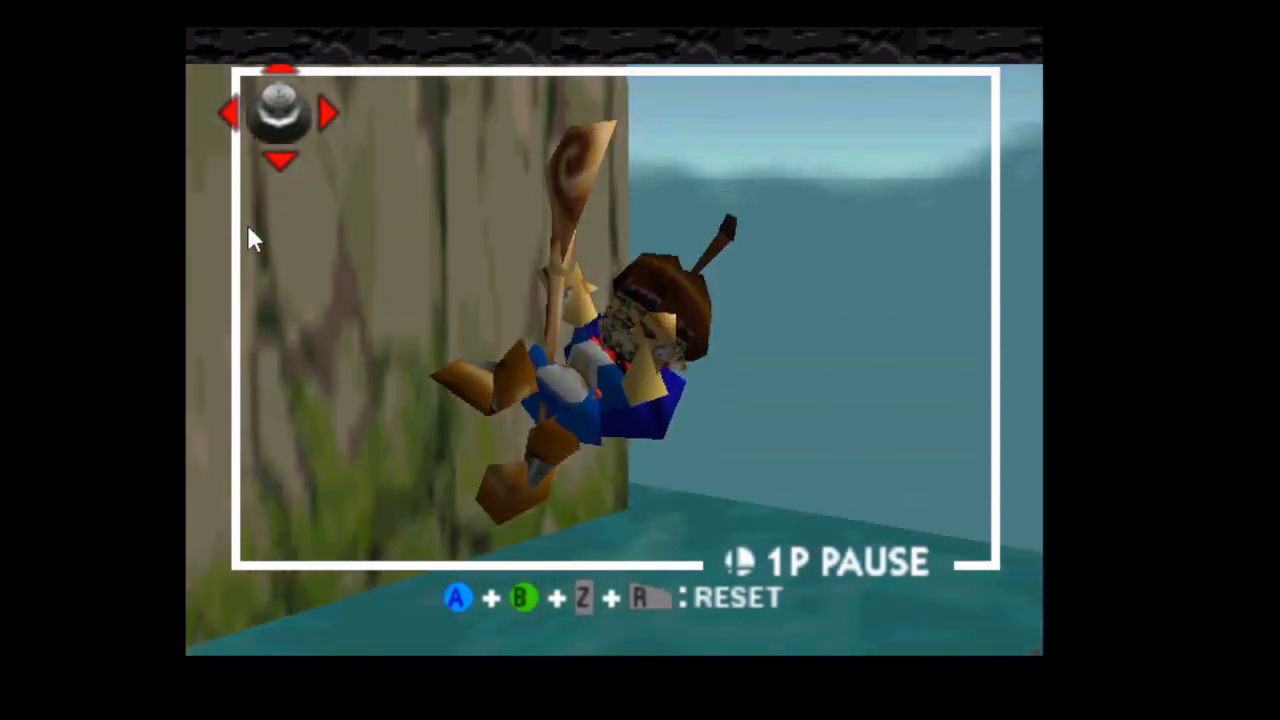
{"action": "key", "text": "Return"}
{"action": "key", "text": "Return"}
{"action": "key", "text": "Return"}
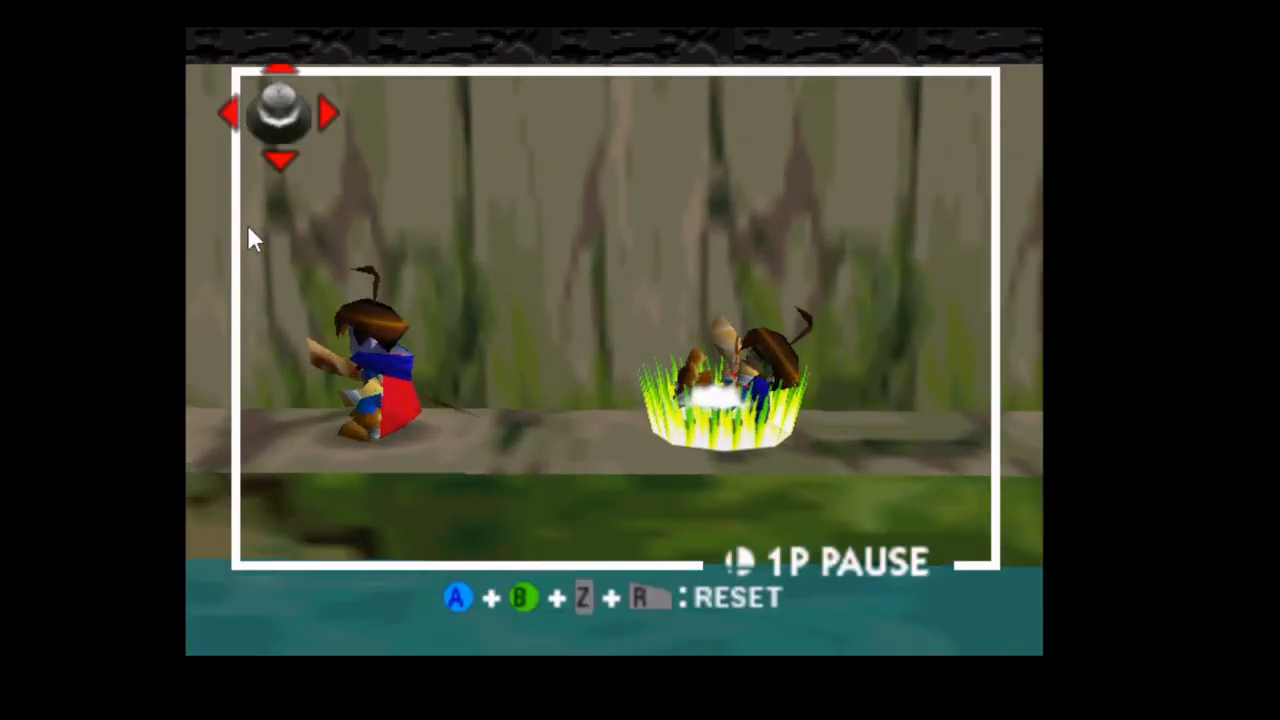
{"action": "key", "text": "Left"}
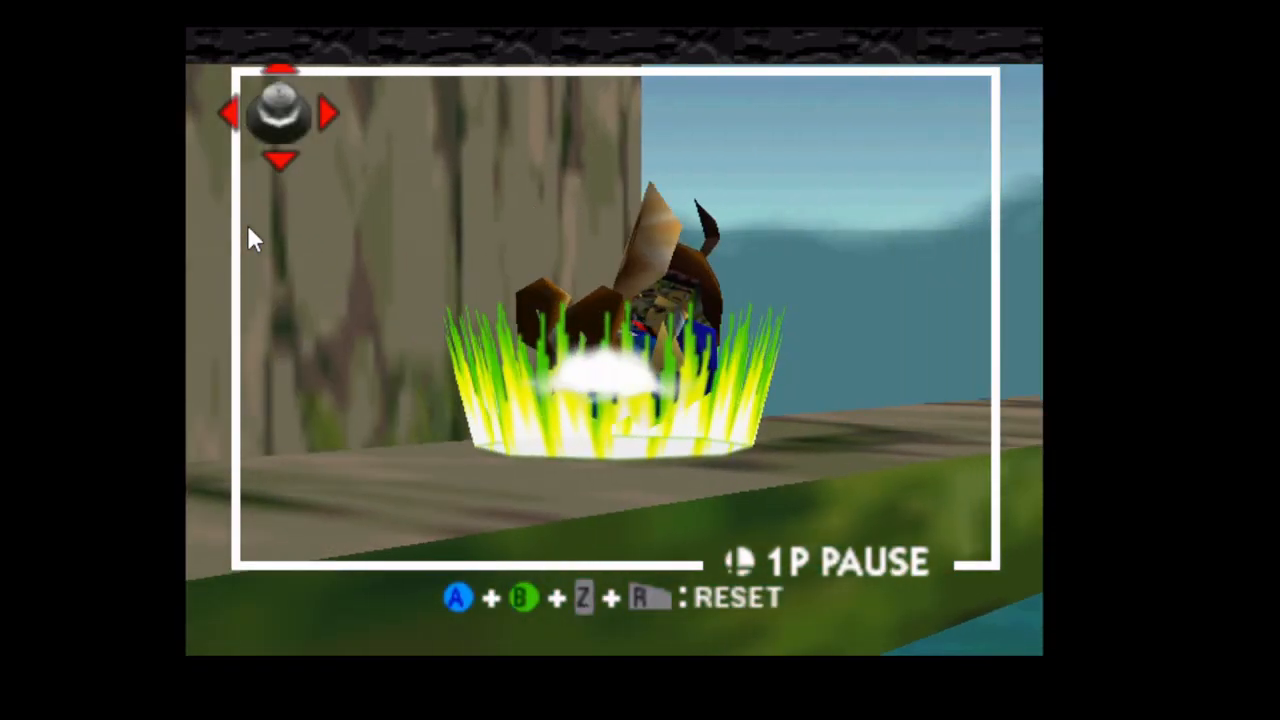
{"action": "key", "text": "Left"}
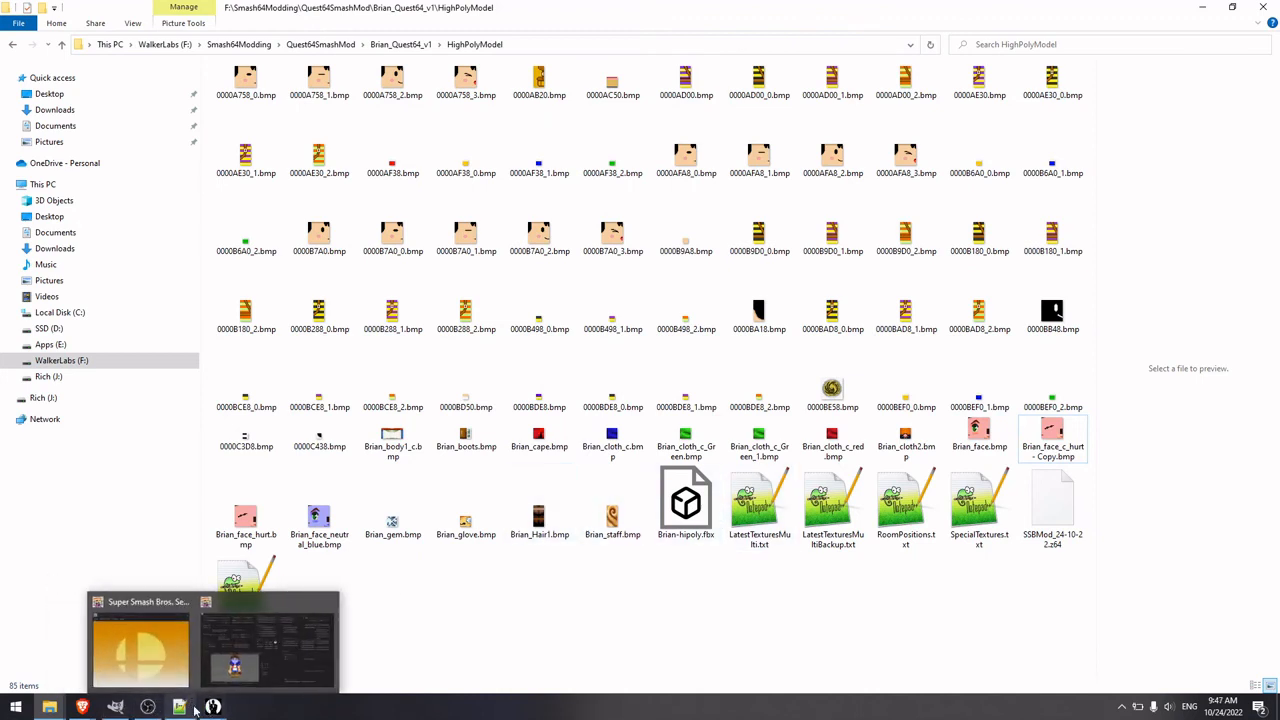
Step: Close SpecialTextures.txt and texture.txt in Notepad++ and bring the model editor window forward, repositioning it on the desktop
{"action": "left_click", "coordinate": [234, 670]}
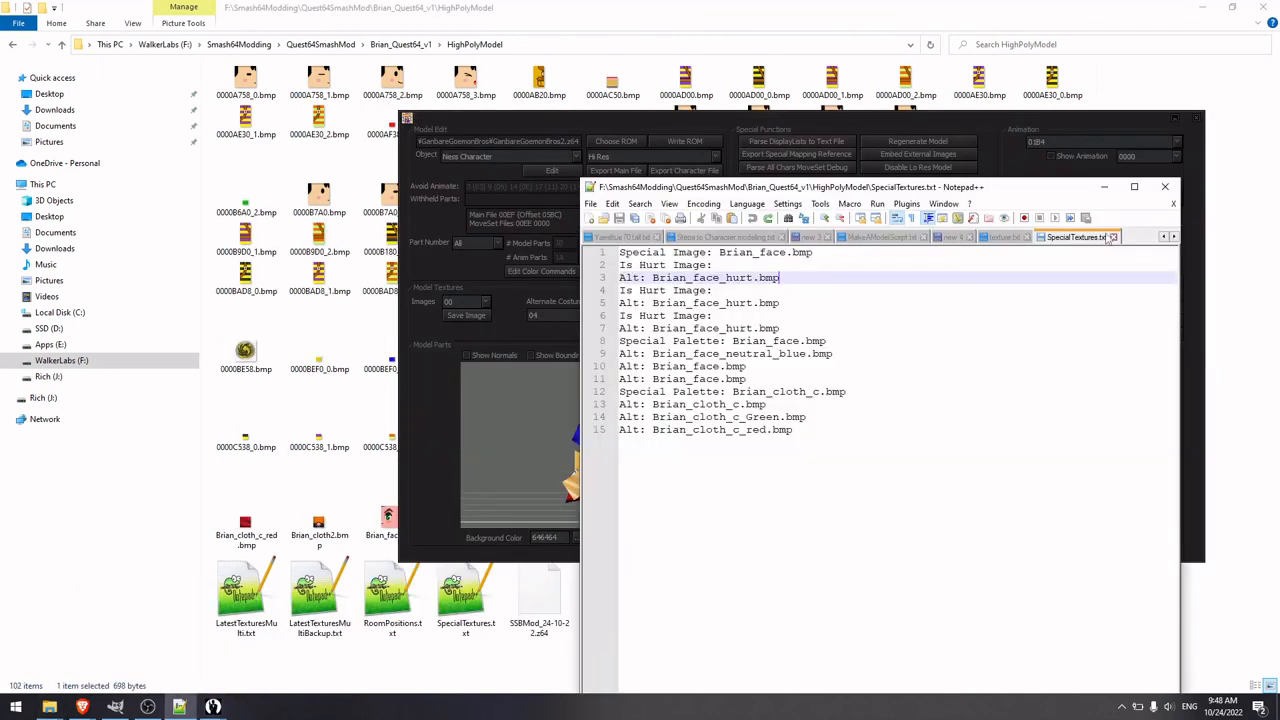
{"action": "left_click", "coordinate": [1100, 238]}
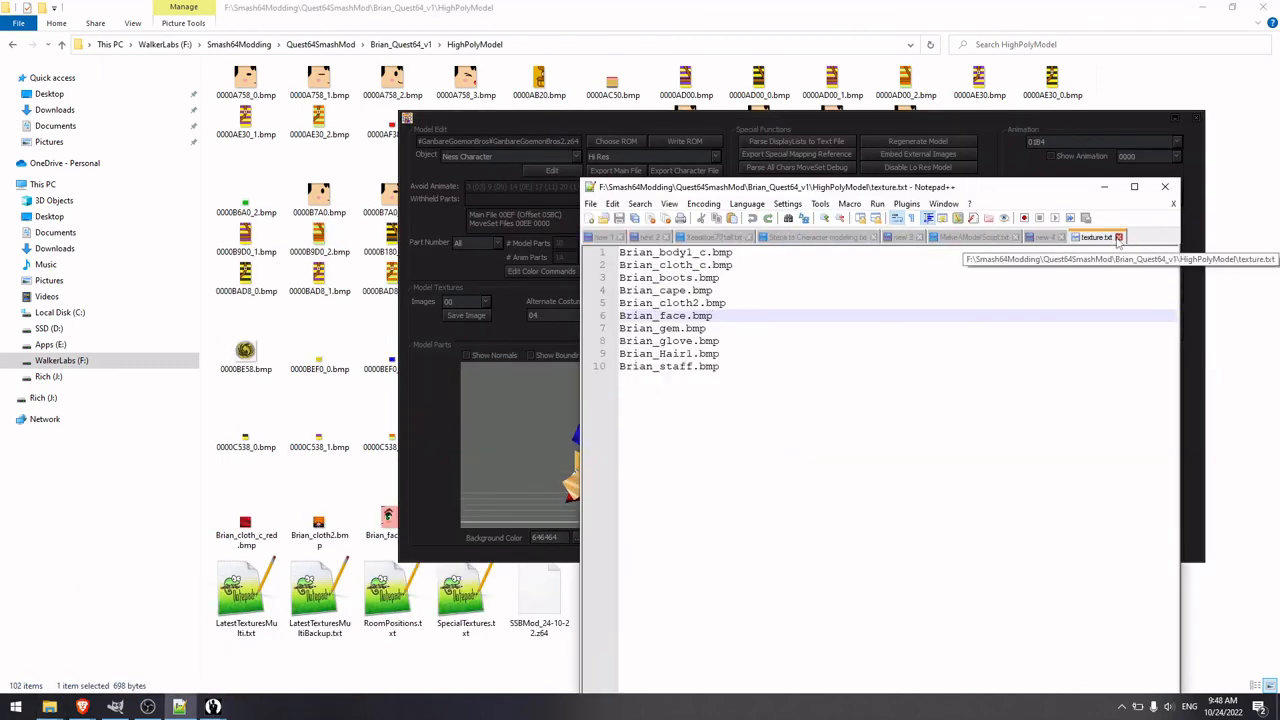
{"action": "left_click", "coordinate": [1119, 237]}
{"action": "left_click", "coordinate": [628, 125]}
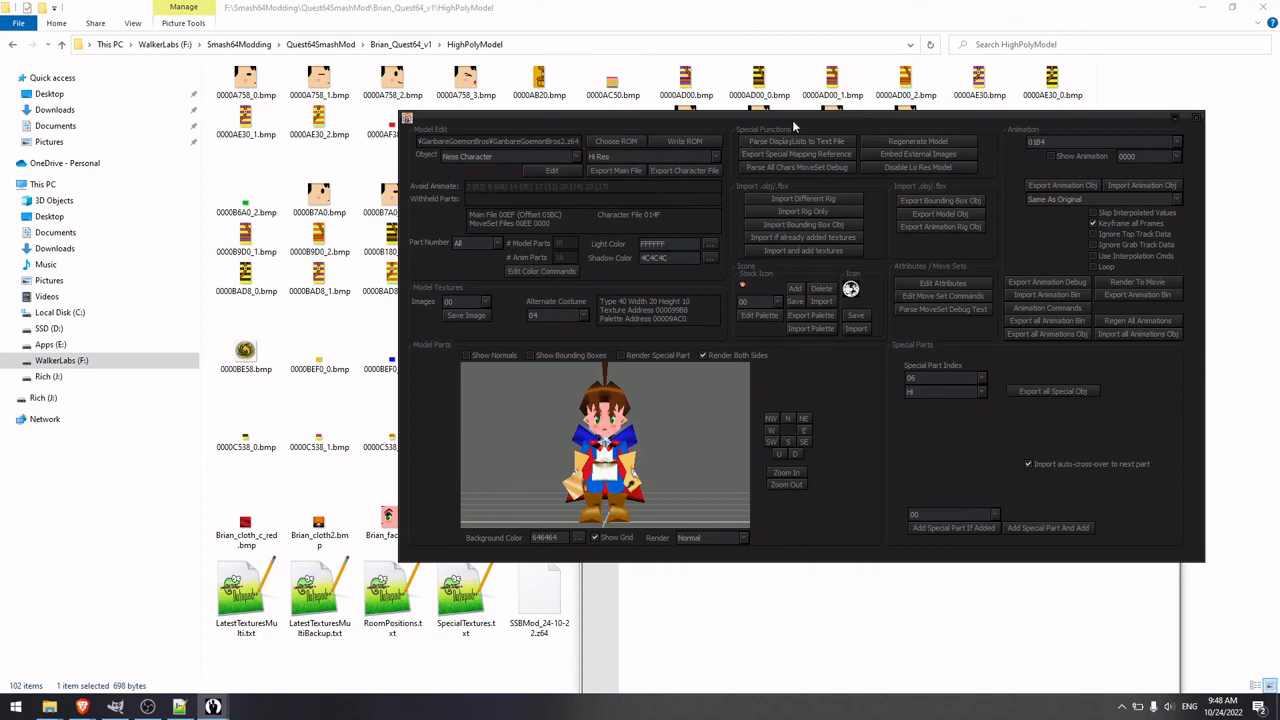
{"action": "left_click_drag", "start_coordinate": [790, 118], "coordinate": [680, 104]}
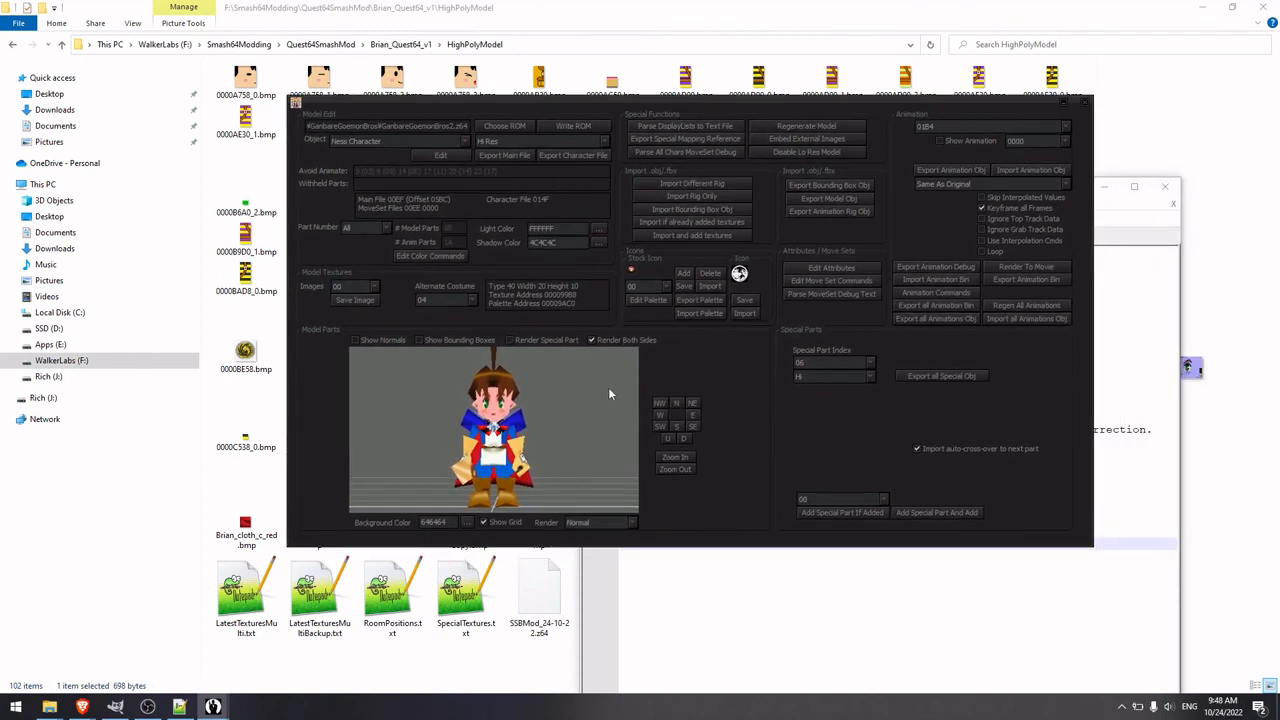